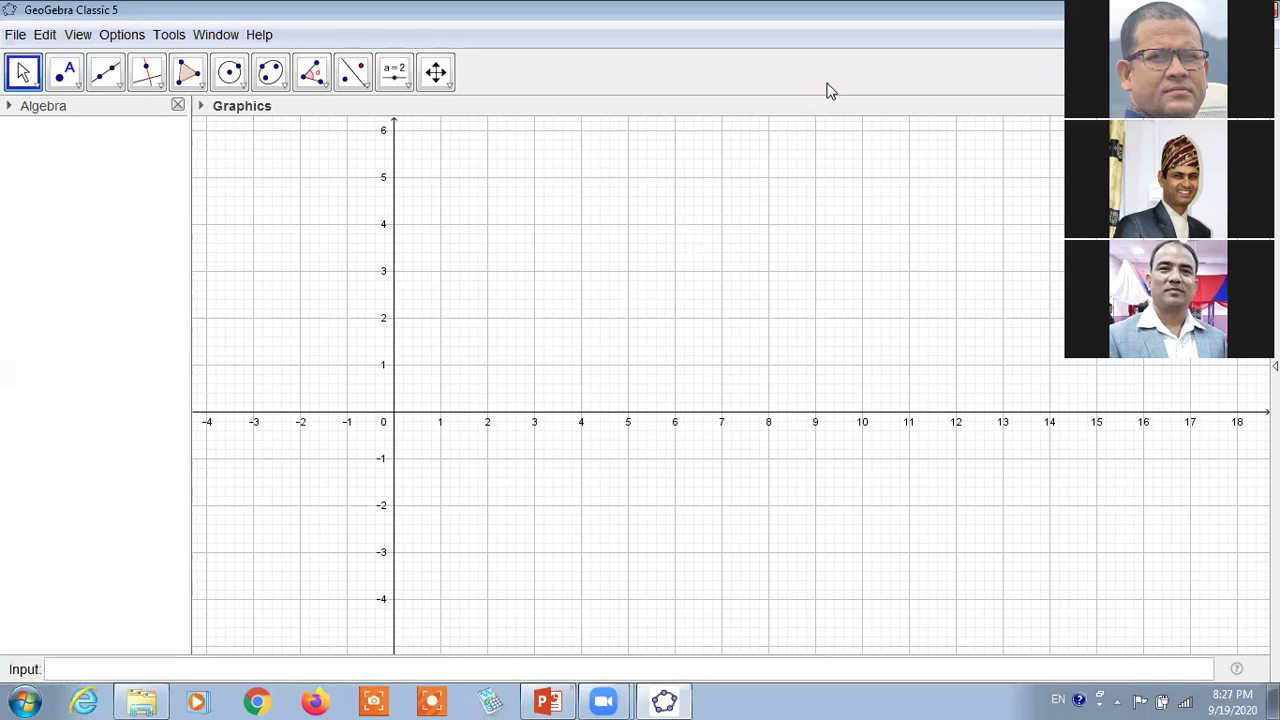
Step: Move the input bar to just below the toolbar through the layout preferences
left_click_drag(46, 669, 99, 651)
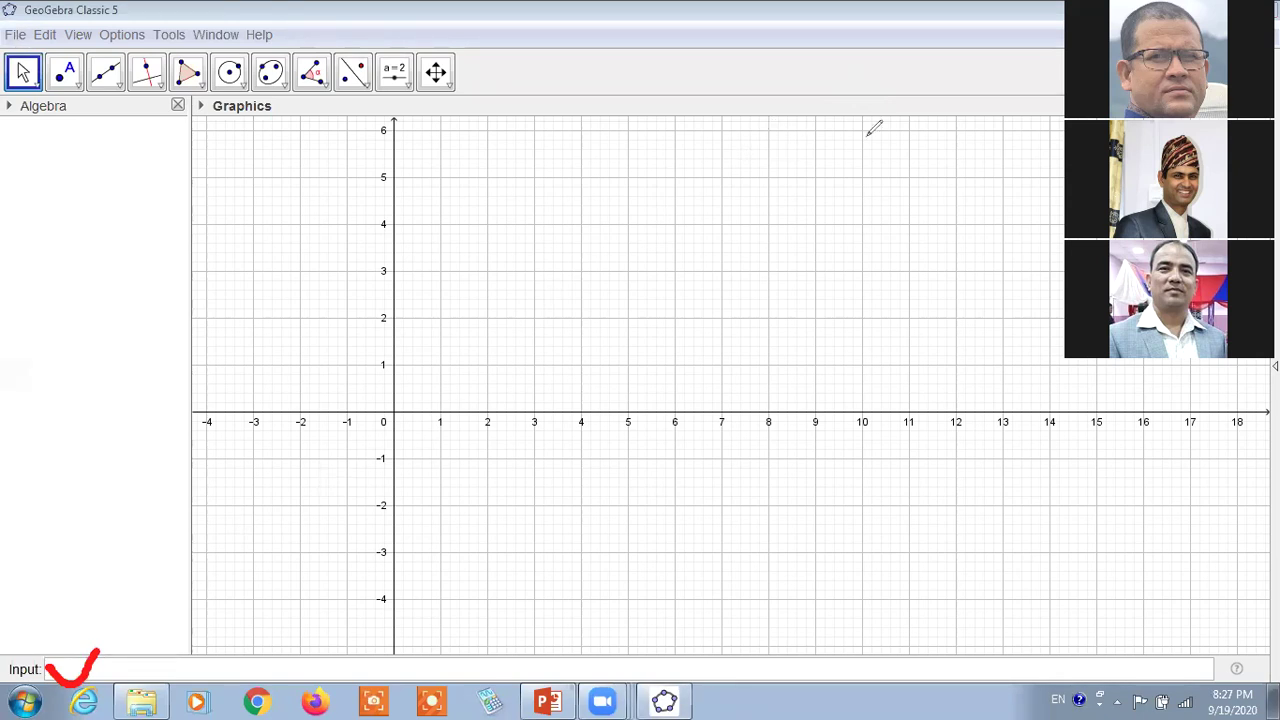
key("Escape")
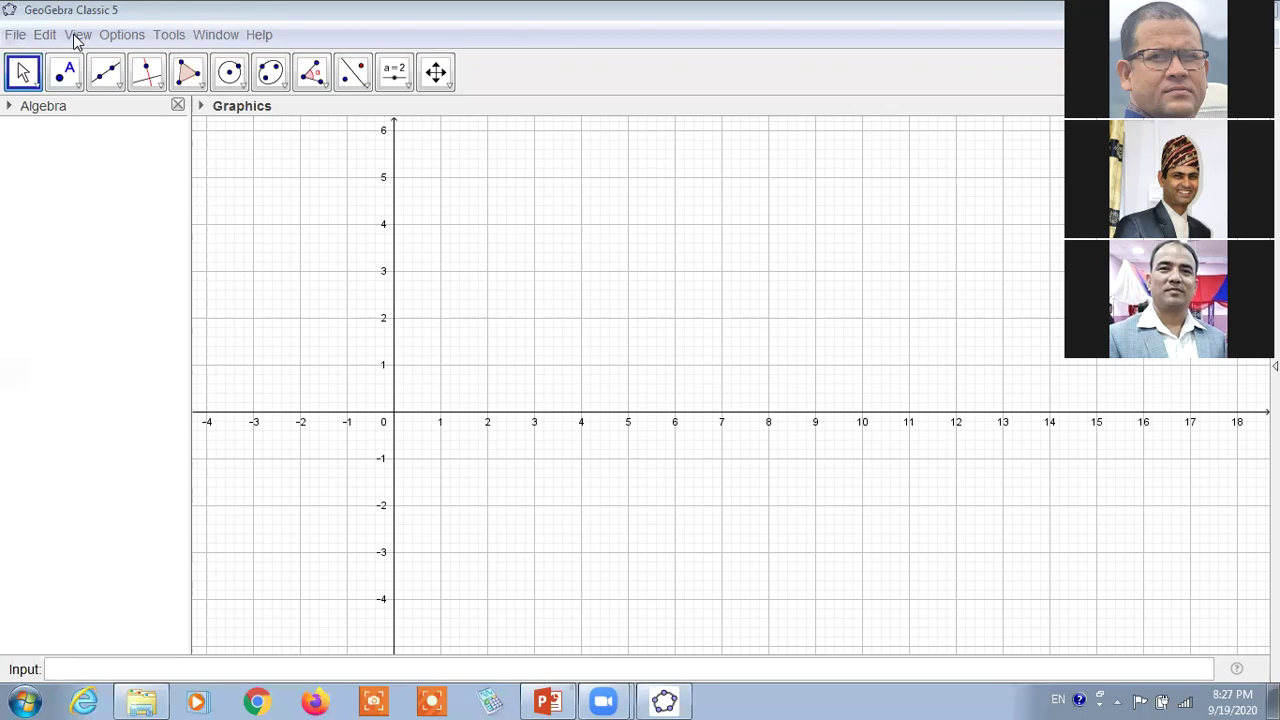
left_click(77, 36)
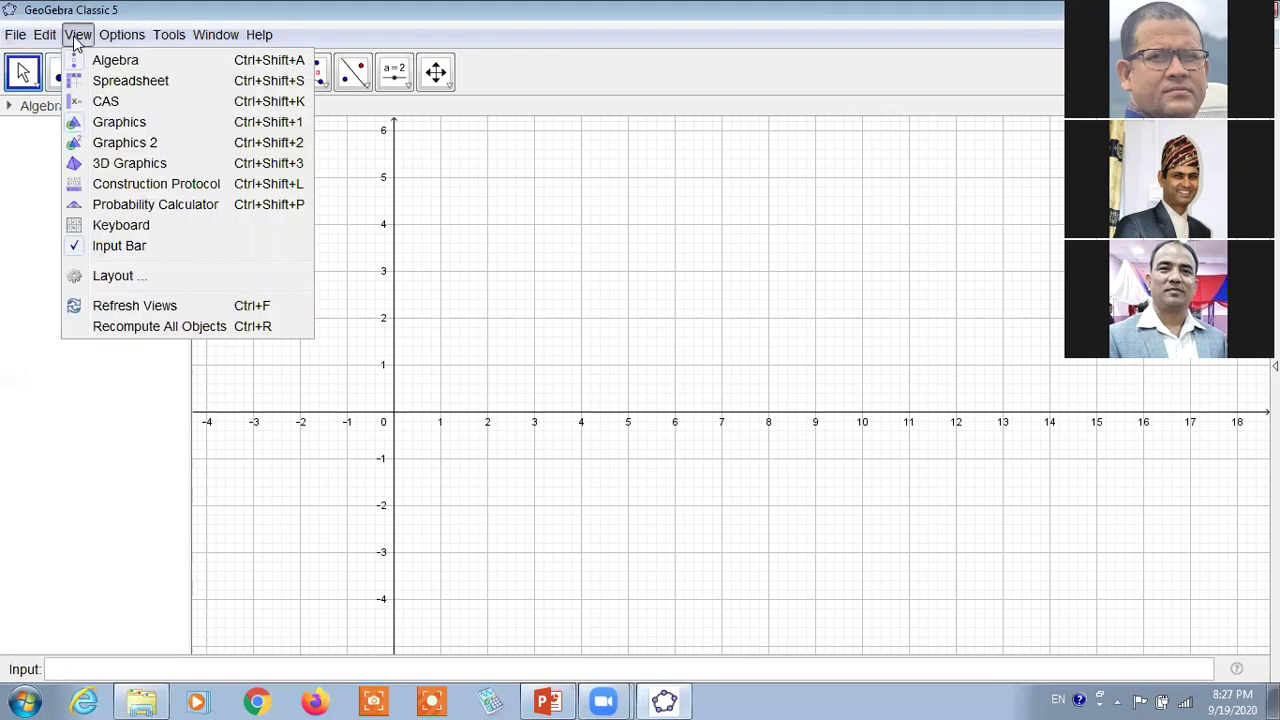
left_click(127, 279)
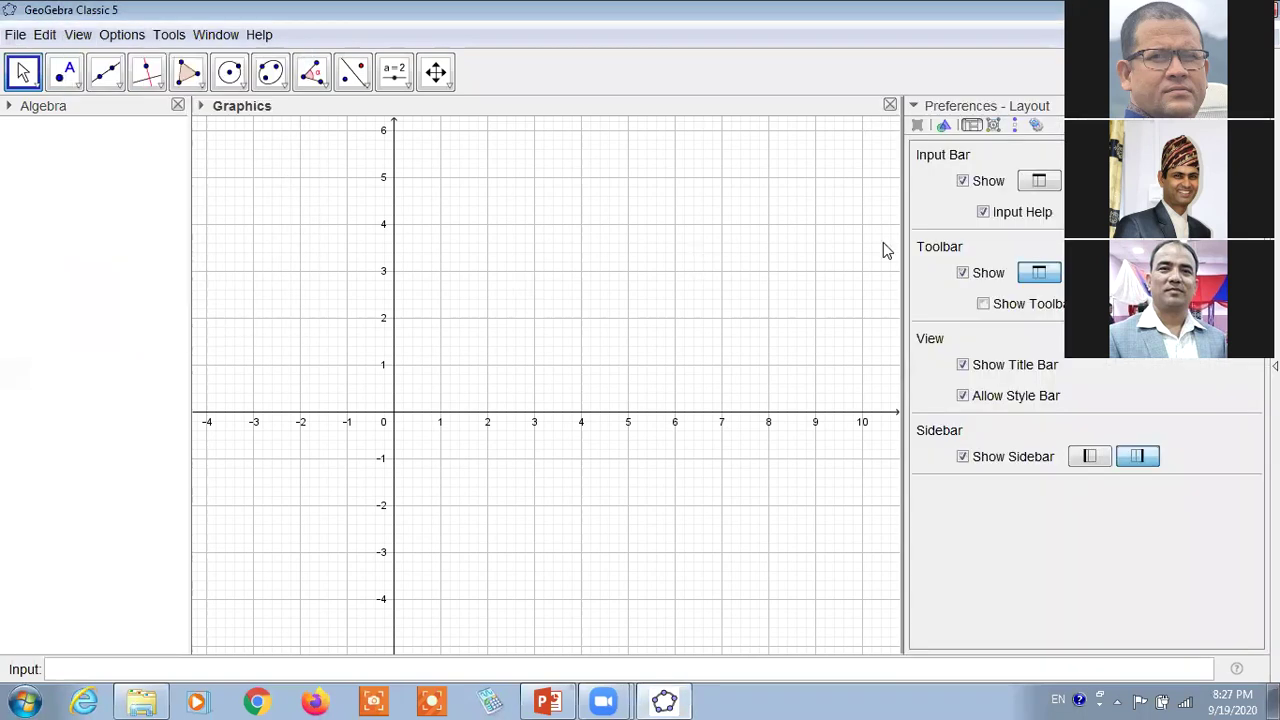
left_click(1039, 182)
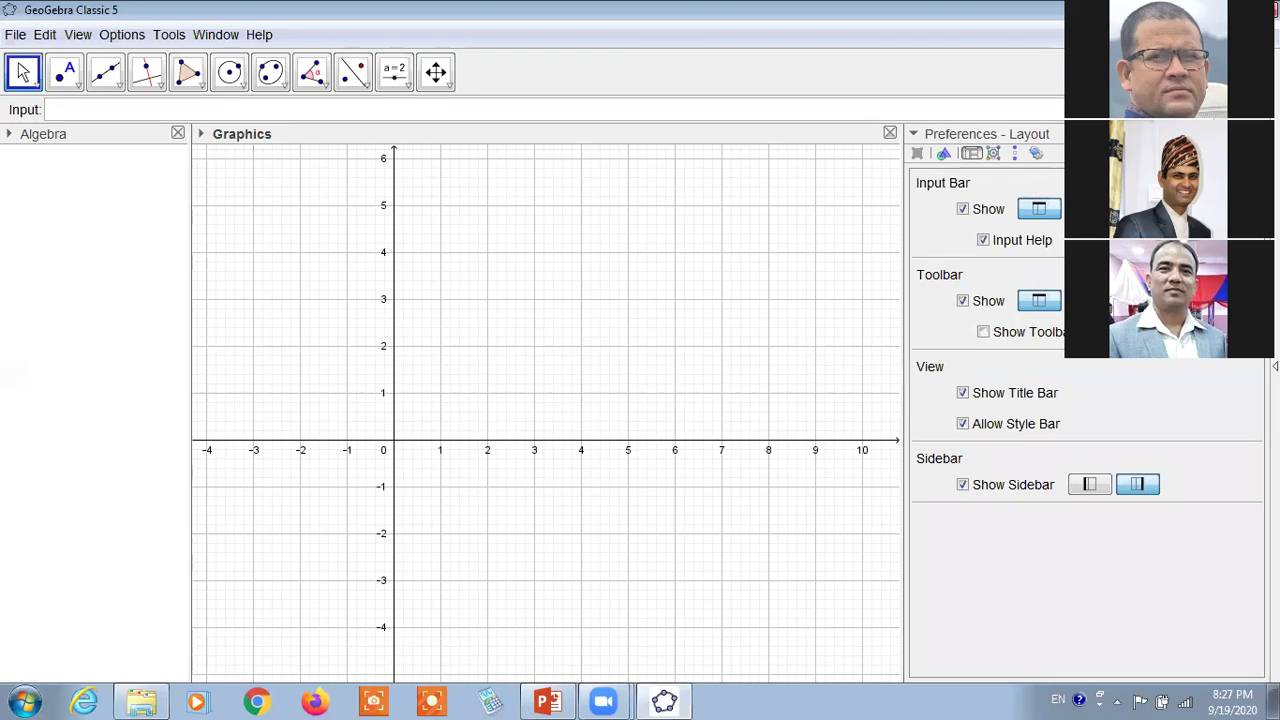
key("Escape")
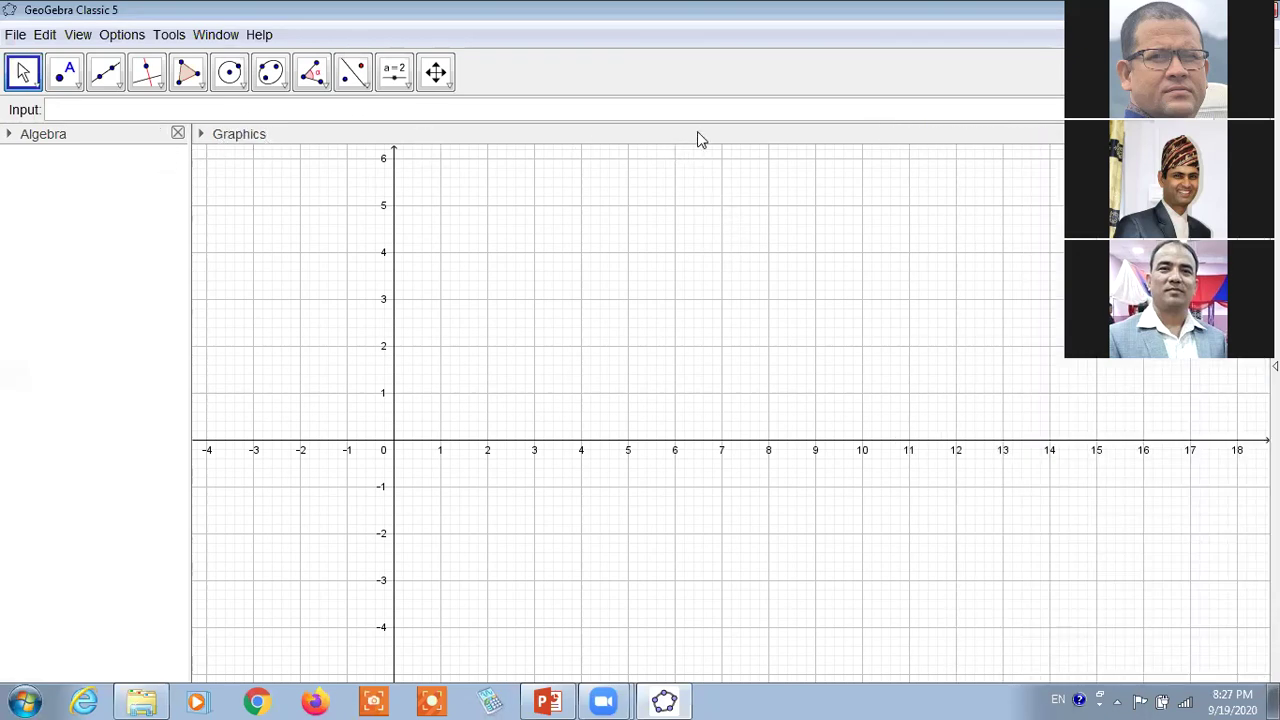
Step: Insert the image 1 list 2.png from the desktop and move it so its lower-left corner sits at about (7.54, -1.86)
left_click(712, 84)
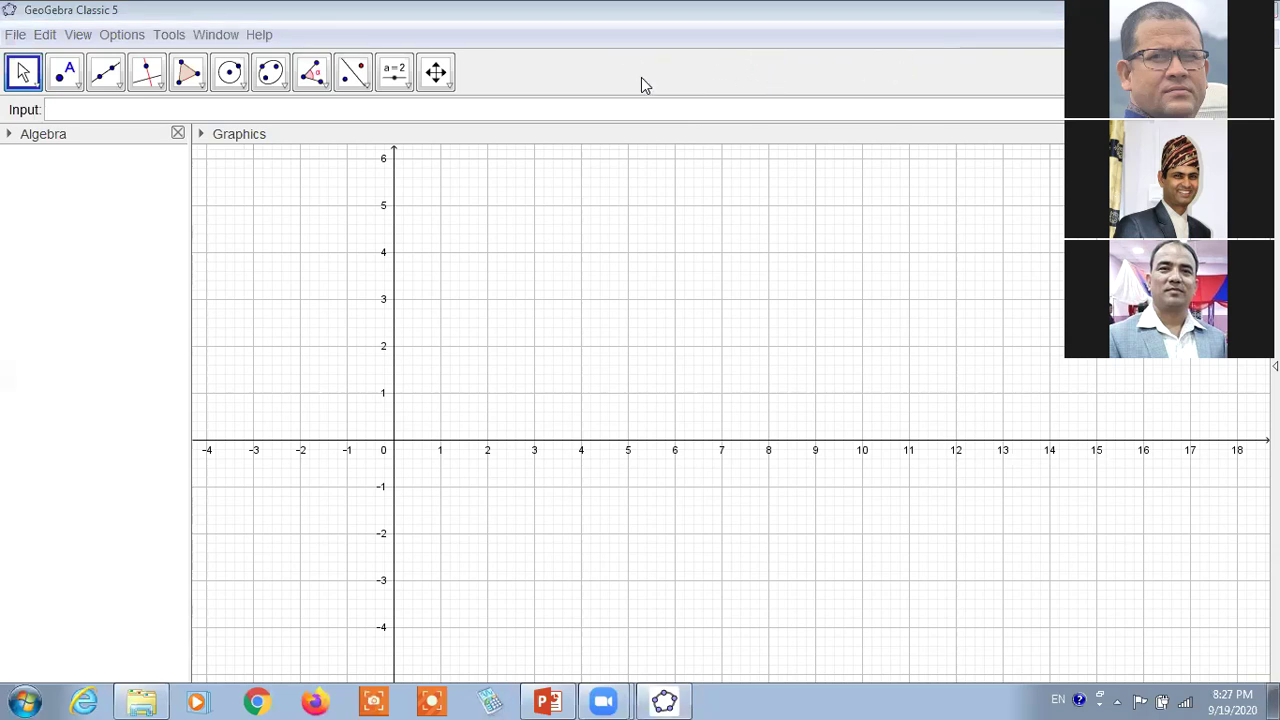
left_click(406, 87)
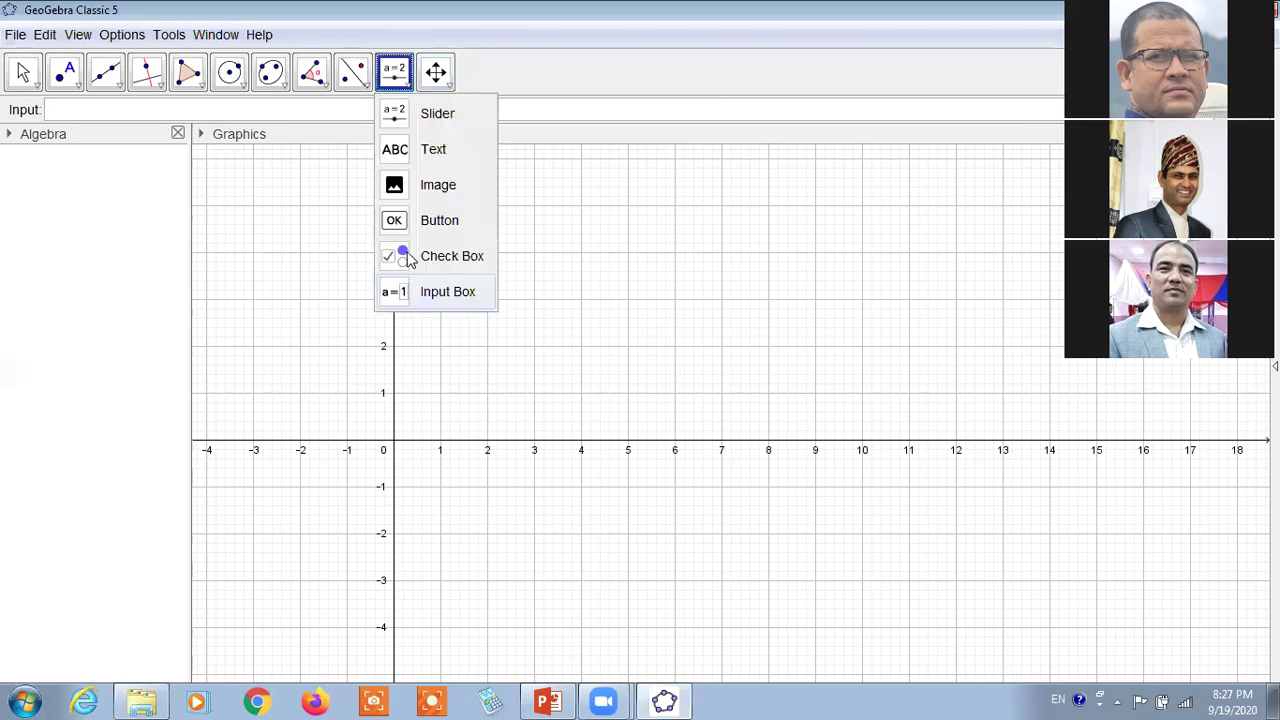
left_click(463, 194)
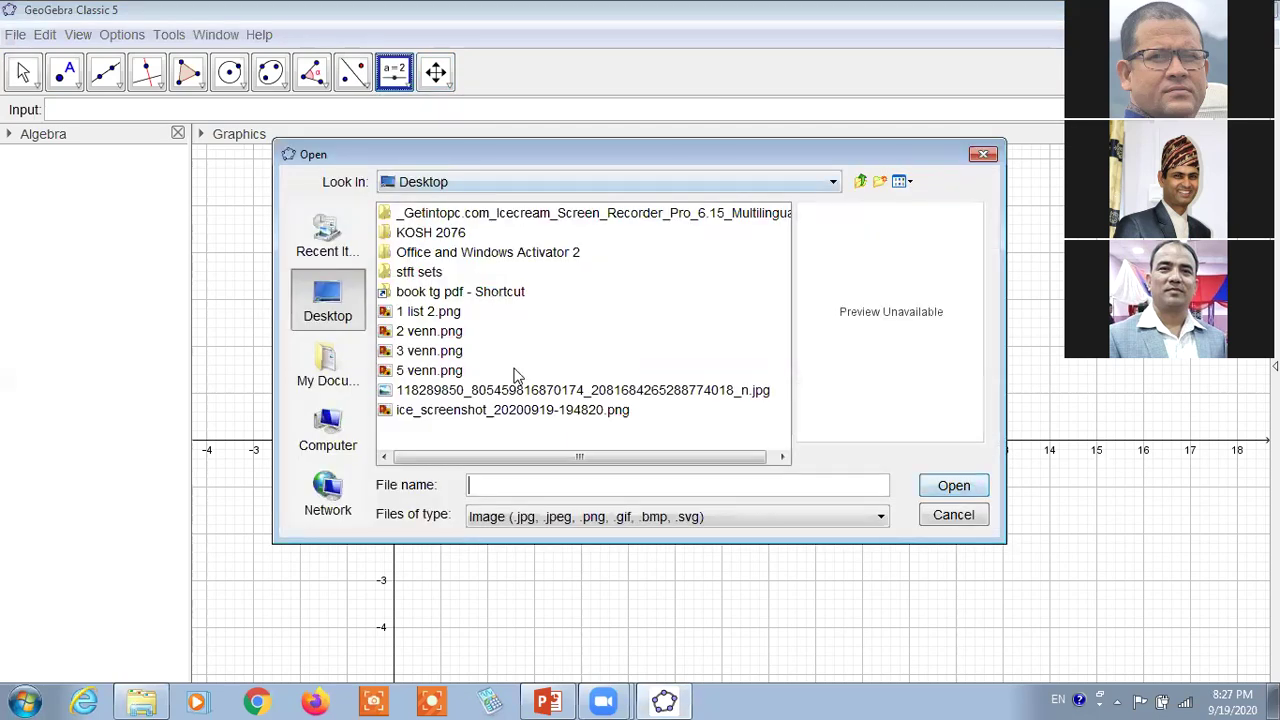
left_click(412, 312)
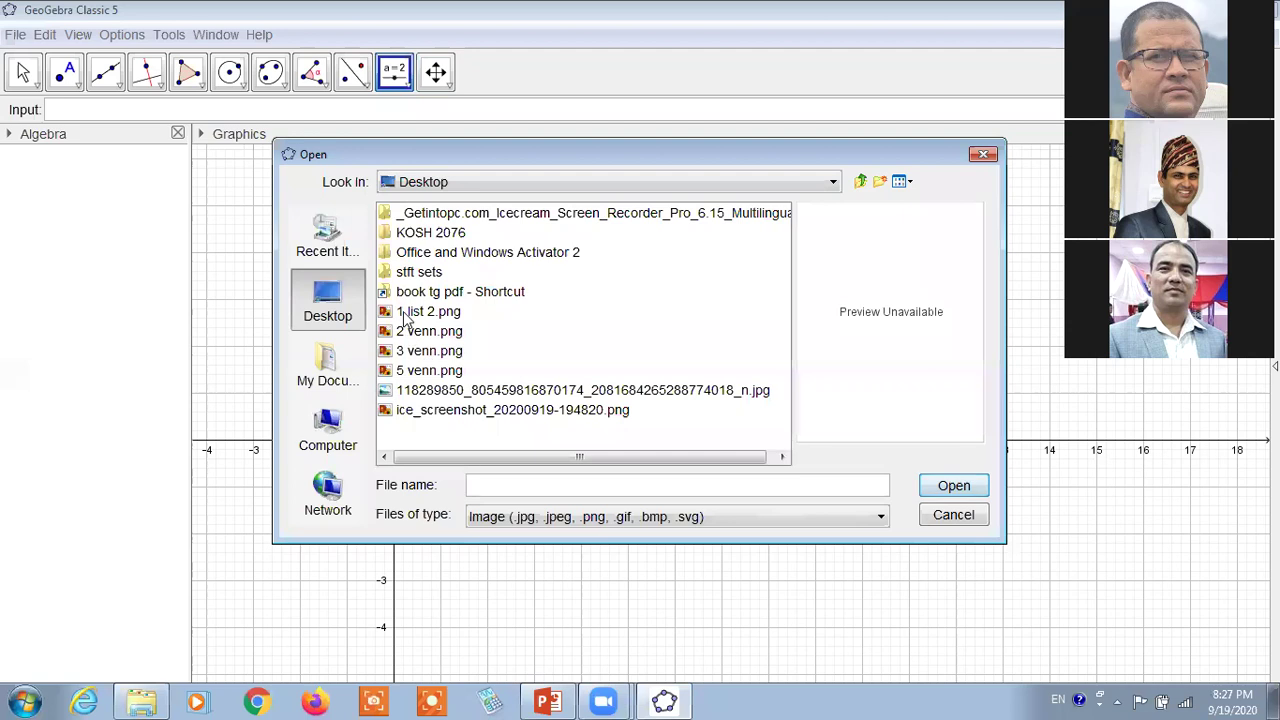
left_click(953, 486)
key("Escape")
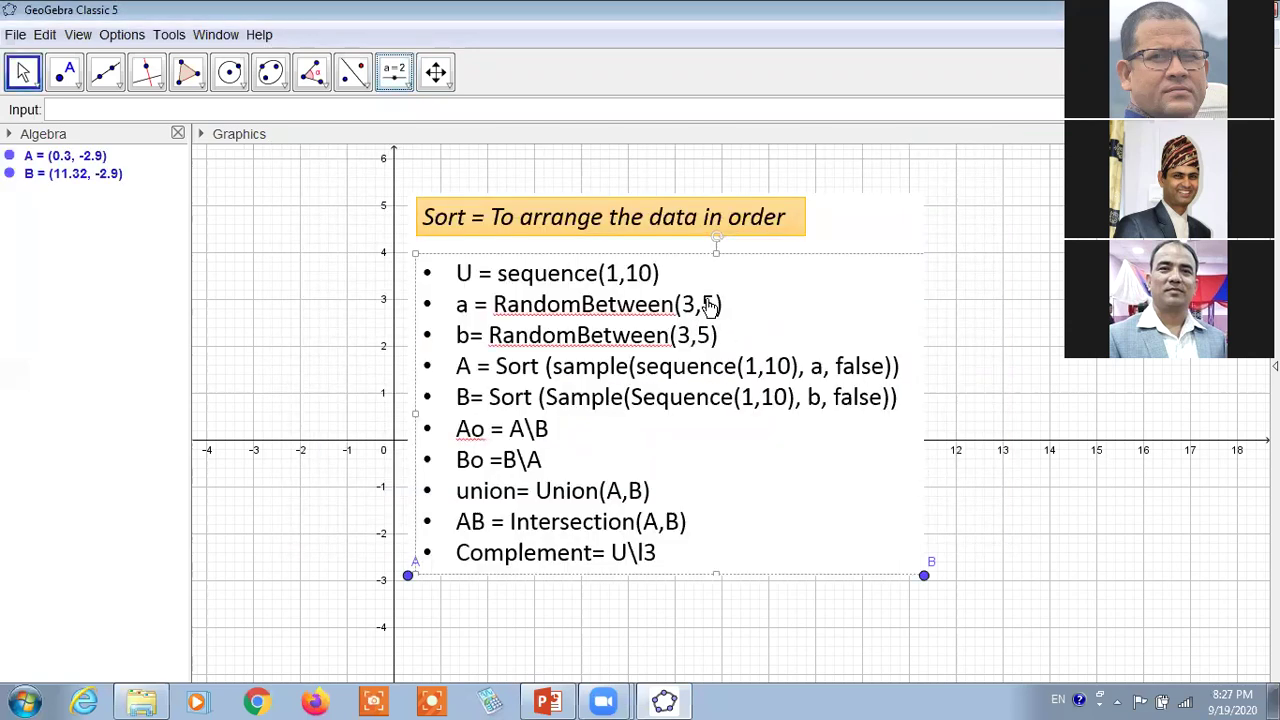
left_click_drag(711, 297, 882, 289)
left_click_drag(1025, 284, 887, 290)
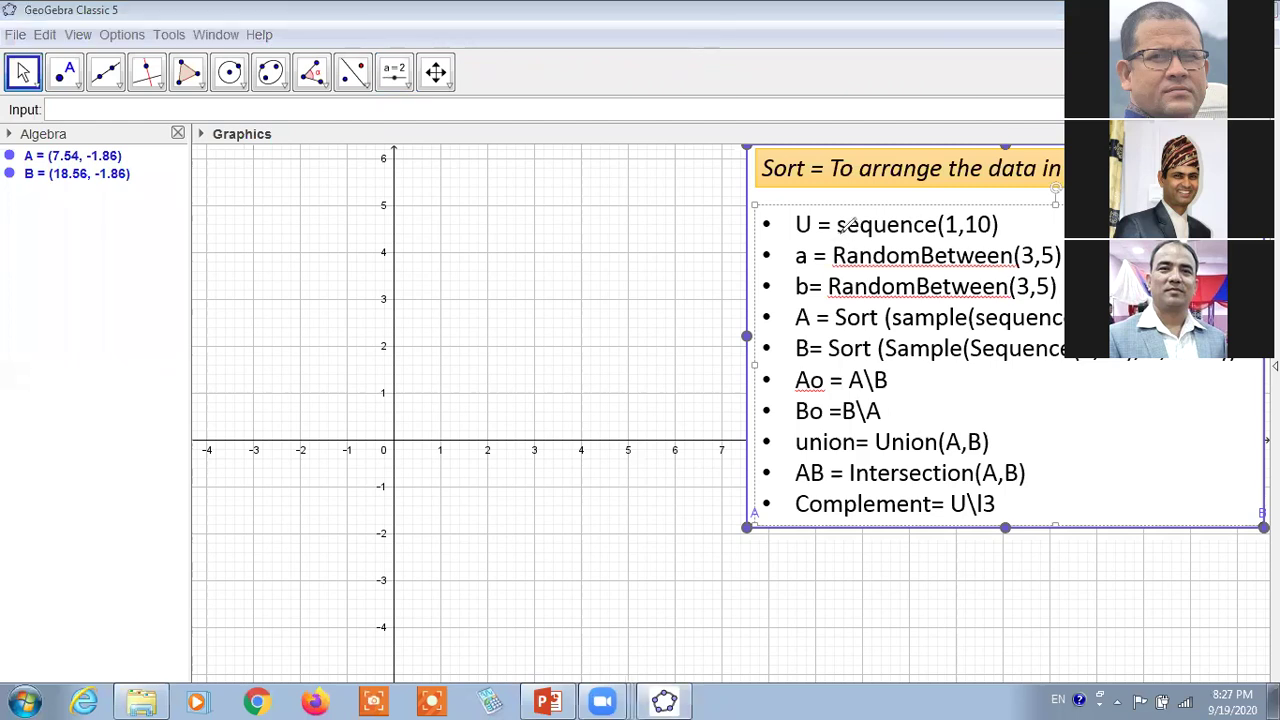
Step: Underline the U = sequence(1,10) line in red on the image and set the font size to 16 pt
left_click_drag(796, 233, 1005, 233)
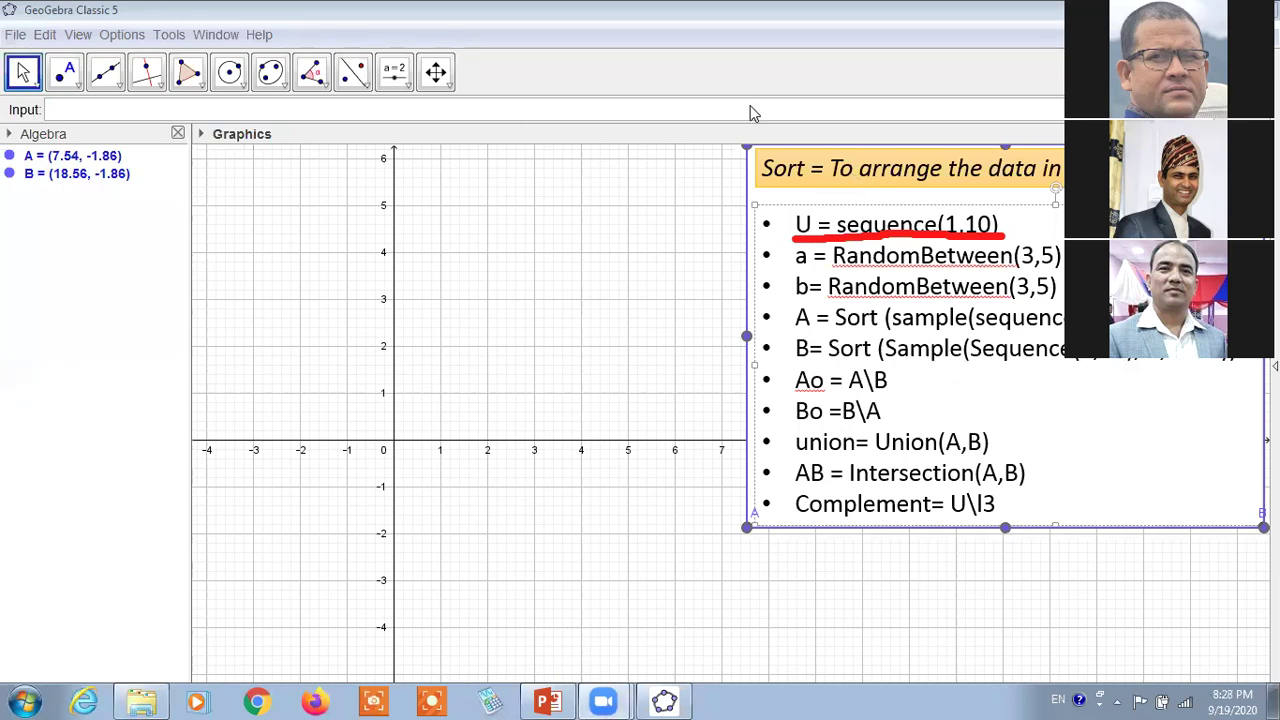
left_click(122, 35)
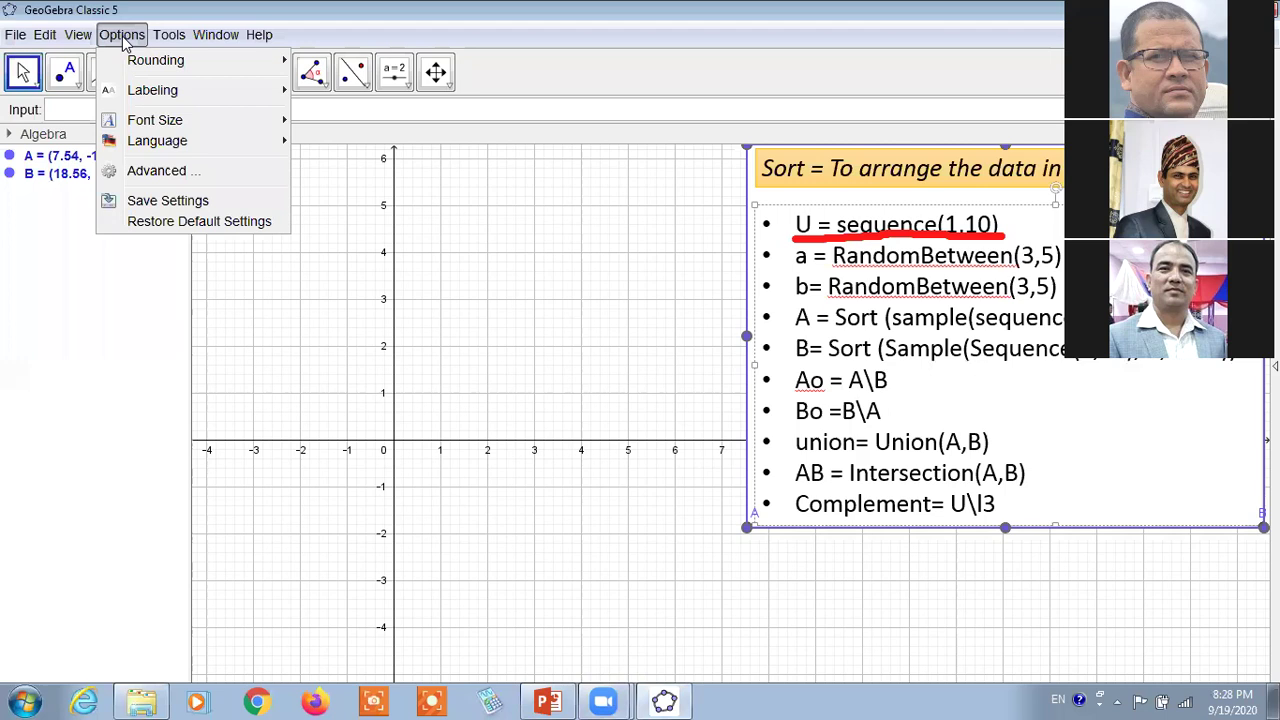
mouse_move(284, 140)
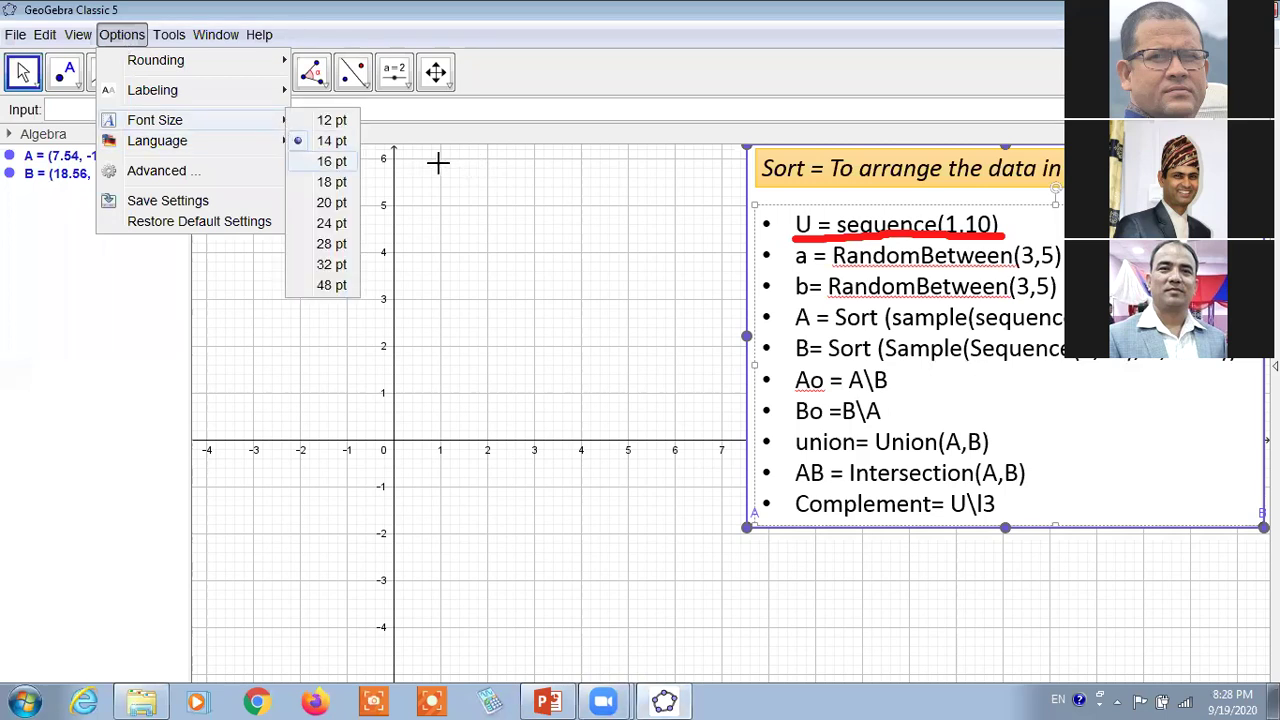
left_click(331, 161)
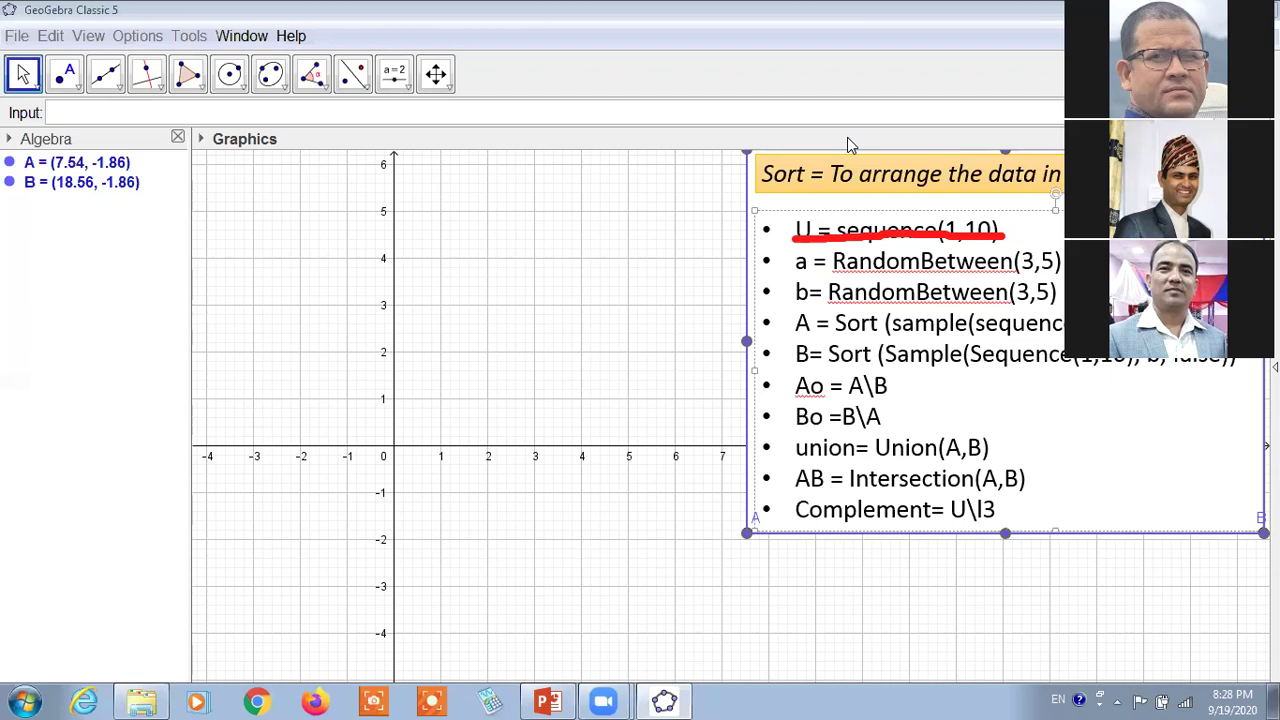
Step: Mark up the U, a and A formulas on the image with red ticks, a circle, an arrow and underlines, and clear the markings
left_click(814, 231)
left_click_drag(1006, 228, 1064, 220)
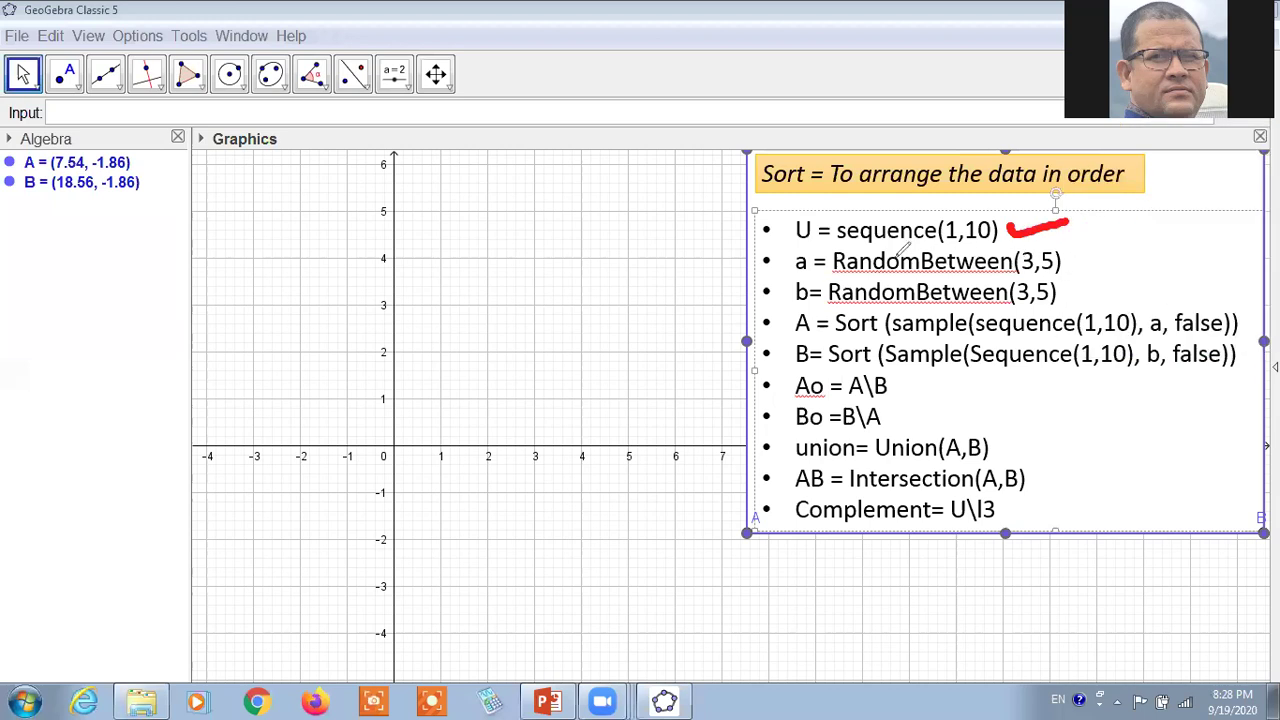
left_click(1072, 264)
left_click_drag(1068, 268, 1106, 255)
mouse_move(784, 262)
left_mouse_down()
mouse_move(792, 254)
mouse_move(795, 279)
mouse_move(814, 276)
mouse_move(788, 254)
left_mouse_up()
mouse_move(720, 316)
left_mouse_down()
mouse_move(784, 319)
mouse_move(762, 333)
left_mouse_up()
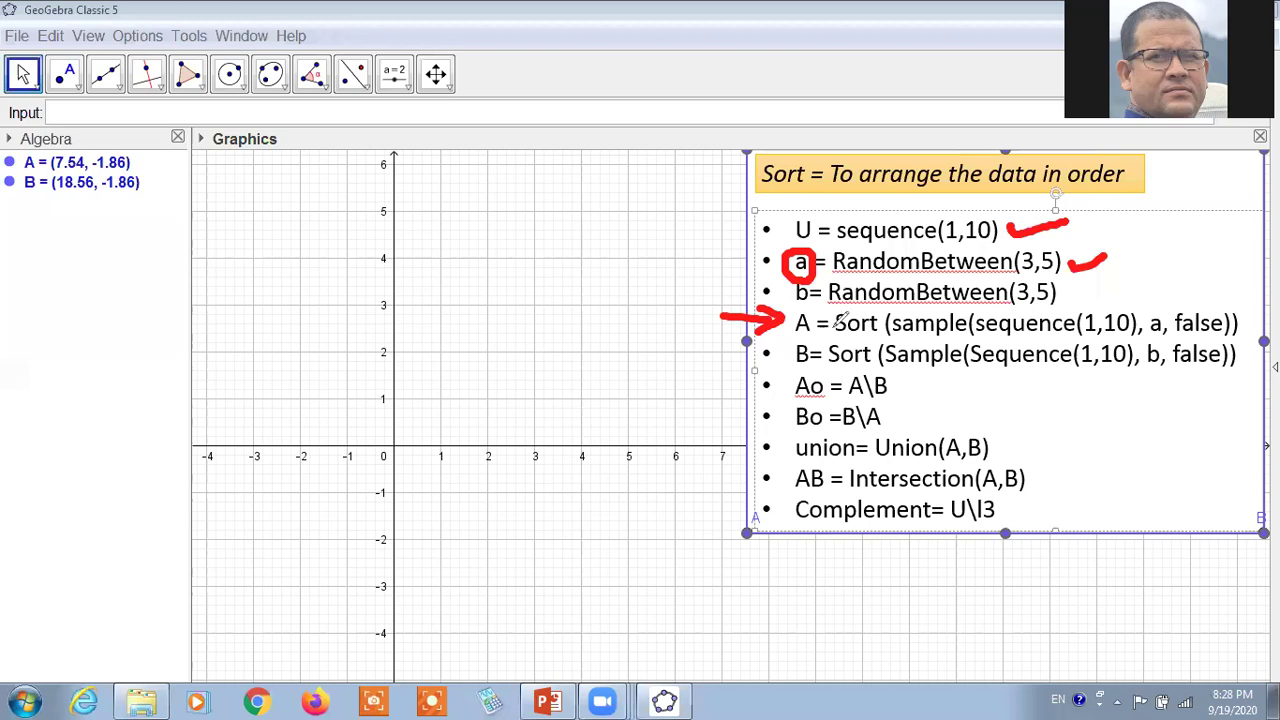
left_click_drag(1138, 336, 1166, 334)
left_click_drag(986, 337, 1120, 336)
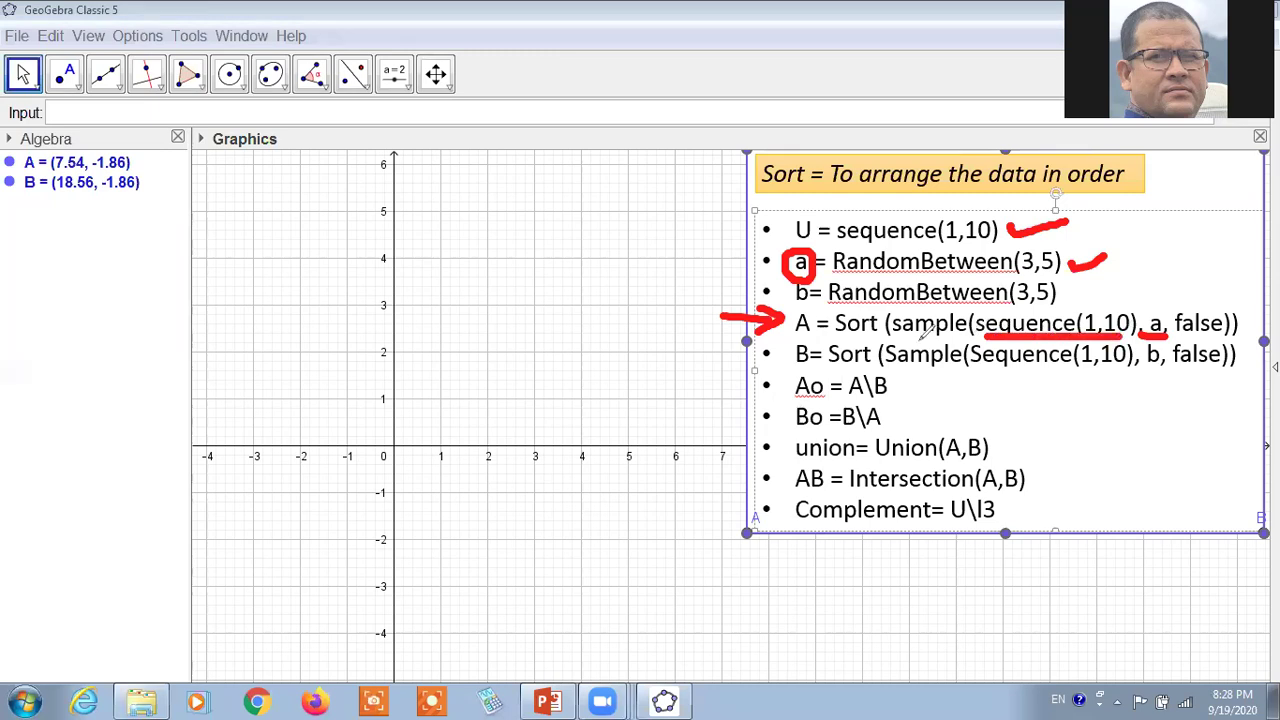
left_click_drag(903, 338, 966, 337)
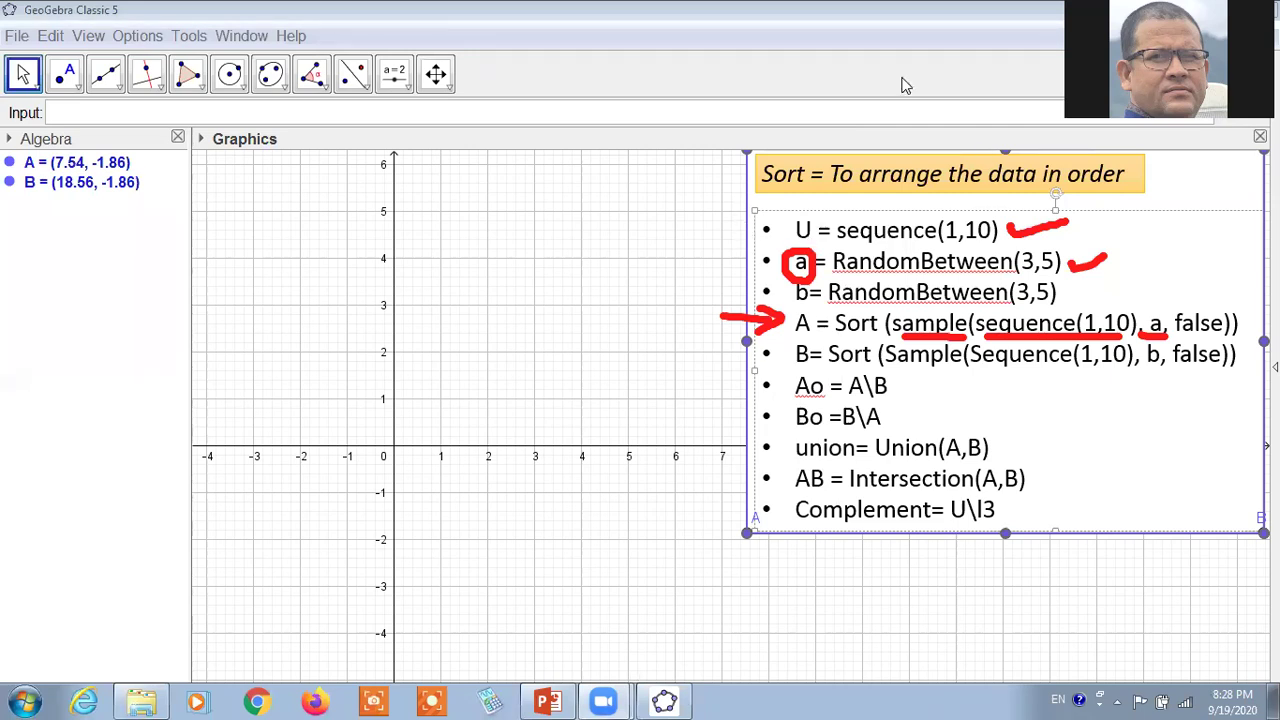
key("e")
Step: Move the formula image to a lower-left corner of (6, -2) and define the list u as Sequence(1, 10)
left_click_drag(766, 264, 554, 288)
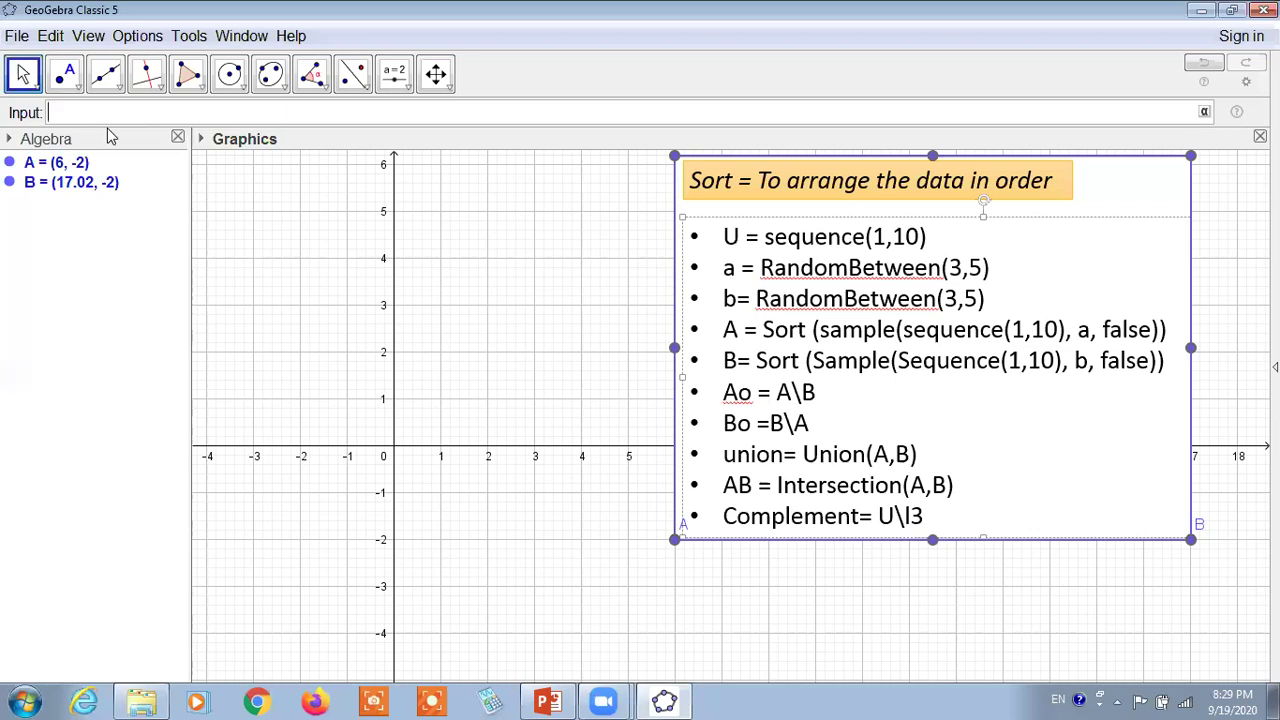
type("u")
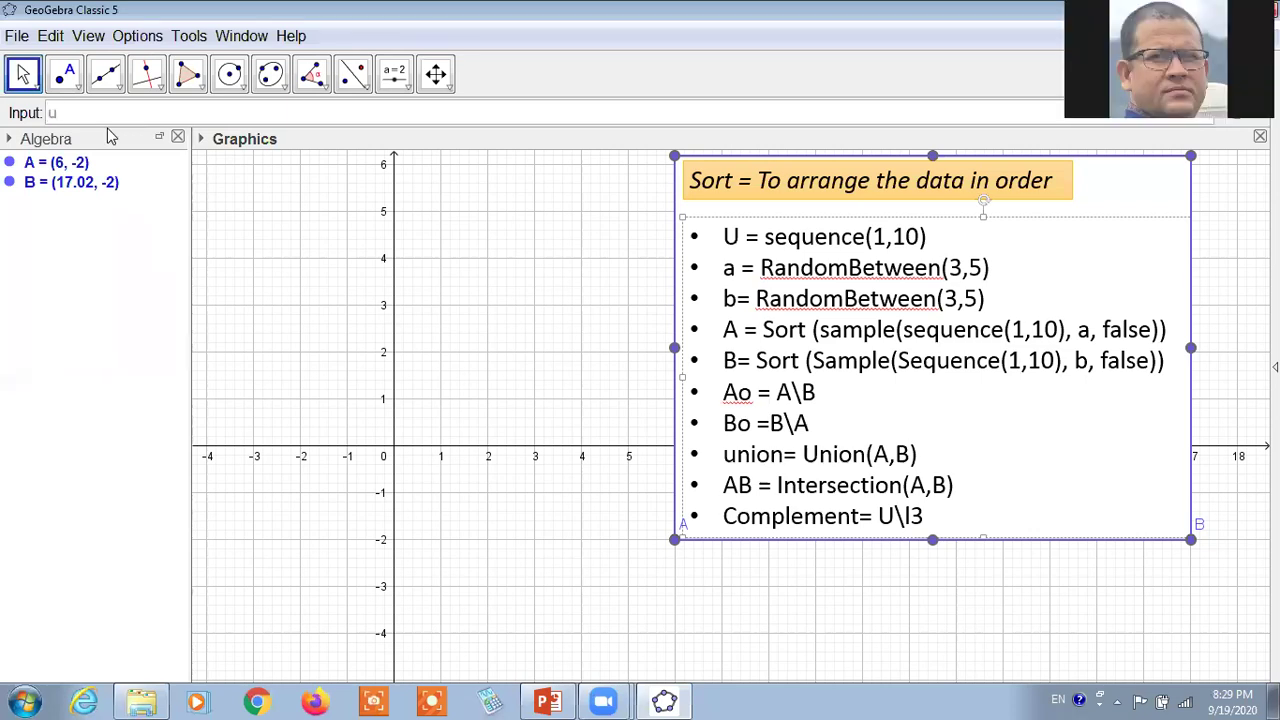
type("=seq")
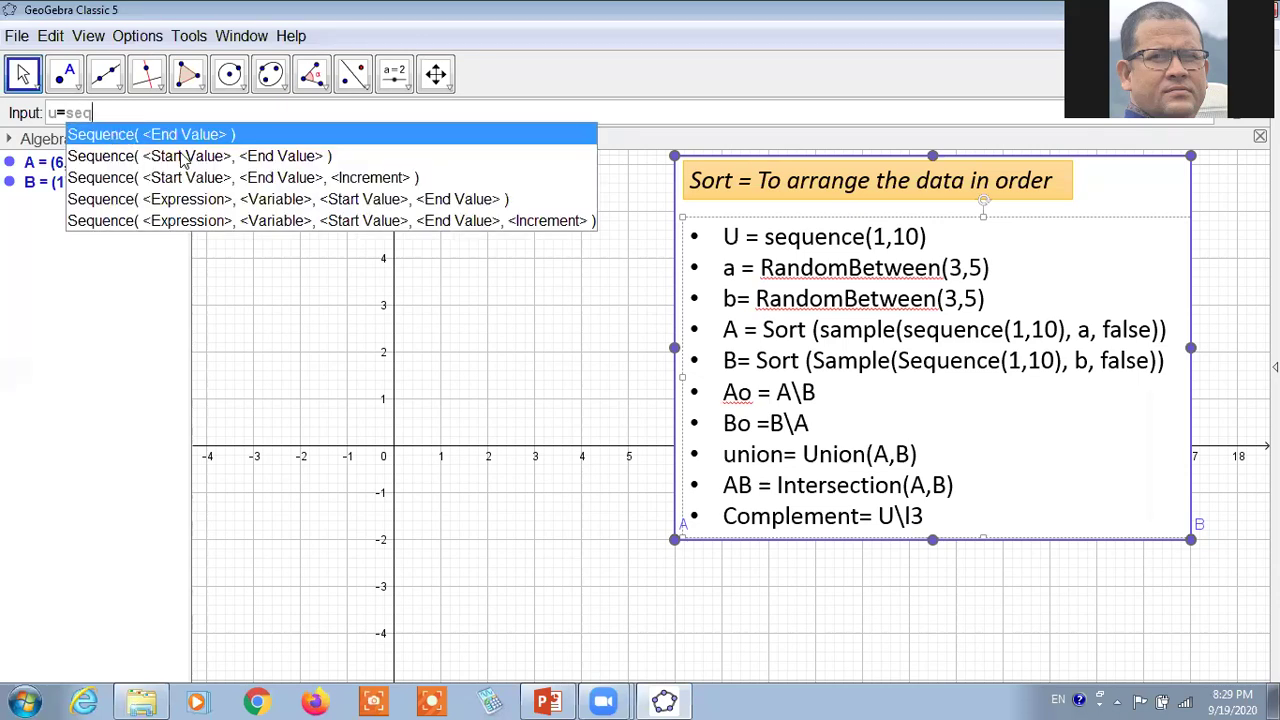
left_click(185, 157)
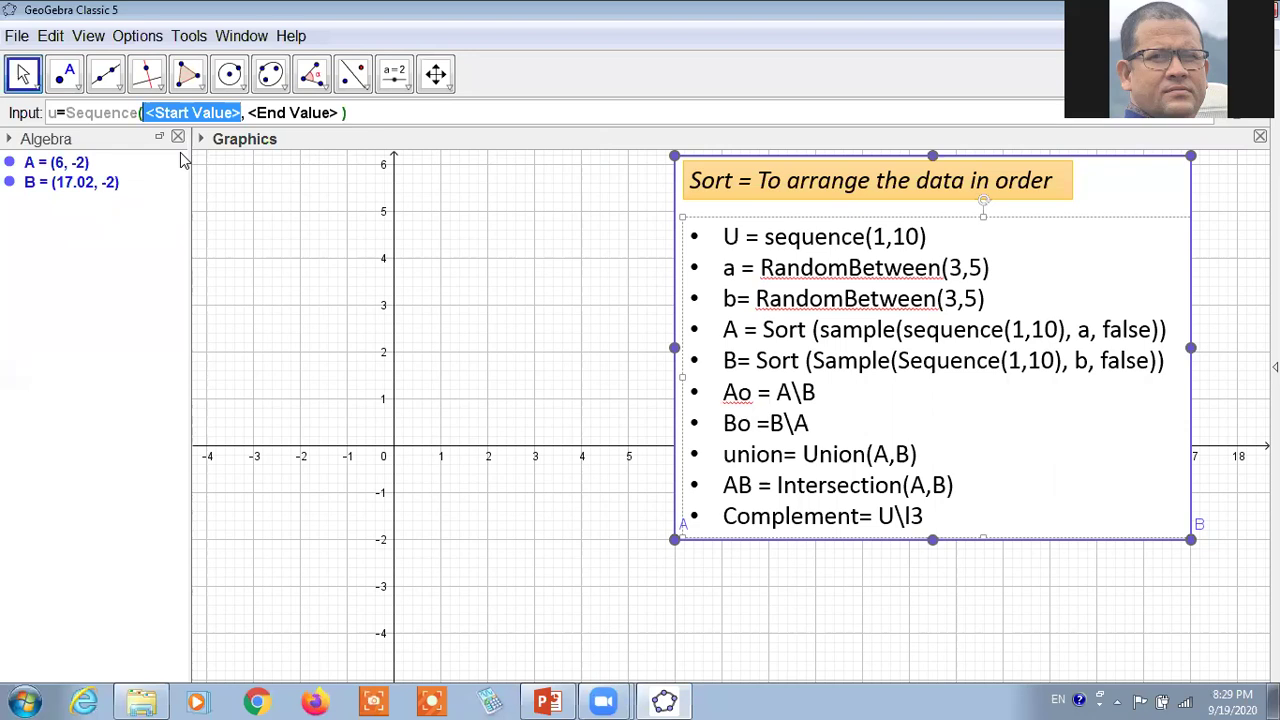
type("1")
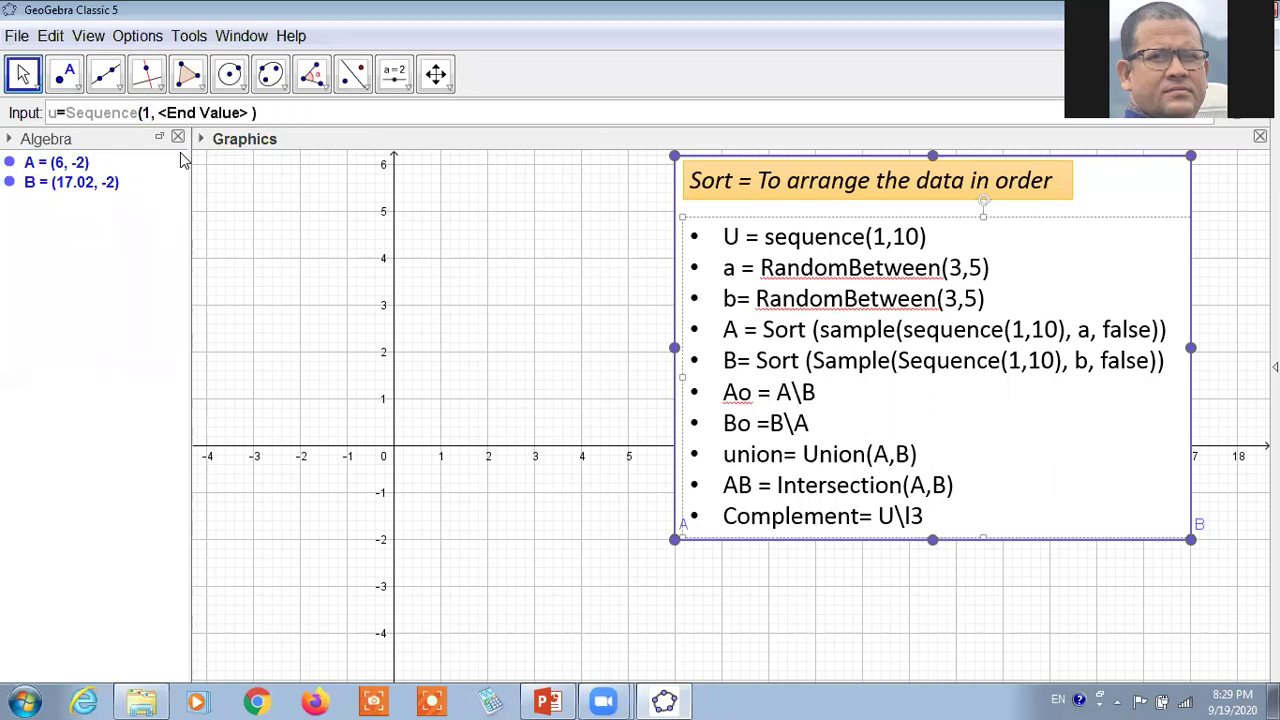
key("Tab")
type("10")
key("Return")
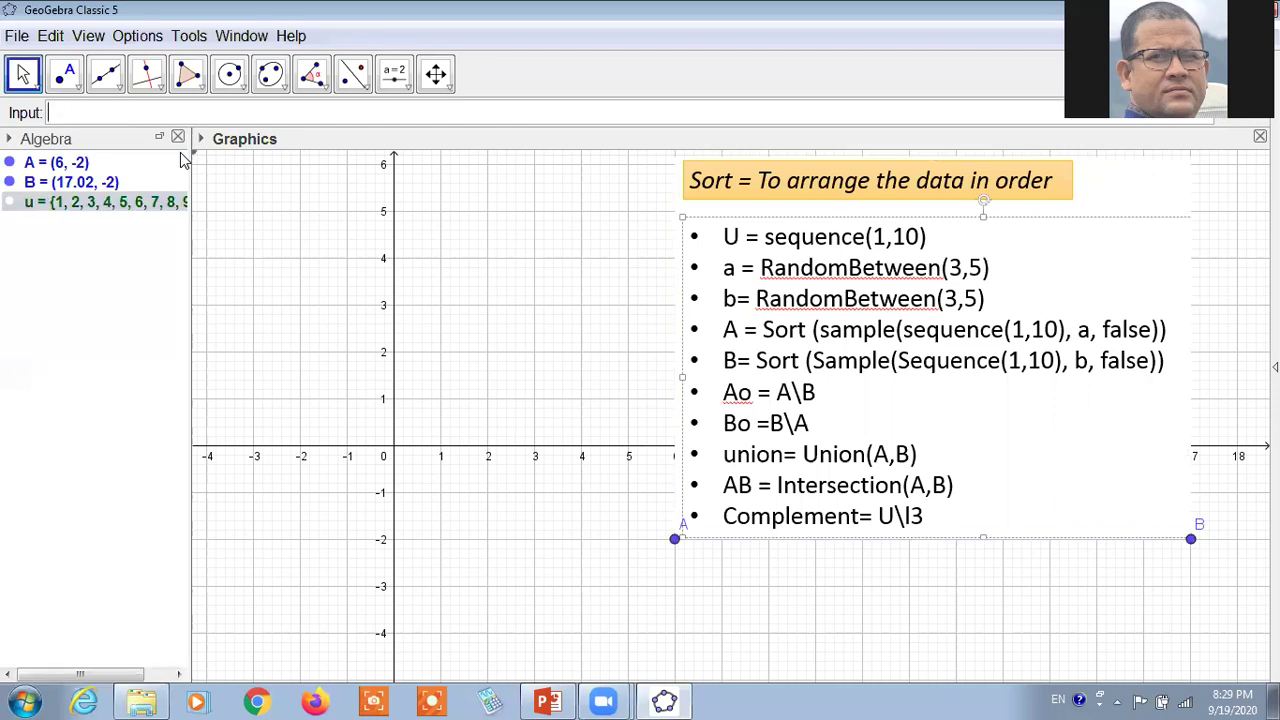
Step: Define the number a as RandomBetween(3, 5)
type("a=ran")
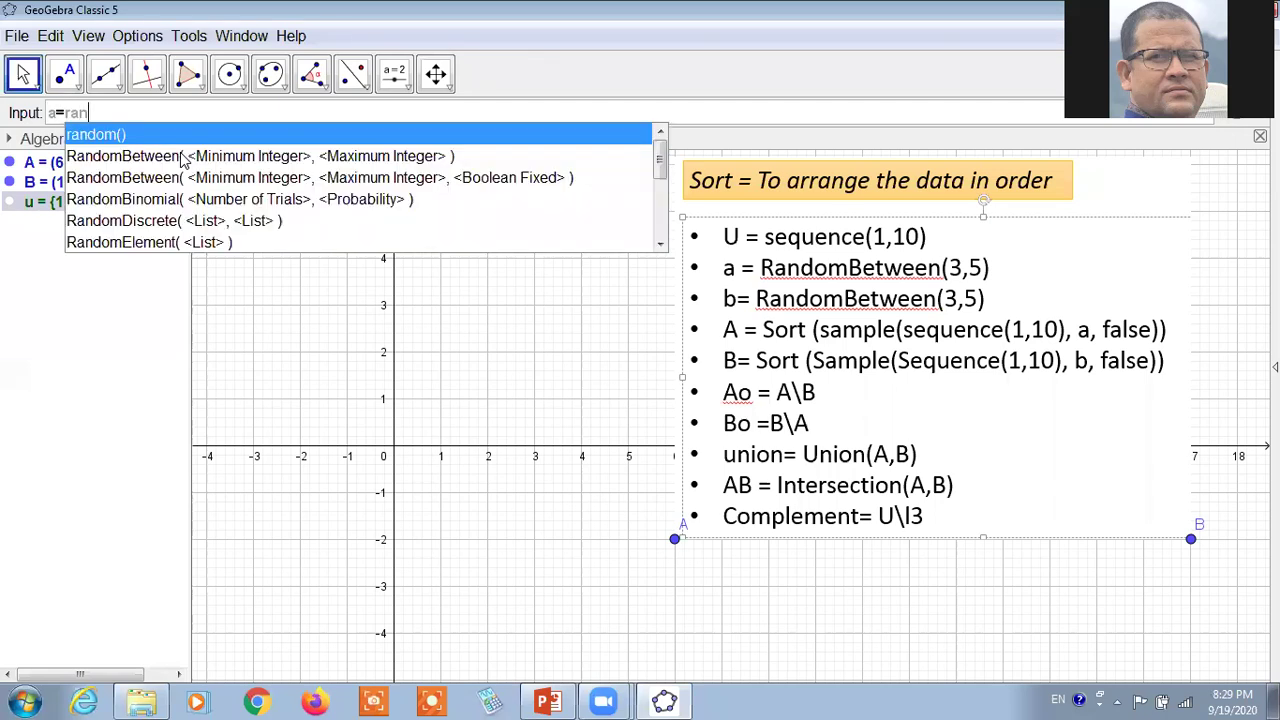
left_click(243, 157)
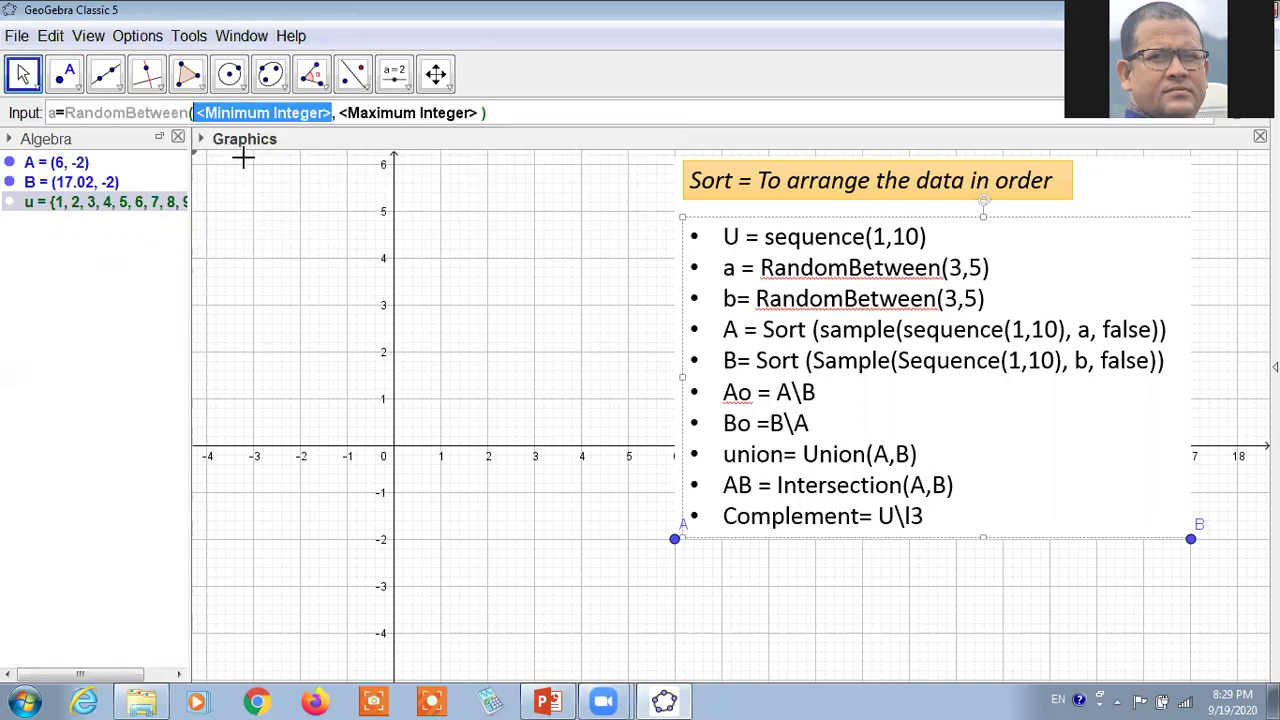
type("3")
key("Tab")
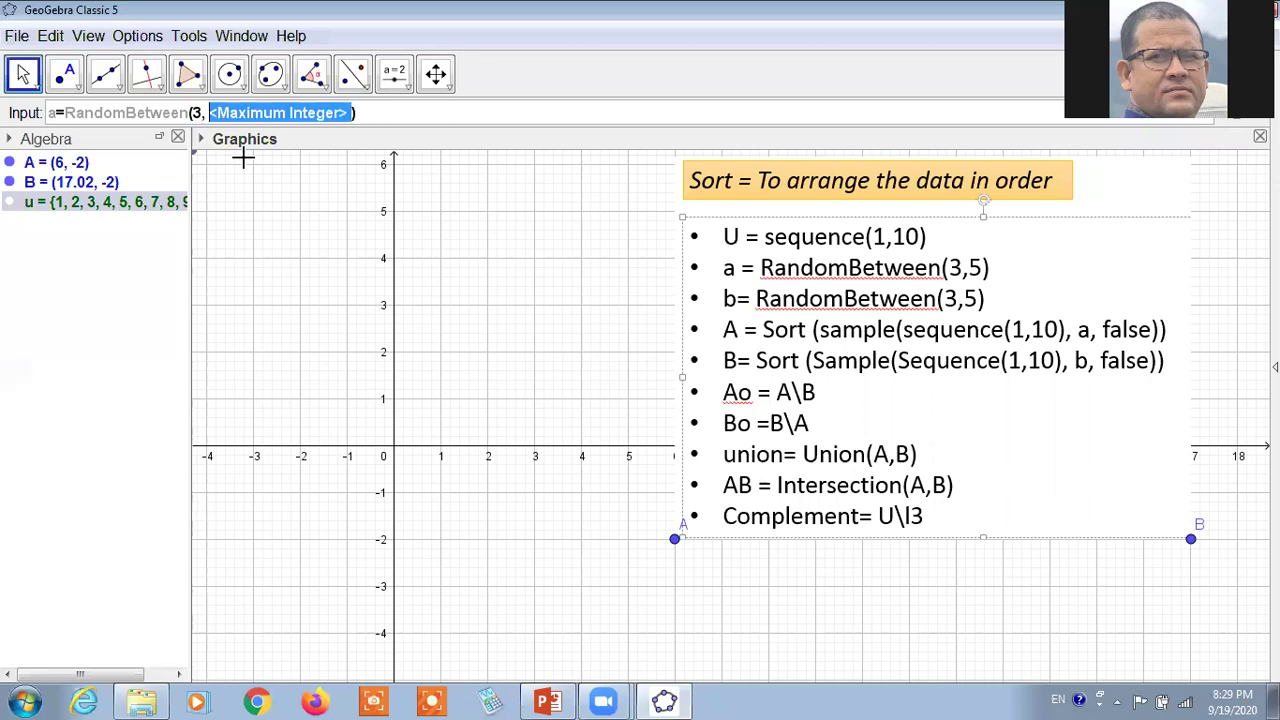
type("5")
key("Return")
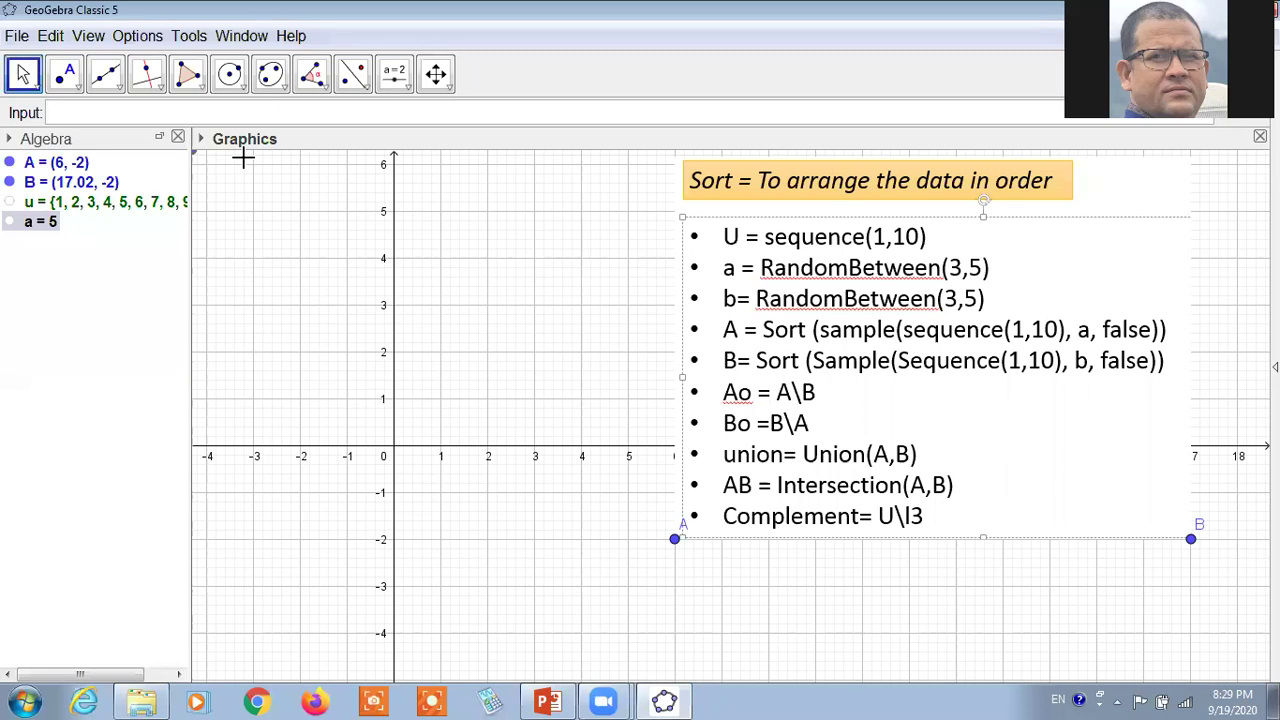
Step: Begin the definition "b=" and reposition the formula image so its lower-left corner sits at about (6.64, -2.36)
type("b=")
left_click(690, 25)
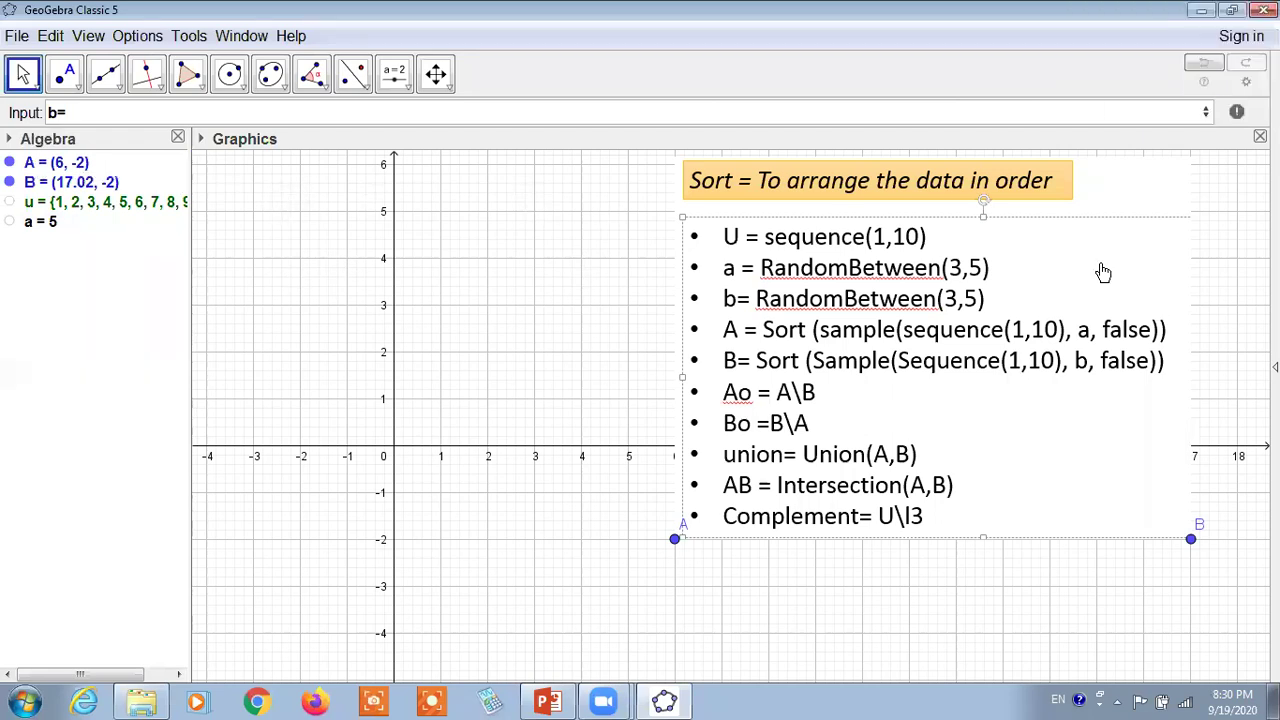
key("Down")
key("Down")
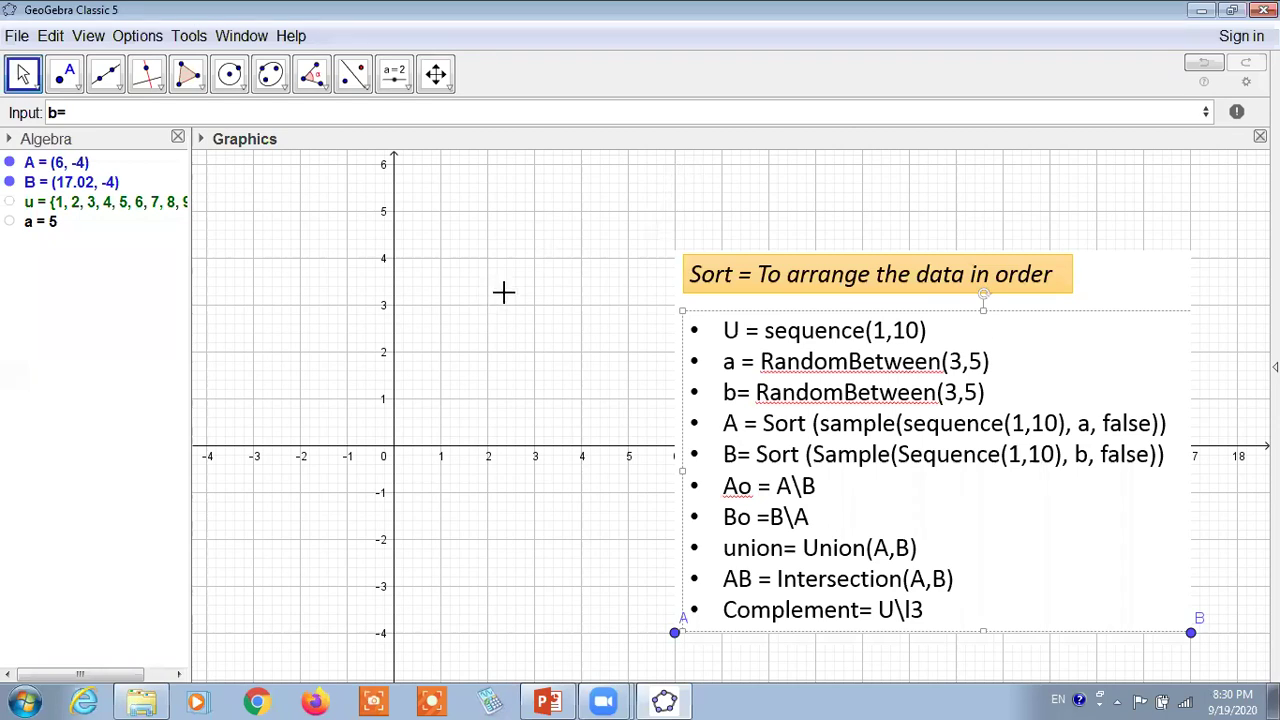
left_click_drag(676, 636, 708, 562)
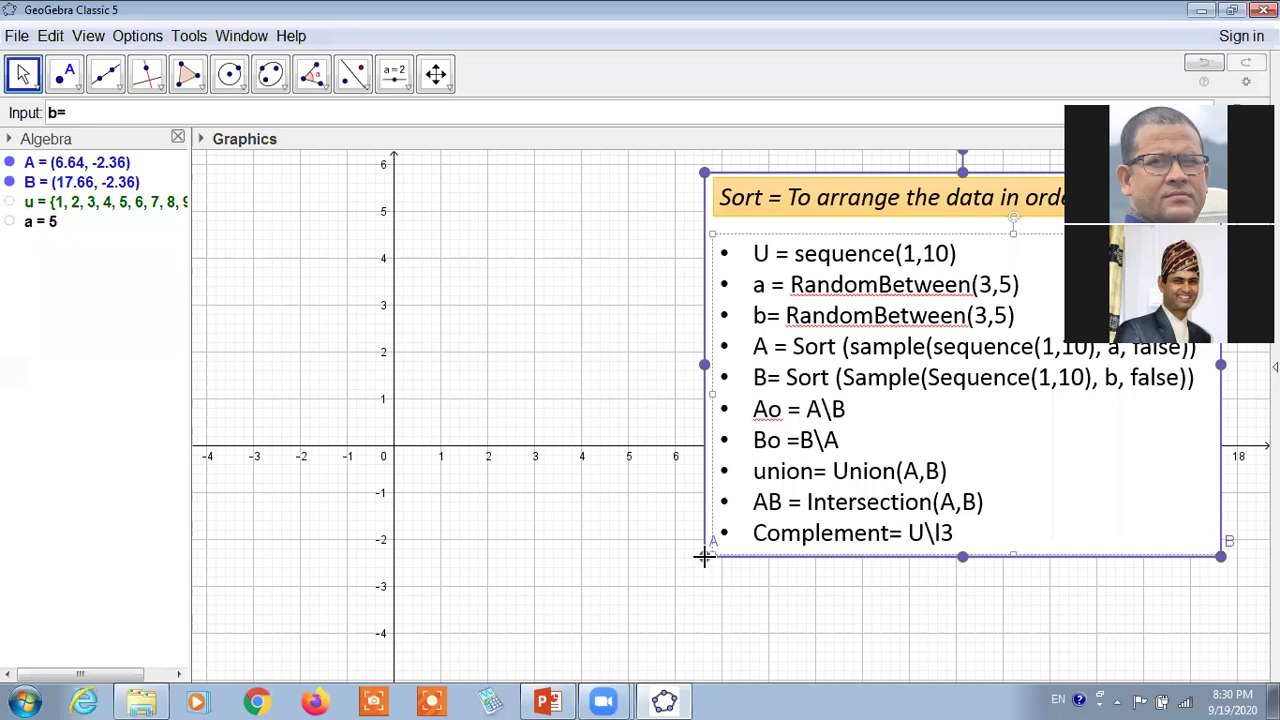
Step: Delete corner points A and B of the formula image
left_click(705, 557)
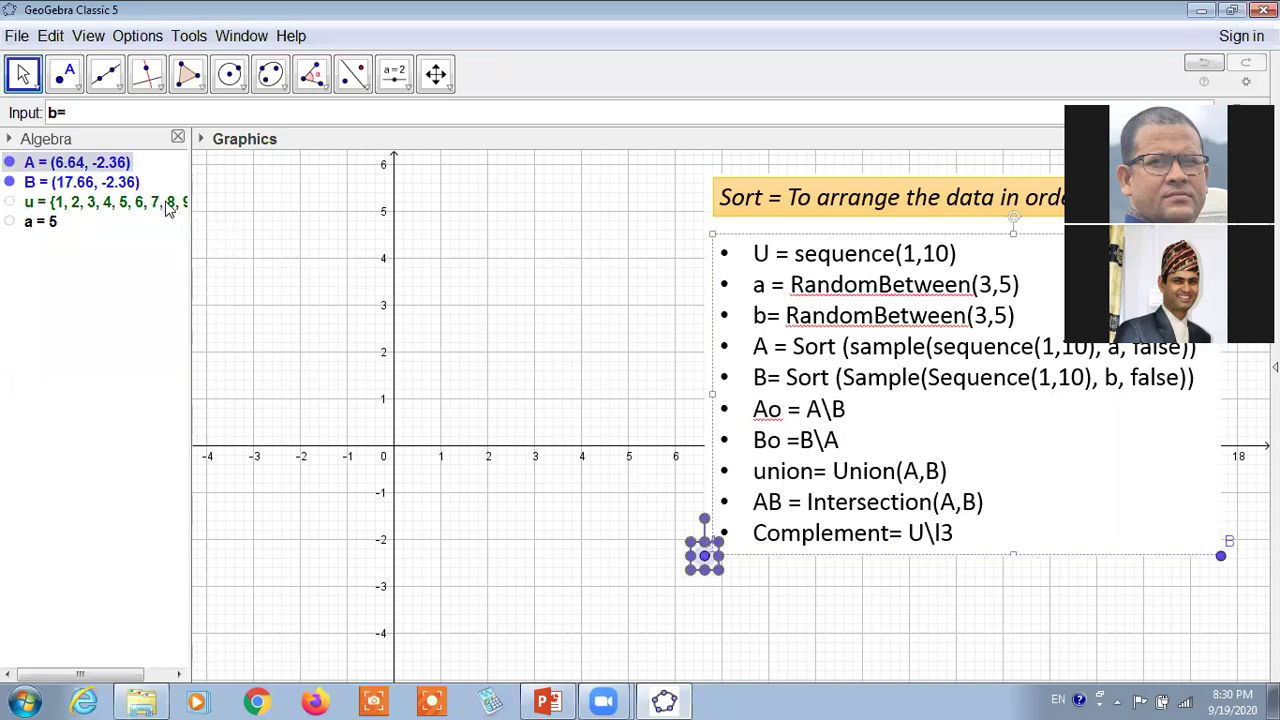
key("Delete")
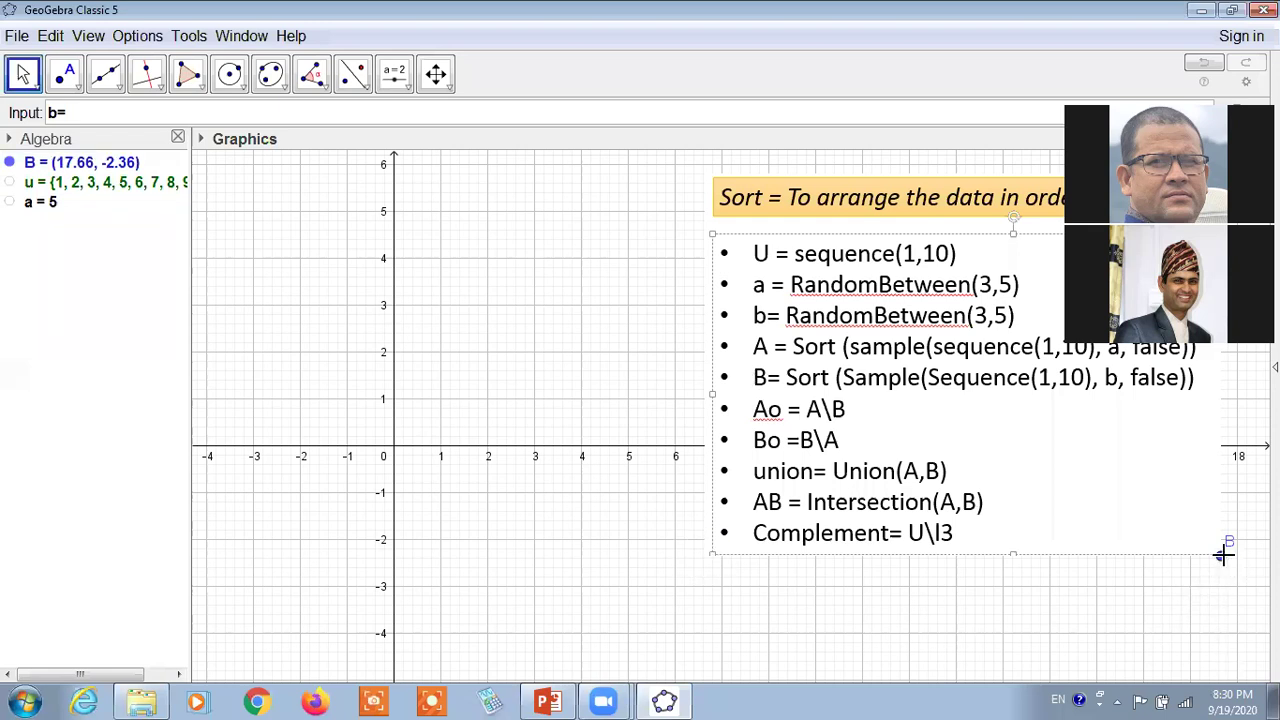
left_click(1220, 556)
key("Delete")
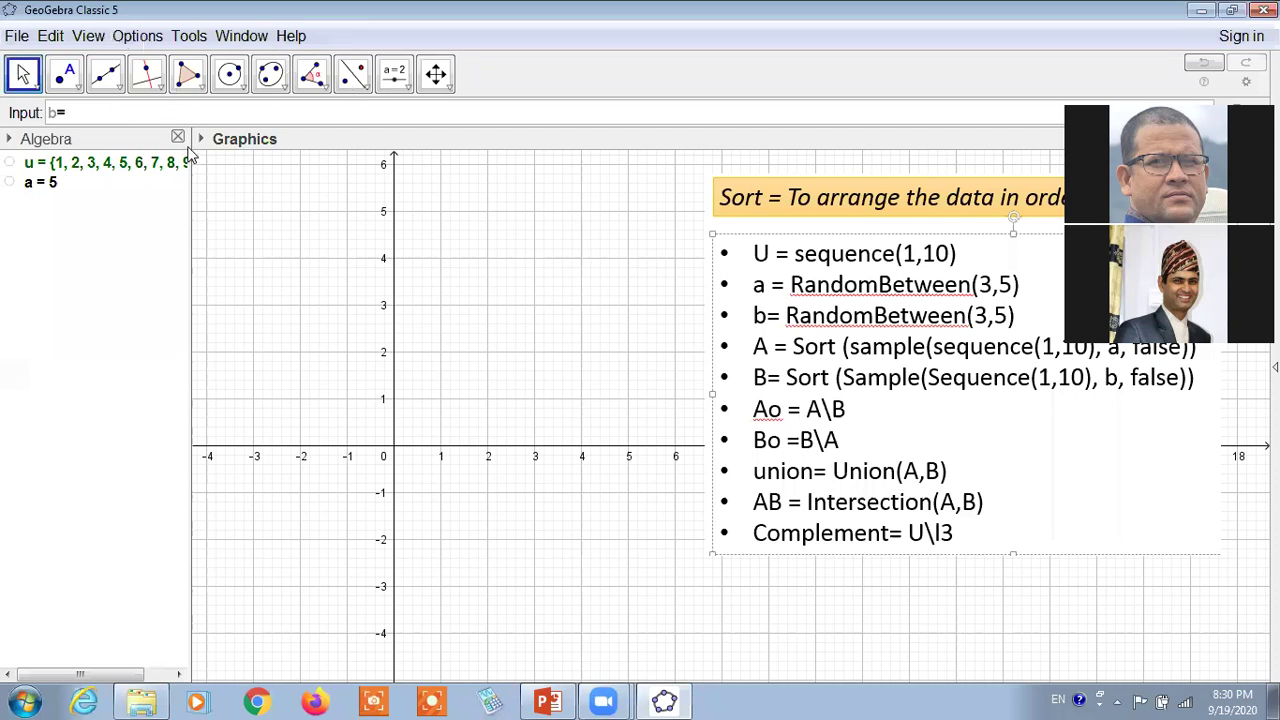
Step: Choose a larger font size for the interface
key("alt+o")
mouse_move(297, 148)
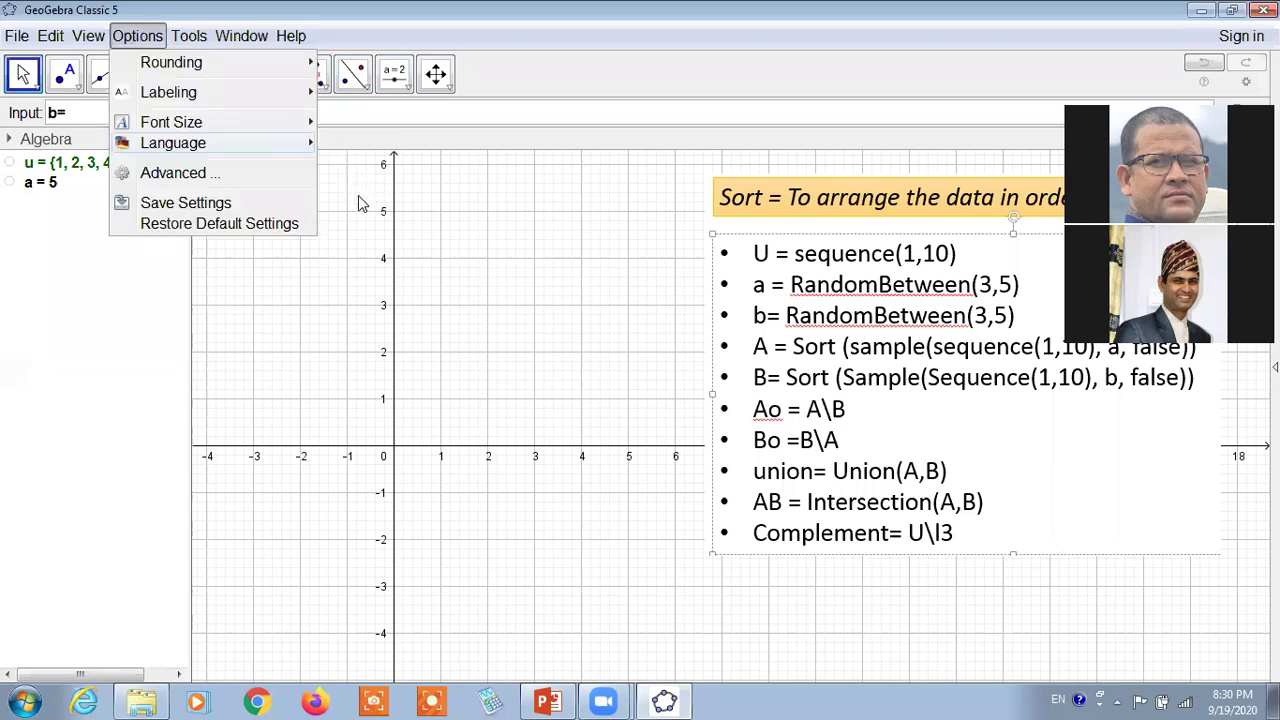
mouse_move(274, 126)
left_click(338, 205)
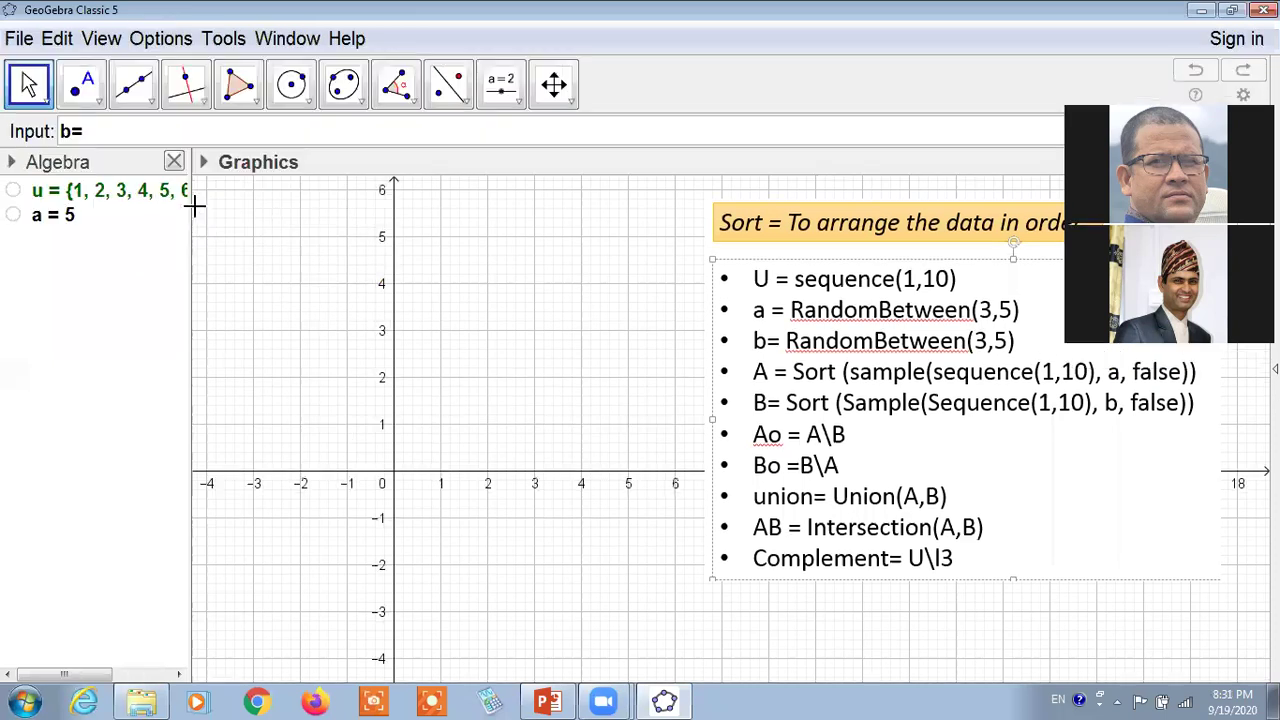
Step: Widen the Algebra view to show more of list u and move the formula image closer to the y-axis
left_click_drag(190, 233, 271, 240)
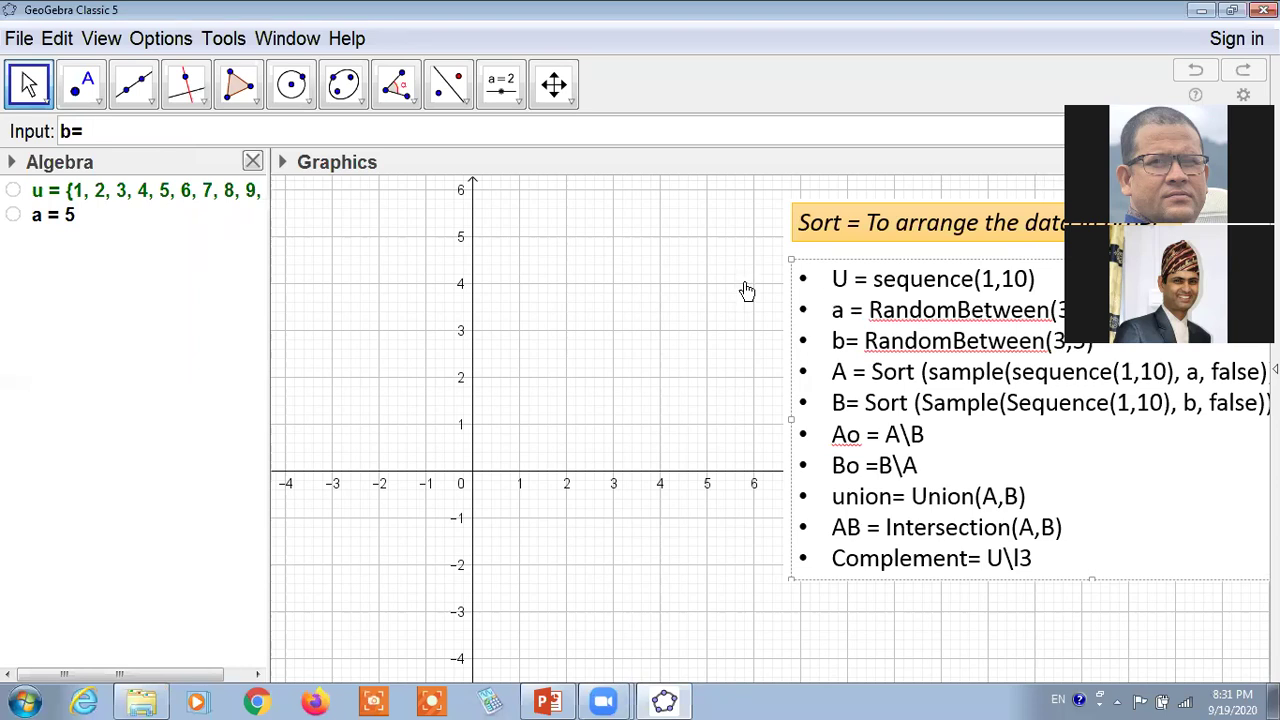
left_click_drag(871, 368, 837, 365)
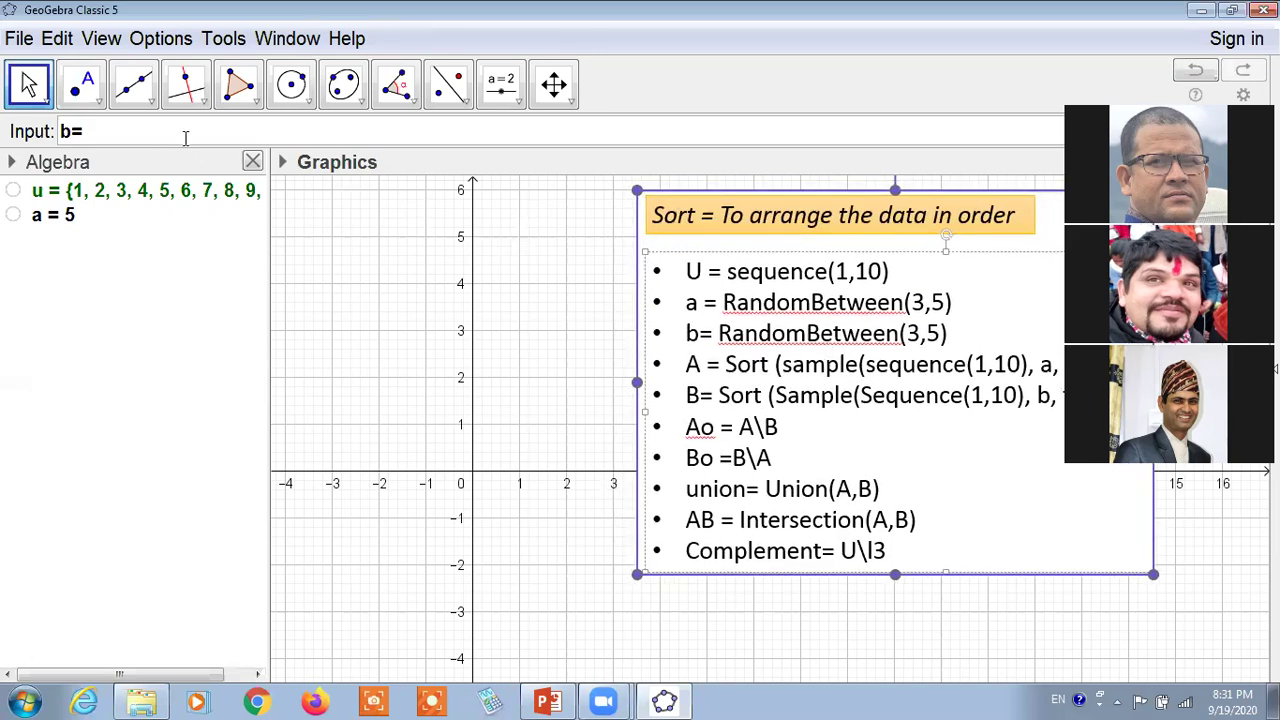
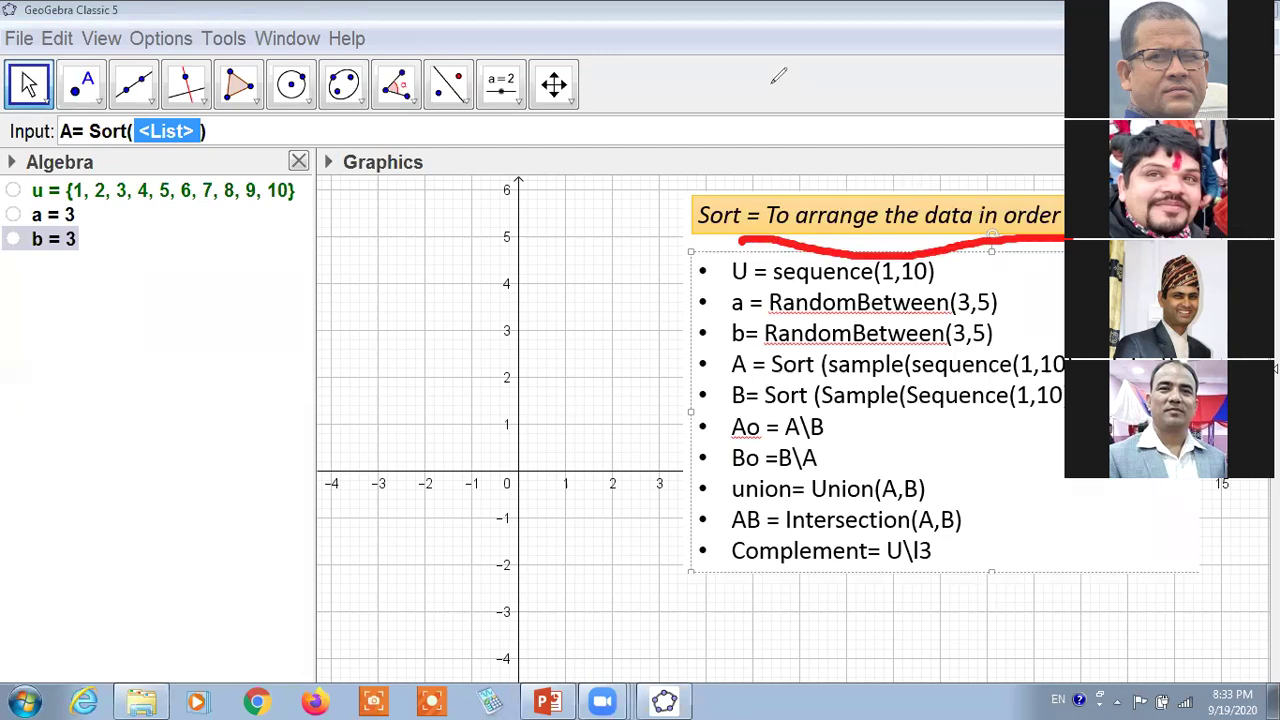
Step: Mark up the A formula, the Sort note and the a formula with red underlines and arrows, and clear the markings
key("Escape")
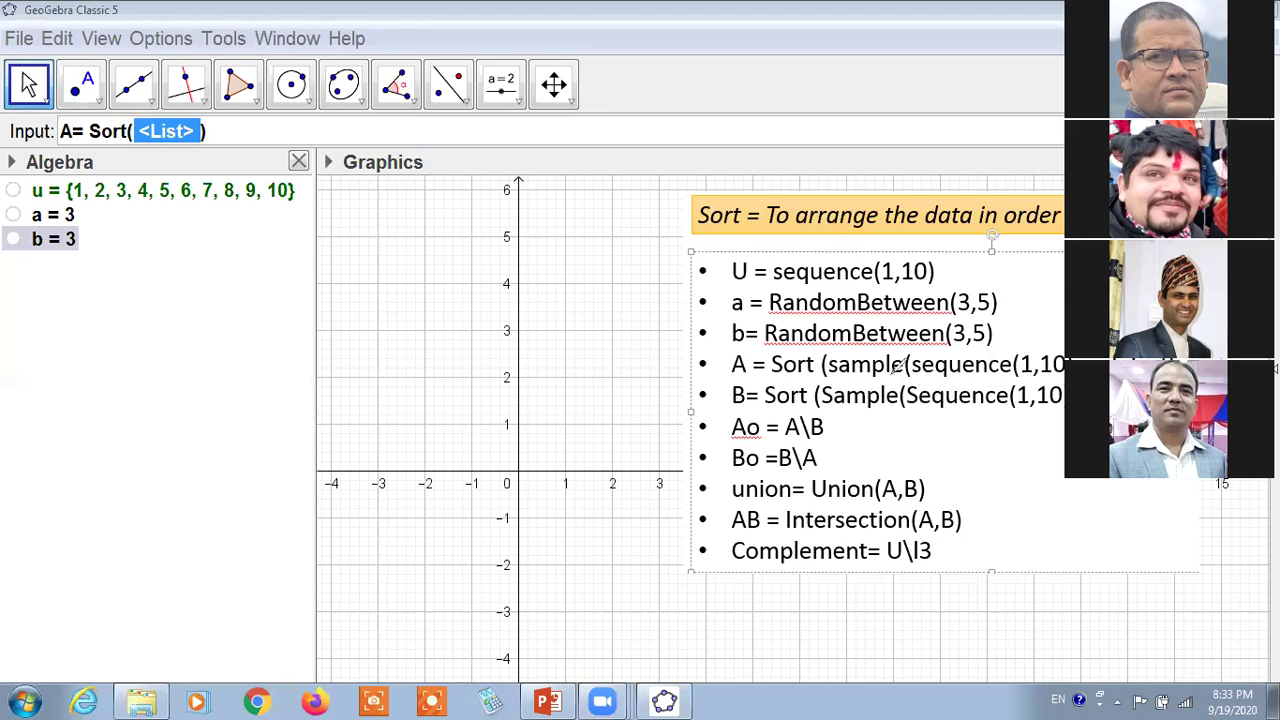
left_click_drag(828, 374, 912, 374)
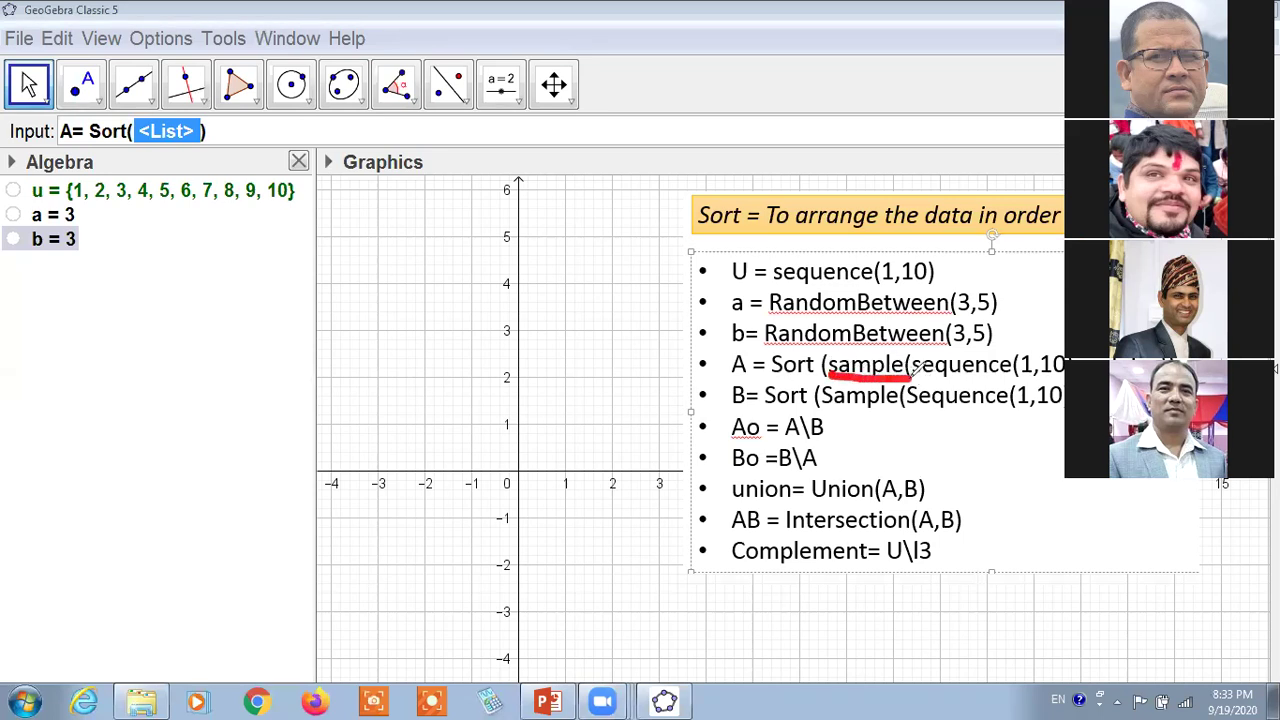
left_click(931, 376)
left_click_drag(930, 378, 1064, 375)
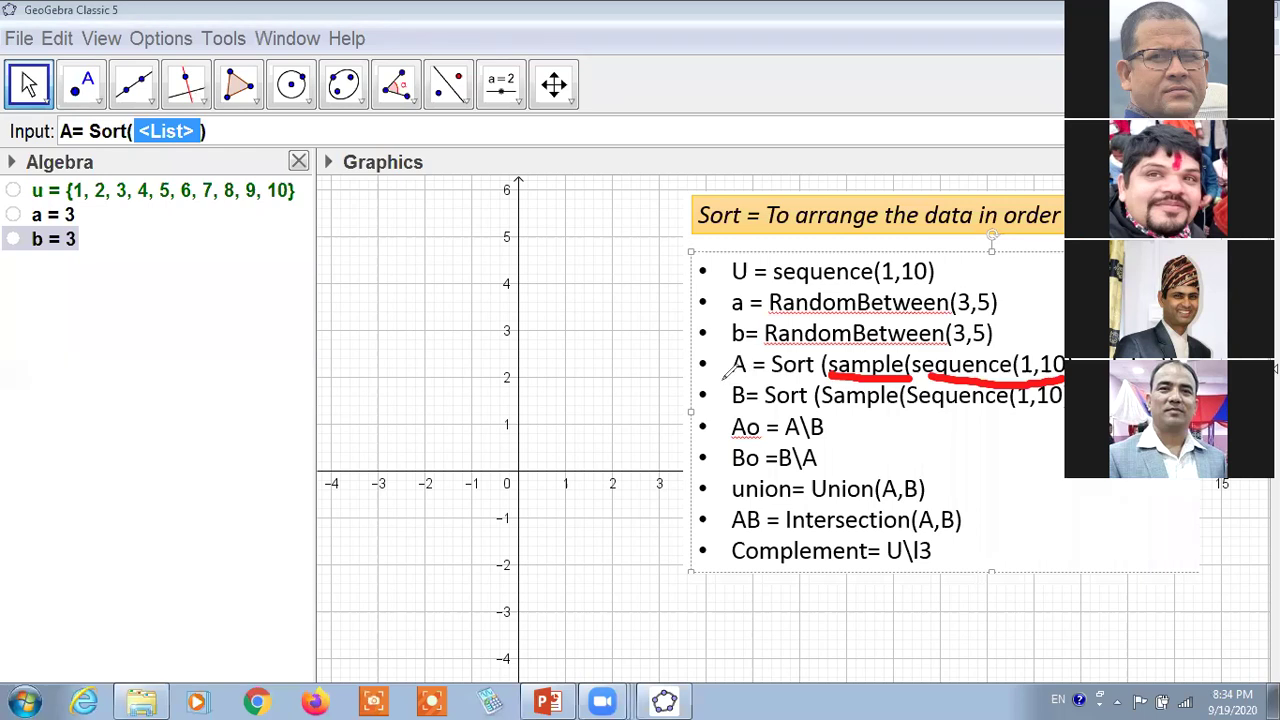
left_click_drag(718, 377, 813, 376)
mouse_move(678, 222)
left_mouse_down()
mouse_move(700, 362)
mouse_move(718, 380)
left_mouse_up()
left_click_drag(635, 200, 698, 222)
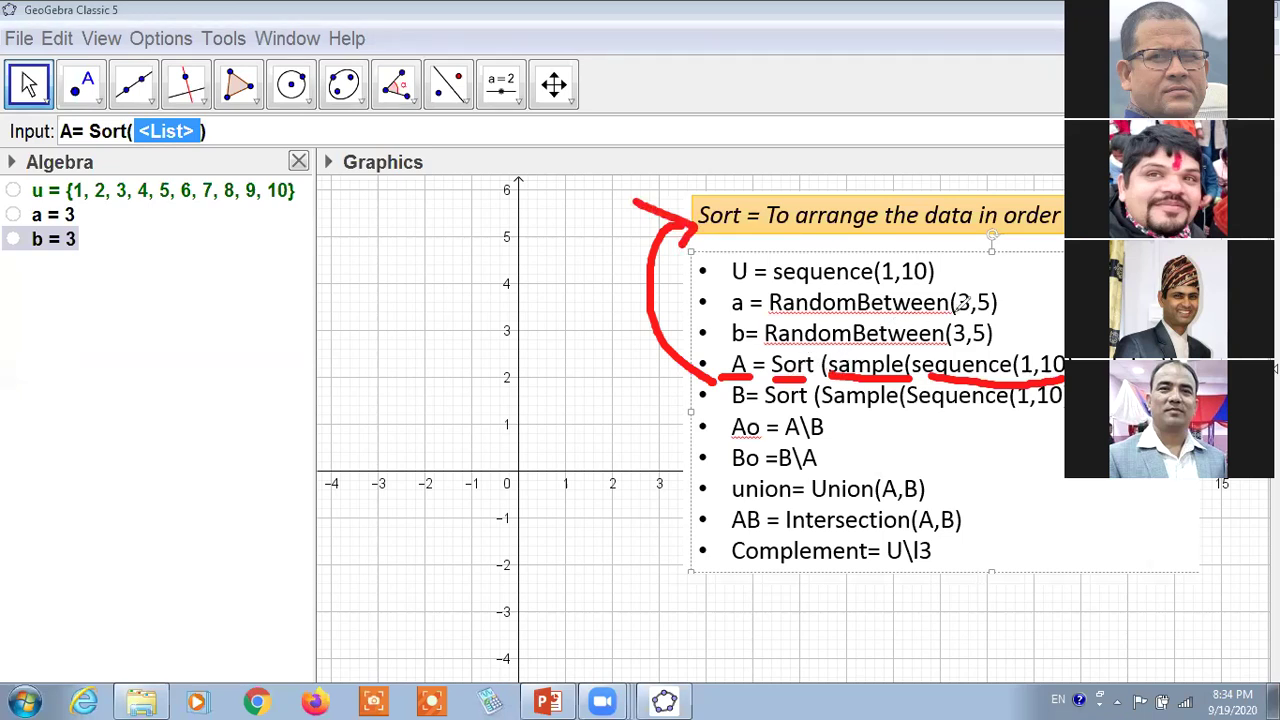
mouse_move(768, 236)
left_mouse_down()
mouse_move(1062, 240)
mouse_move(1052, 256)
left_mouse_up()
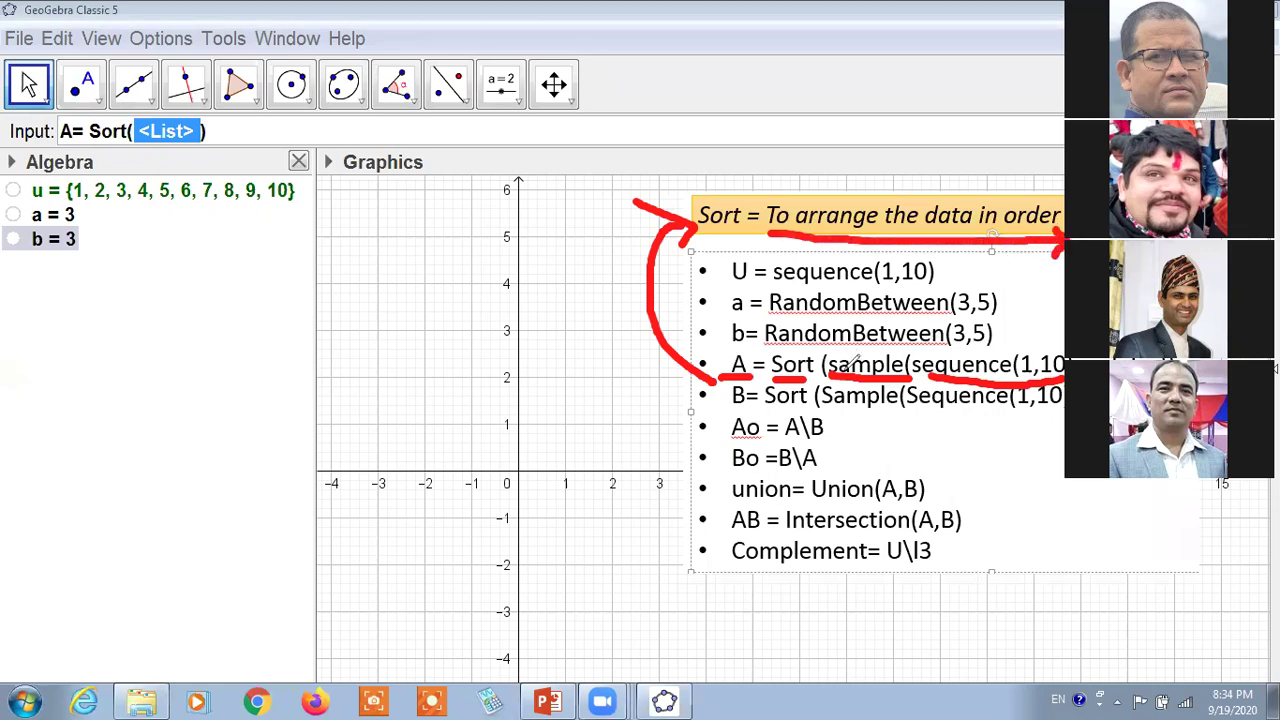
left_click_drag(822, 377, 1064, 384)
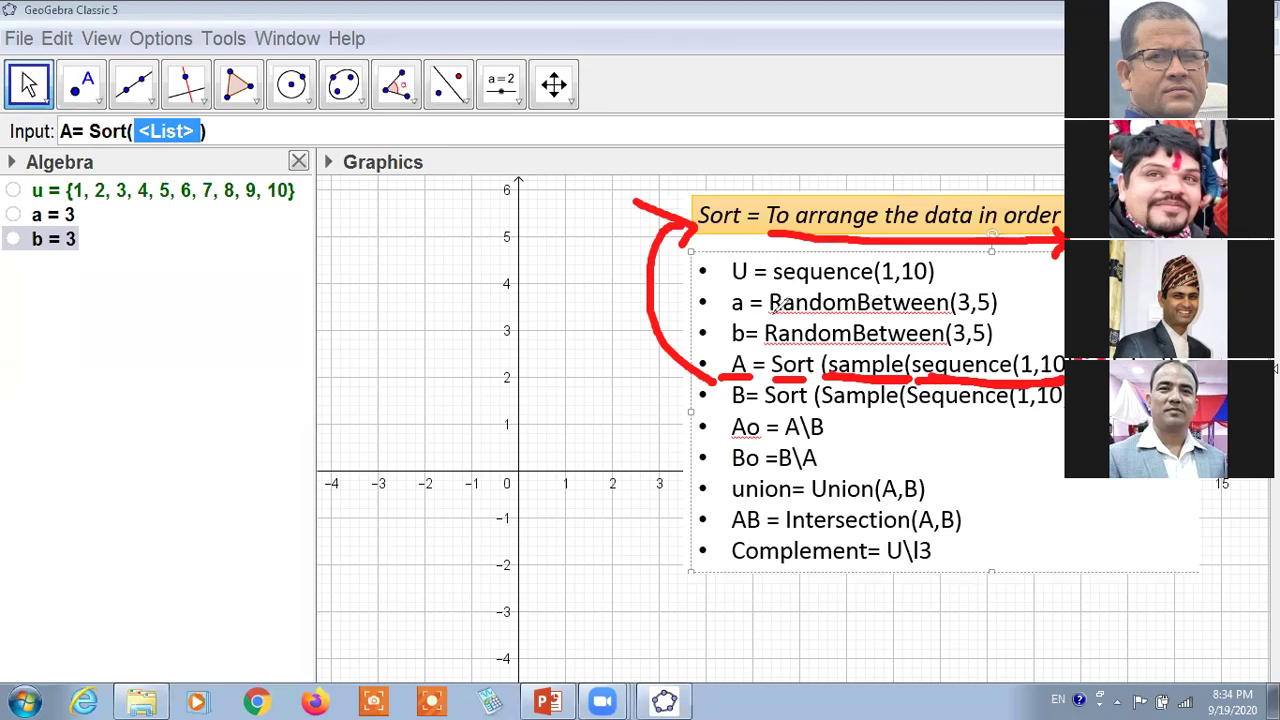
left_click_drag(998, 302, 1046, 302)
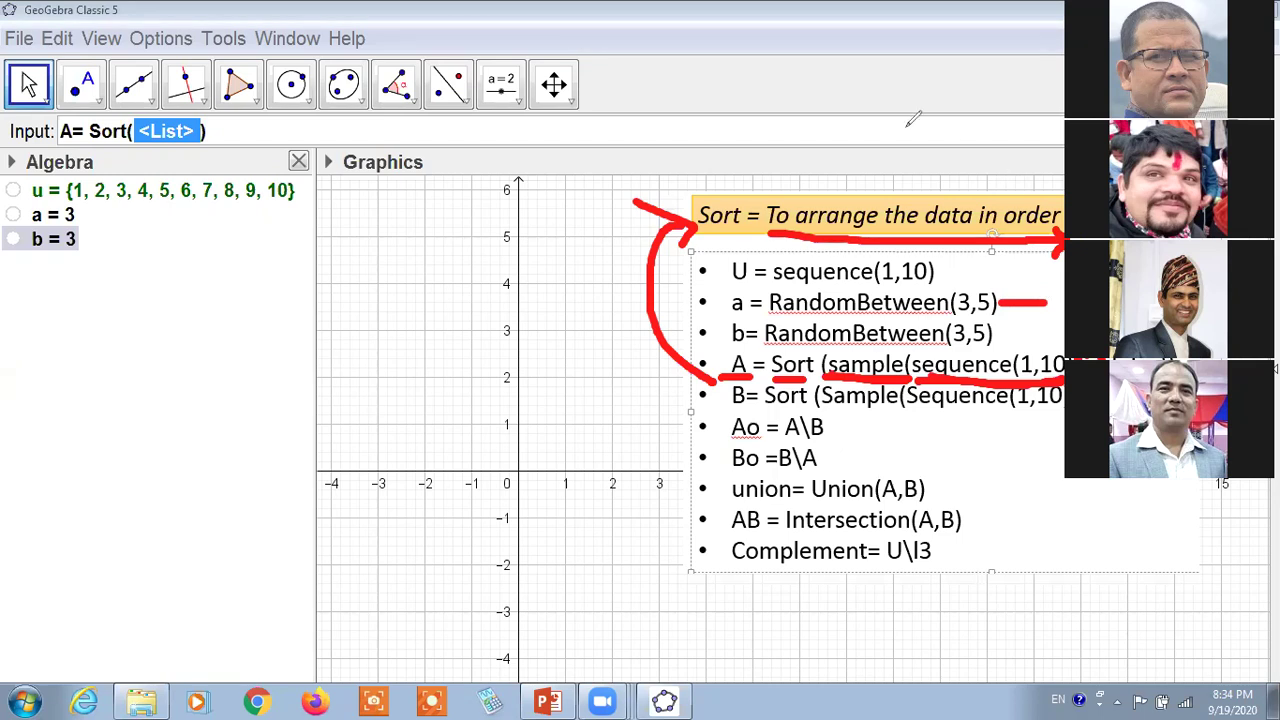
key("e")
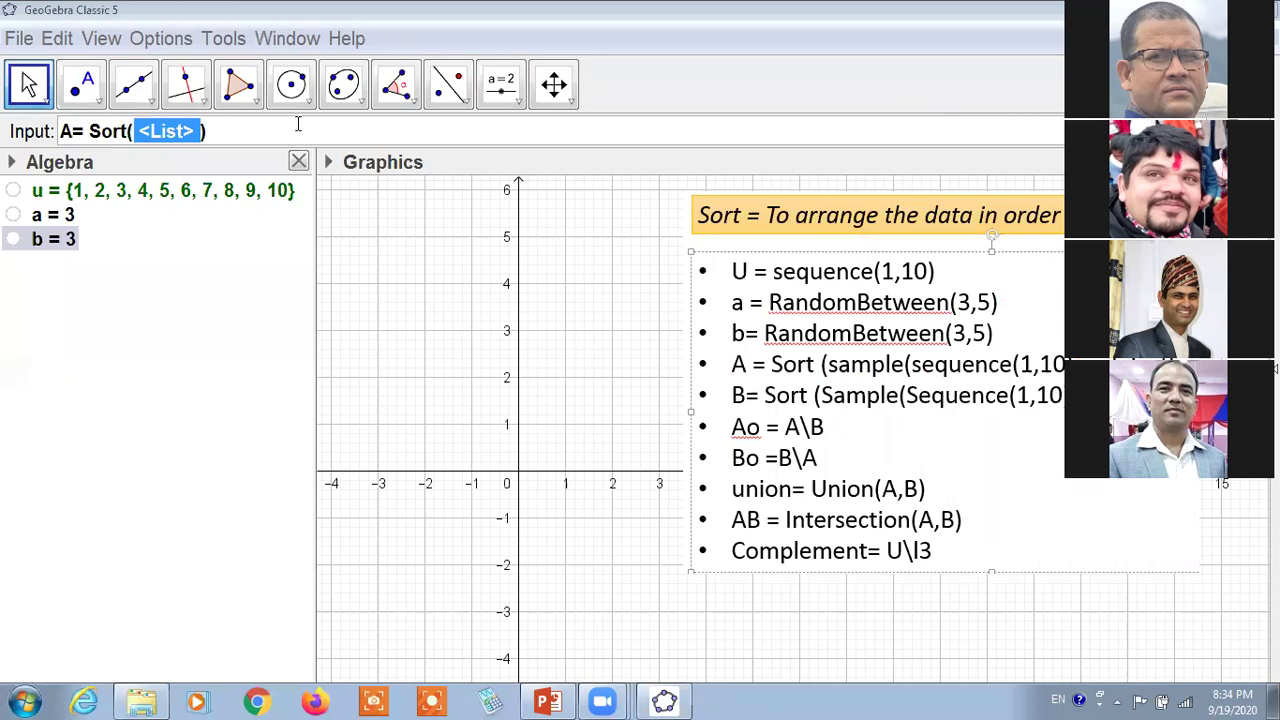
Step: Replace the list placeholder inside "A= Sort()" with the Sample(<List>, <Size>) command
left_click(201, 132)
key("BackSpace")
key("BackSpace")
key("BackSpace")
key("BackSpace")
key("BackSpace")
key("BackSpace")
key("BackSpace")
key("BackSpace")
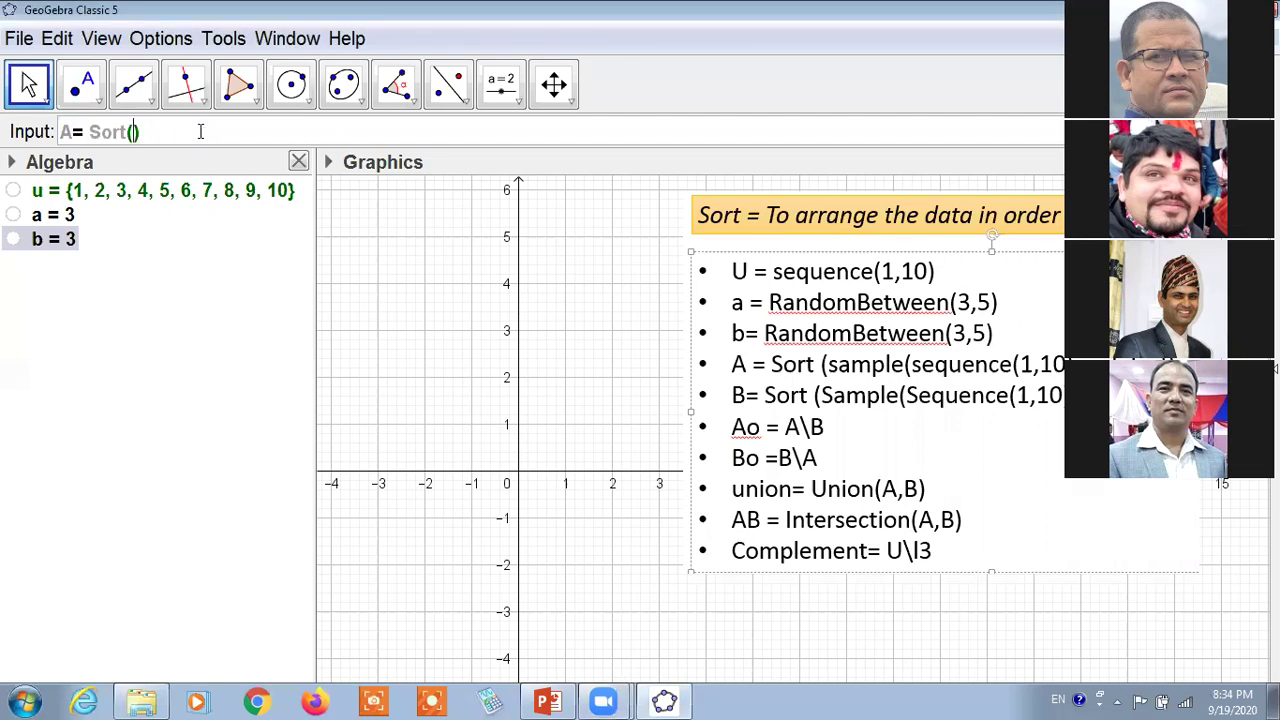
type("sample")
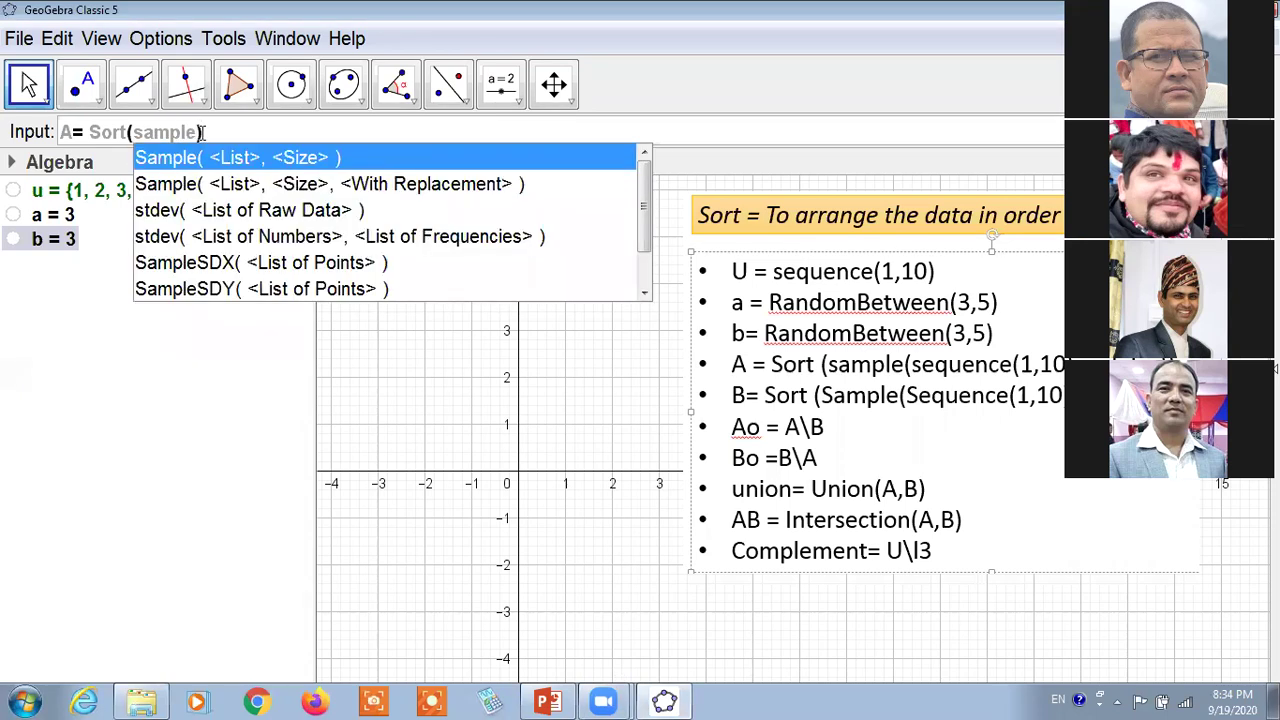
left_click(247, 167)
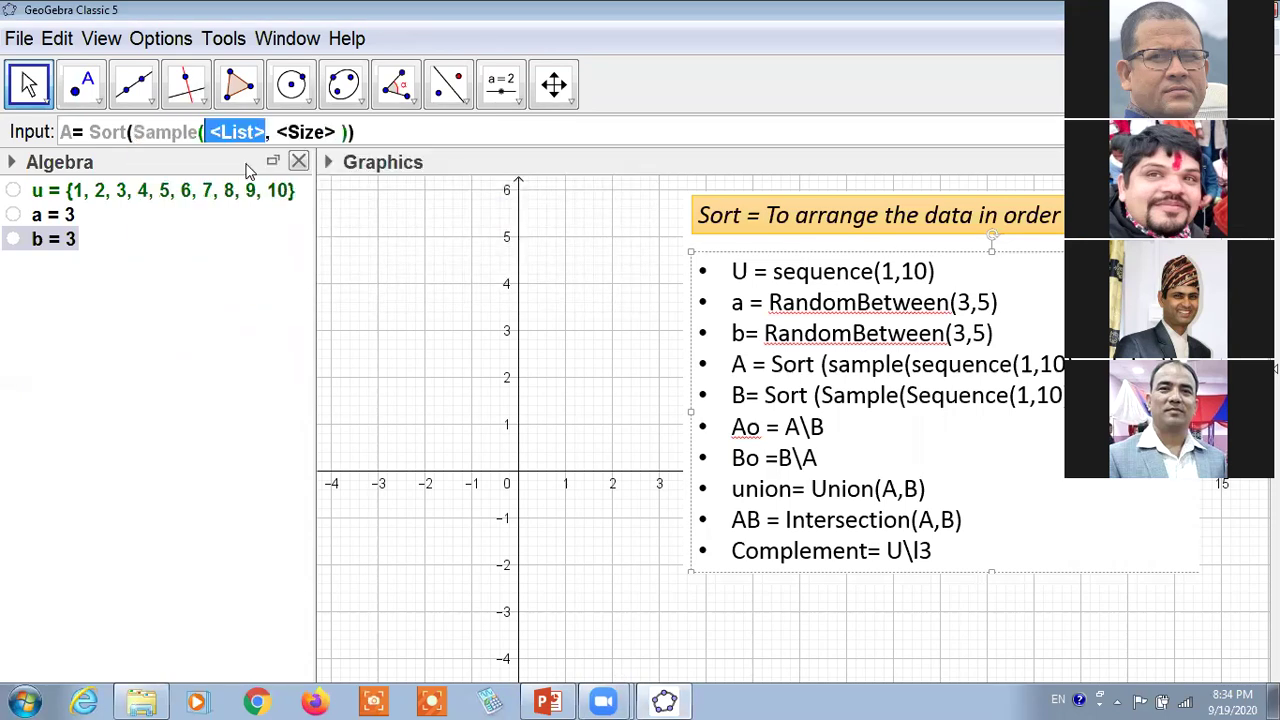
Step: Fill in the Sample command's list argument with Sequence(1, 10)
type("se")
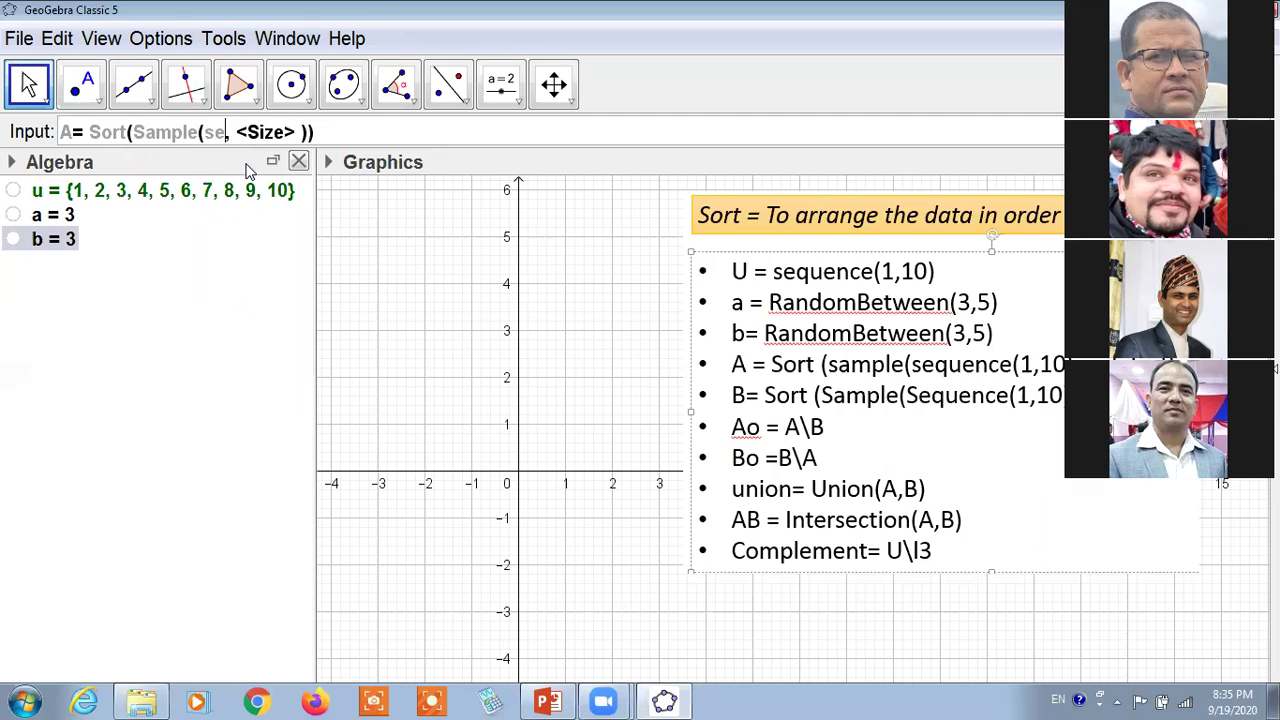
type("qu")
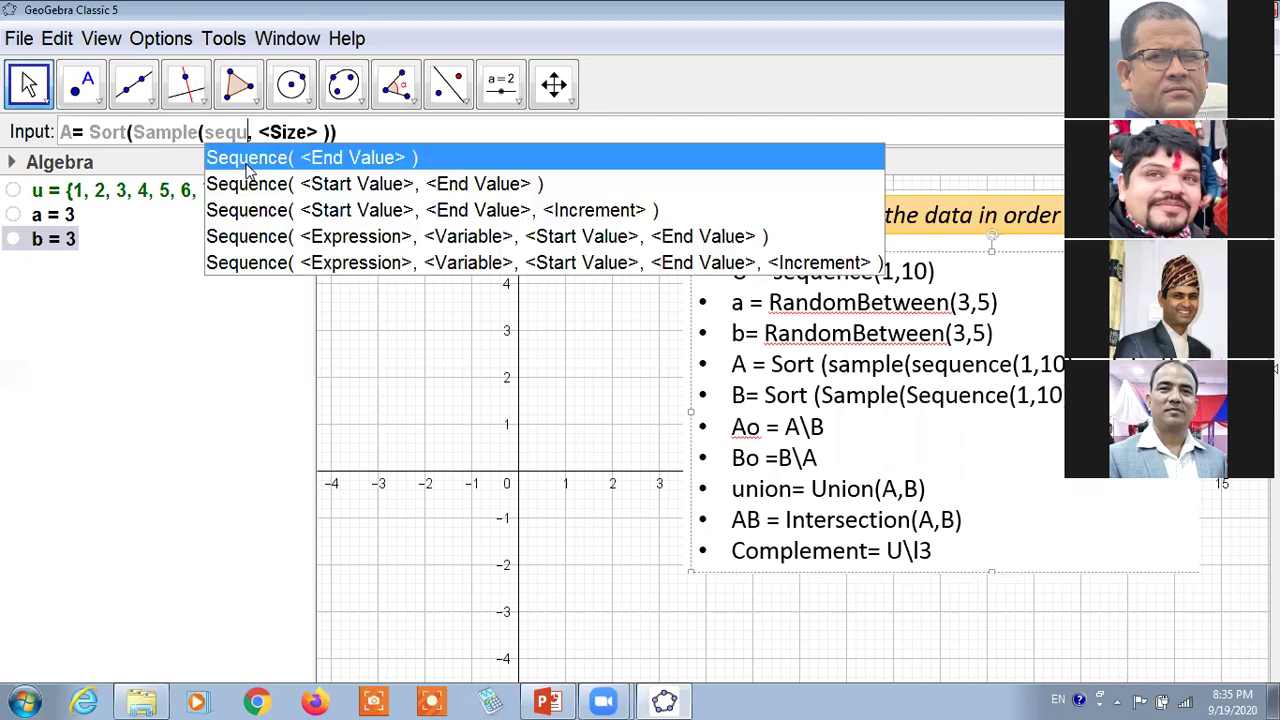
left_click(372, 186)
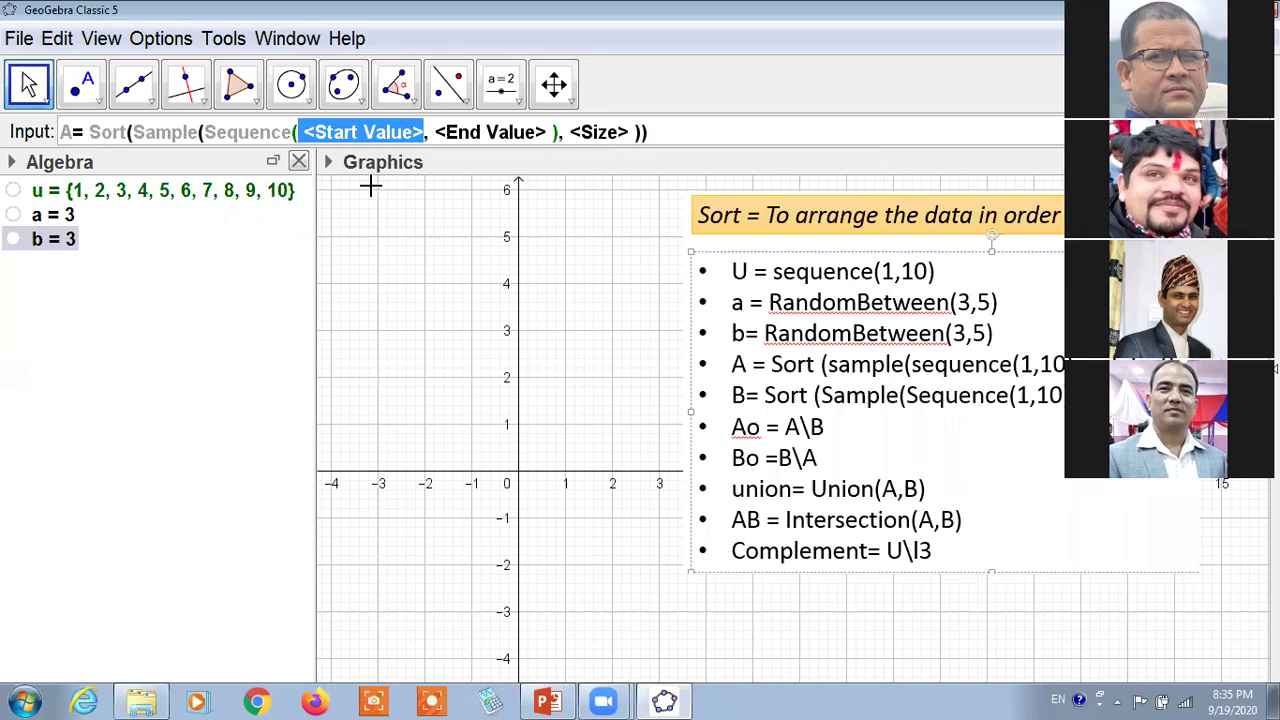
type("1")
key("Tab")
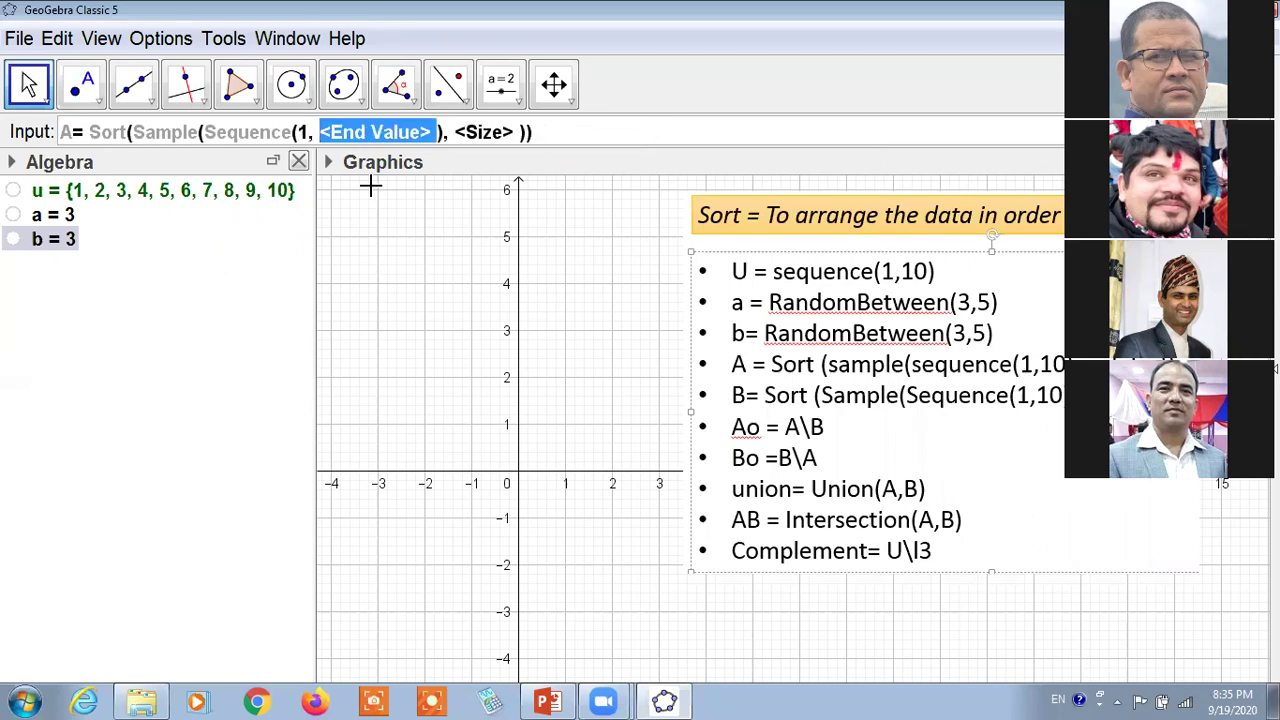
type("10")
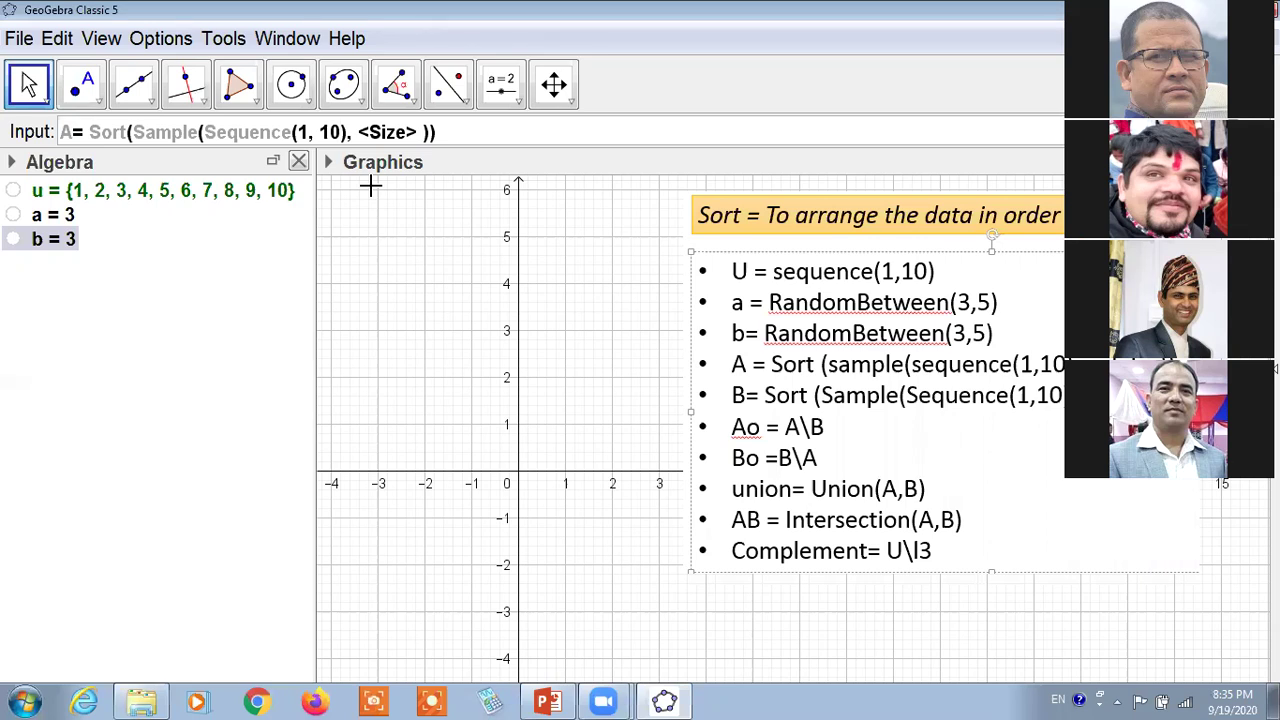
Step: Set the sample size to a, add false as the replacement argument, and create list A
key("Tab")
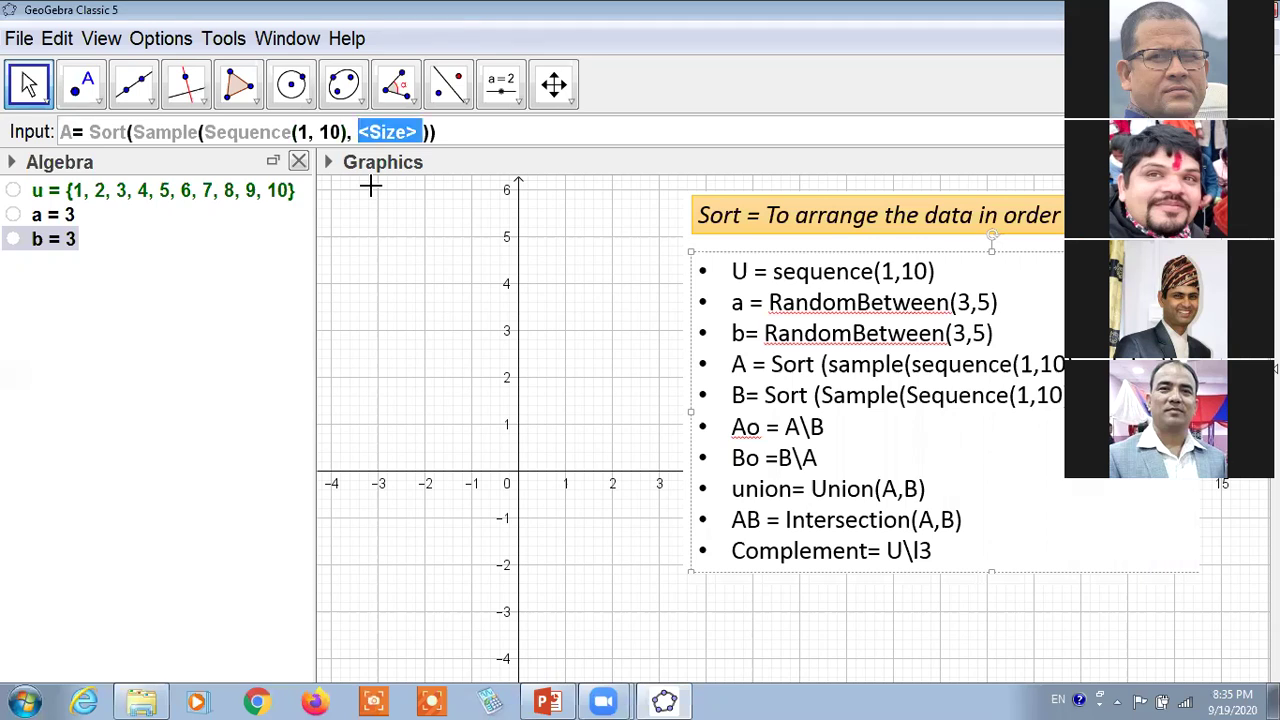
type("a,")
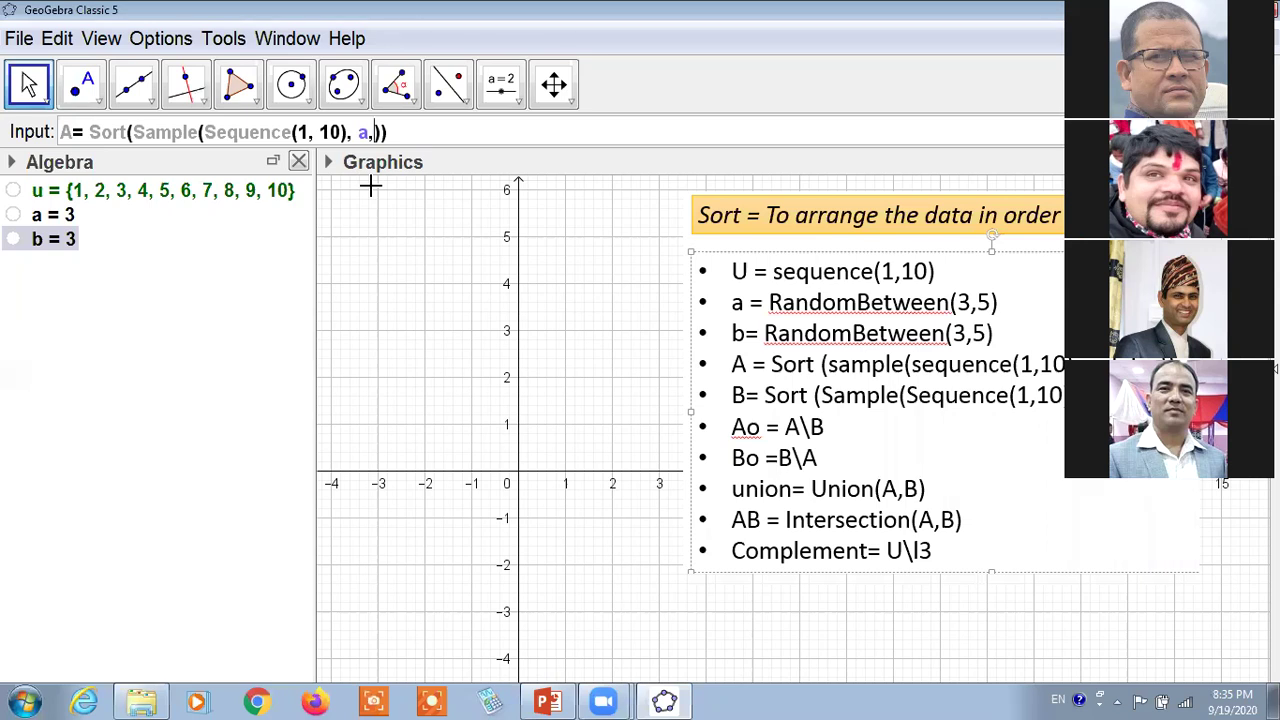
type("false")
key("ctrl+a")
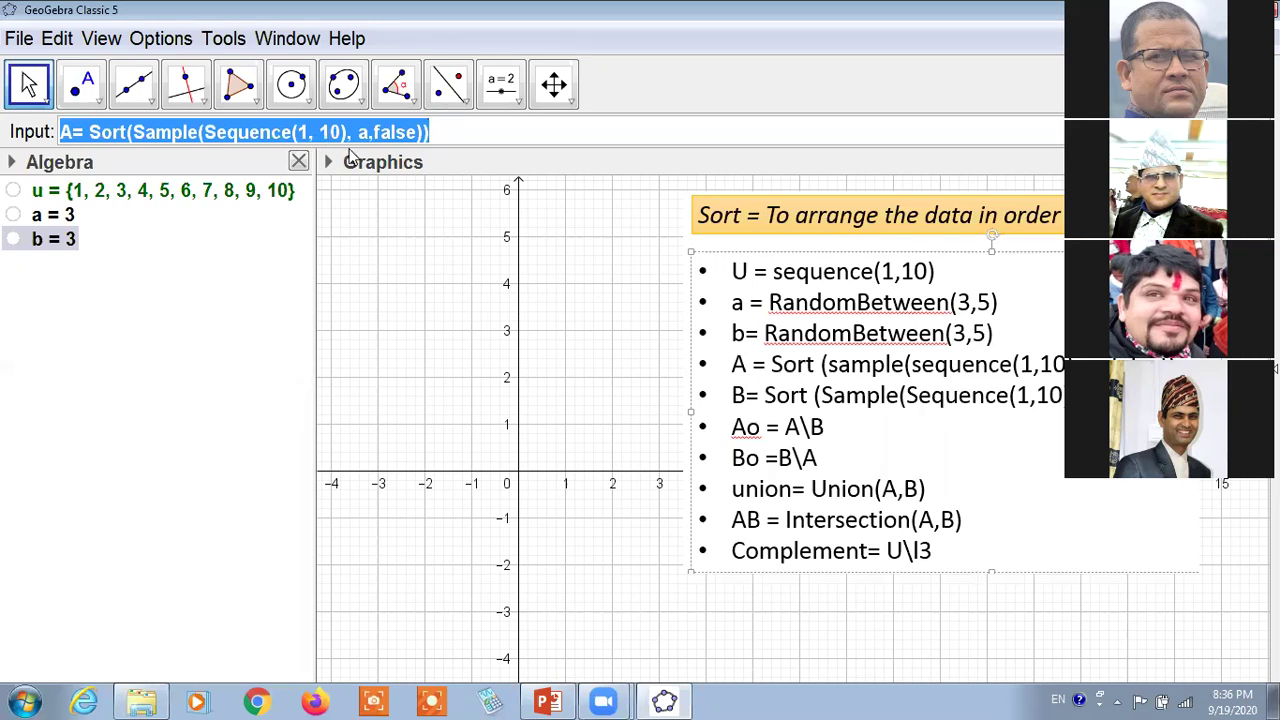
key("Return")
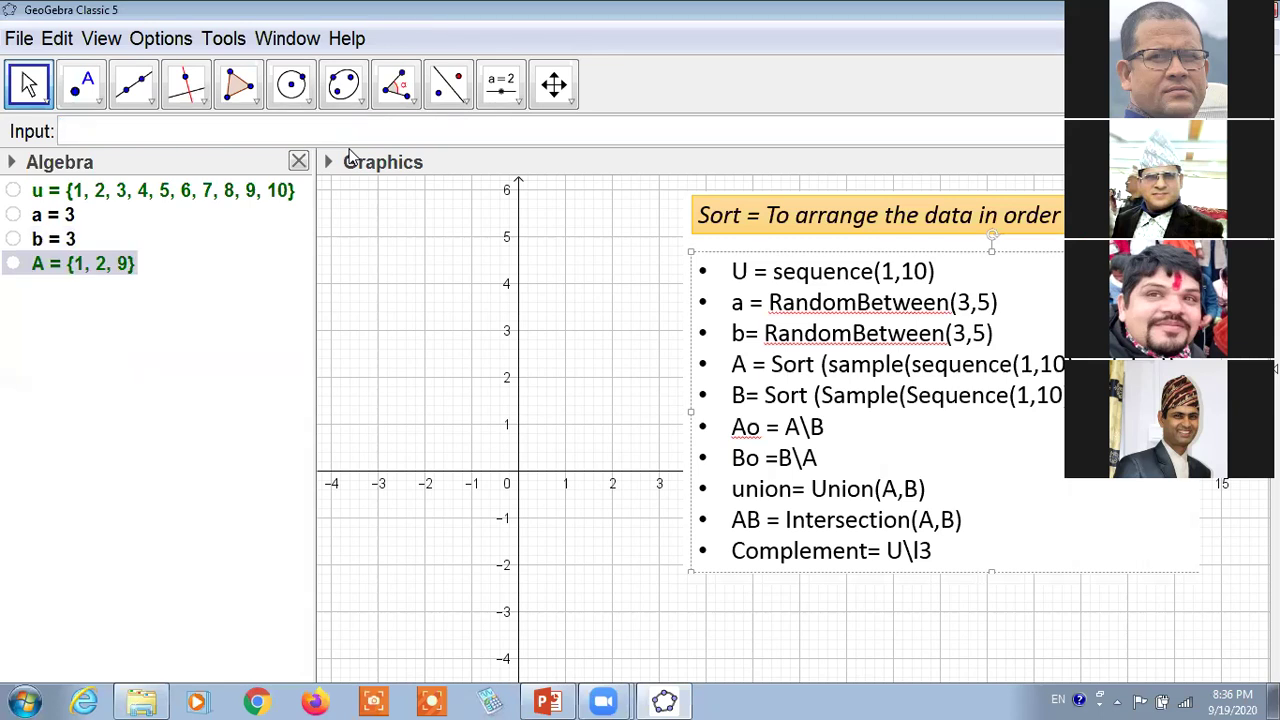
Step: Reuse the definition of A to create list B as Sort(Sample(Sequence(1, 10), b, false))
key("Up")
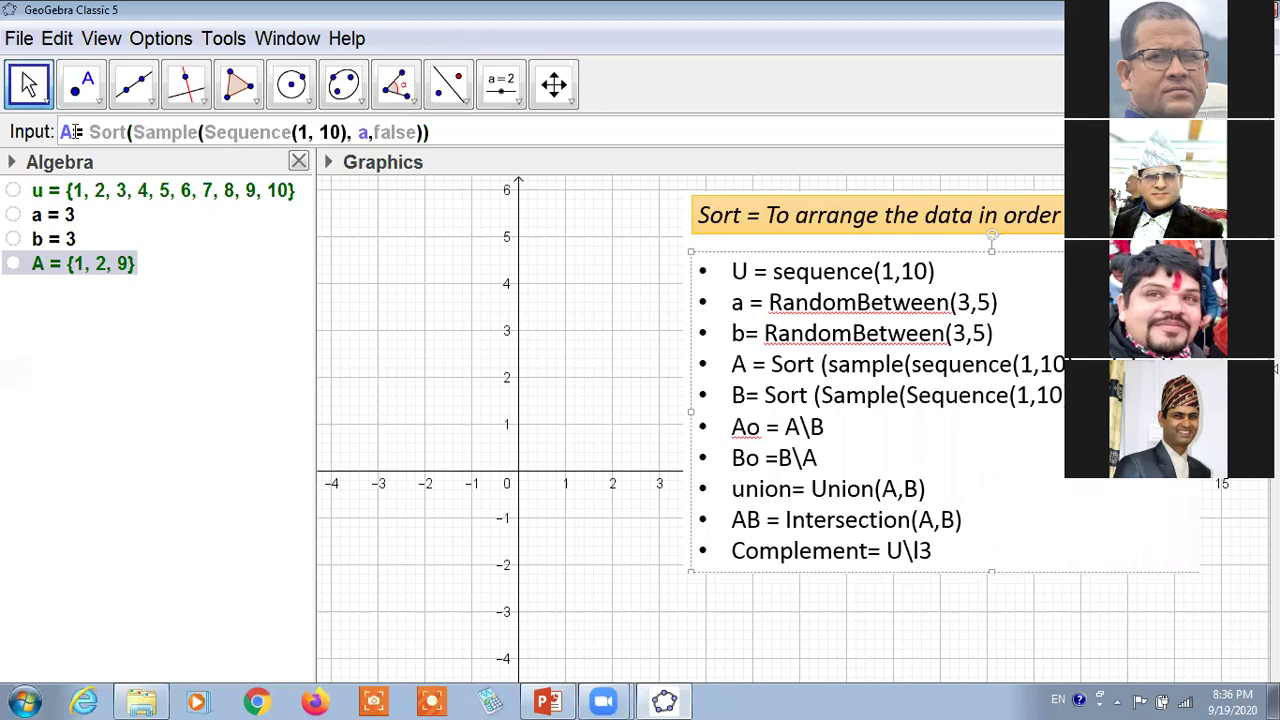
key("BackSpace")
type("B")
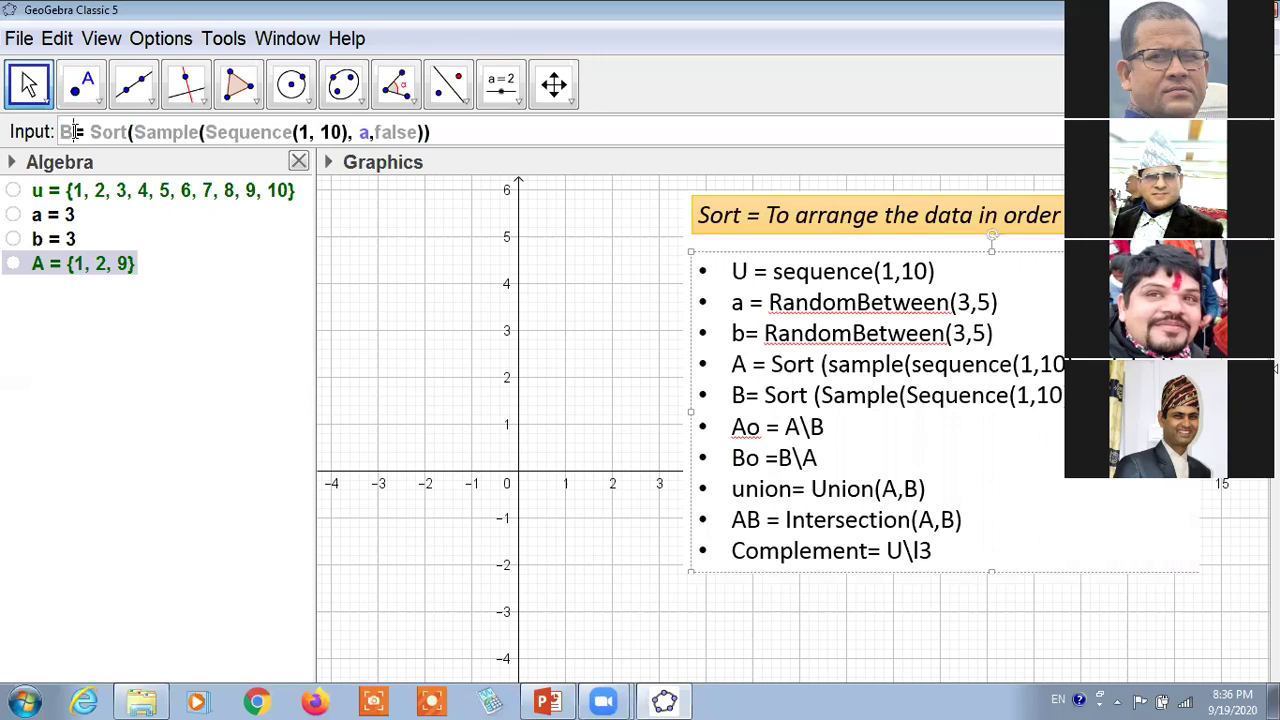
double_click(364, 132)
key("BackSpace")
type("b")
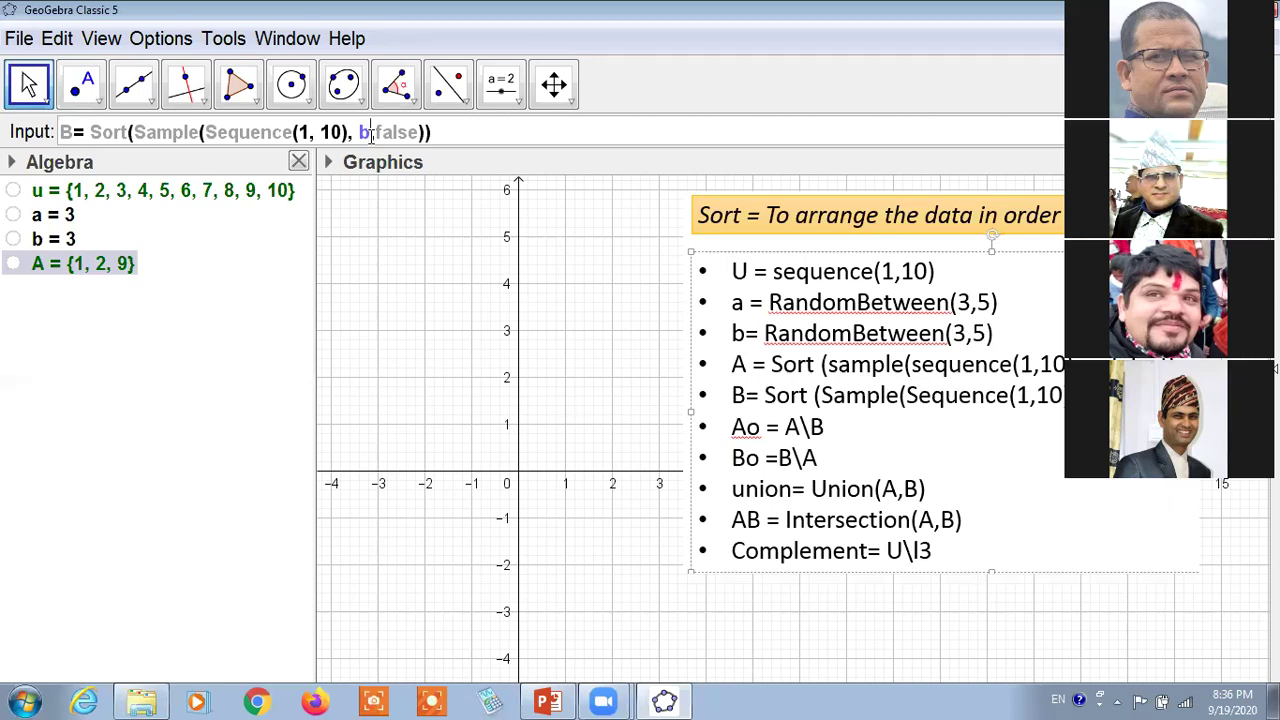
key("Return")
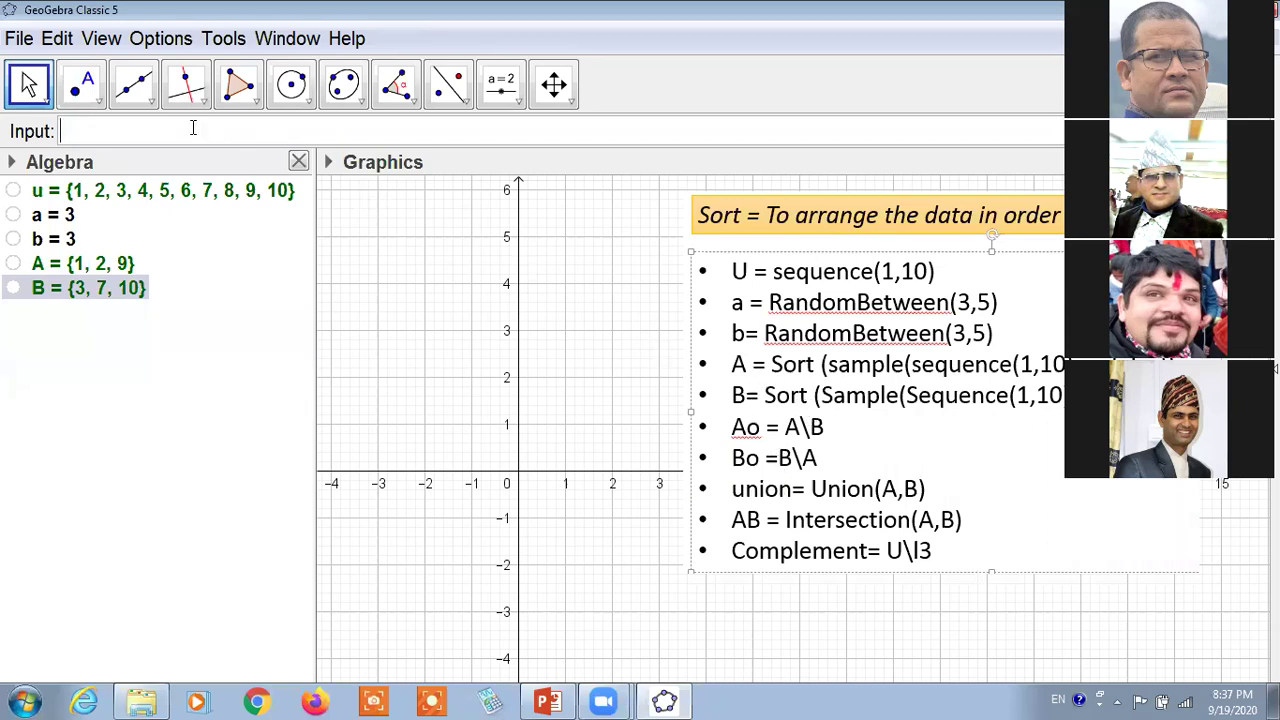
Step: Define the set differences Ao=A\B and Bo=B\A as two new lists
type("Ao=A\\B")
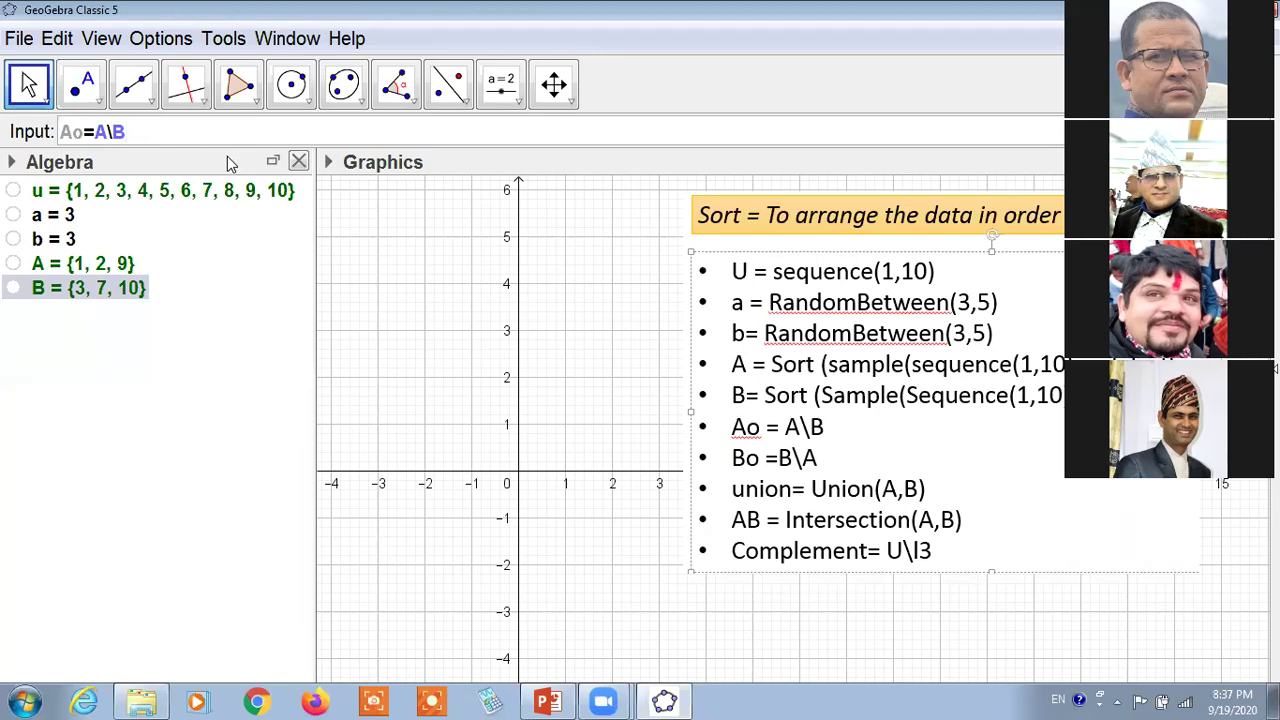
key("Return")
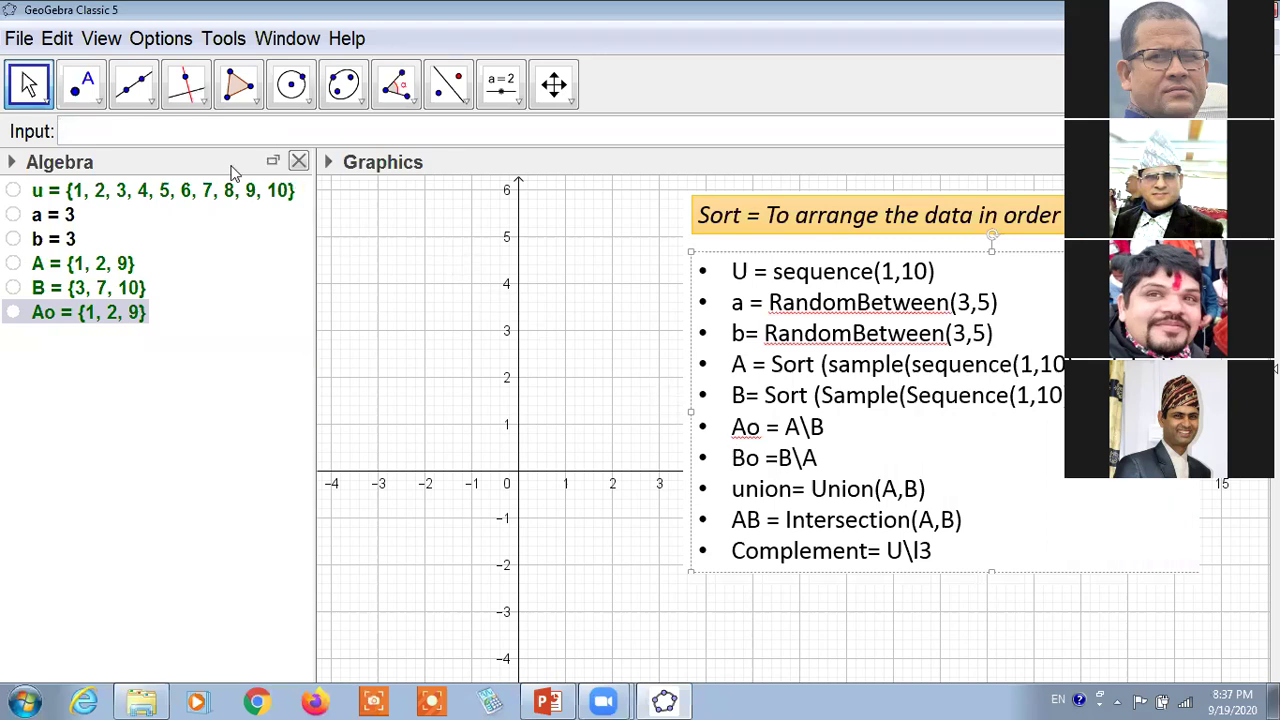
type("Bo=B\\A")
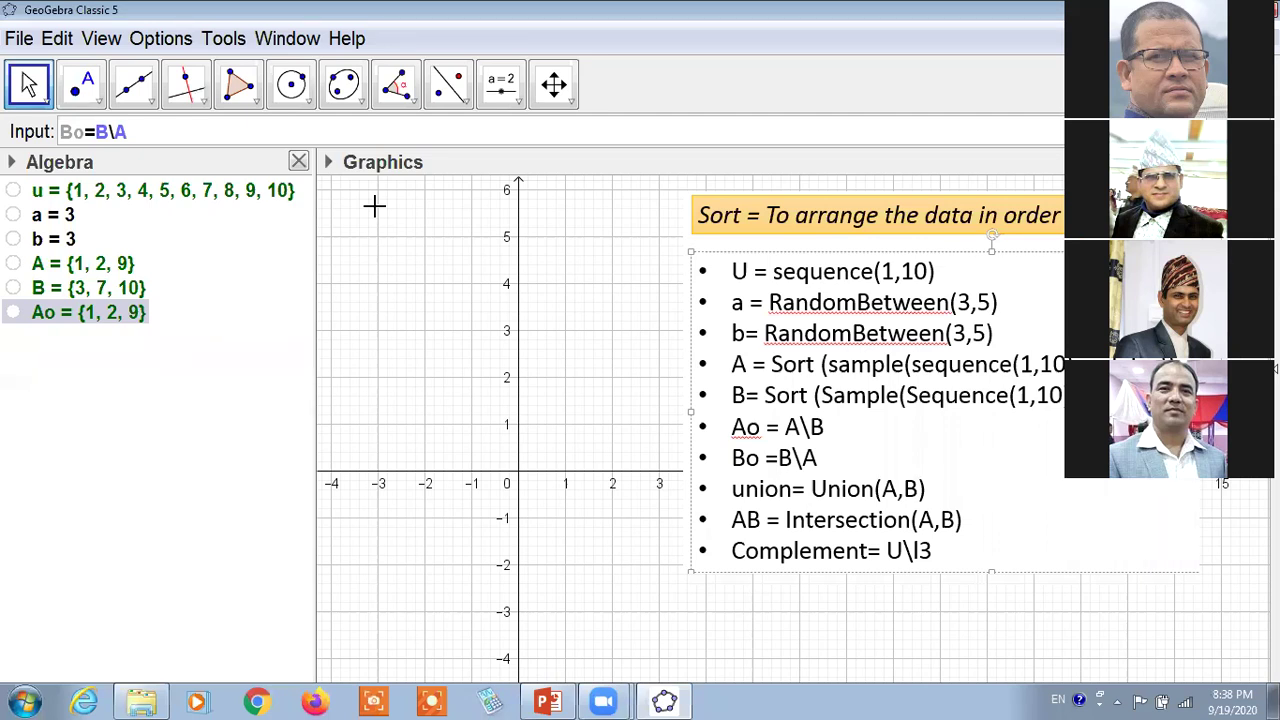
key("Return")
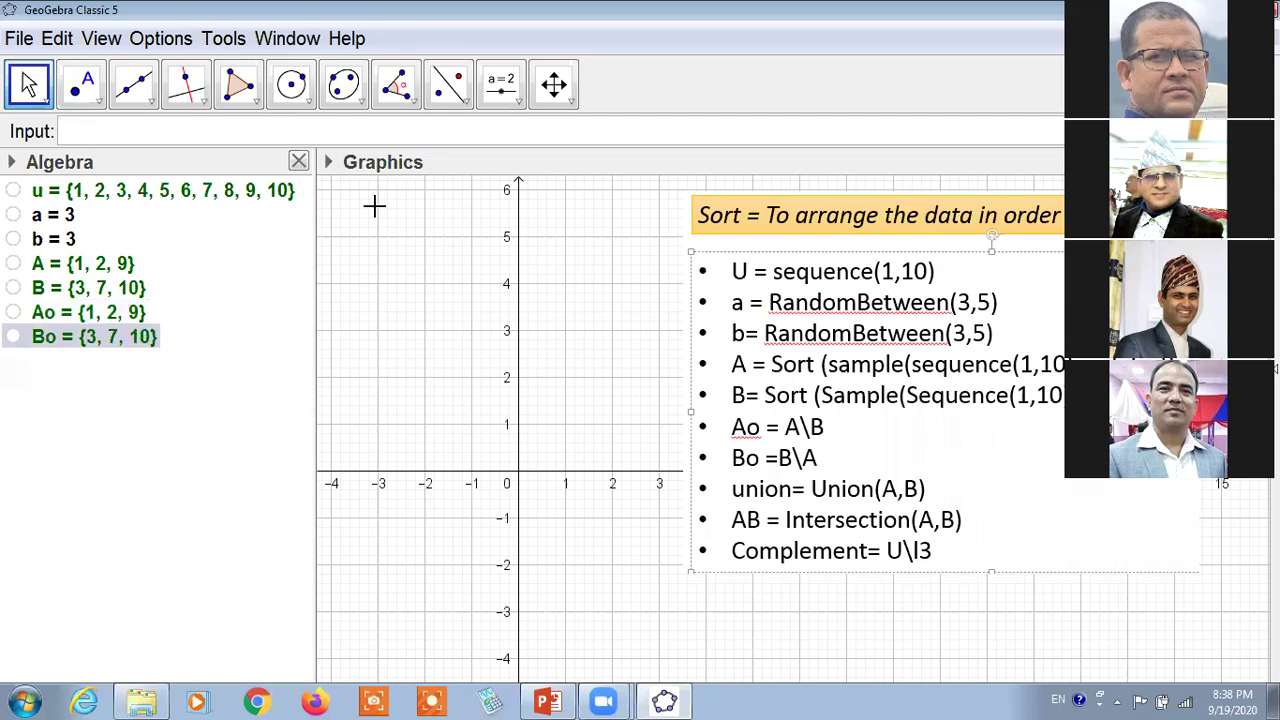
left_click(805, 333)
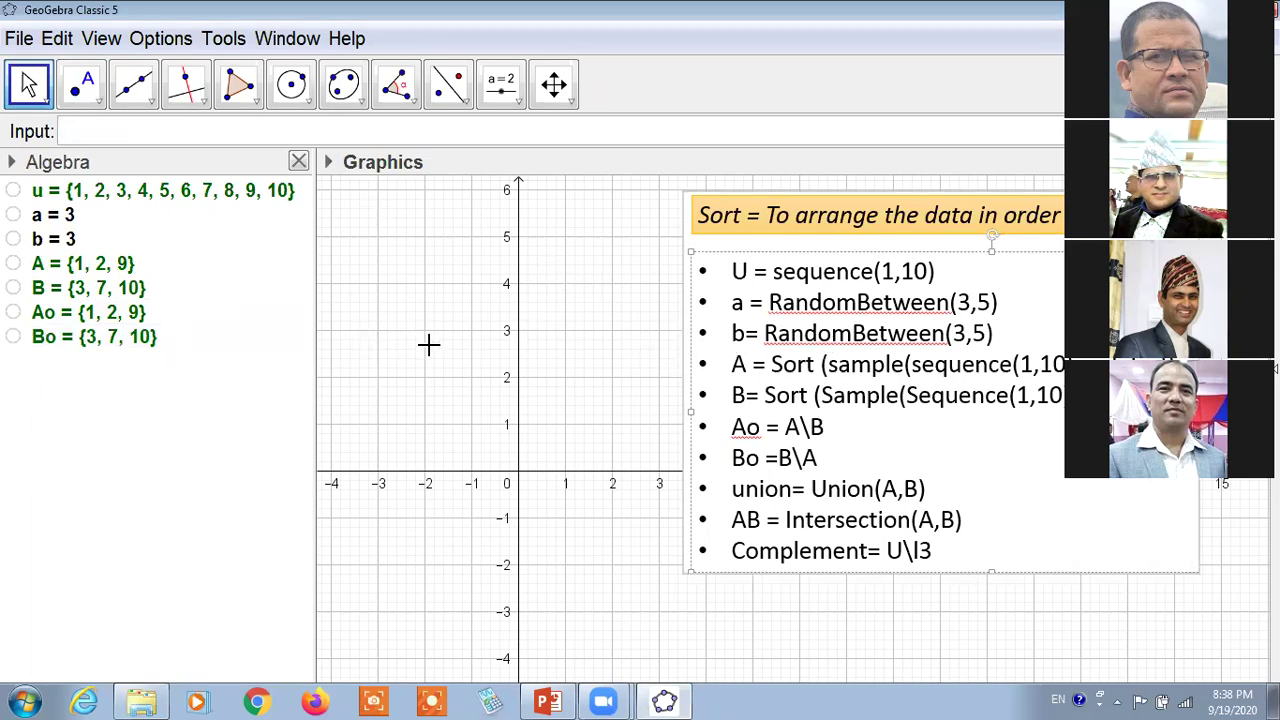
left_click(95, 315)
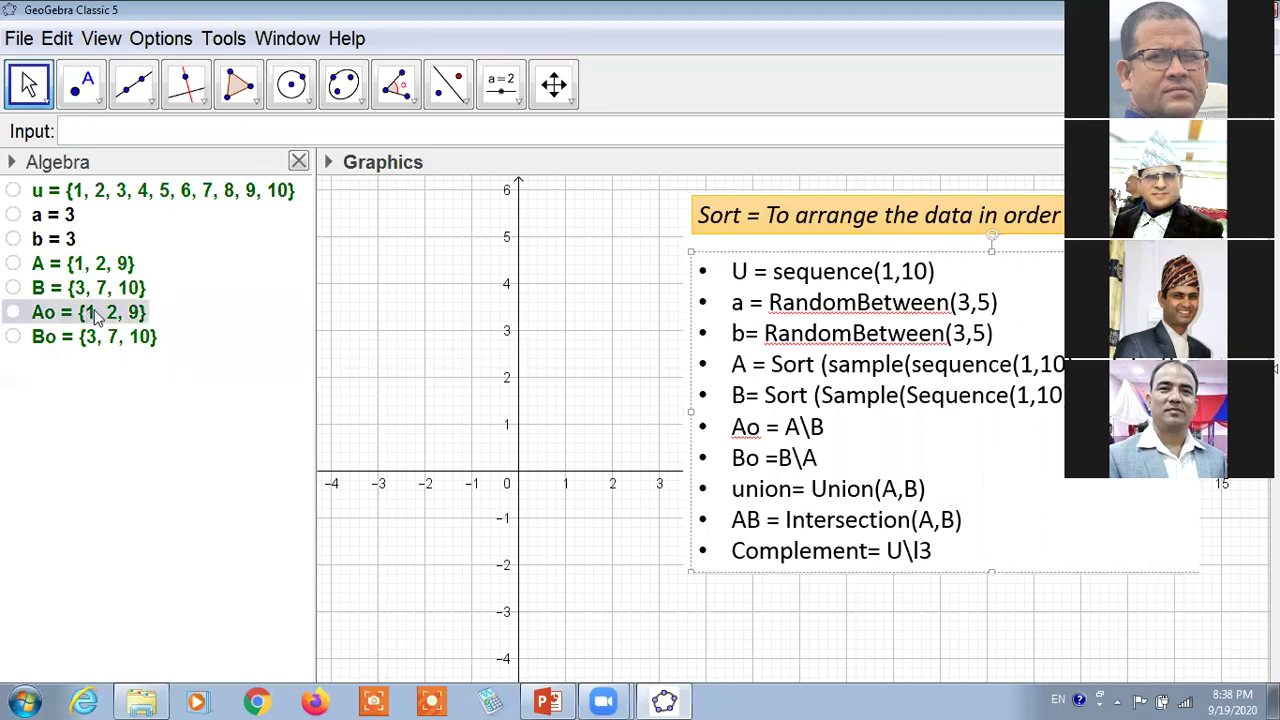
Step: Recall the earlier command A= Sort(Sample(Sequence(1, 10), a,false)) for review, highlight it in full and submit it again
left_click(130, 132)
key("Up")
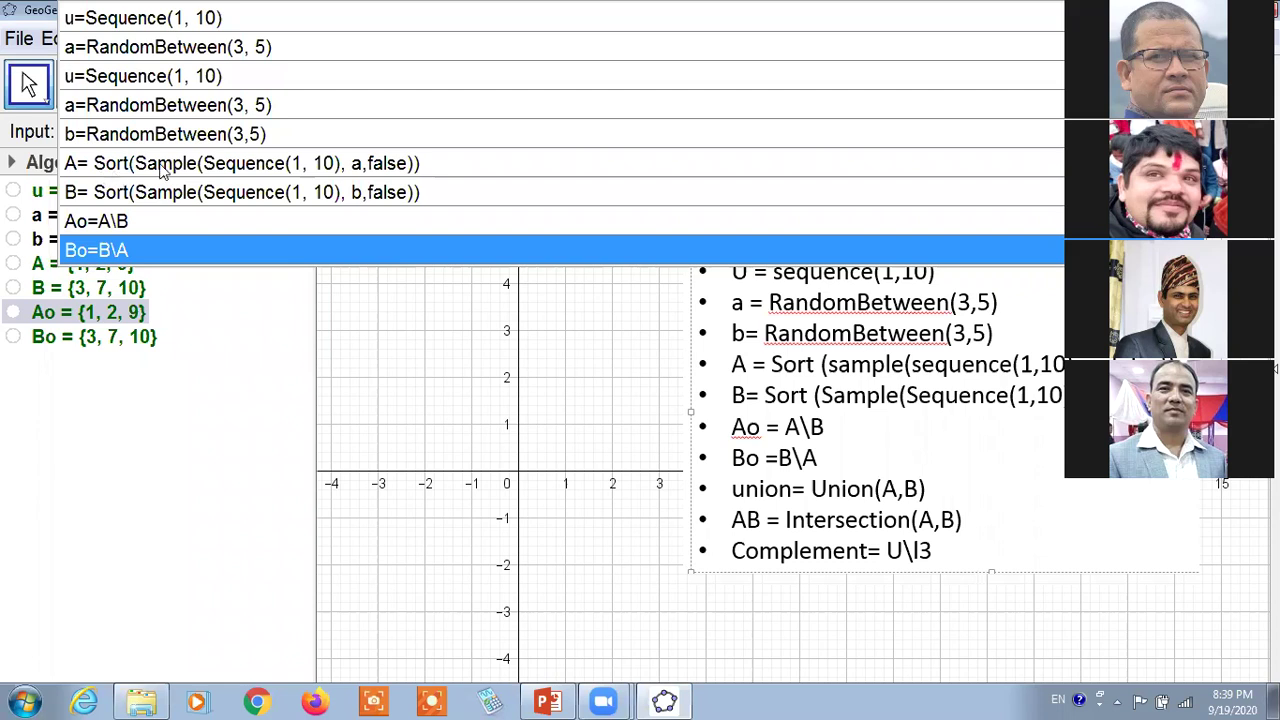
left_click(457, 165)
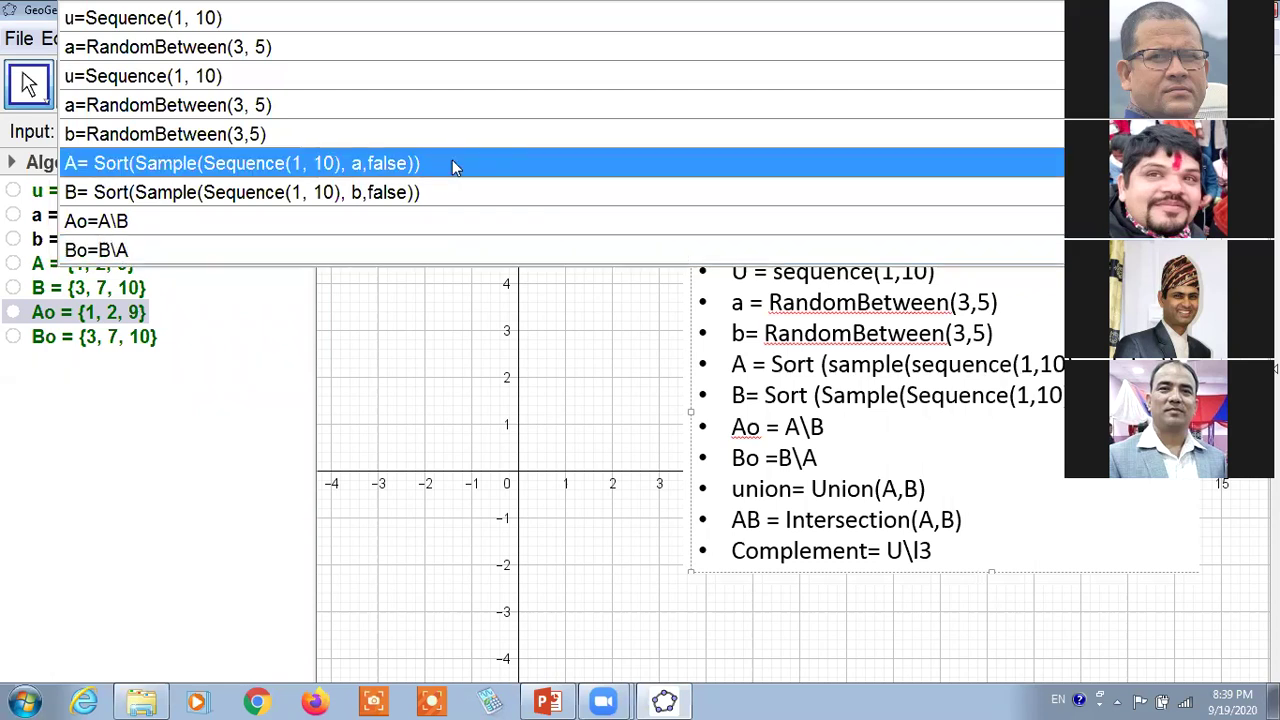
left_click(251, 165)
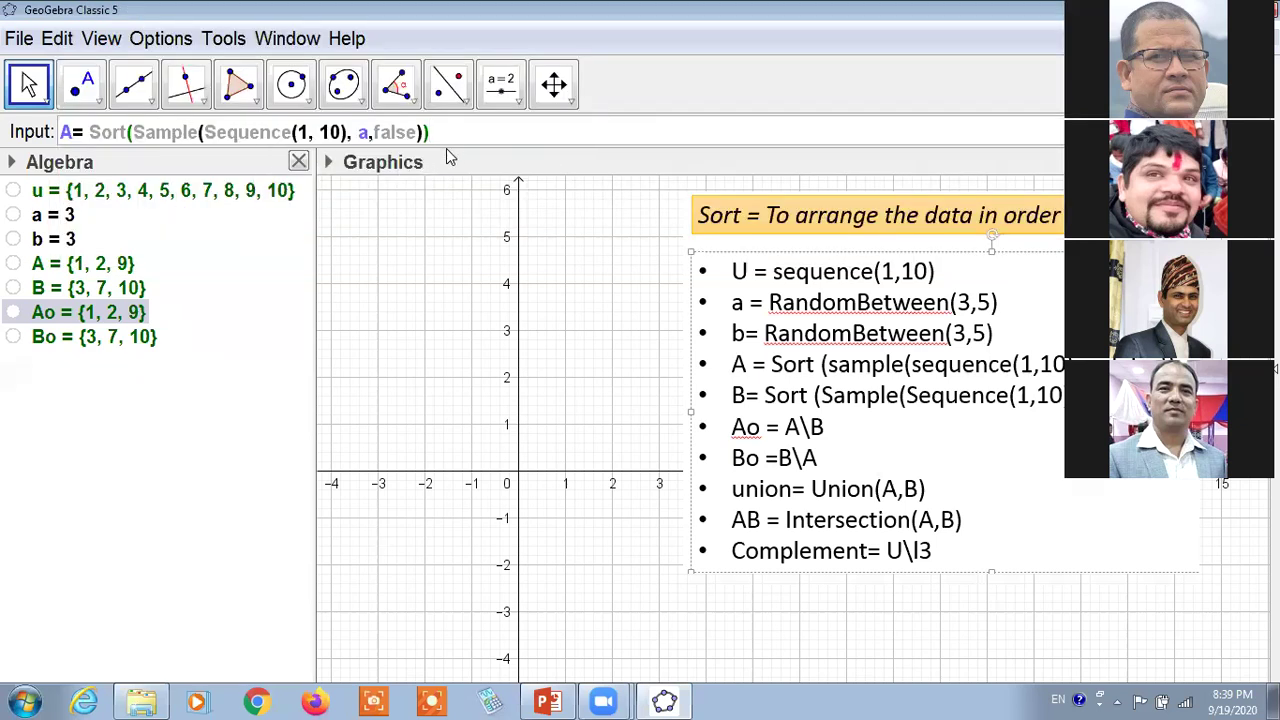
left_click_drag(451, 128, 38, 134)
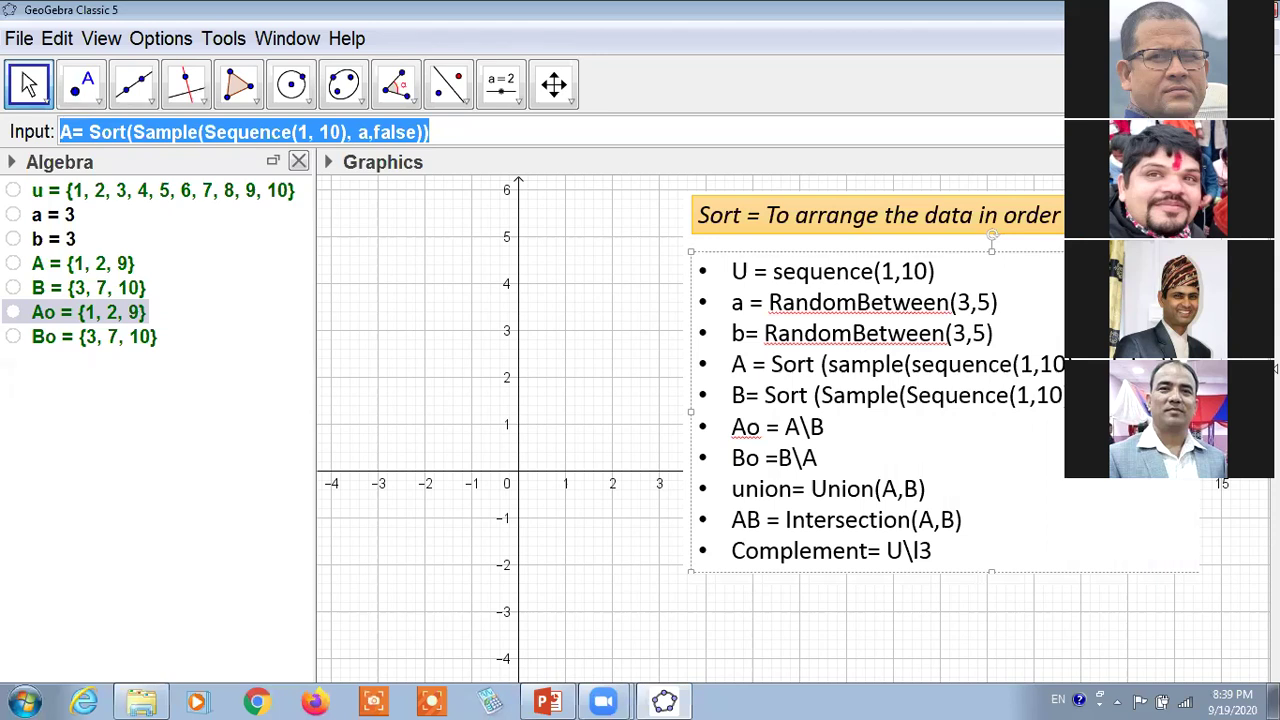
key("Return")
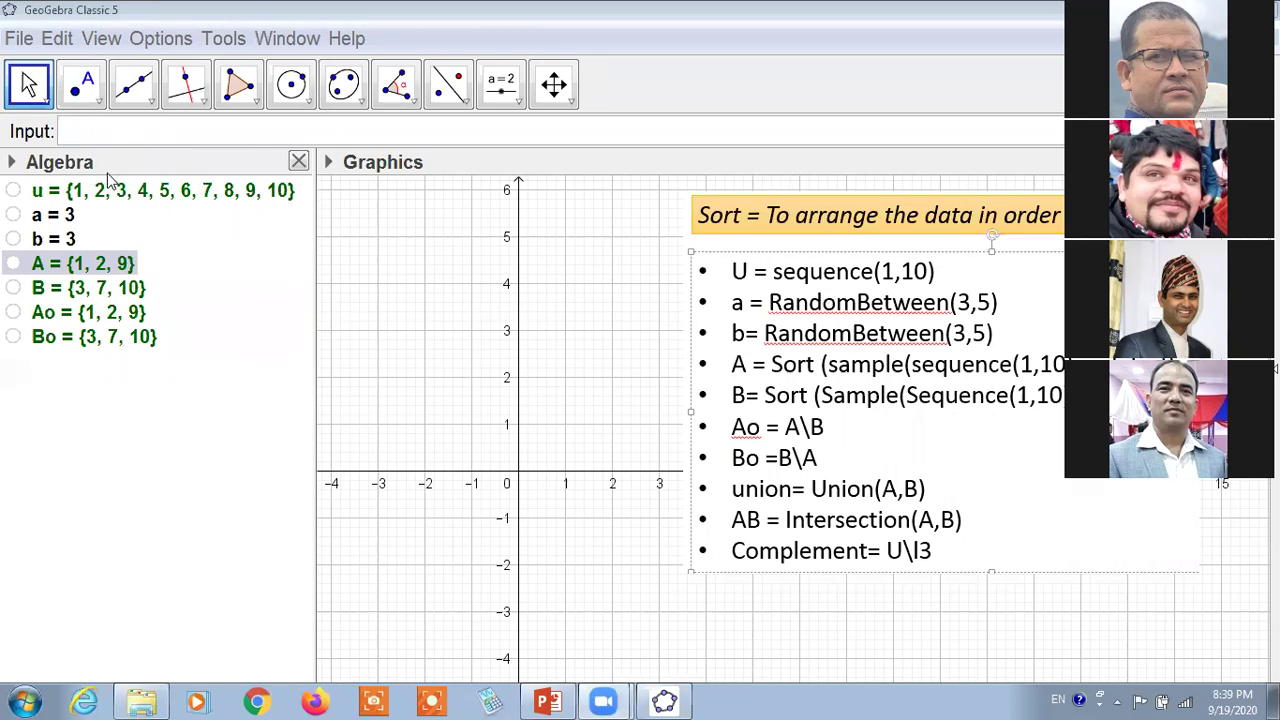
Step: Display the algebra objects by definition and widen the Algebra view so the full formulas of A and B fit
left_click(12, 162)
left_click(124, 191)
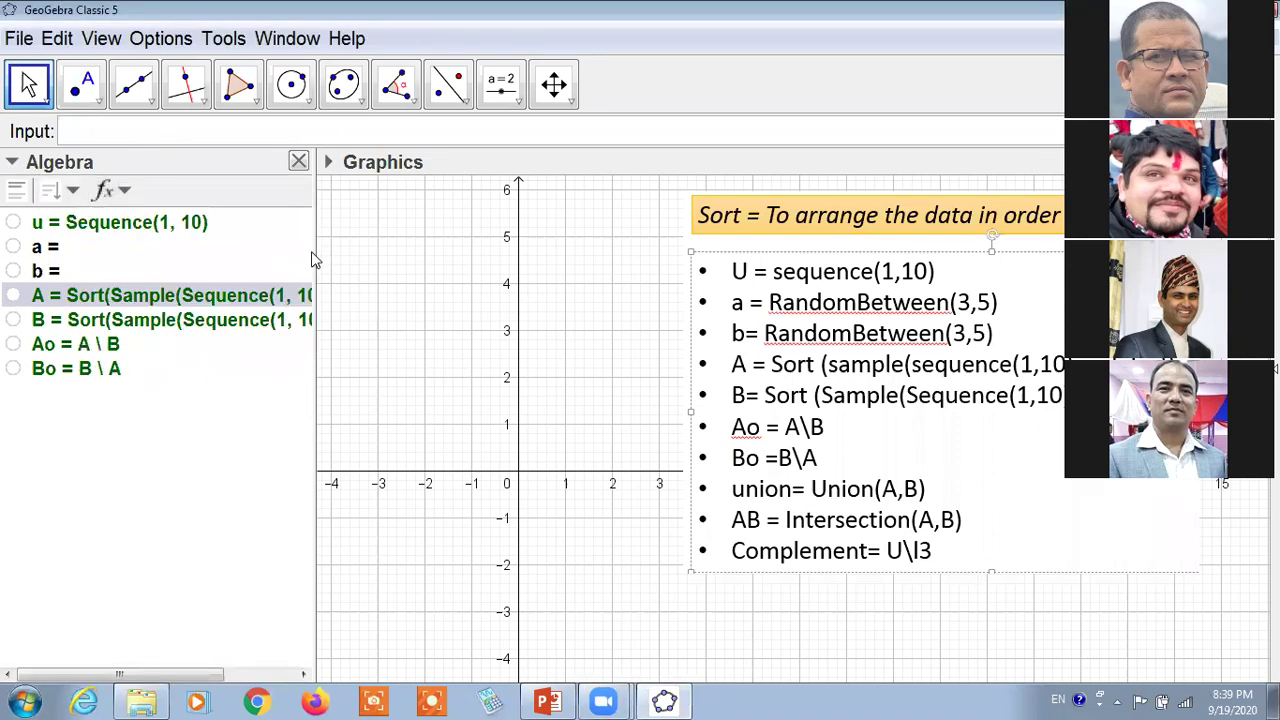
left_click_drag(316, 254, 412, 270)
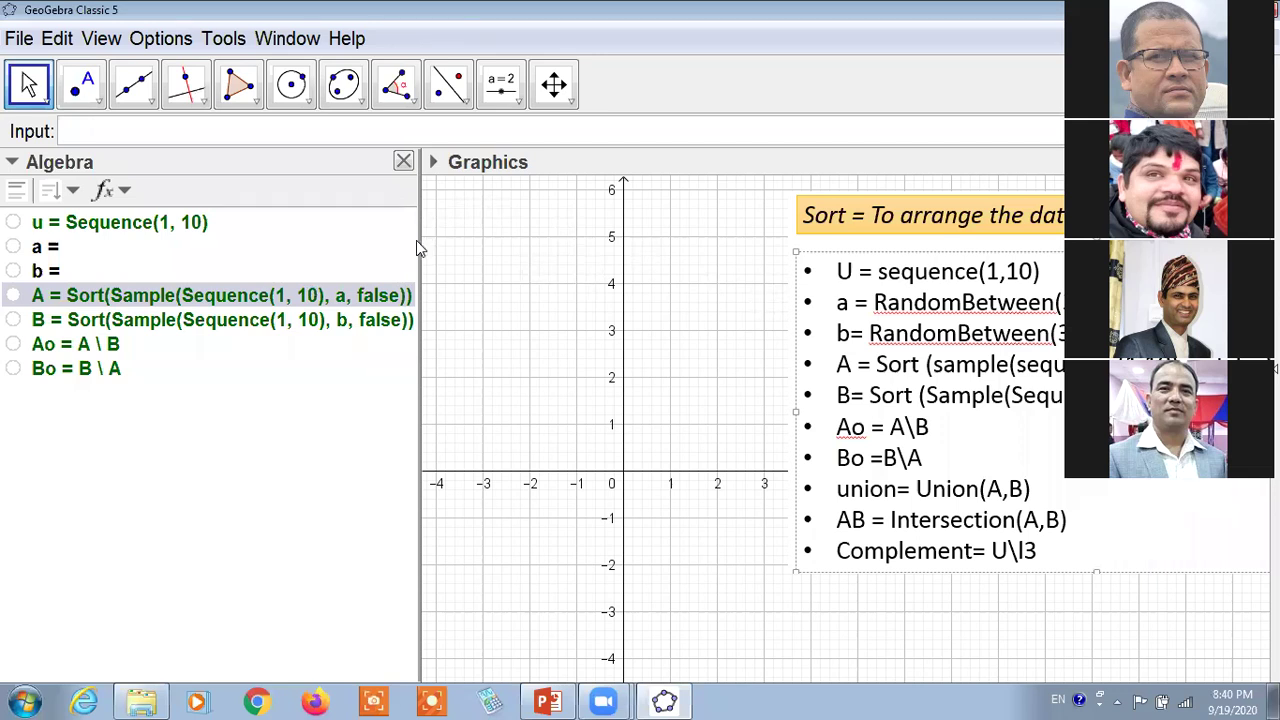
left_click_drag(416, 246, 423, 286)
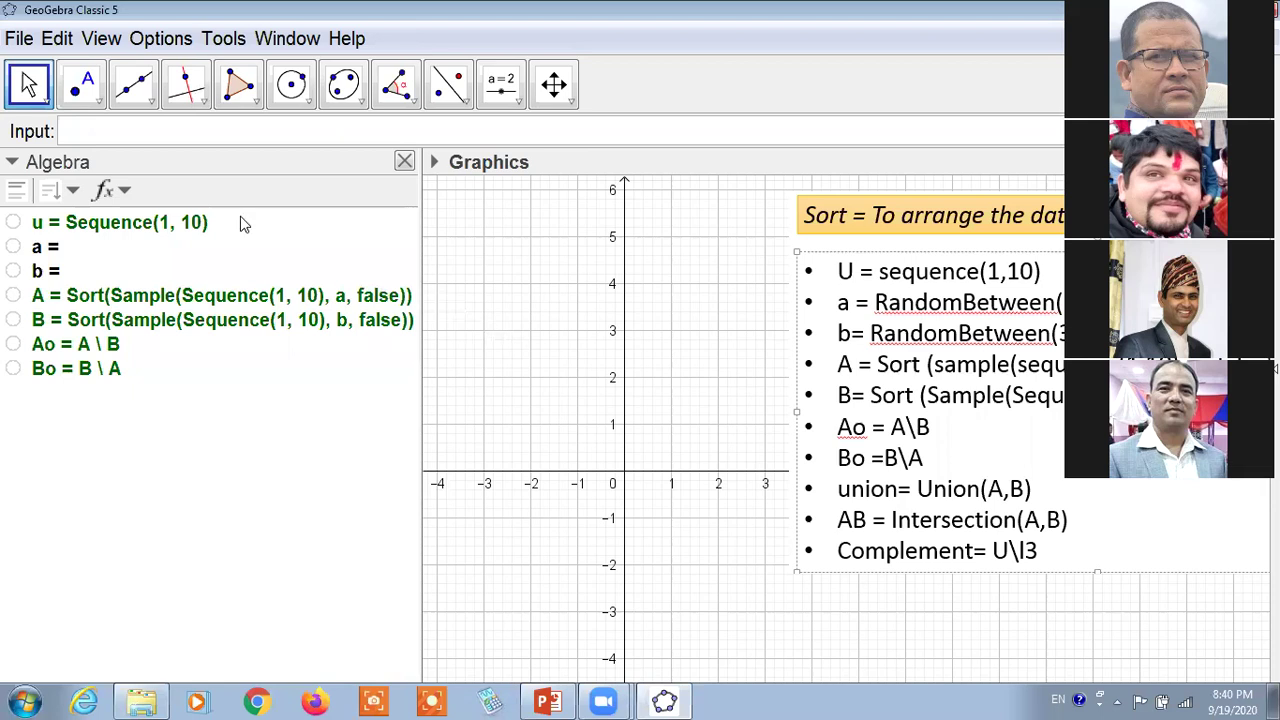
left_click(118, 190)
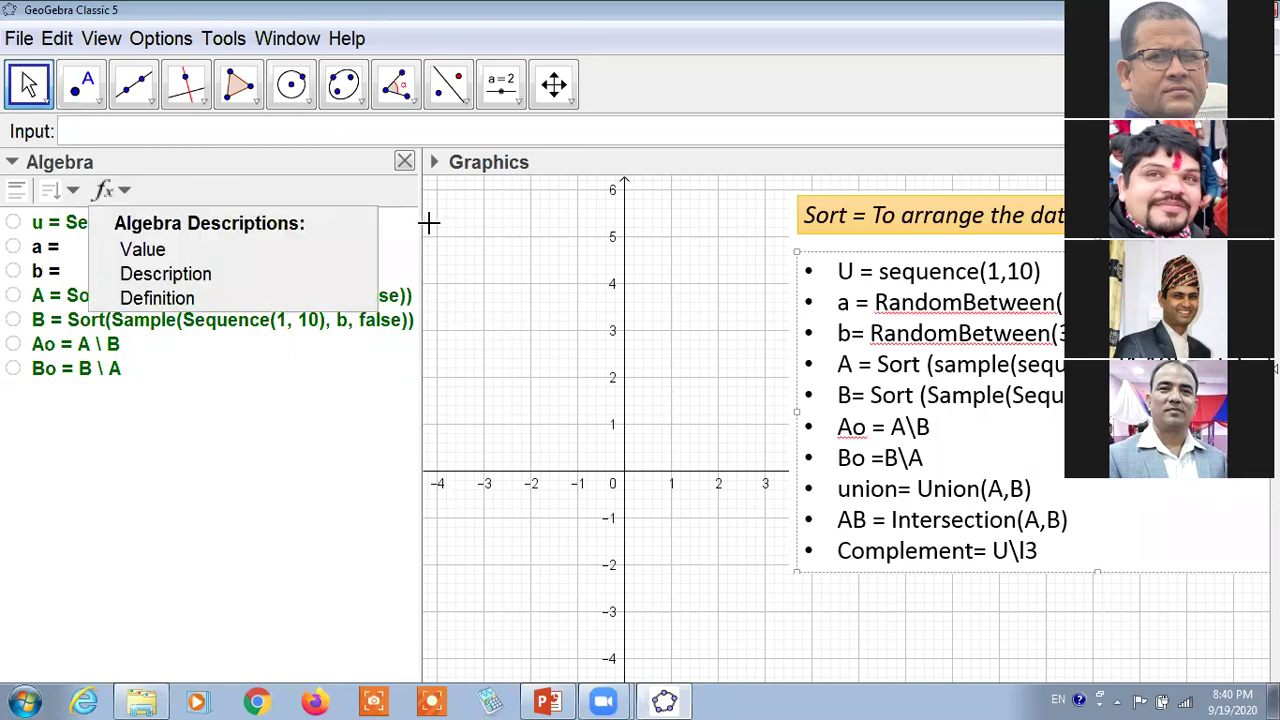
left_click(476, 268)
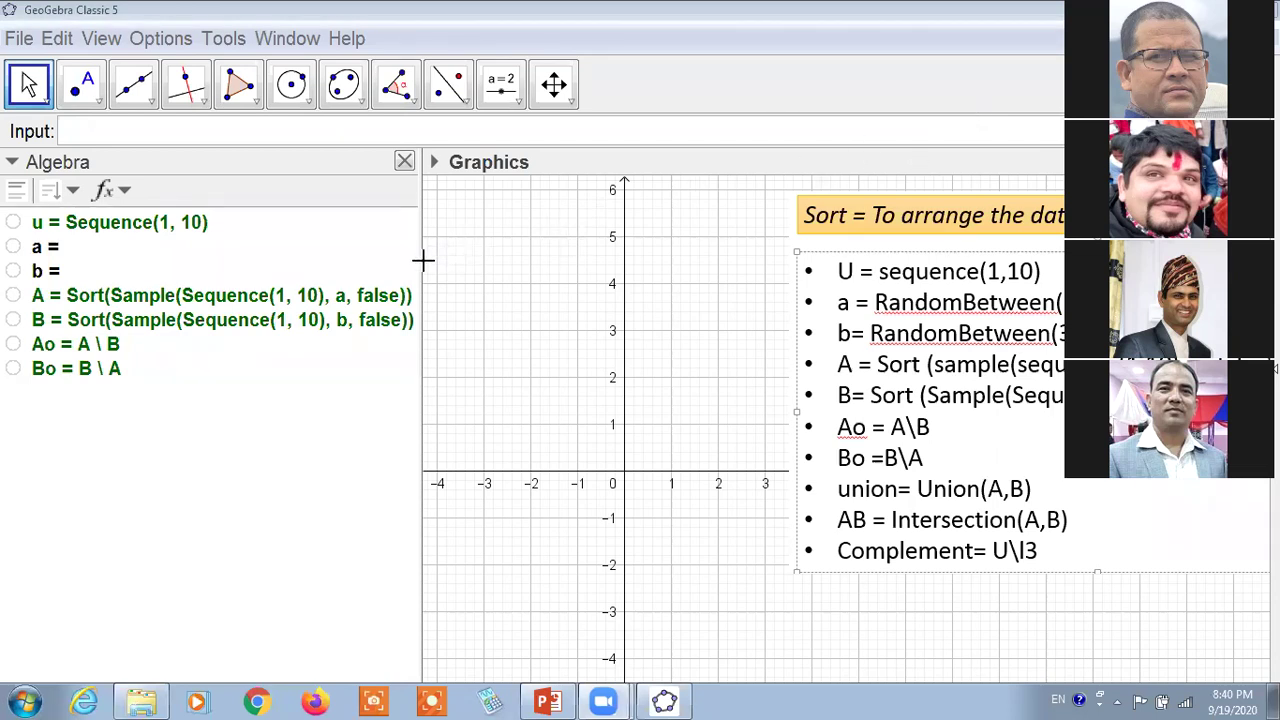
mouse_move(419, 255)
left_mouse_down()
mouse_move(297, 251)
mouse_move(424, 266)
left_mouse_up()
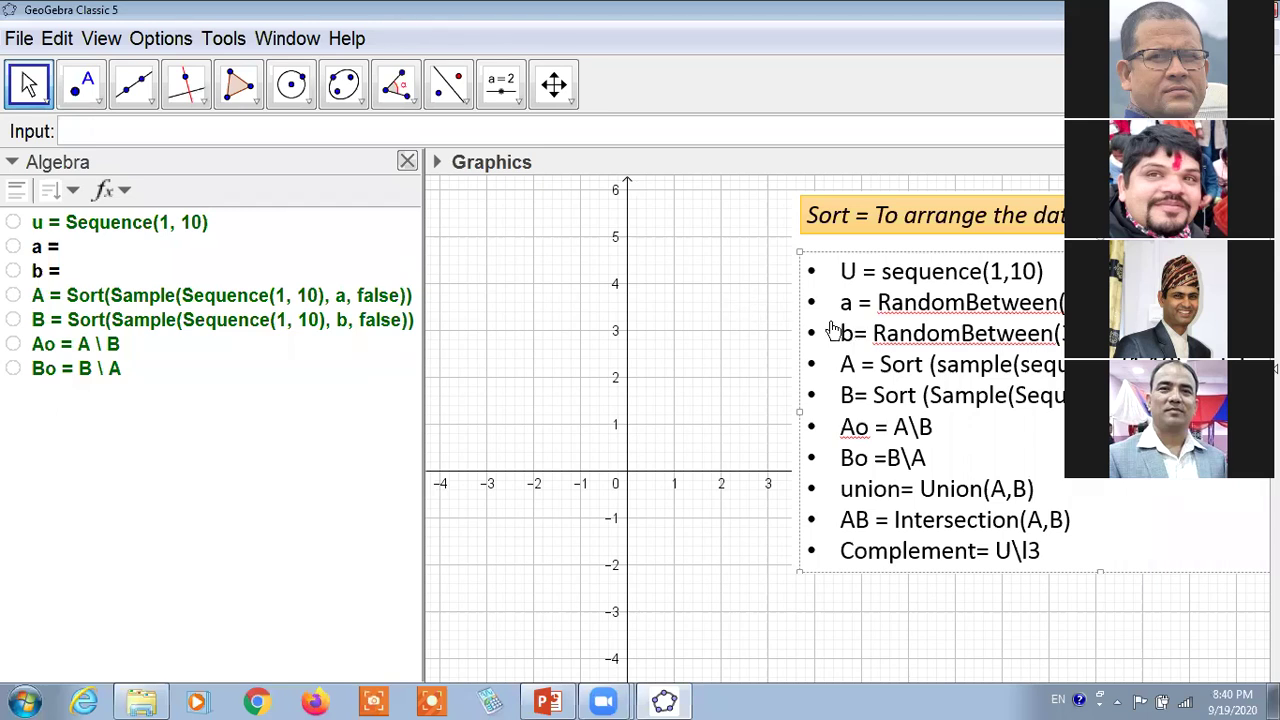
Step: Move the formula image closer to the y-axis in the Graphics view and fine-tune its position in small nudges
left_click_drag(855, 252, 768, 262)
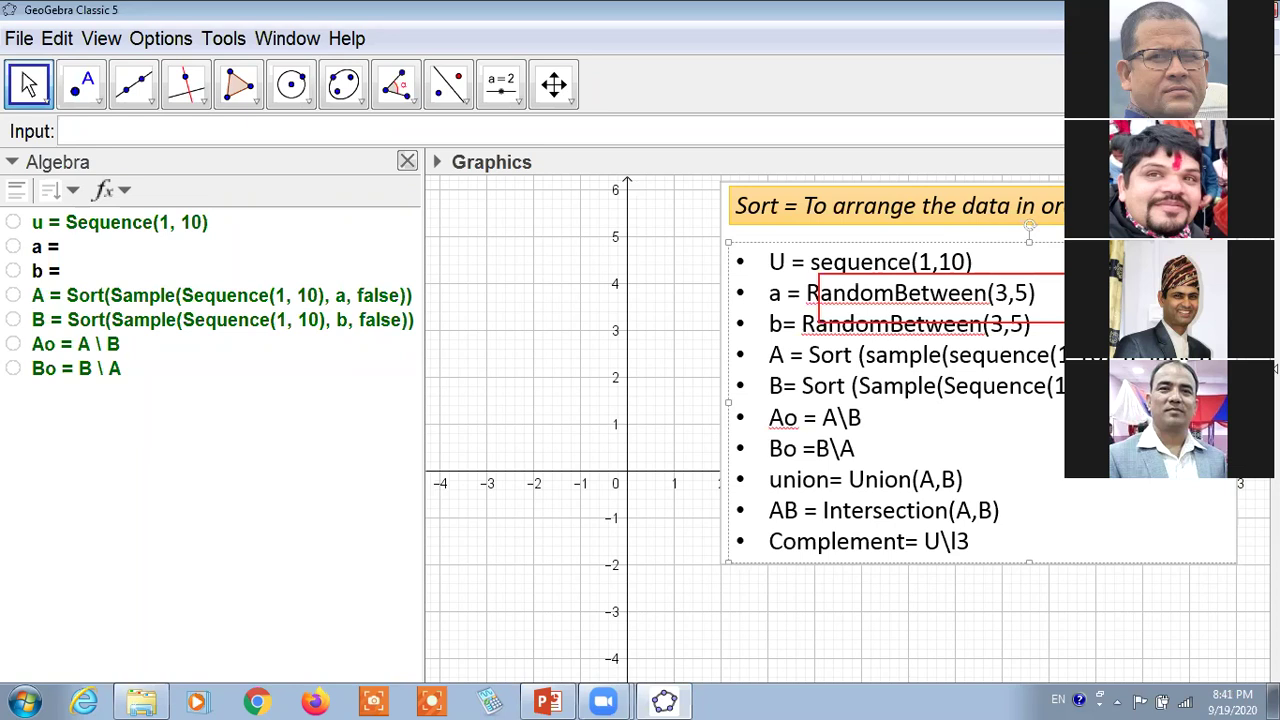
key("Right")
key("Right")
key("Right")
key("Right")
key("Right")
key("Right")
key("Right")
key("Right")
key("Up")
key("Up")
key("Up")
key("Up")
key("Left")
key("Left")
key("Left")
key("Left")
key("Left")
key("Left")
key("Left")
key("Left")
key("Left")
key("Left")
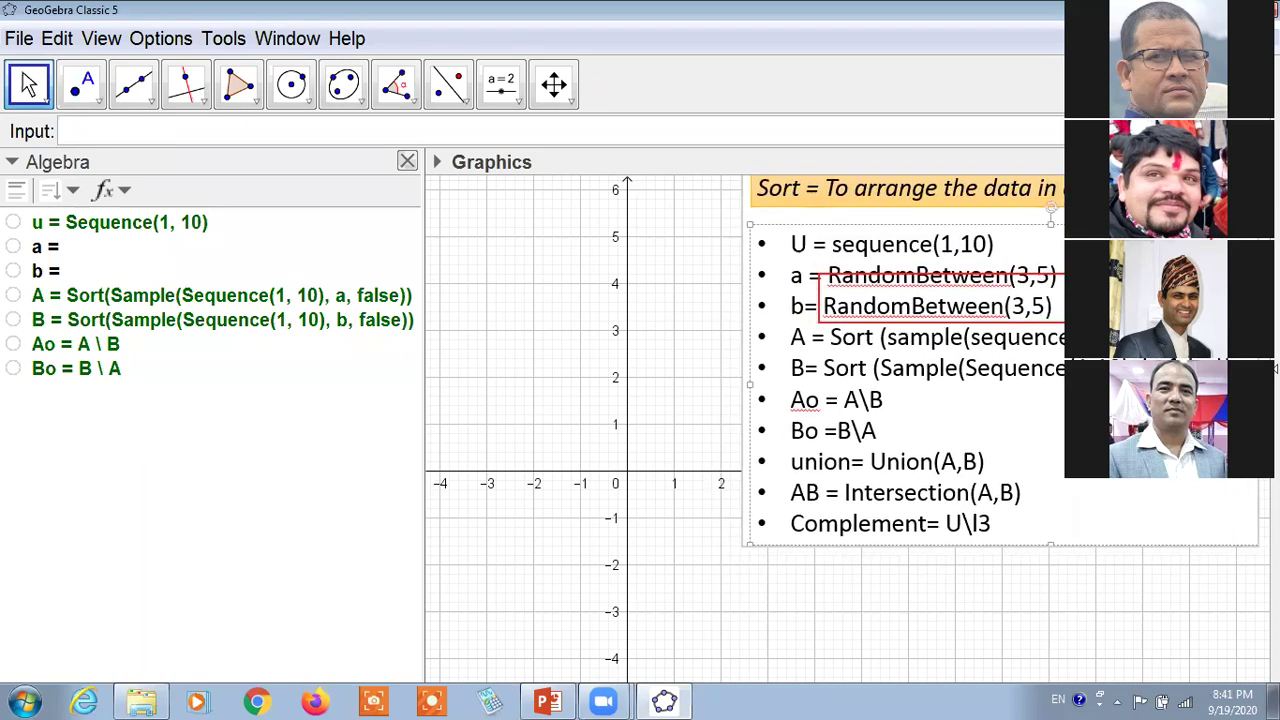
key("Up")
key("Up")
key("Up")
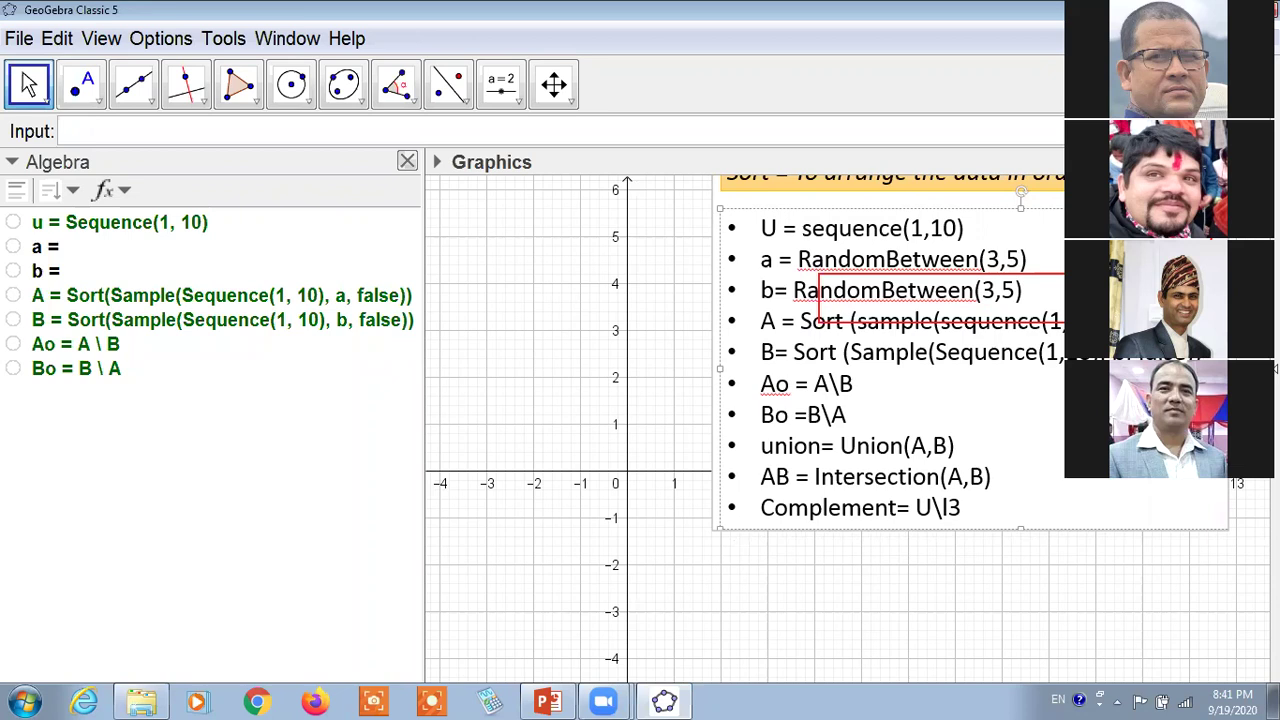
key("Right")
key("Right")
key("Right")
key("Right")
key("Right")
key("Right")
key("Right")
key("Right")
key("Right")
key("Down")
key("Down")
key("Down")
key("Down")
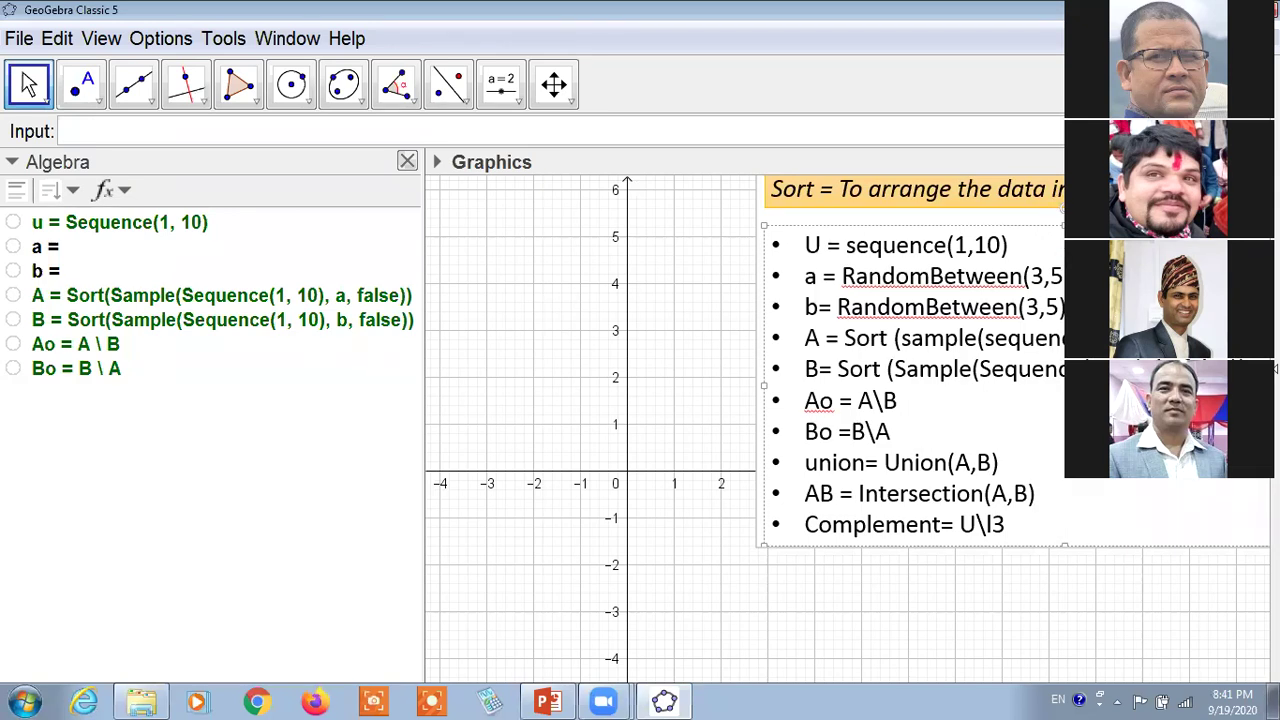
key("Left")
key("Left")
key("Left")
key("Left")
key("Left")
key("Down")
key("Down")
key("Down")
key("Down")
key("Down")
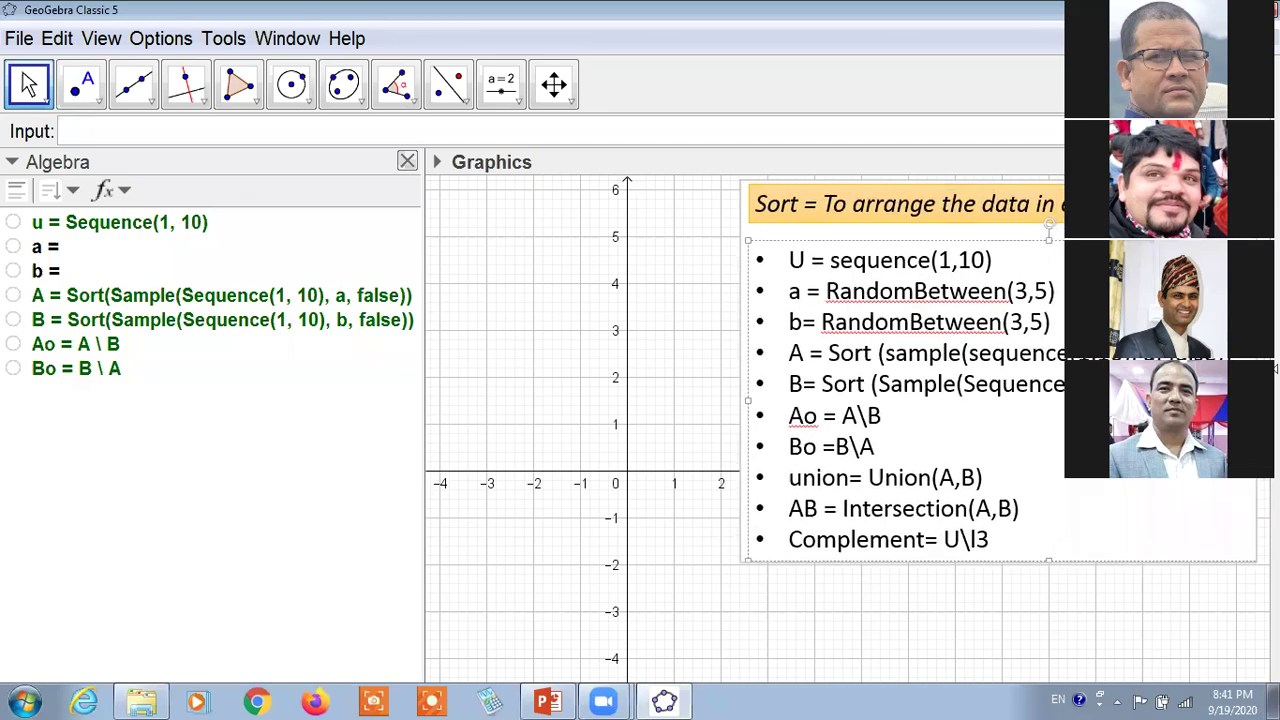
key("Left")
key("Left")
key("Down")
key("Down")
key("Down")
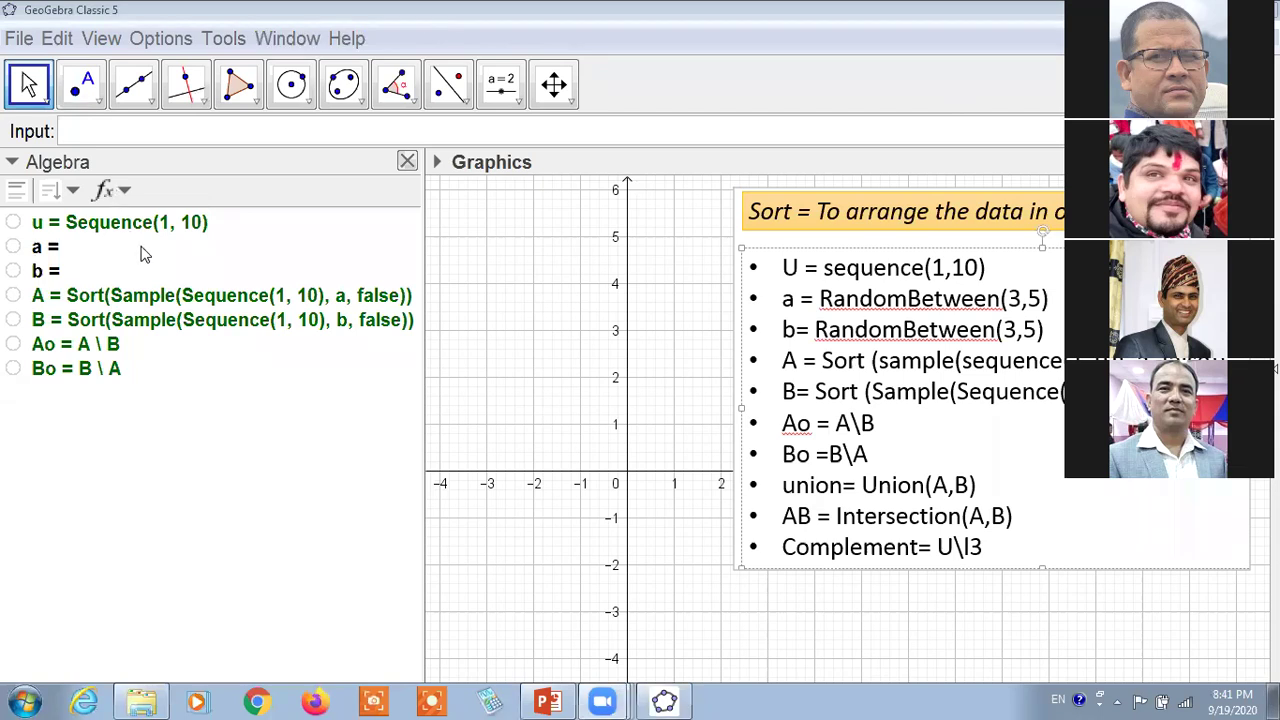
Step: Set the algebra descriptions to Value and narrow the Algebra view to leave more room for the graphics
left_click(120, 190)
left_click(132, 247)
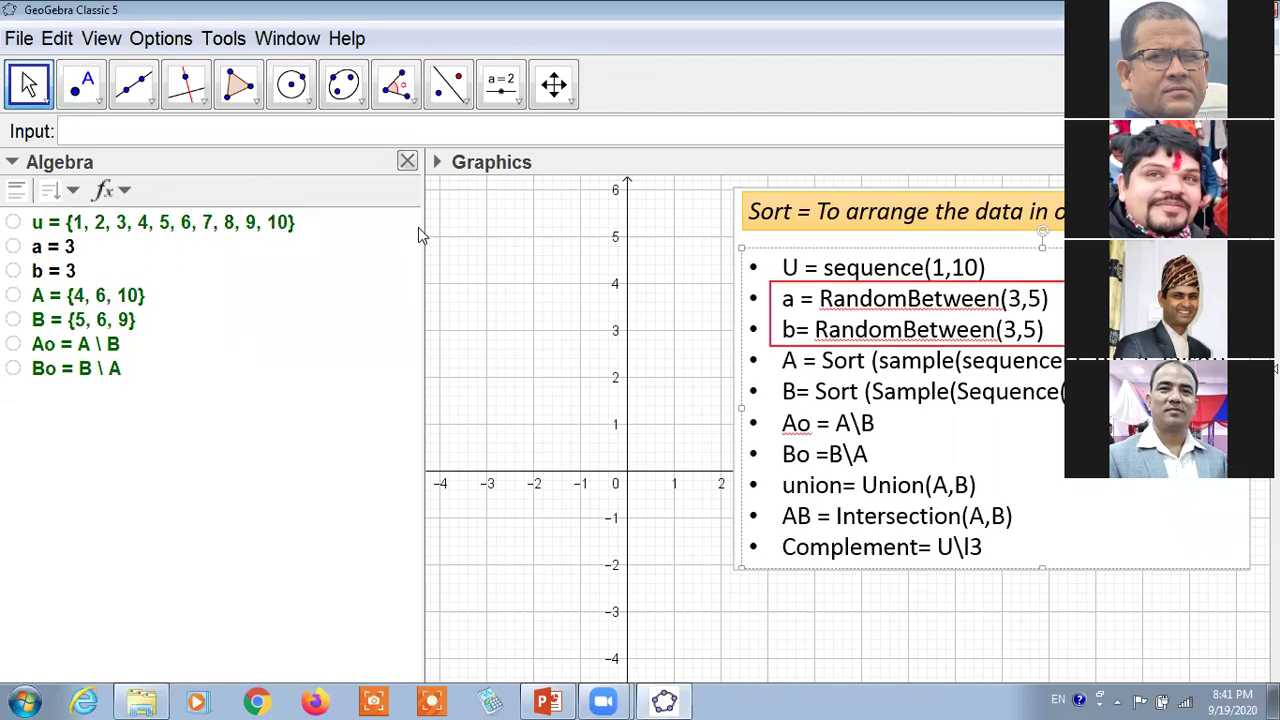
left_click_drag(425, 249, 330, 249)
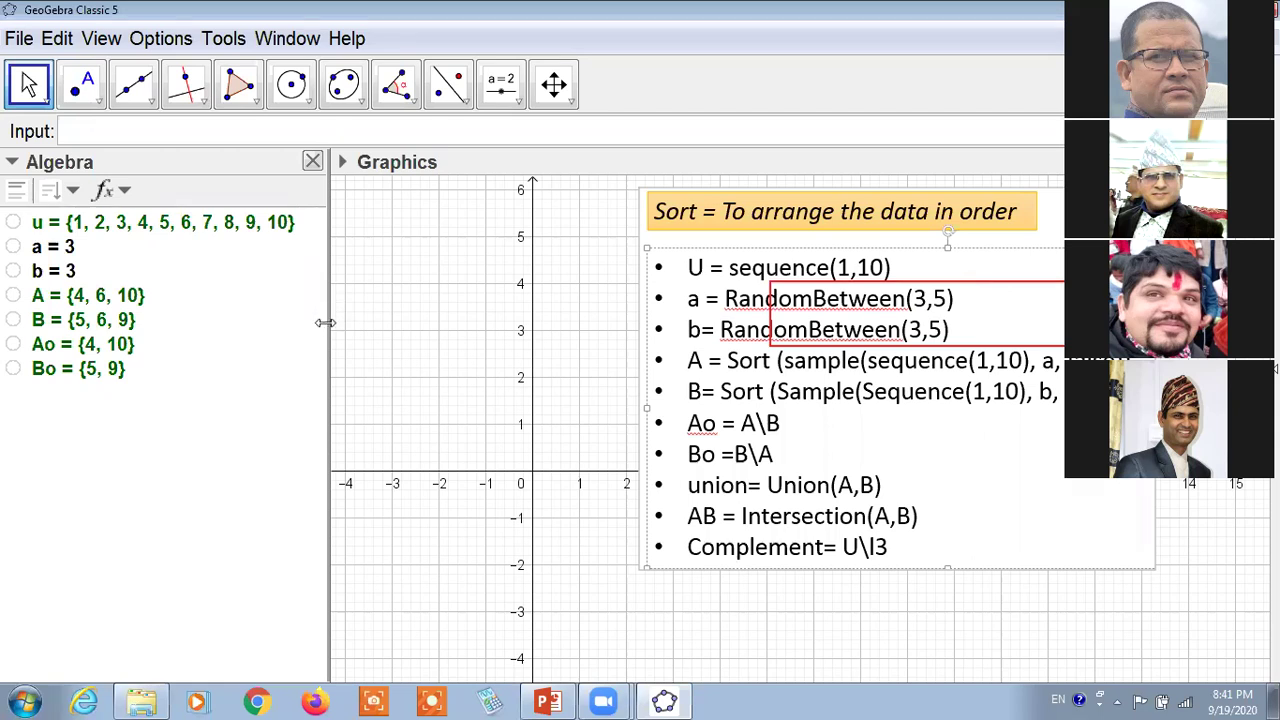
left_click_drag(326, 328, 358, 328)
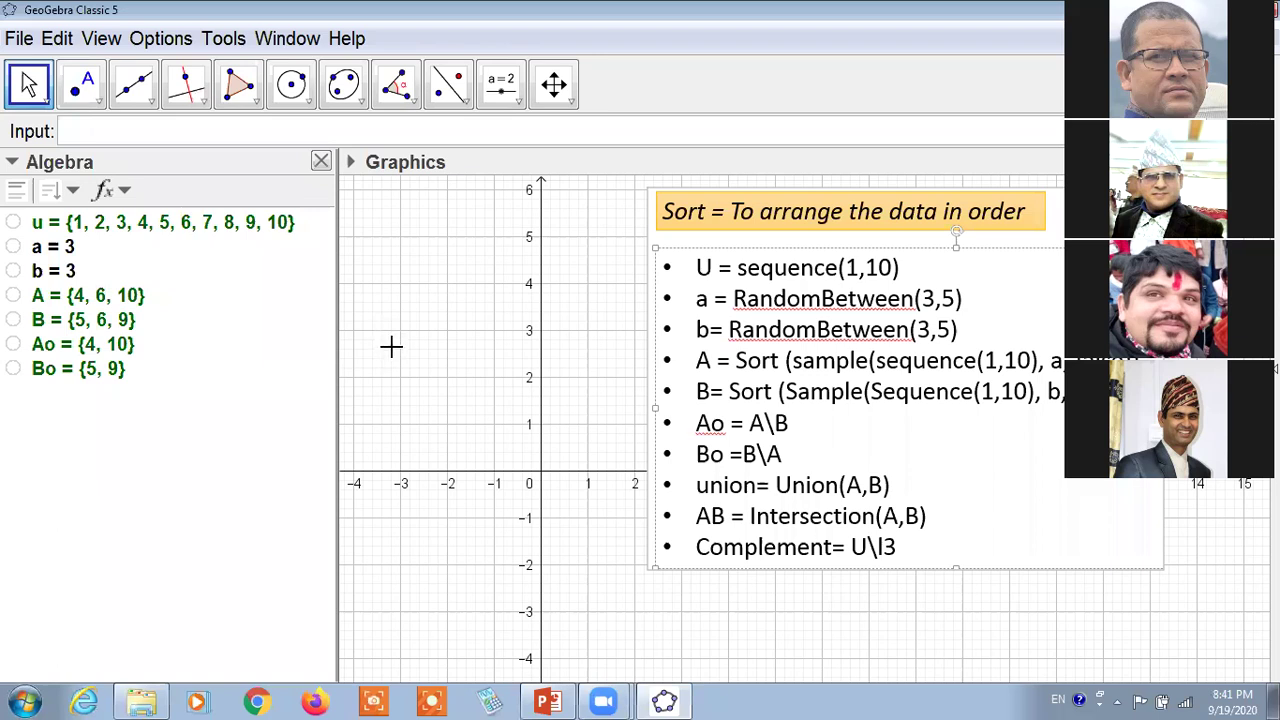
left_click_drag(338, 350, 326, 350)
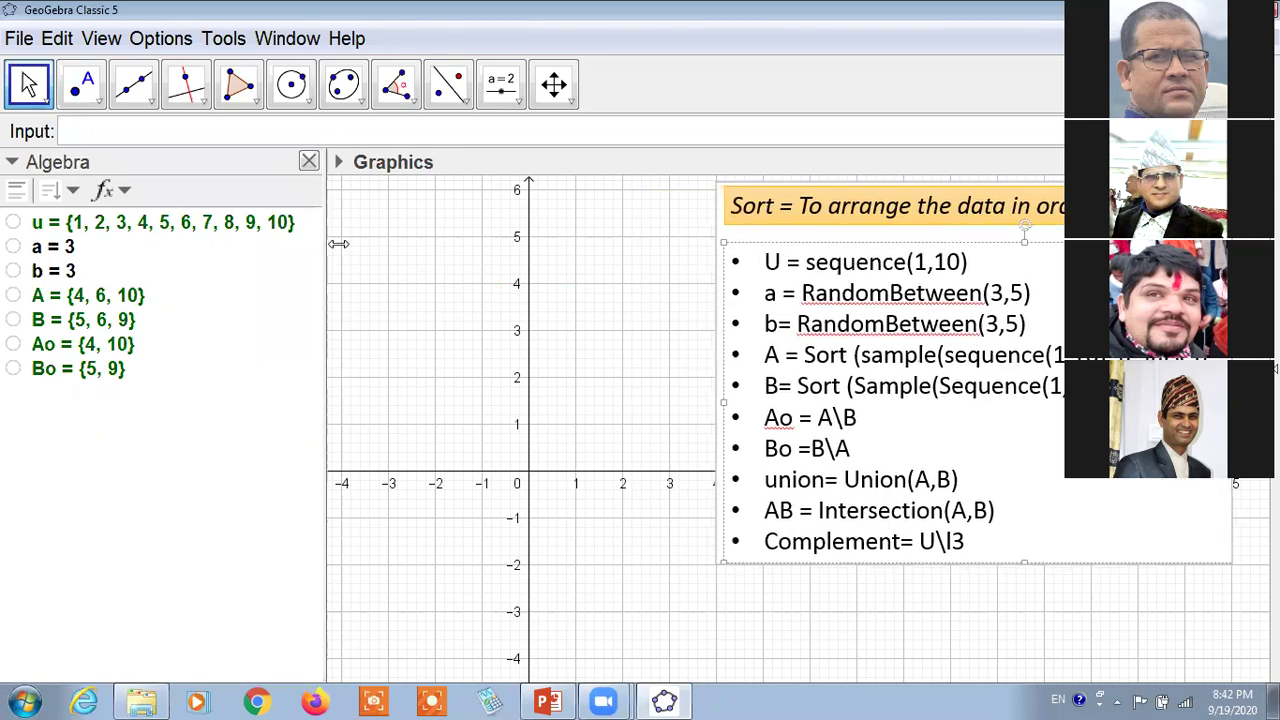
left_click_drag(325, 251, 337, 261)
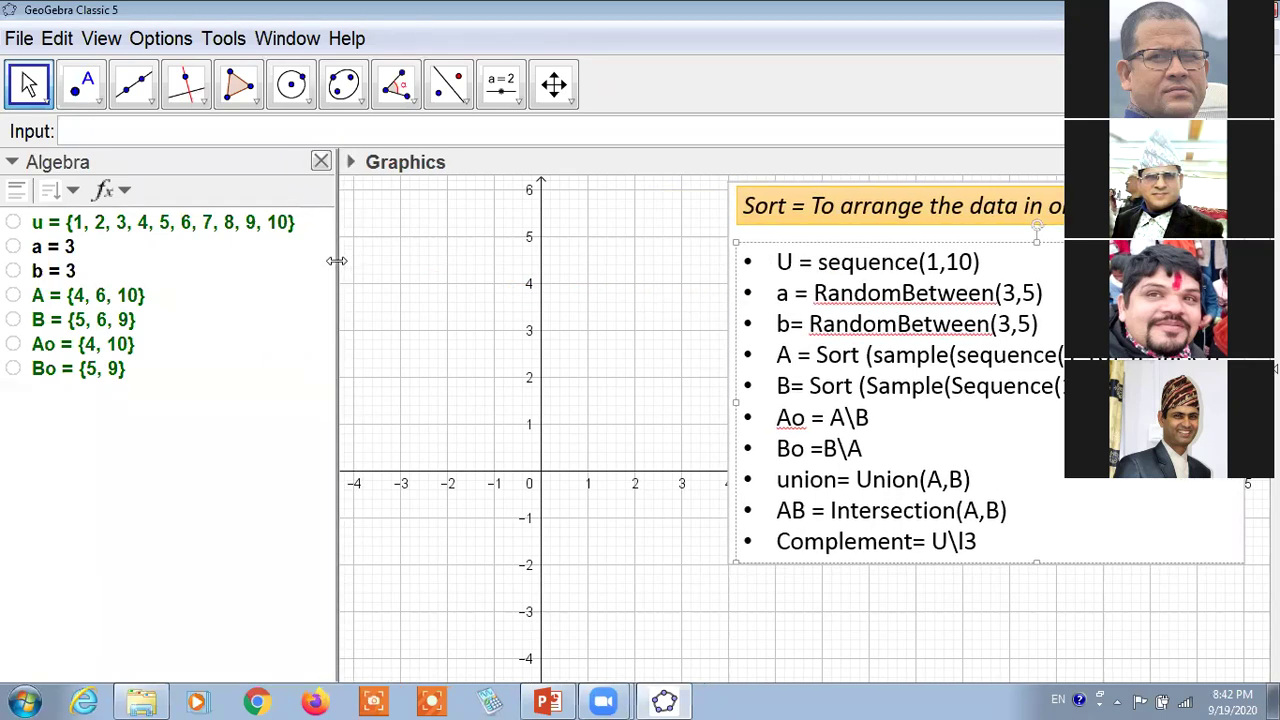
left_click(157, 226)
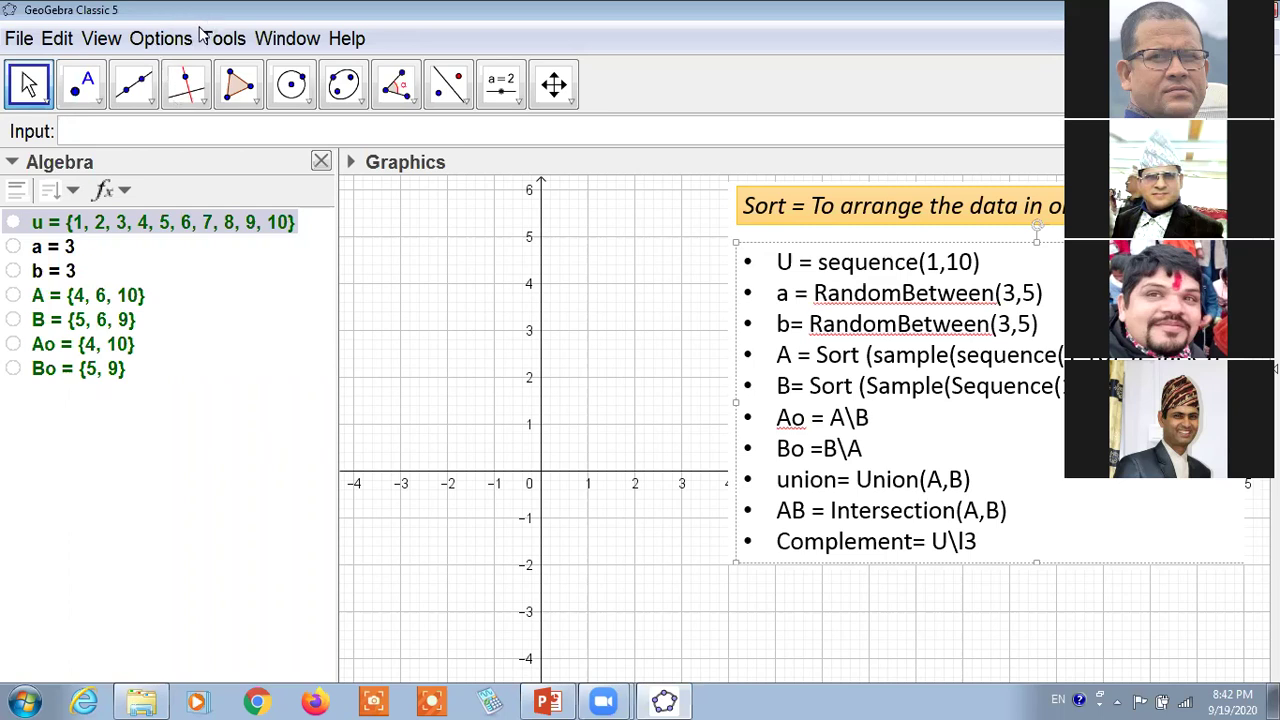
key("Up")
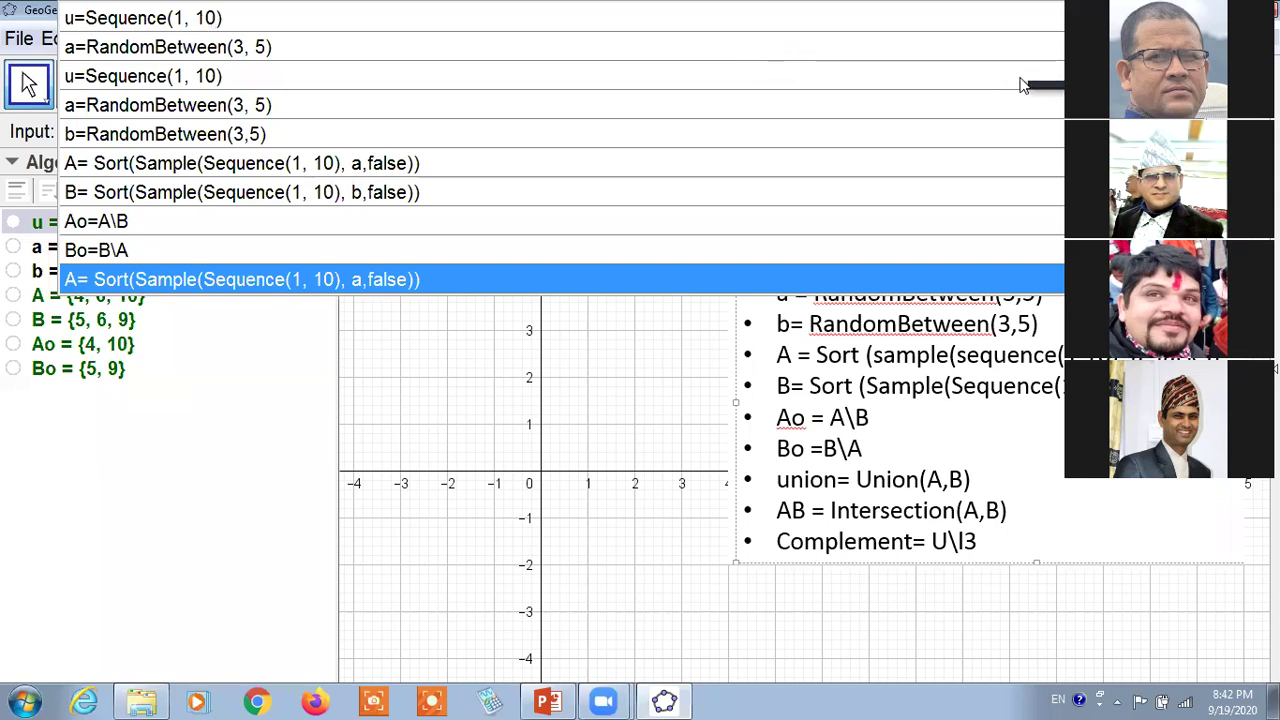
left_click(190, 182)
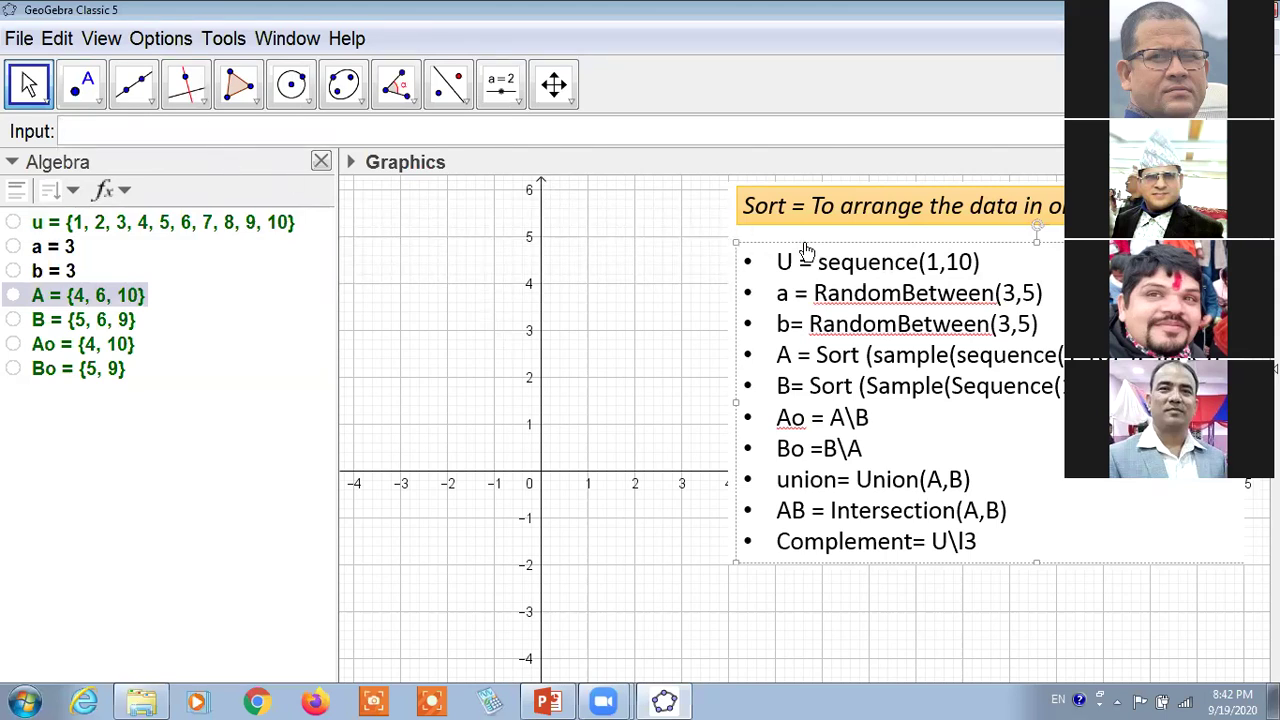
Step: Reposition the formula image slightly lower in the Graphics view
left_click_drag(810, 305, 797, 302)
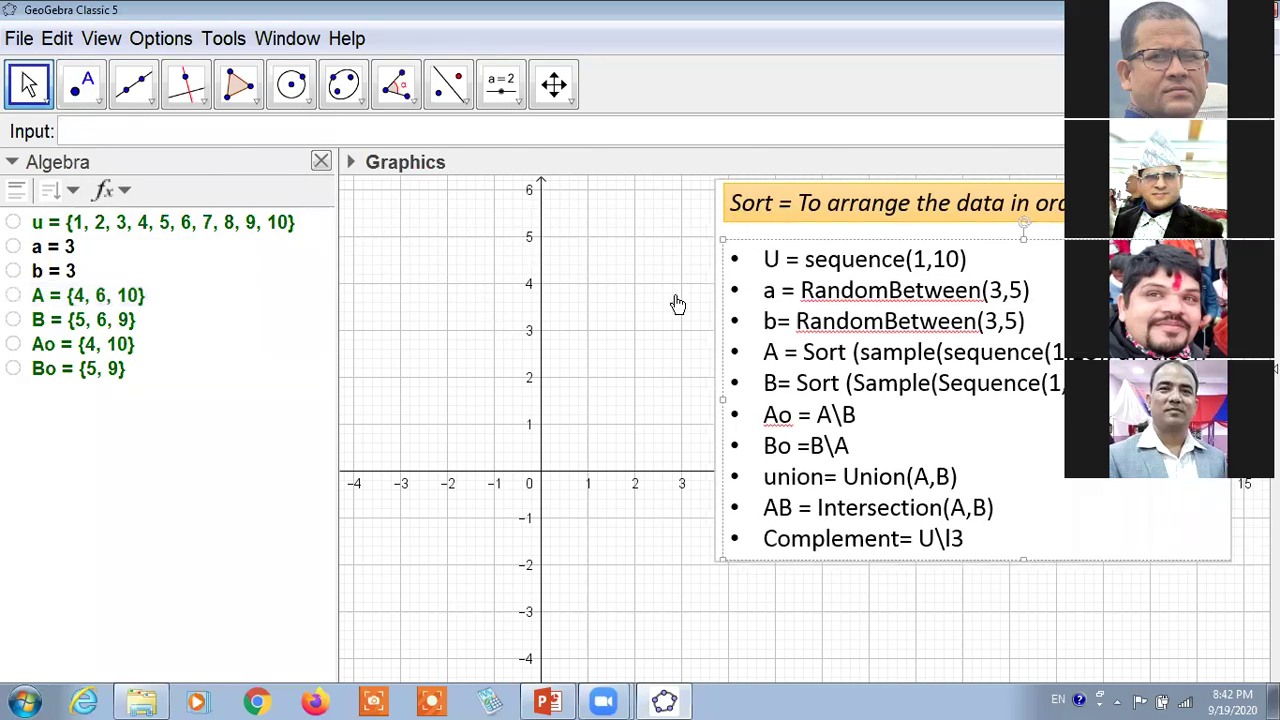
left_click_drag(678, 304, 670, 305)
left_click_drag(1035, 529, 1034, 574)
left_click_drag(853, 332, 1008, 486)
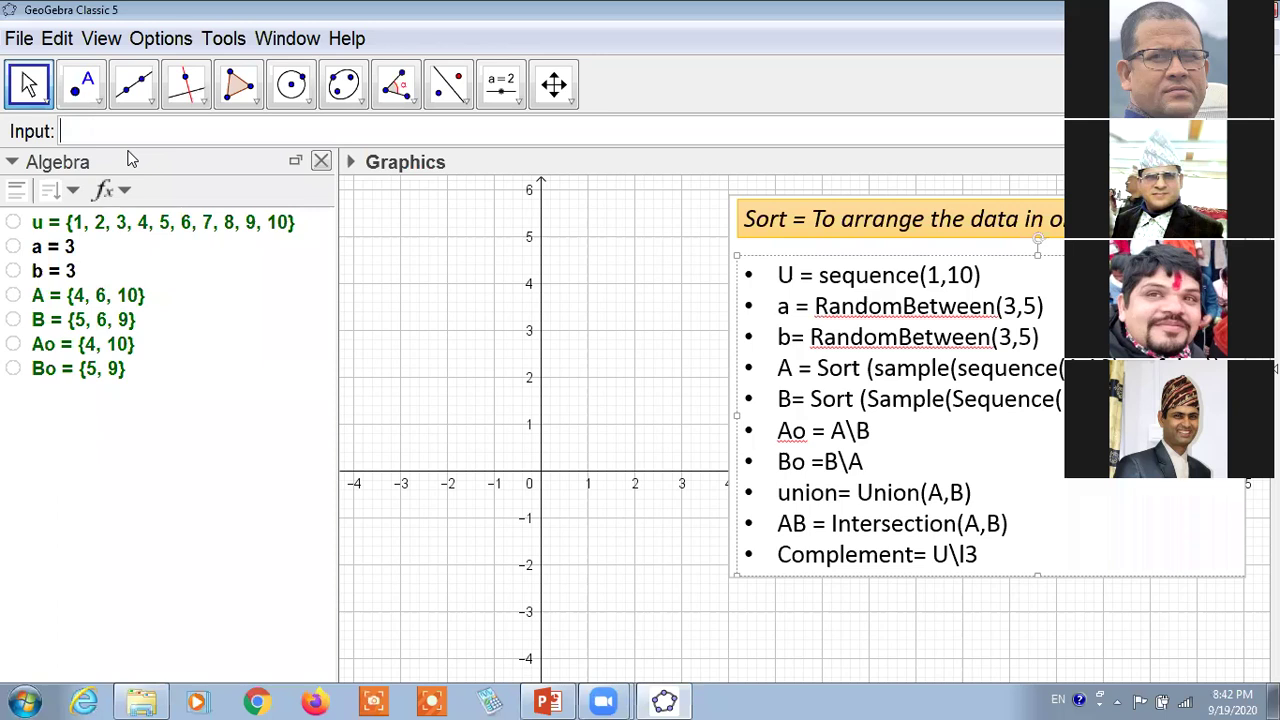
Step: Define the list union as Union(A, B)
type("uni")
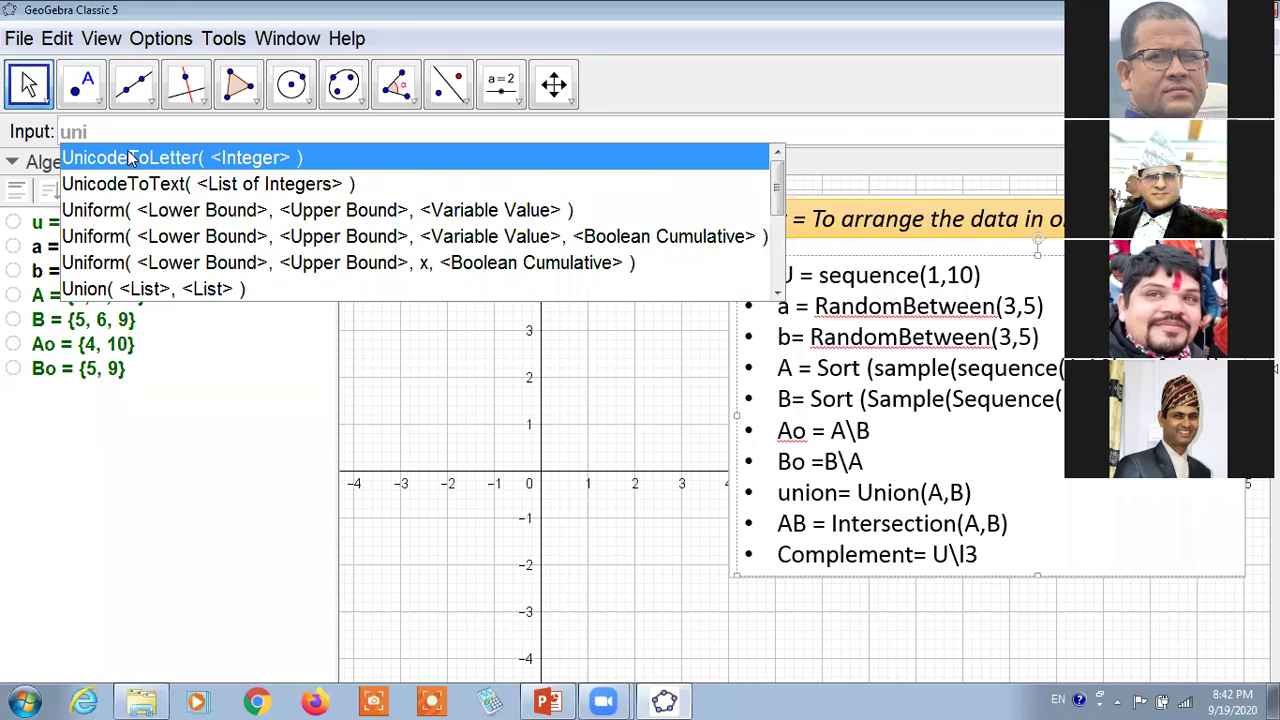
type("on")
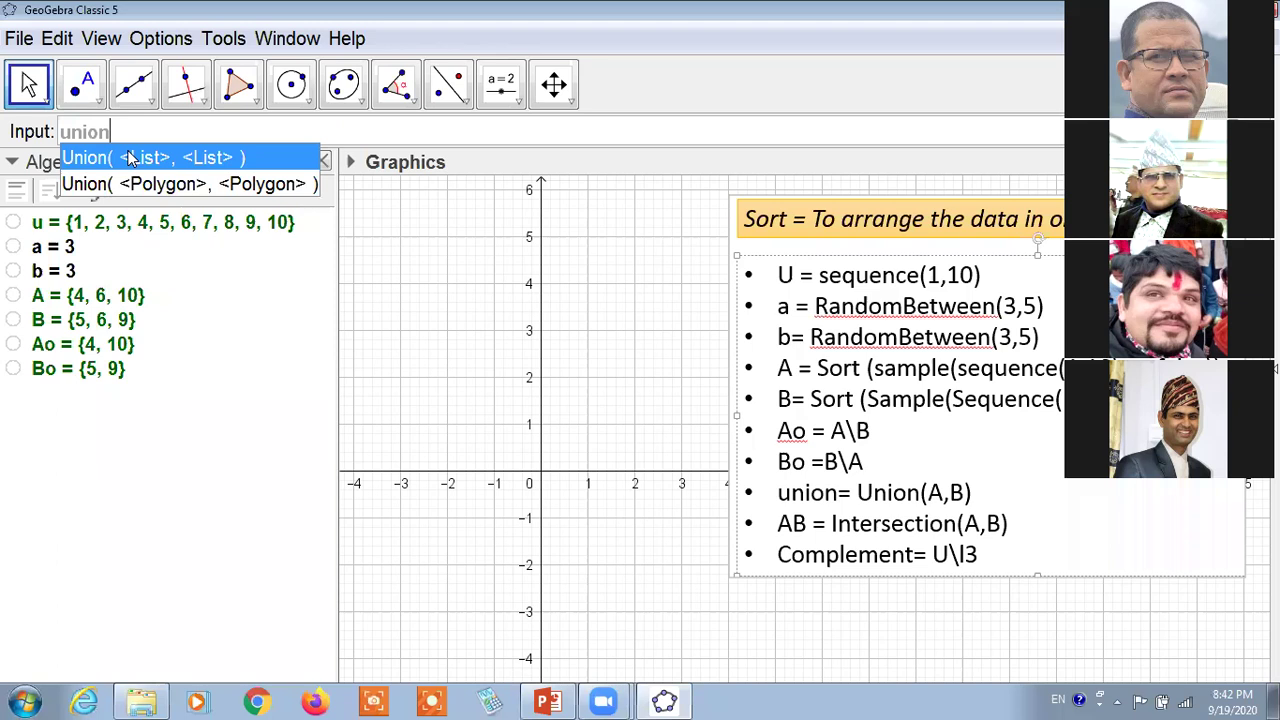
type("=")
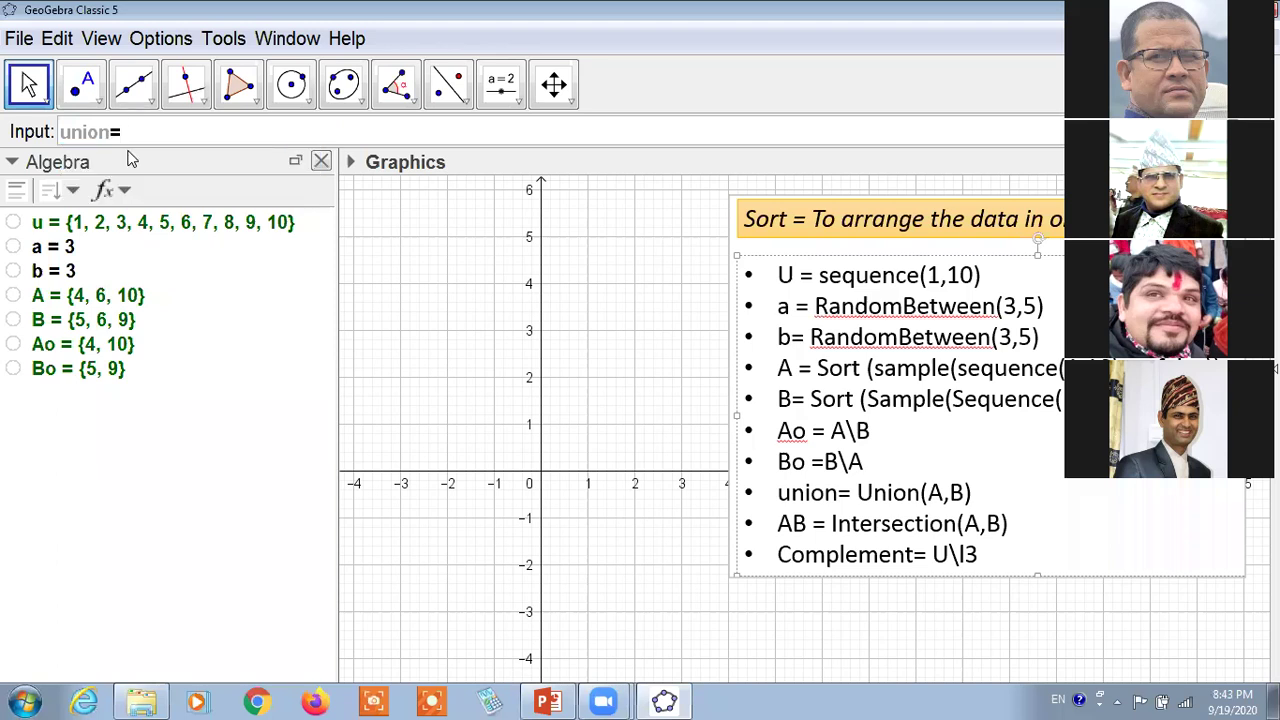
type("union")
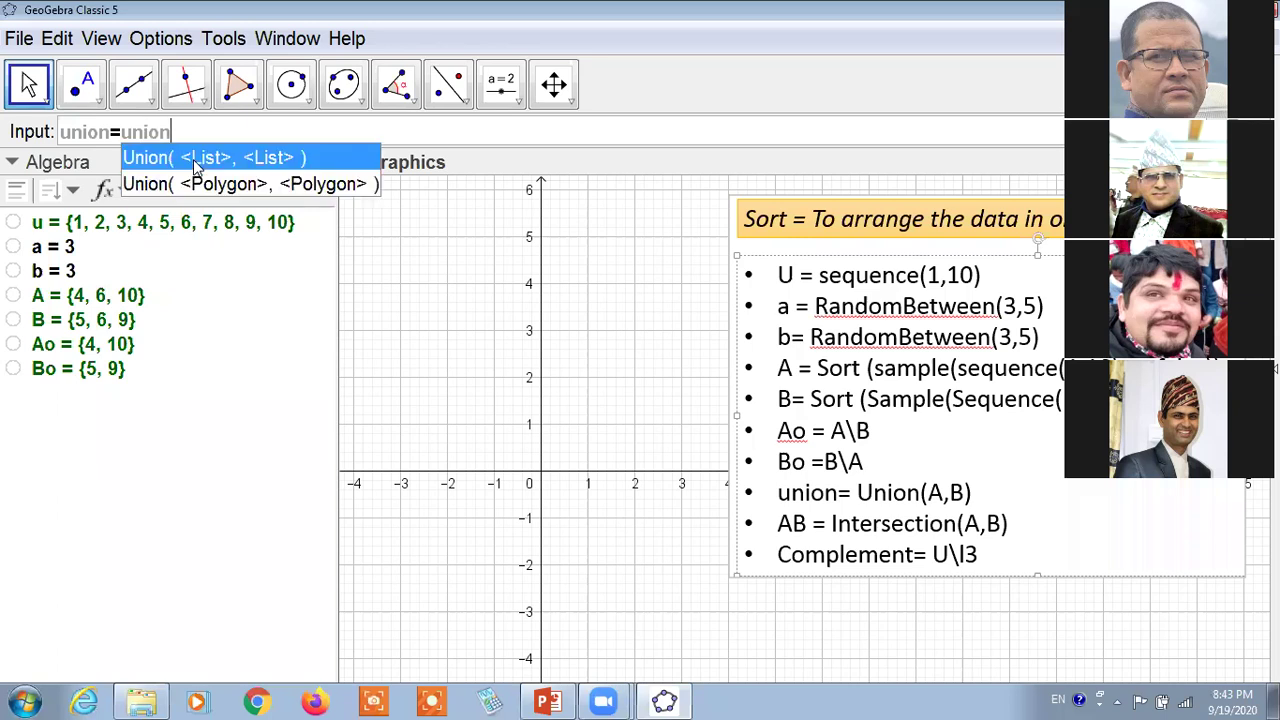
left_click(193, 159)
type("A")
key("Tab")
type("B")
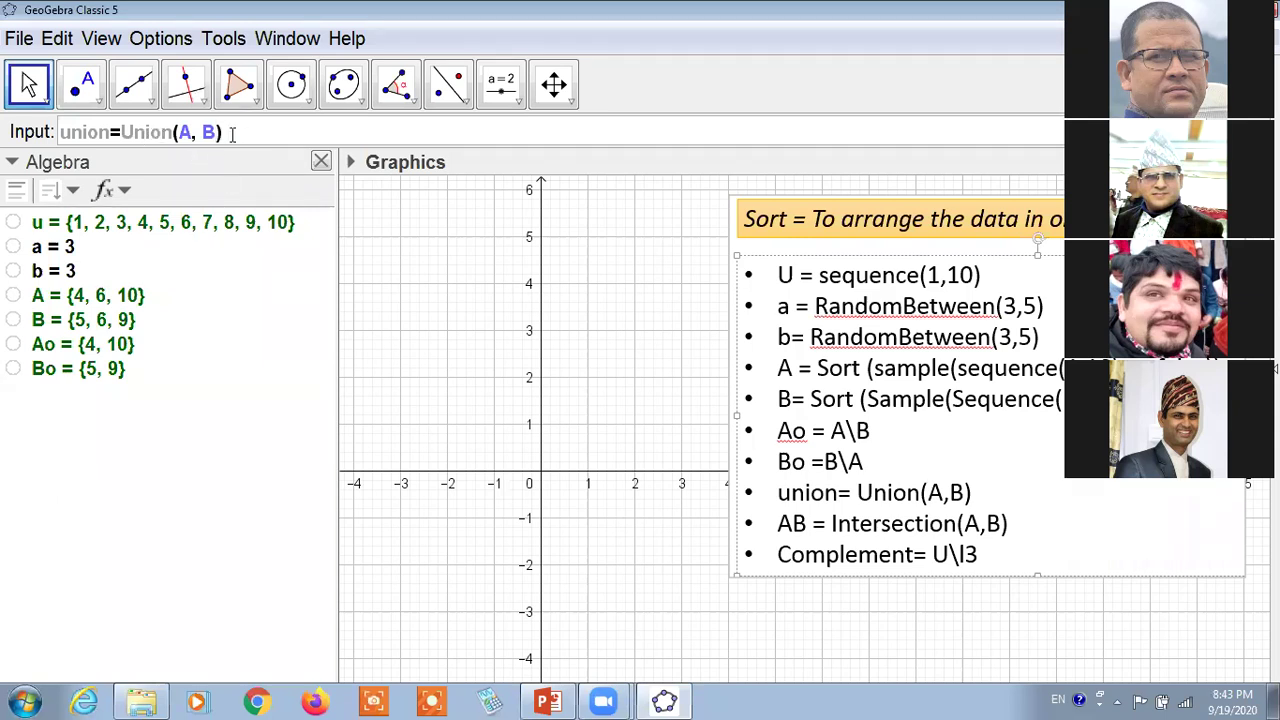
key("Return")
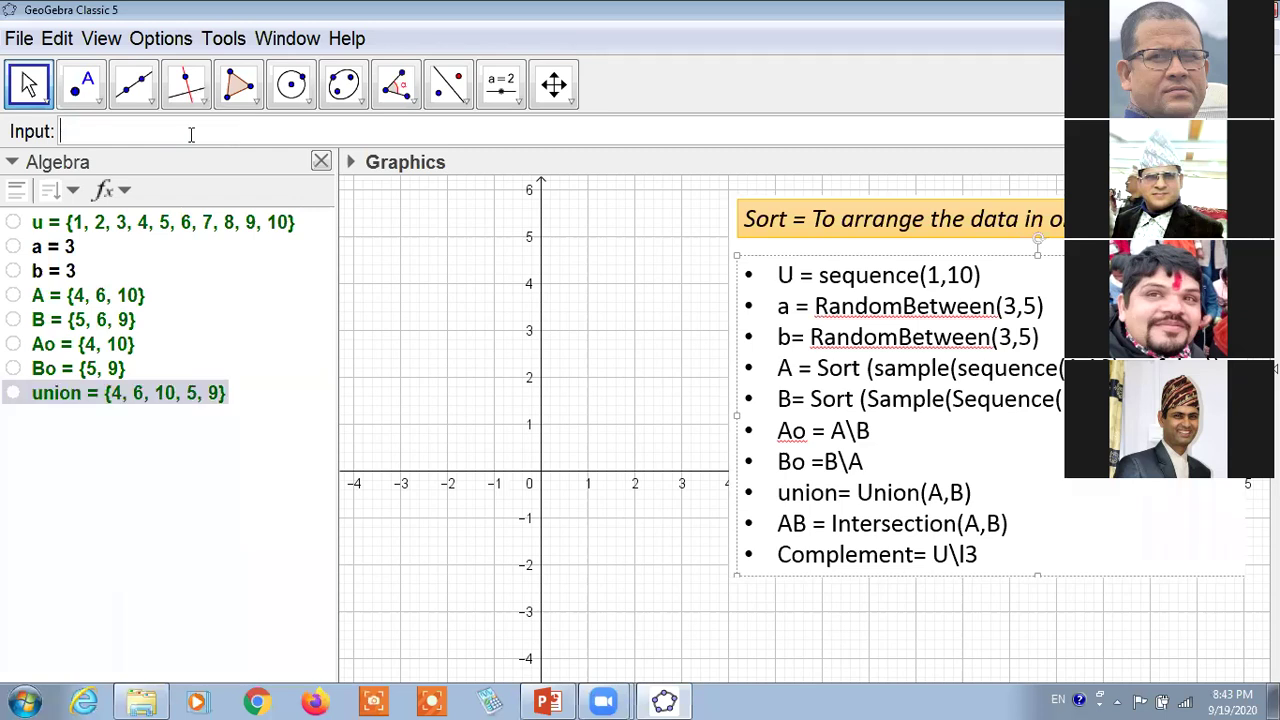
Step: Define the list AB as Intersection(A, B)
type("AB=in")
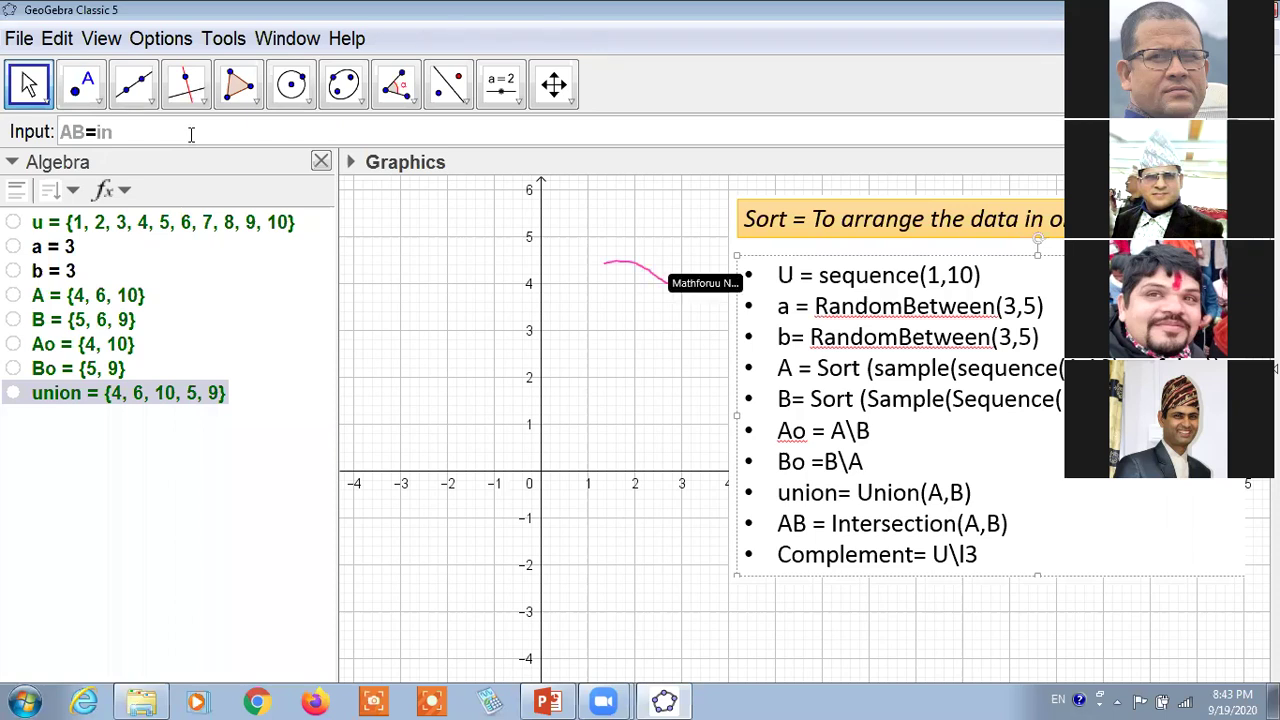
type("tersection")
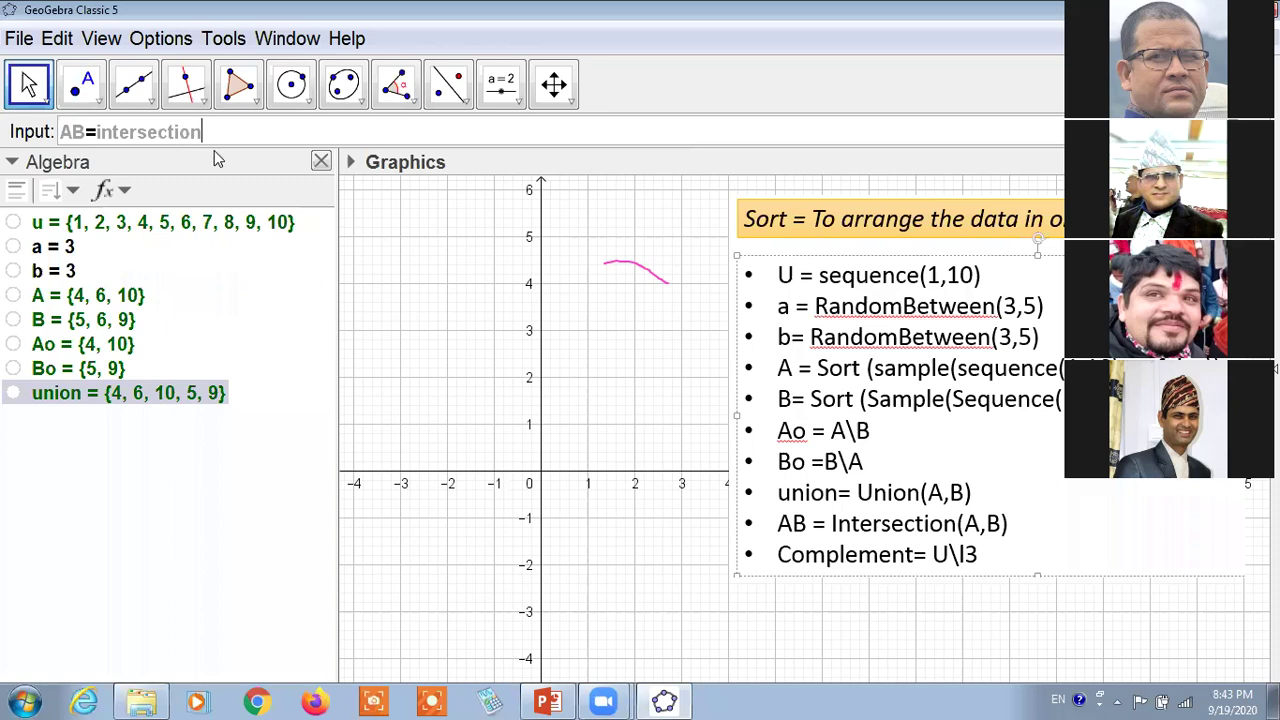
left_click(222, 158)
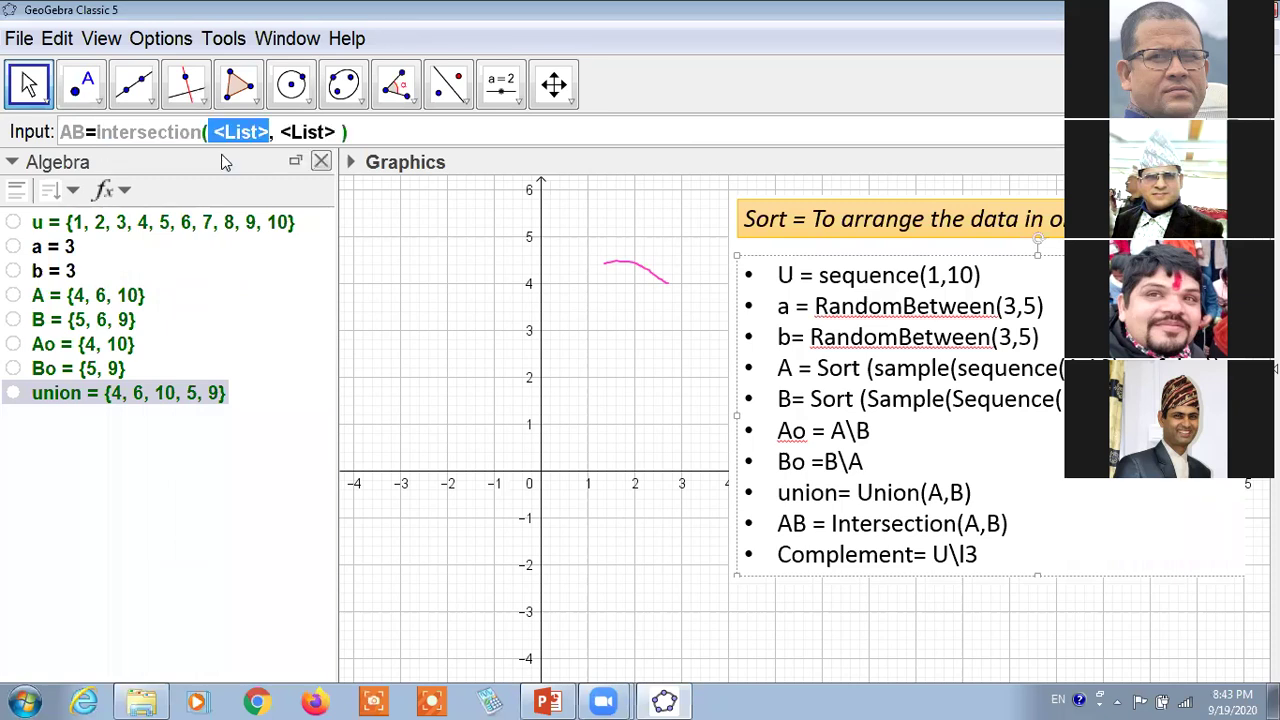
type("A")
key("Tab")
type("B")
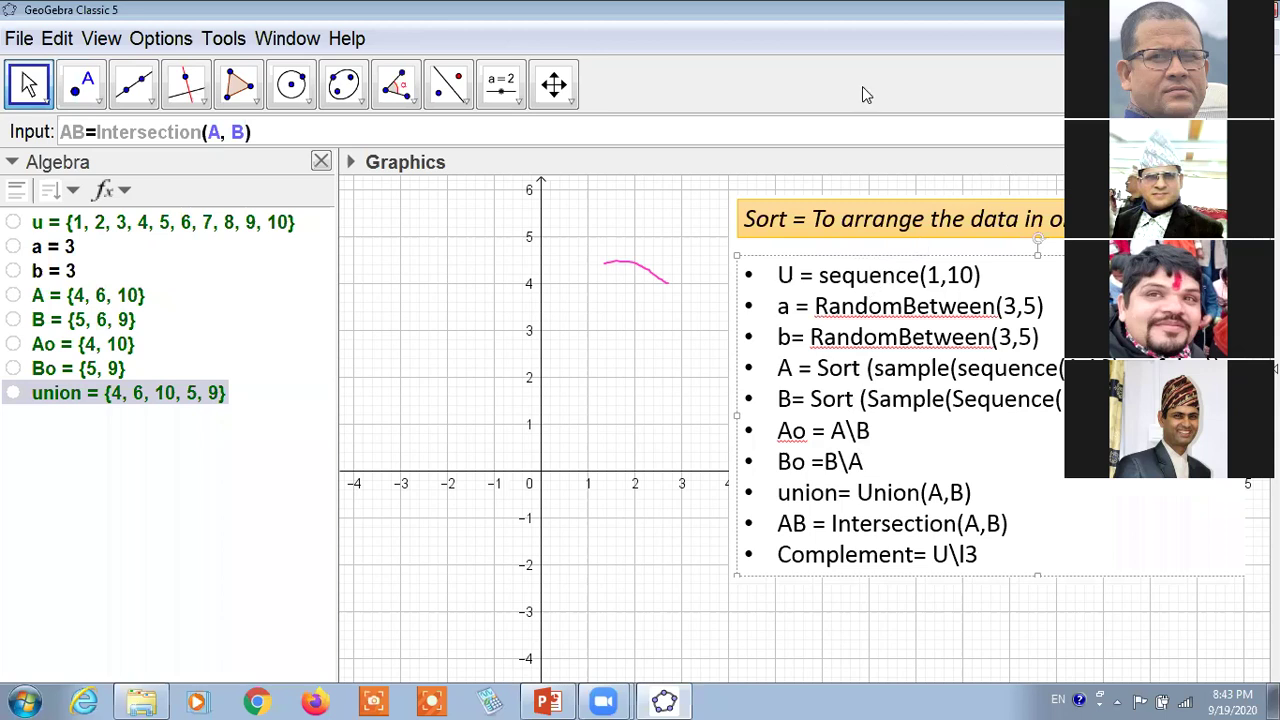
key("Return")
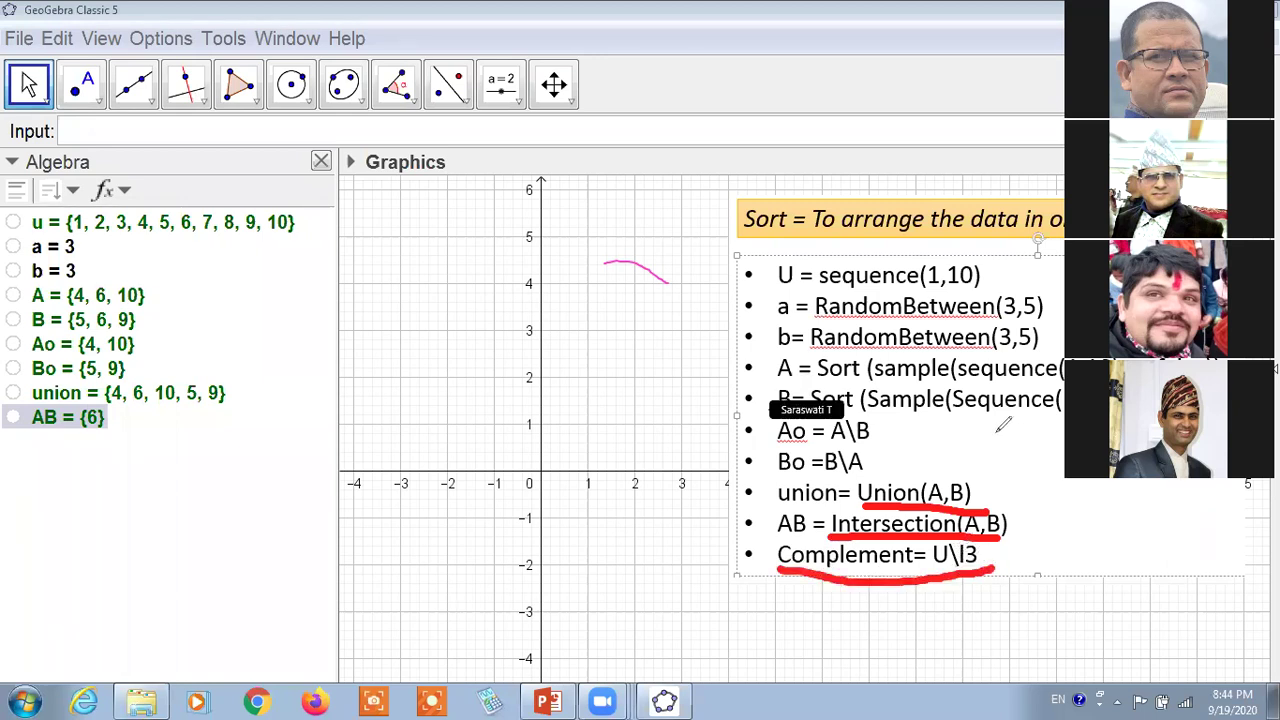
Step: Handwrite the annotation U − (A∪B) beside the formula image and clear all drawings from the screen
mouse_move(440, 410)
left_mouse_down()
mouse_move(478, 490)
mouse_move(505, 398)
mouse_move(588, 428)
left_mouse_up()
mouse_move(596, 382)
left_mouse_down()
mouse_move(605, 445)
mouse_move(648, 468)
mouse_move(658, 432)
left_mouse_up()
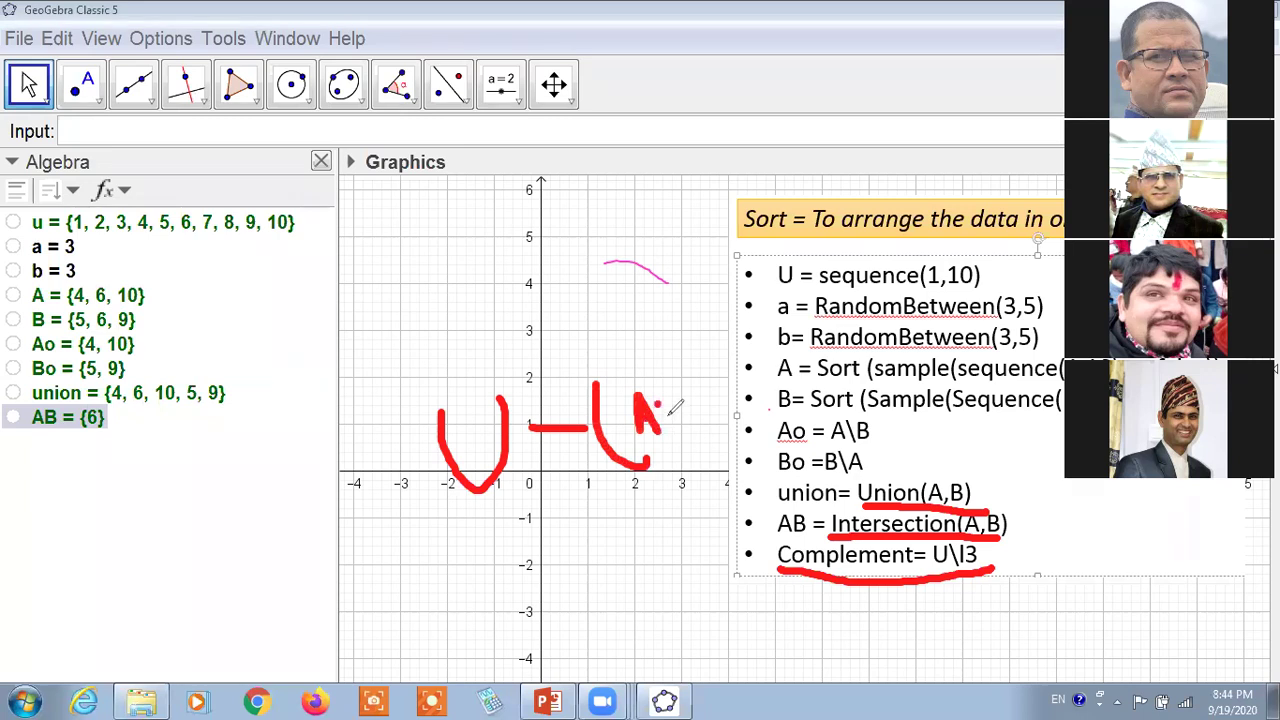
left_click_drag(676, 398, 704, 392)
mouse_move(708, 410)
left_mouse_down()
mouse_move(728, 368)
mouse_move(734, 412)
left_mouse_up()
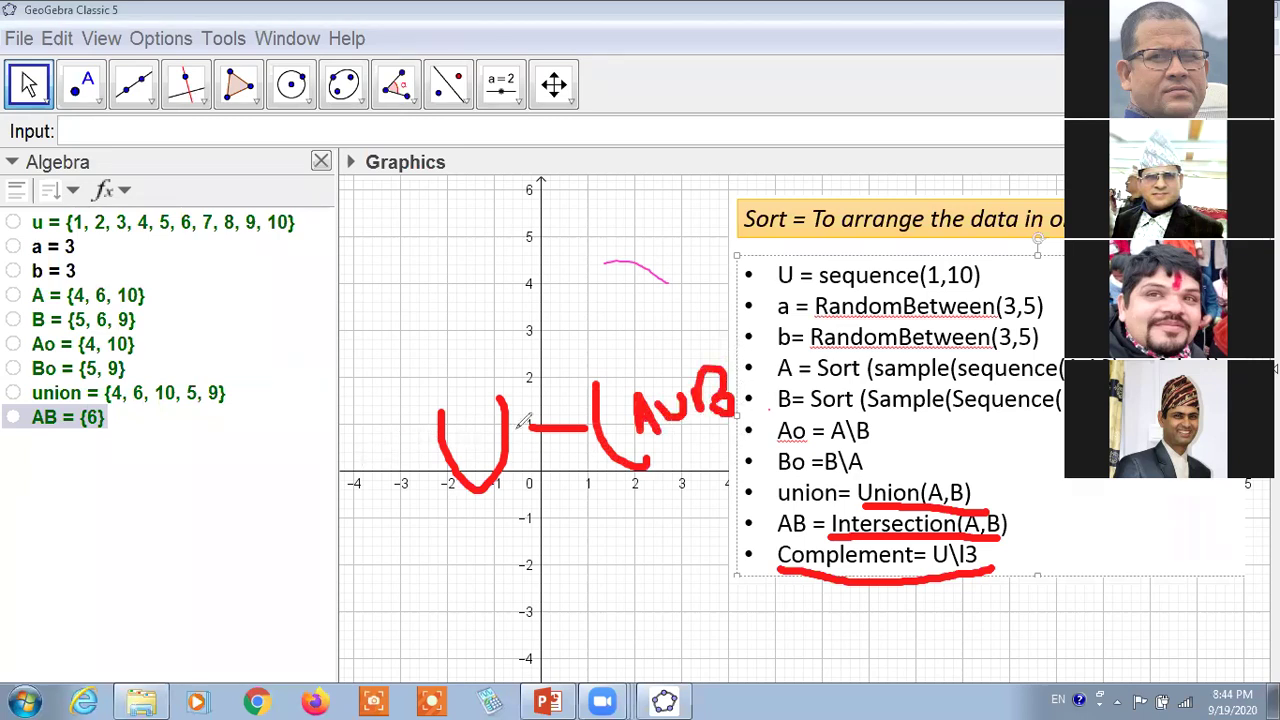
left_click_drag(724, 350, 742, 436)
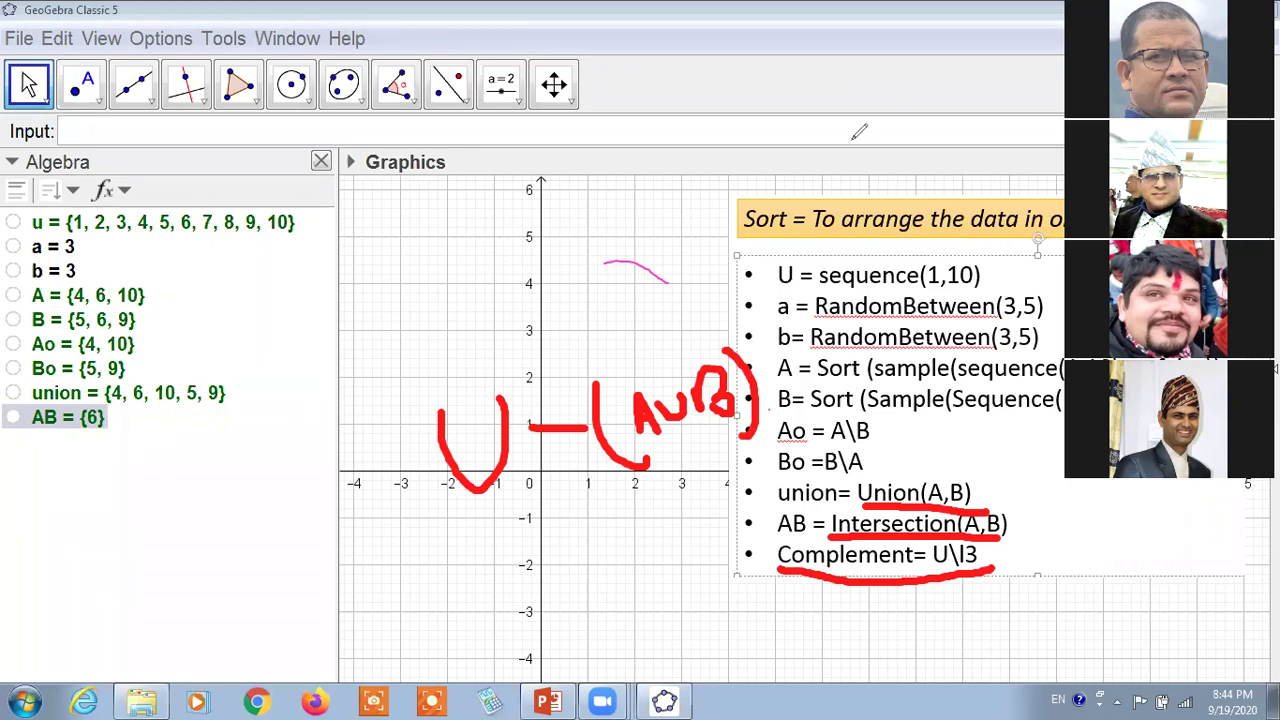
key("e")
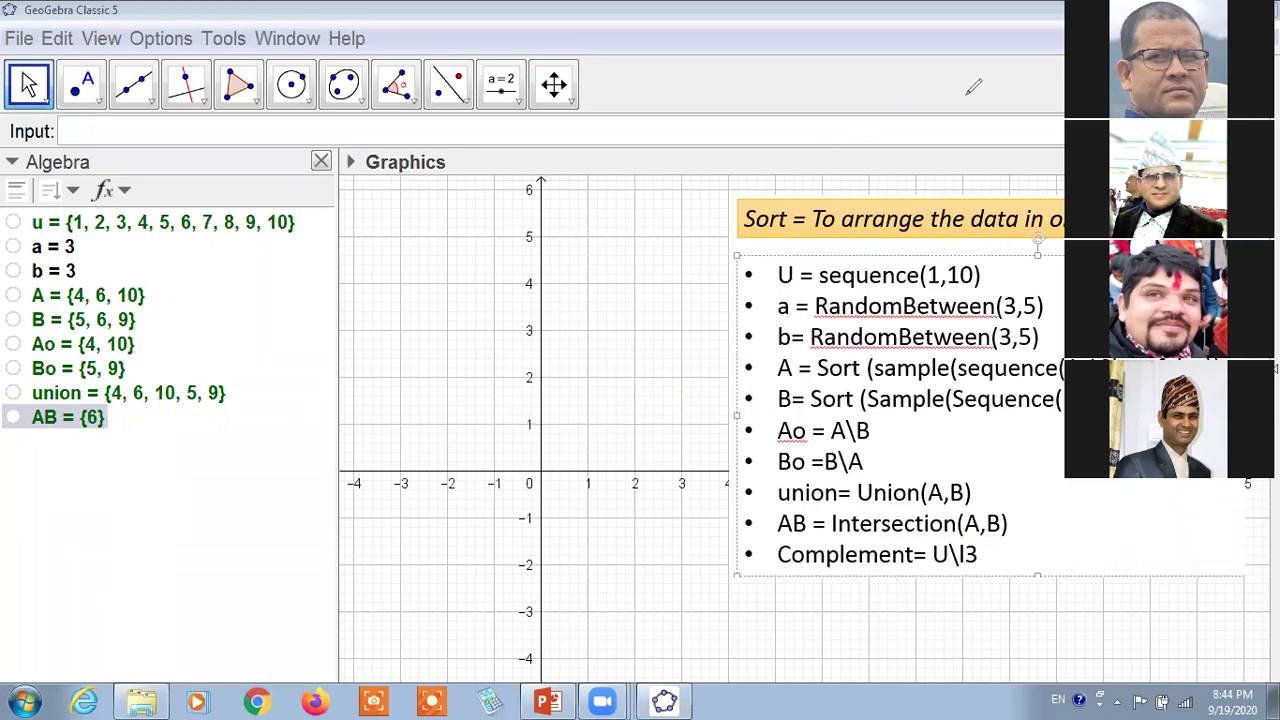
Step: Define the complement list com as u\union
left_click(152, 133)
type("com")
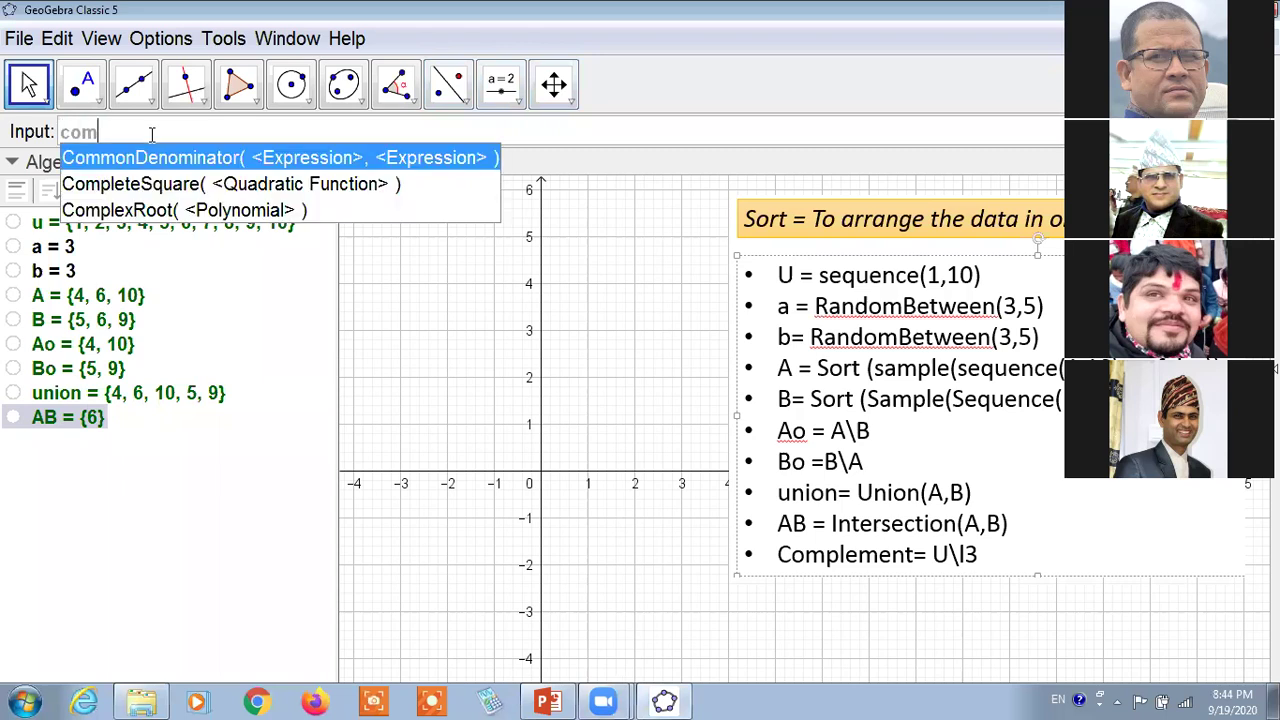
type("=u")
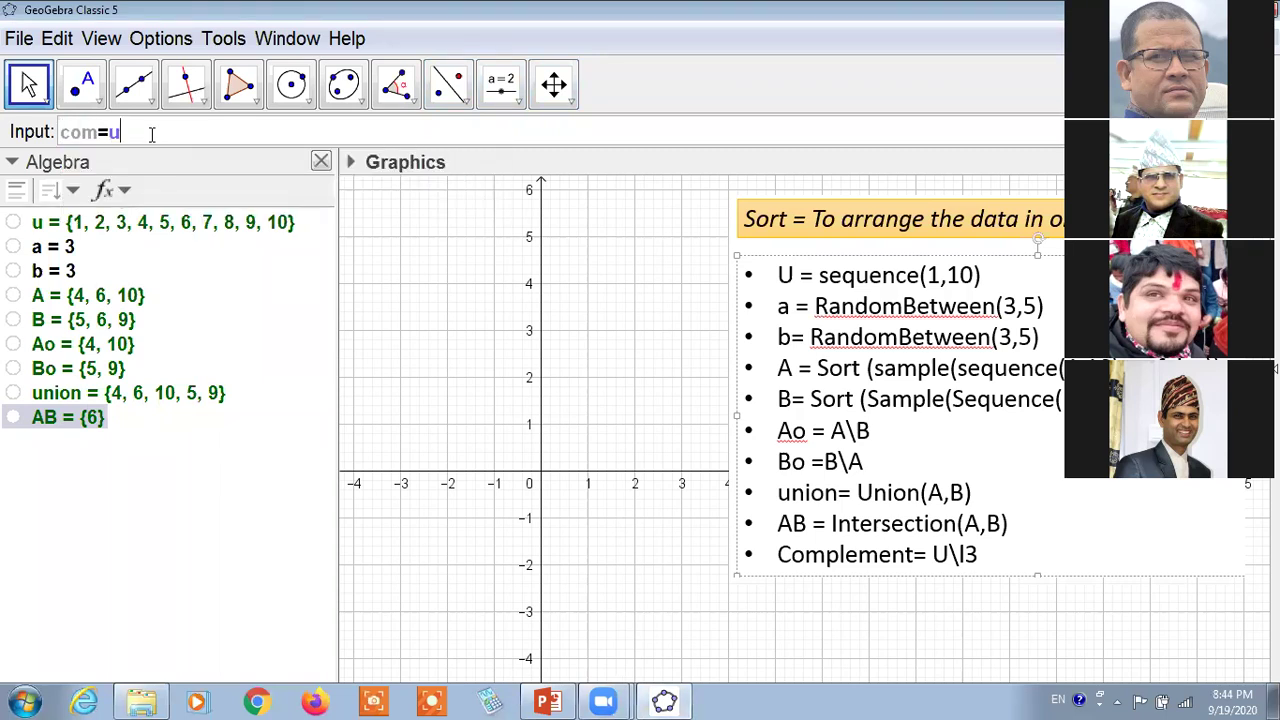
type("\\union")
key("Return")
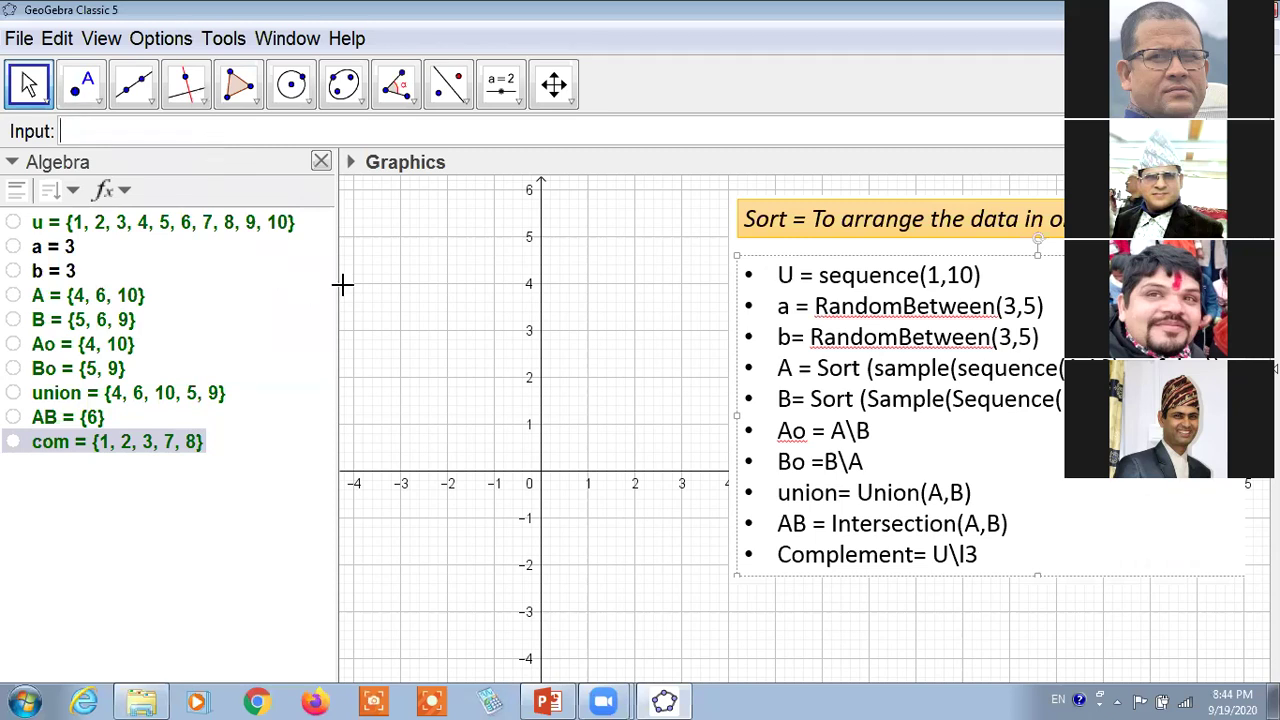
Step: Delete the formula image from the Graphics view, narrow the Algebra view and restore the standard view
left_click_drag(336, 304, 308, 308)
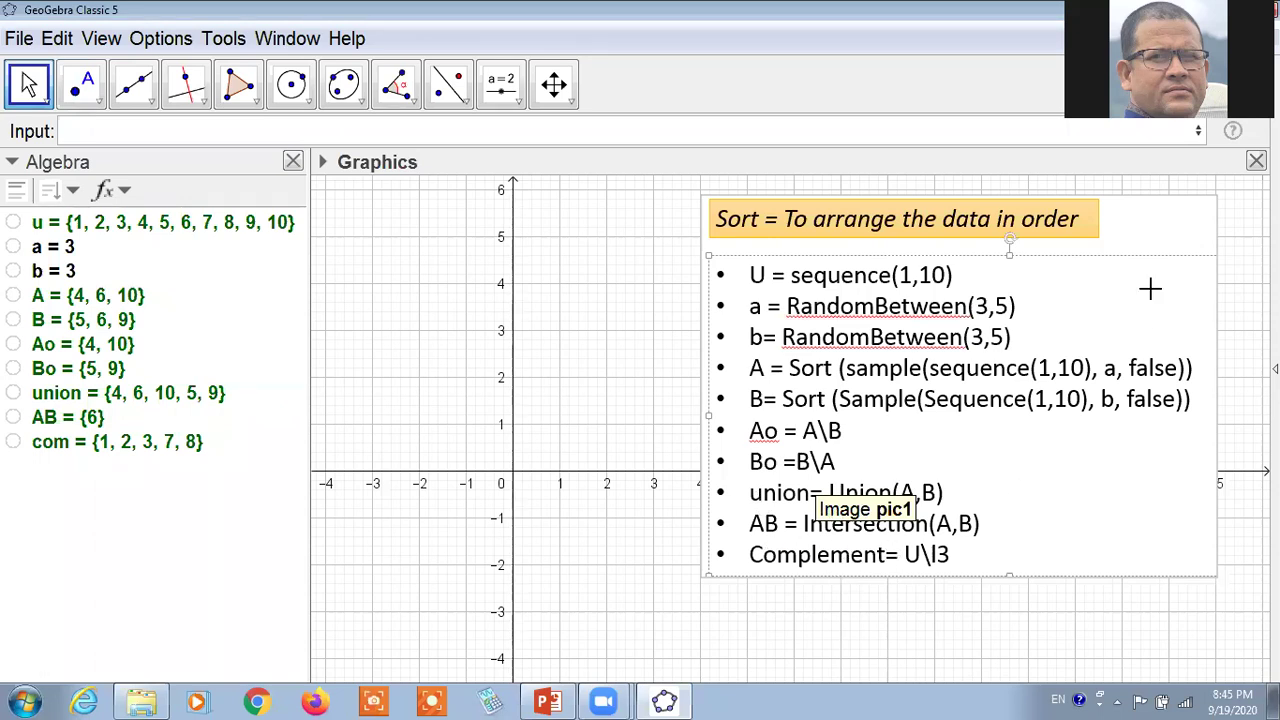
key("Delete")
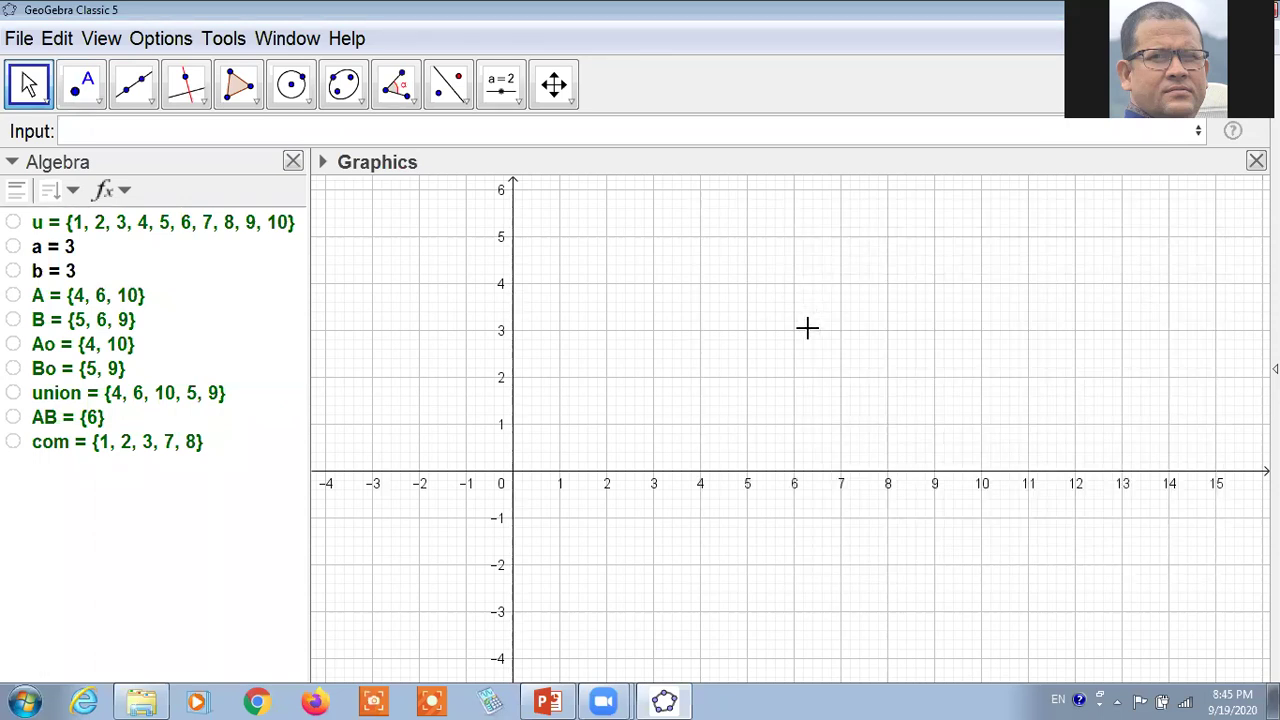
left_click_drag(309, 326, 258, 326)
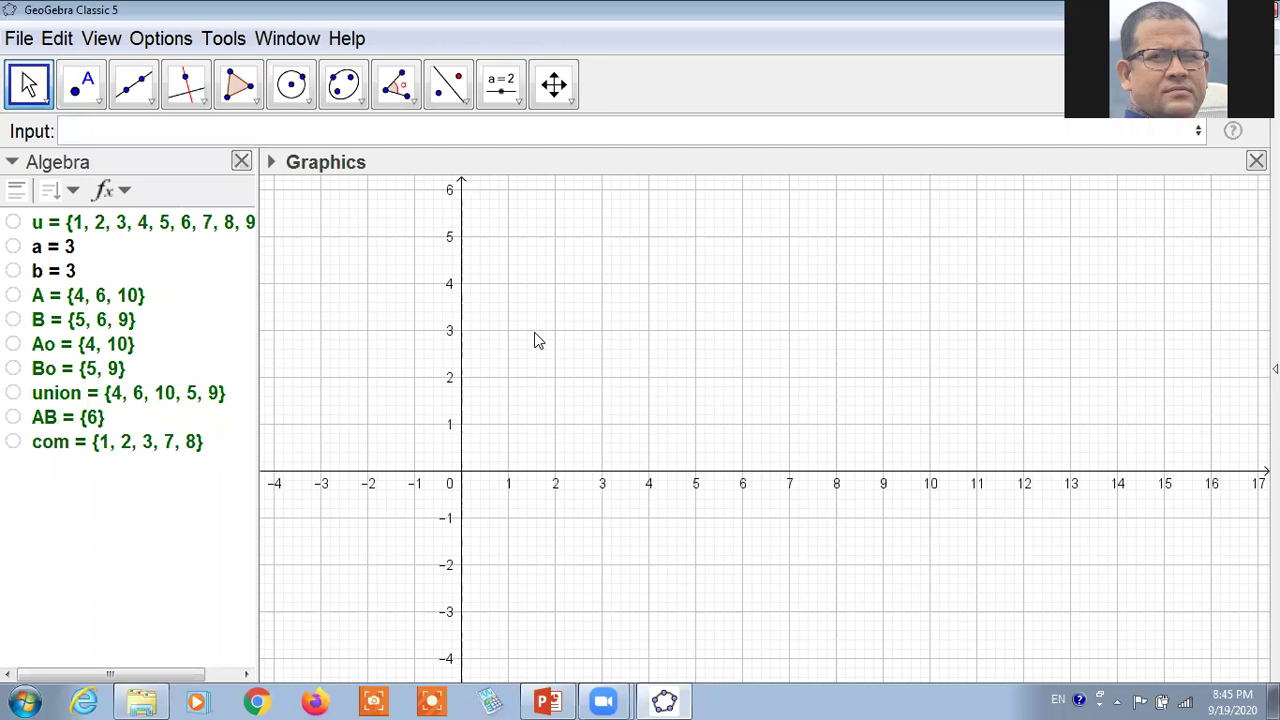
key("ctrl+m")
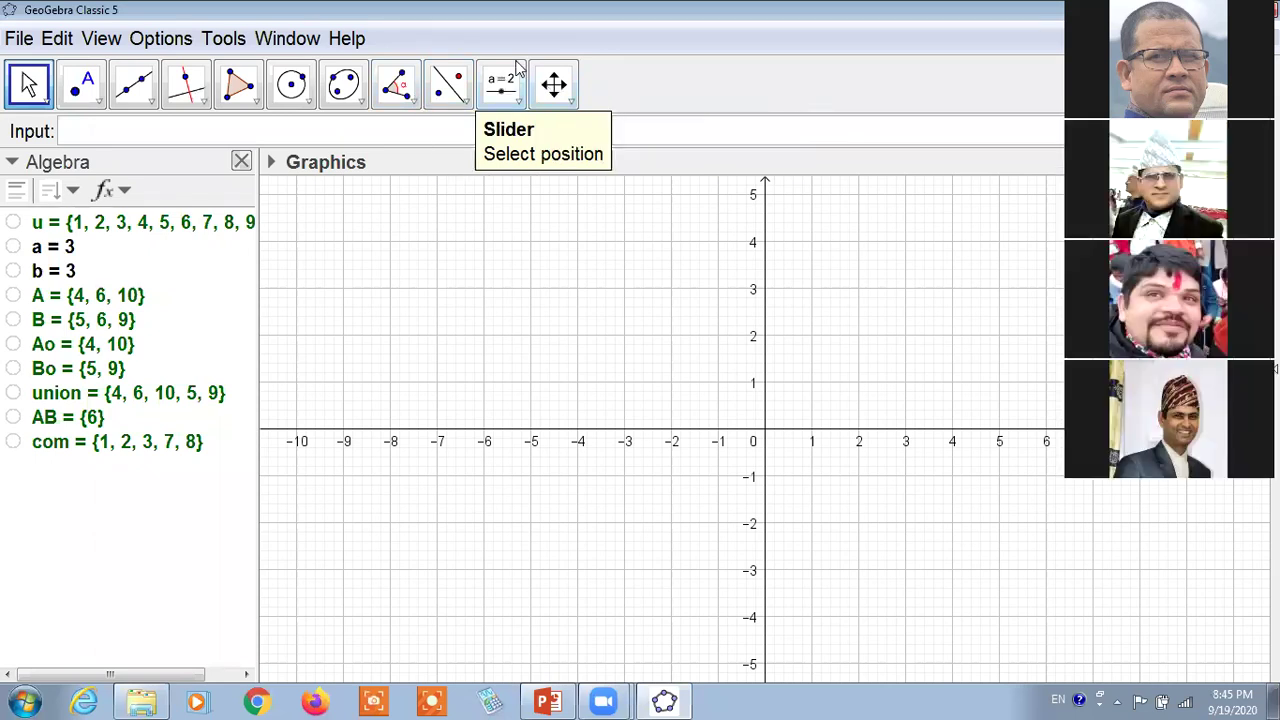
Step: Start a new LaTeX text in the first quadrant of the Graphics view, beginning with "\text{ If U="
left_click(516, 70)
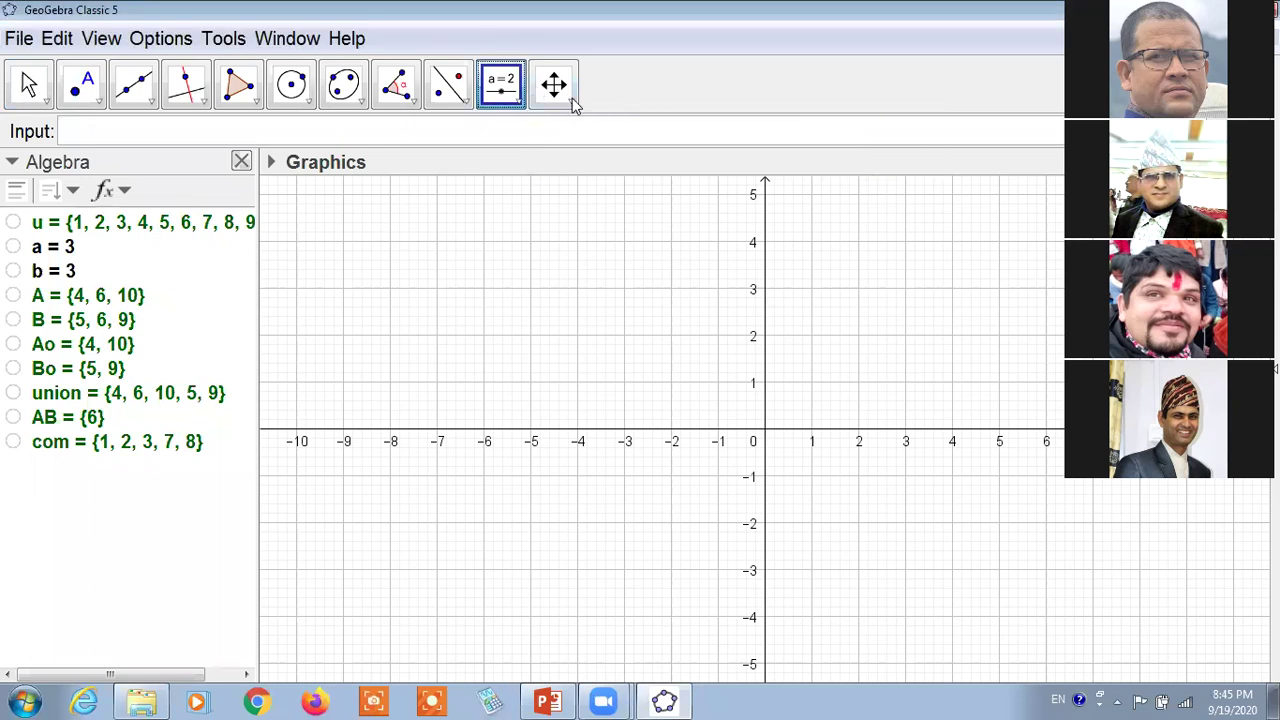
left_click(908, 262)
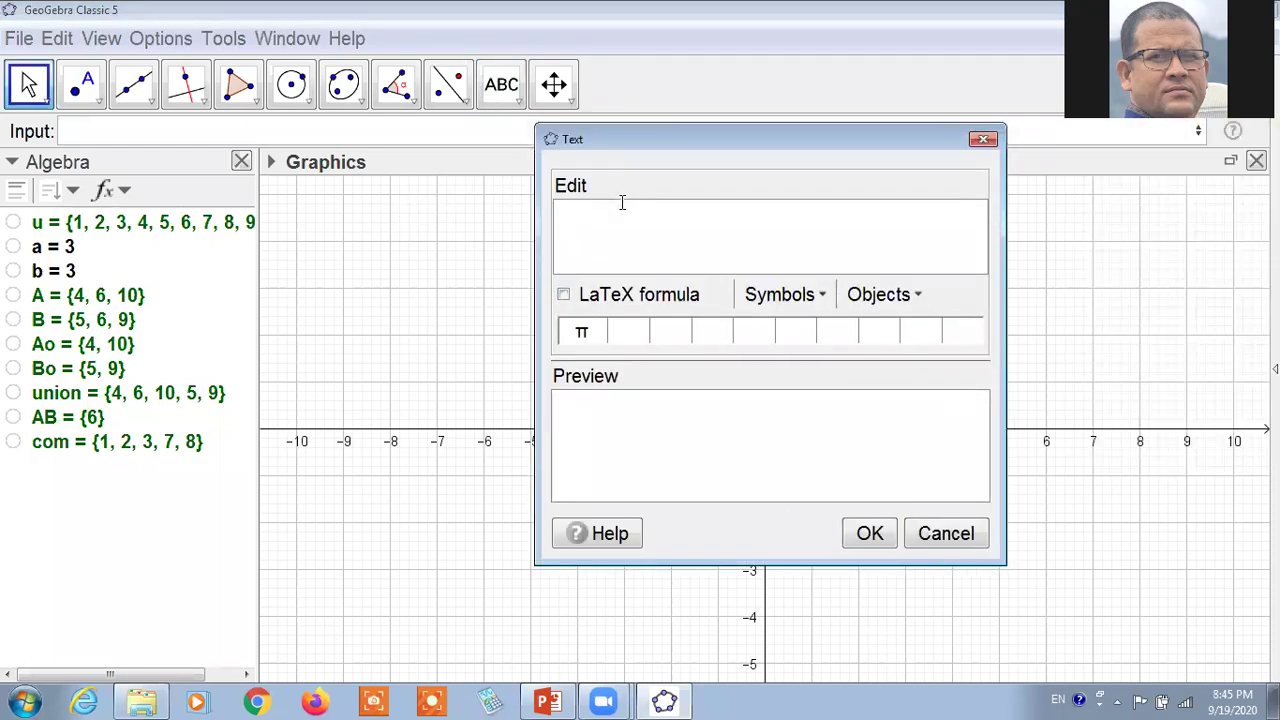
type("\\text{")
type("K")
key("BackSpace")
type("If U=")
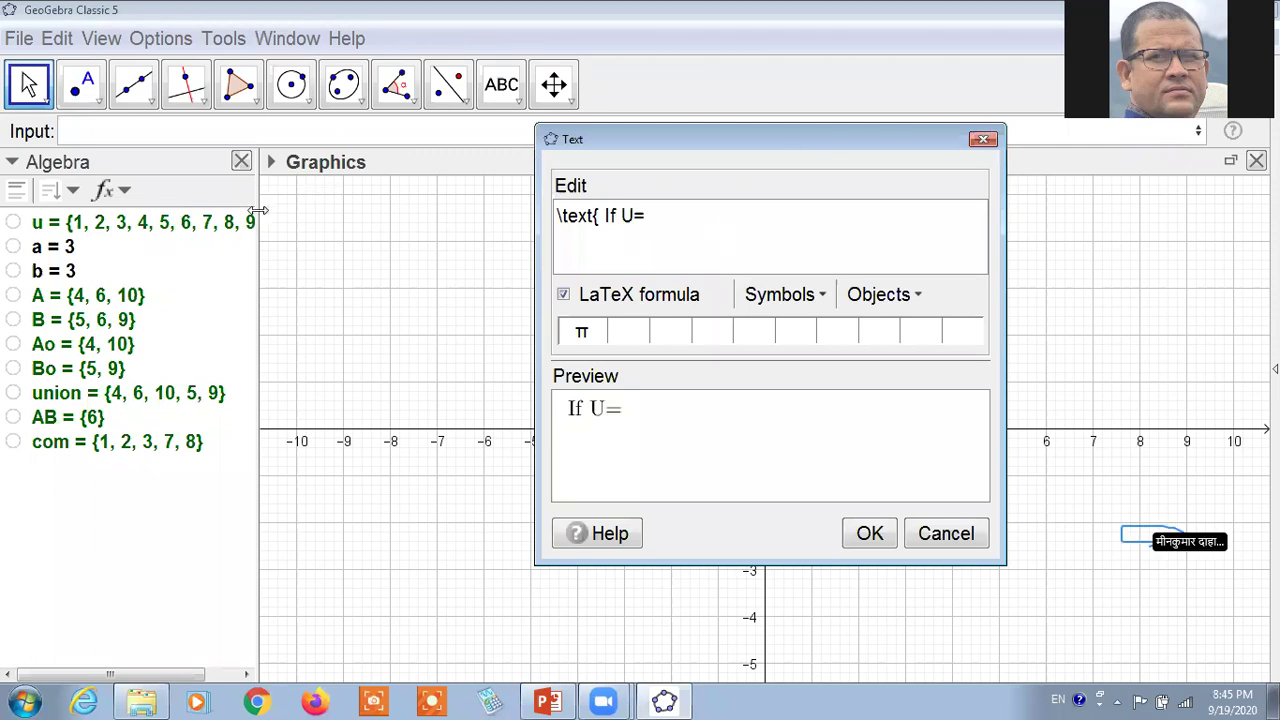
Step: Widen the Algebra view to fit the whole list u and insert u as a dynamic value after "U="
left_click_drag(258, 216, 323, 249)
left_click(631, 222)
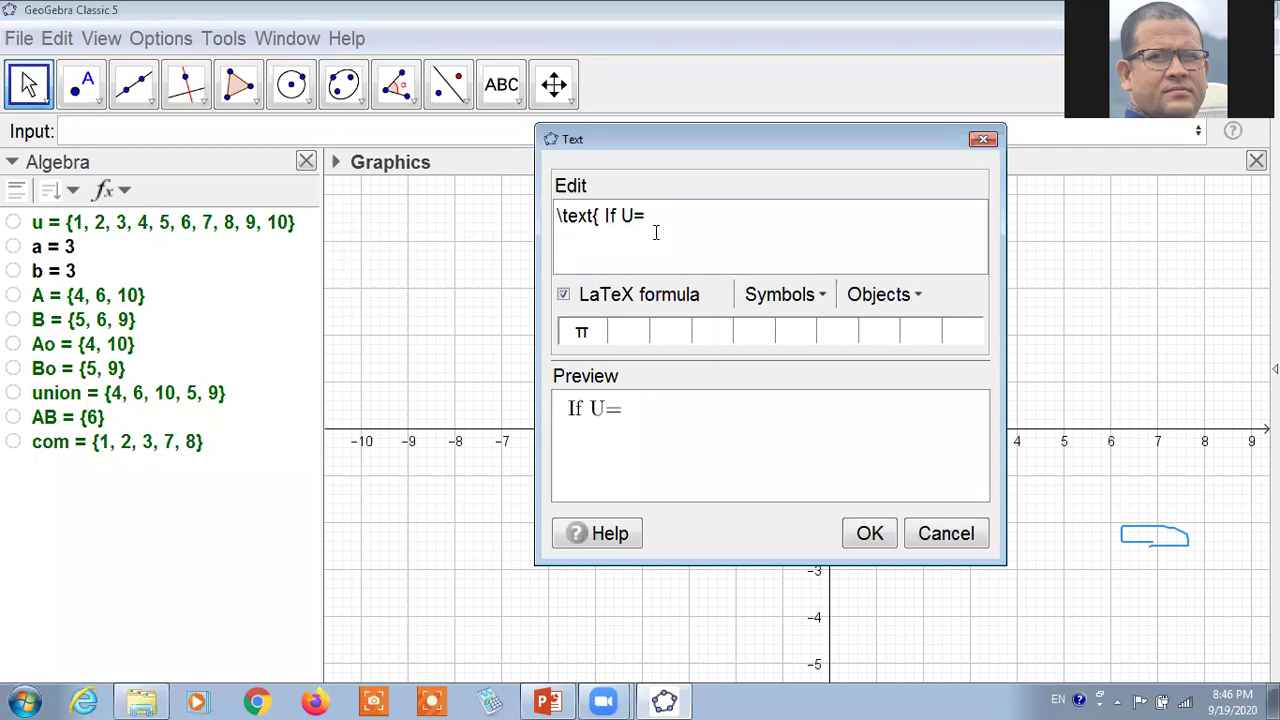
left_click_drag(247, 229, 749, 237)
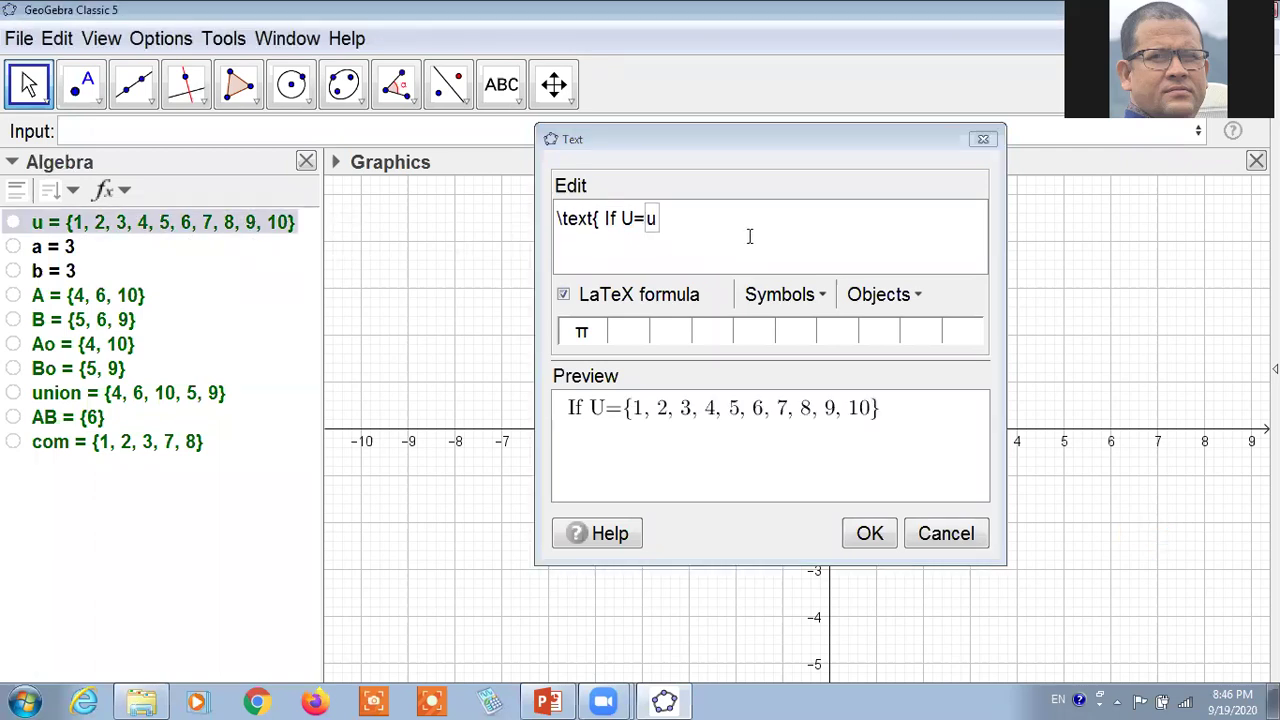
Step: Continue the text with " , A=" and insert list A as a dynamic value
type(",")
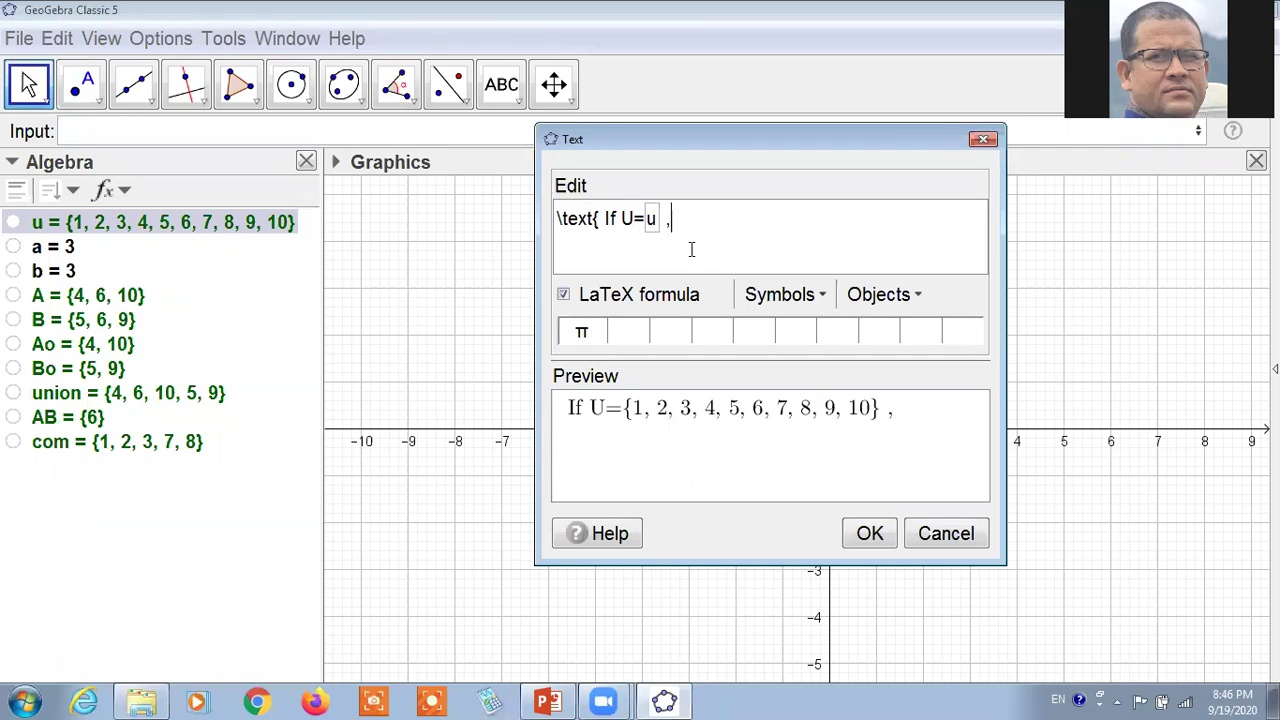
type(" A=")
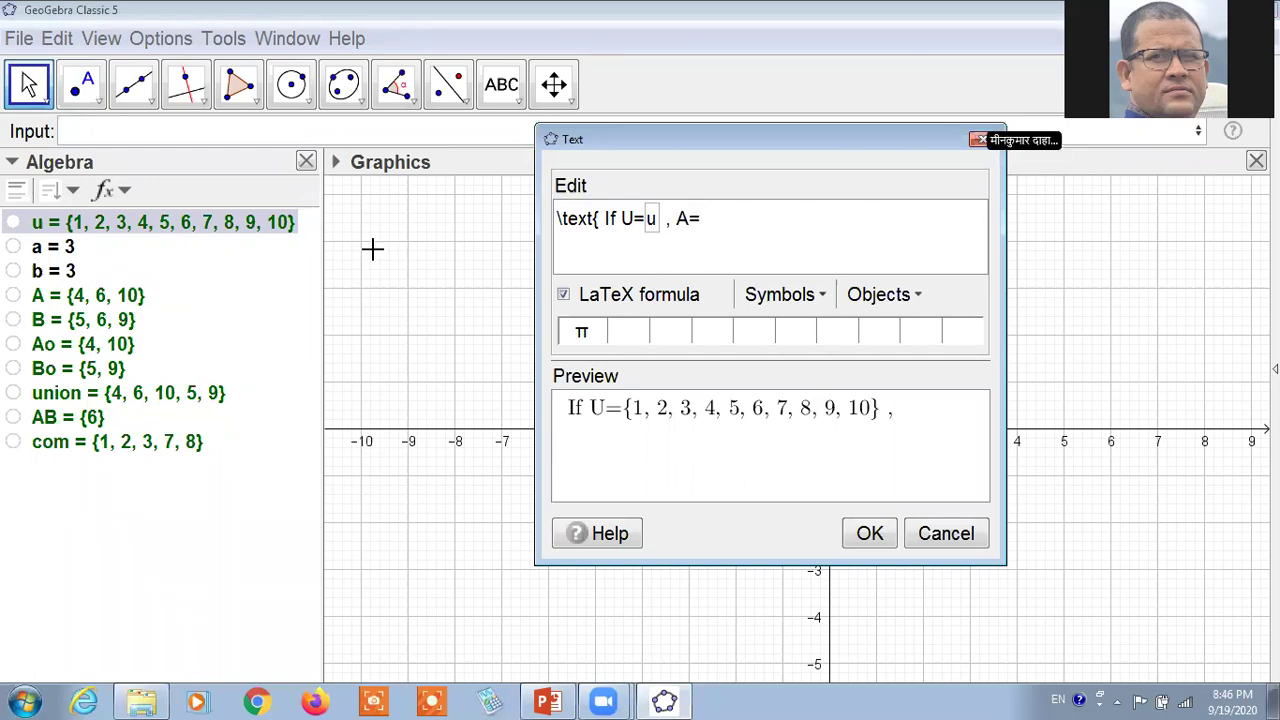
left_click(86, 300)
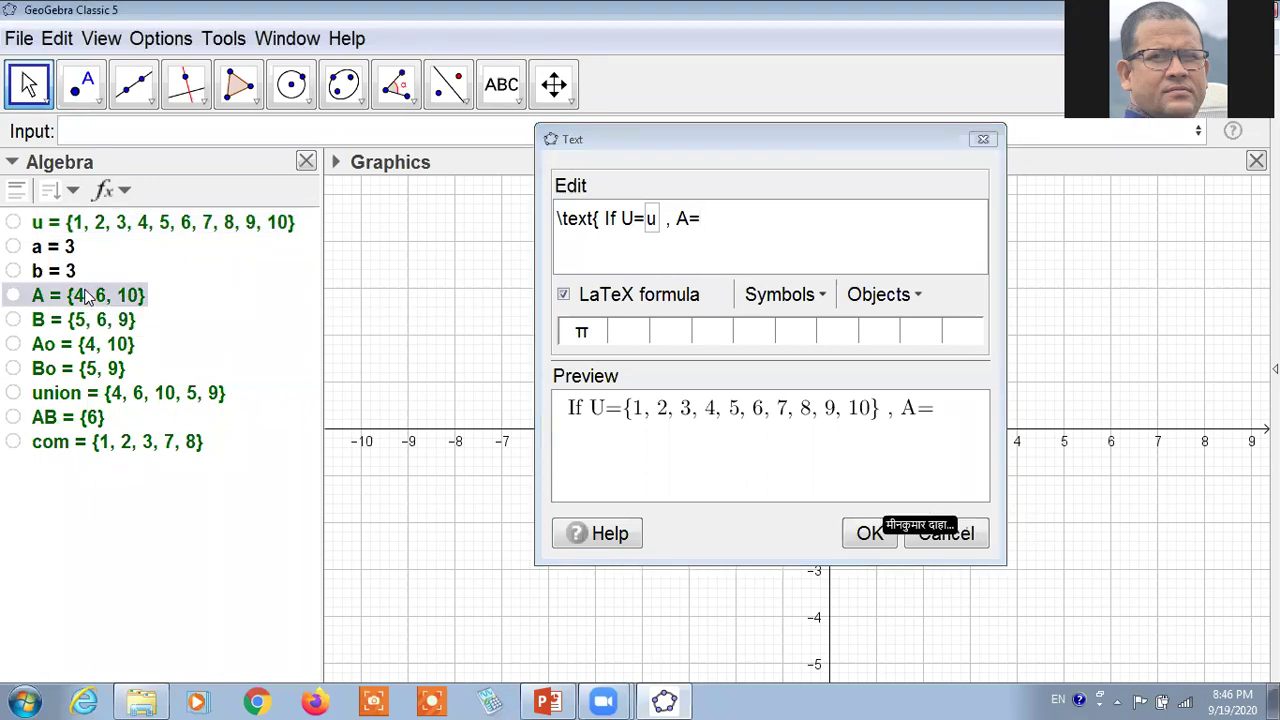
left_click(738, 222)
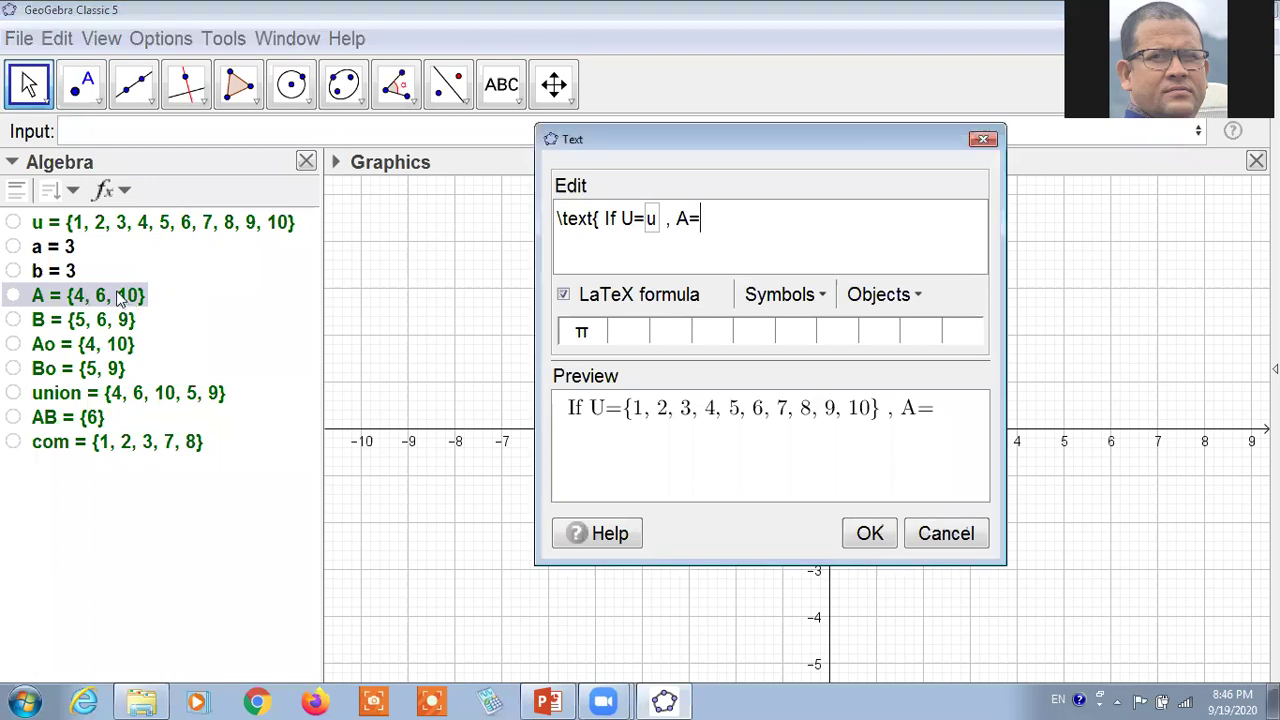
left_click(114, 296)
left_click(645, 255)
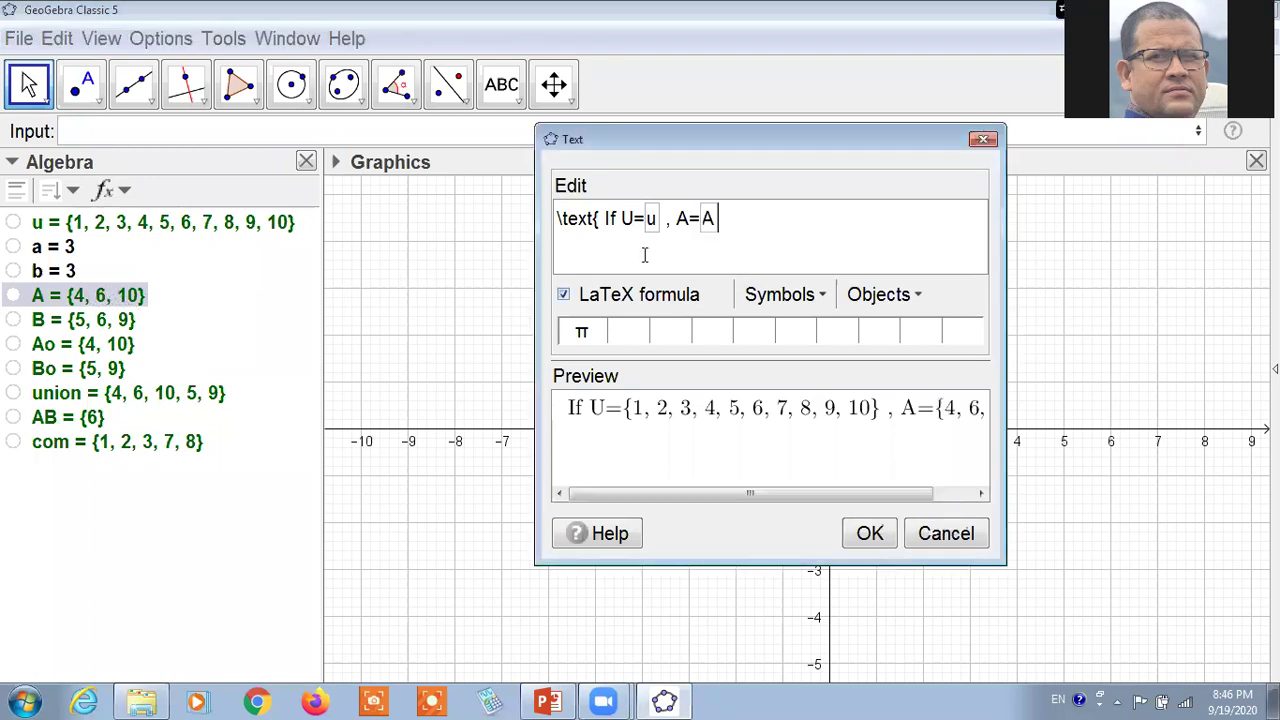
Step: Add " and B=" to the text and insert list B as a dynamic value
type("and")
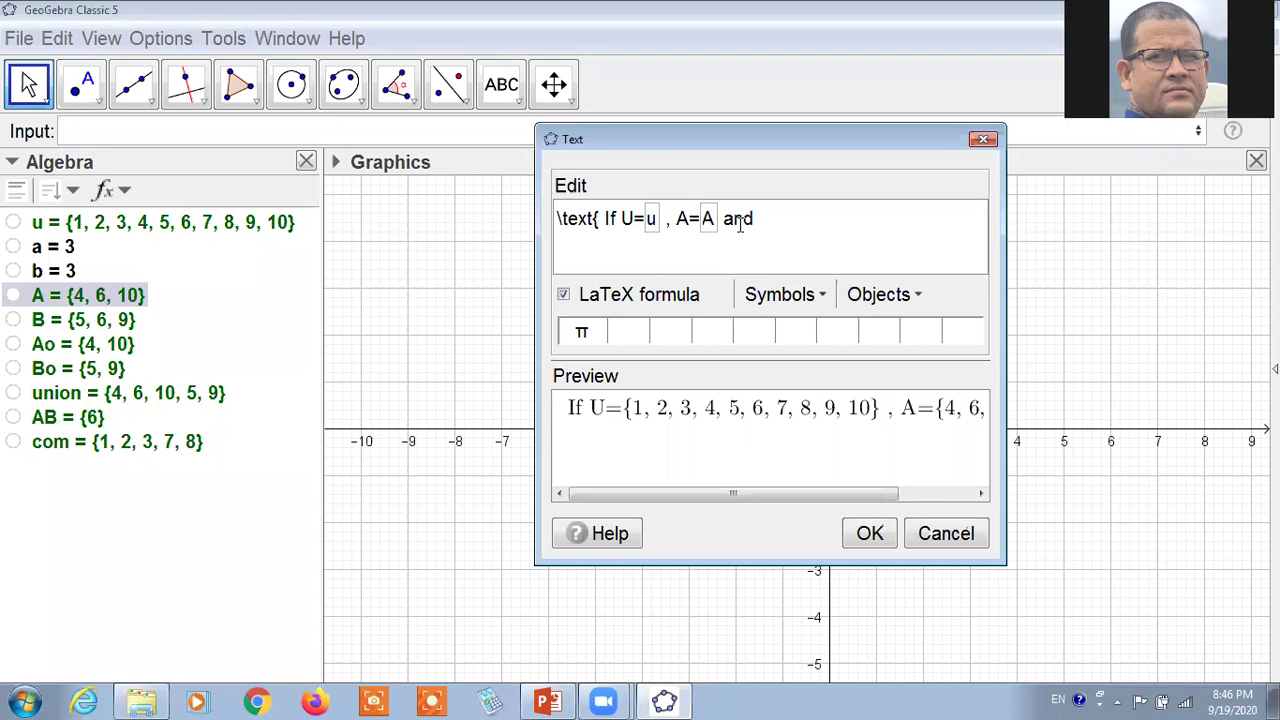
type(" B=")
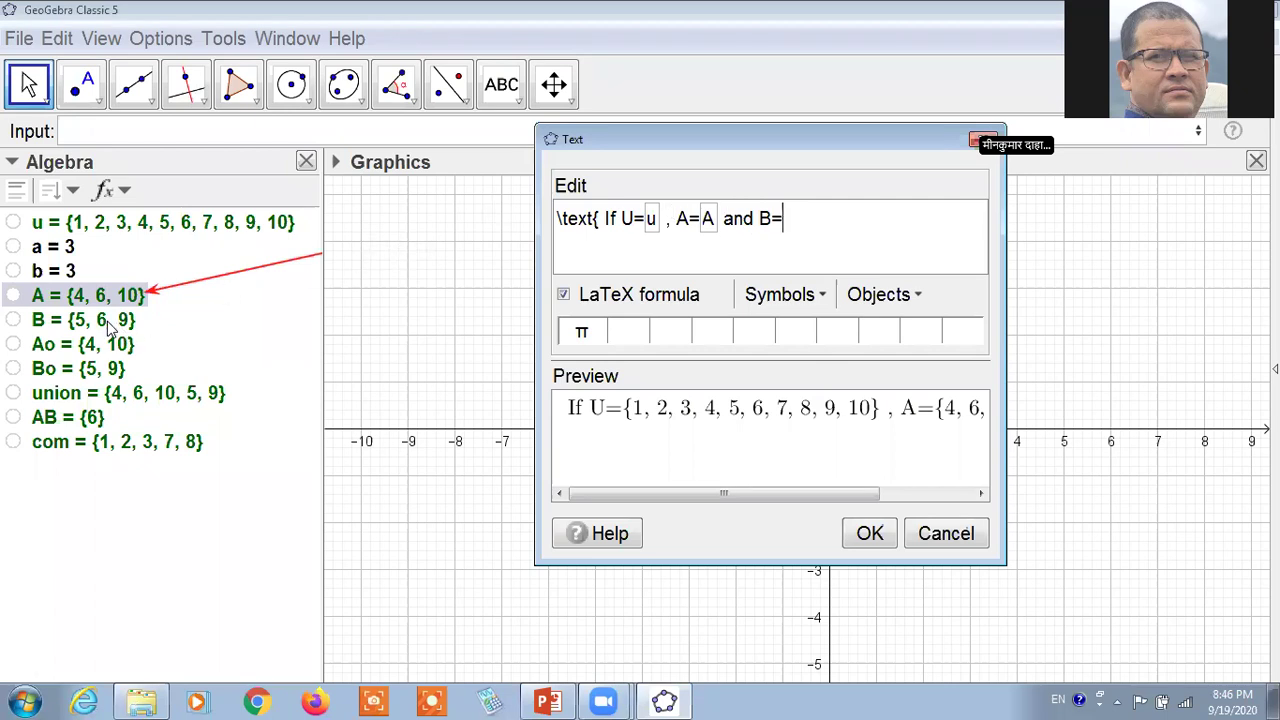
left_click(107, 322)
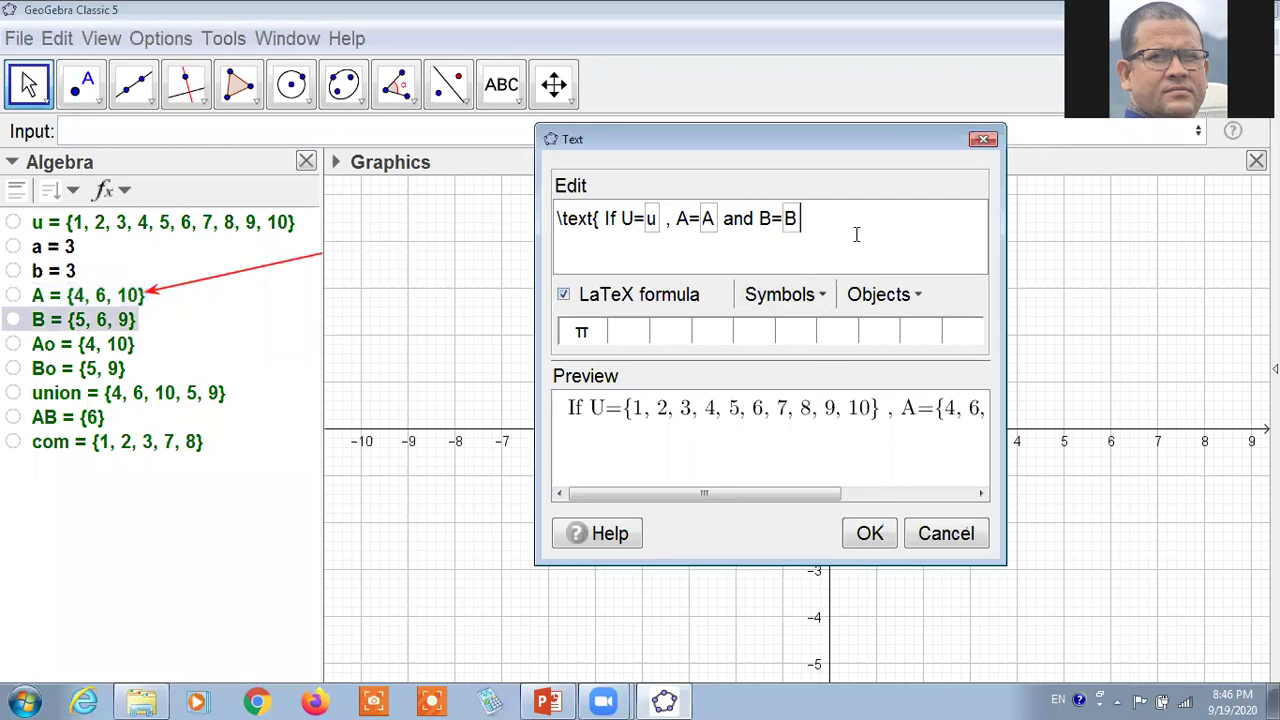
Step: Continue the question text with "then find A \cup B, A\cap B, A\minus B" and a LaTeX line break
type("then")
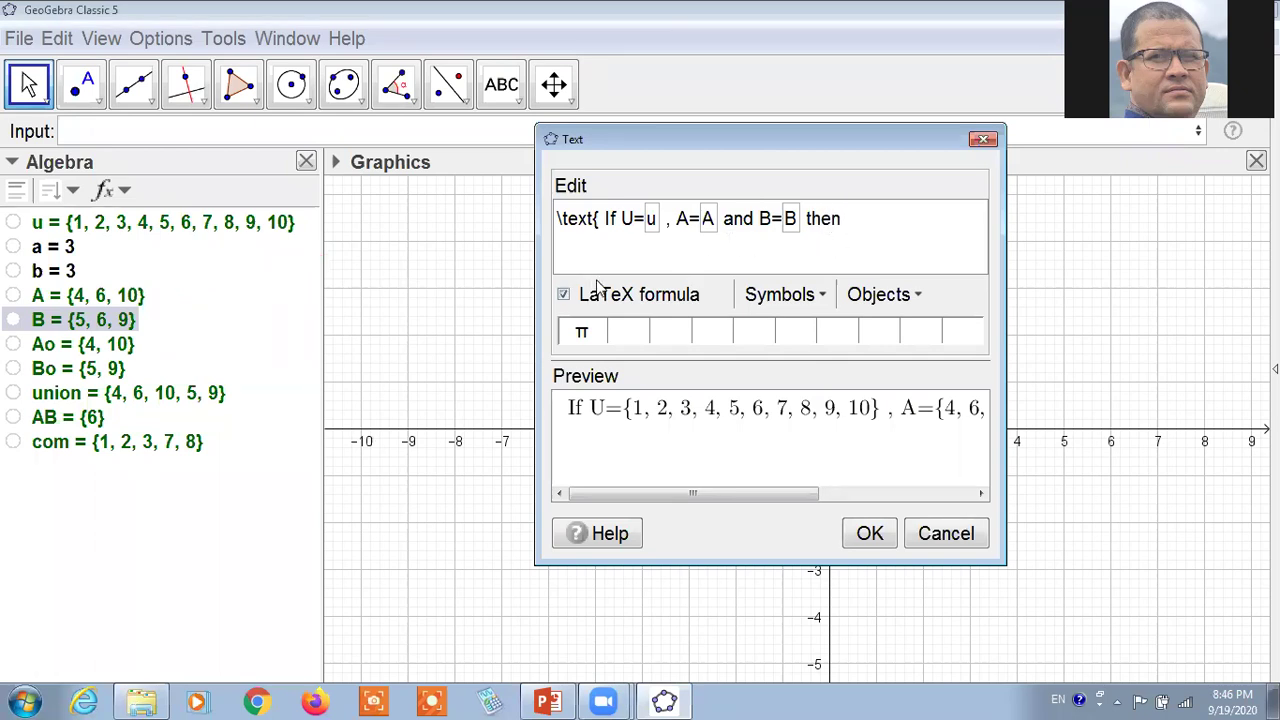
type("find A \\cup B")
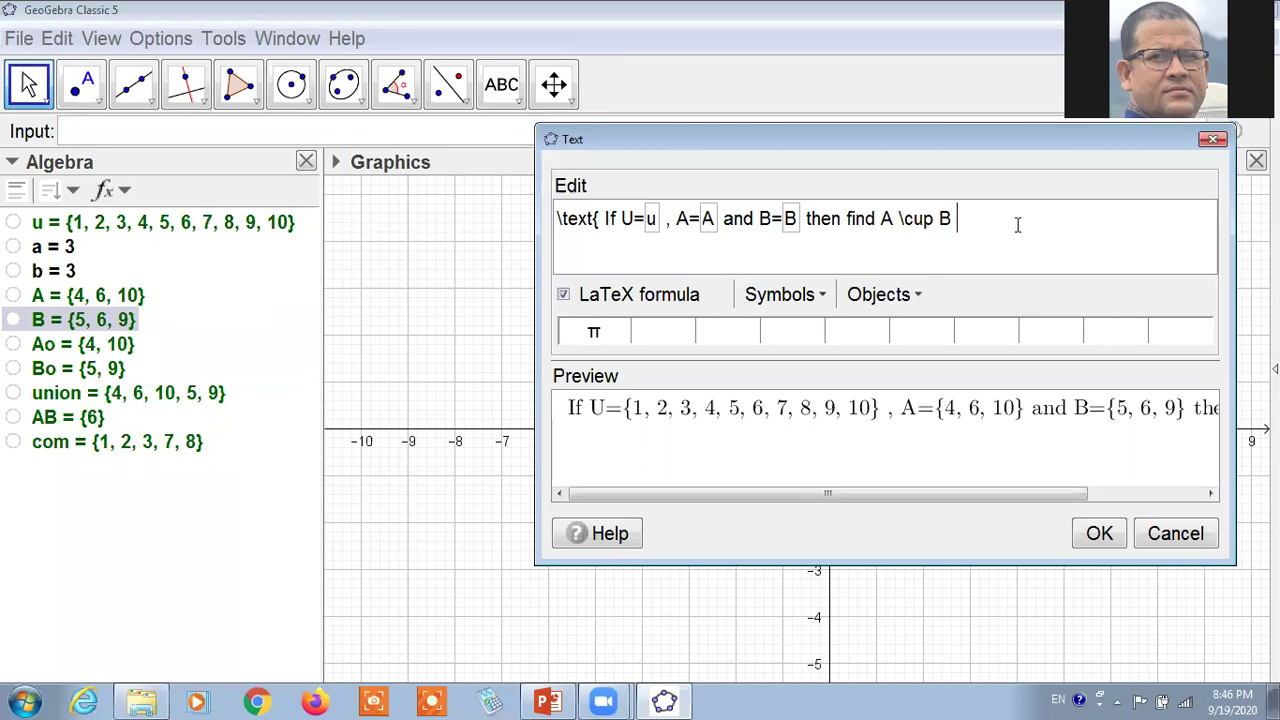
key("BackSpace")
type(", A\\ca")
type("p ")
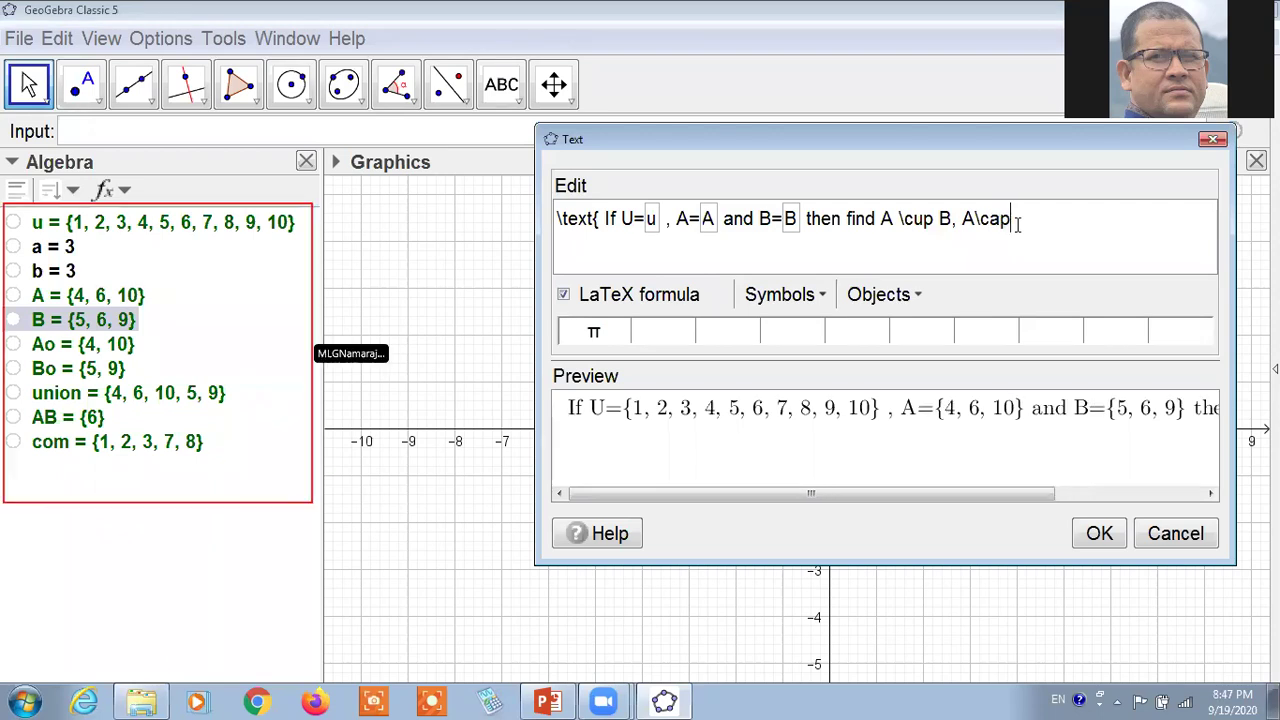
type("B")
key("BackSpace")
type(", A\\minus")
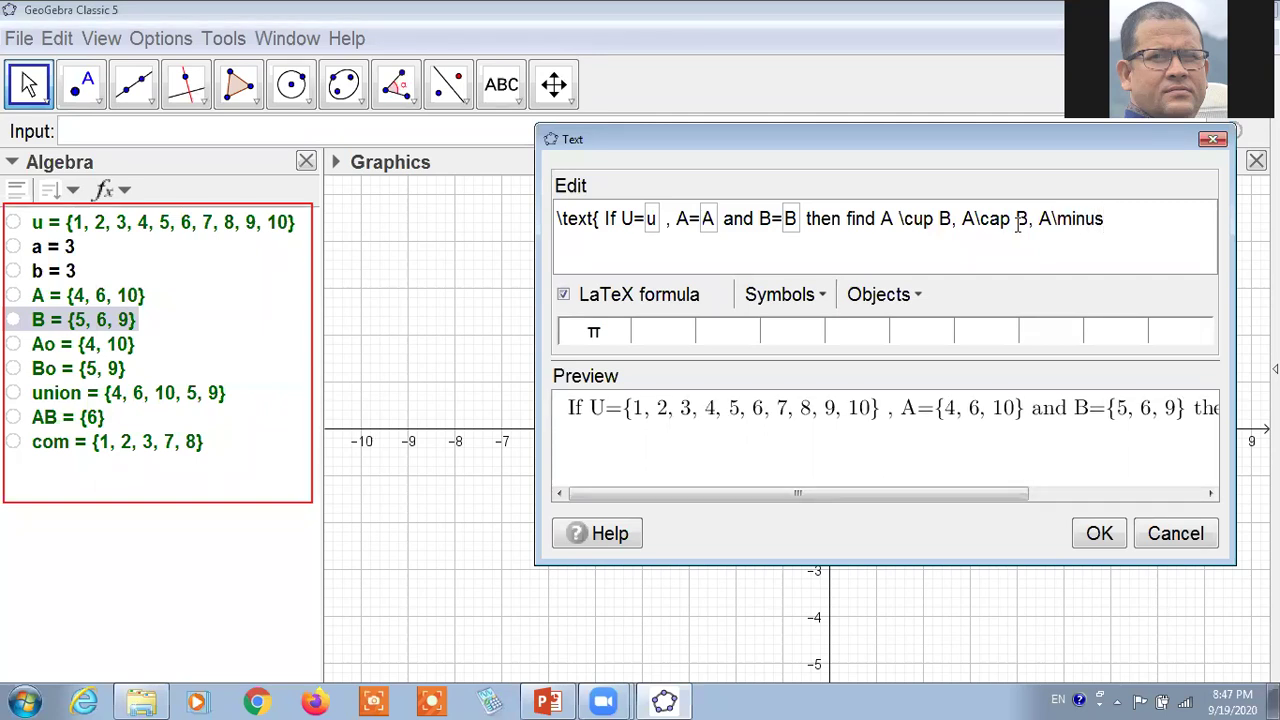
type(" B\\\\")
Step: Add "and \overline{A \cup B}" on the second line of the question text
left_click_drag(983, 143, 883, 148)
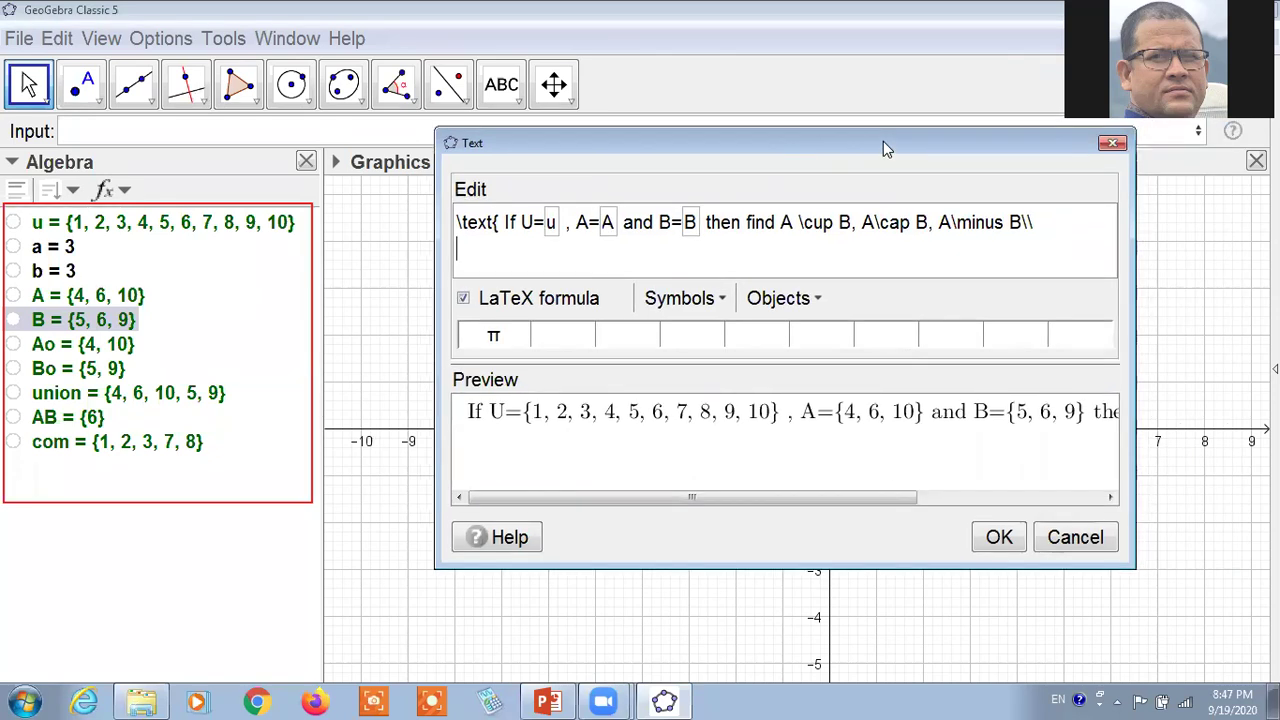
type("and")
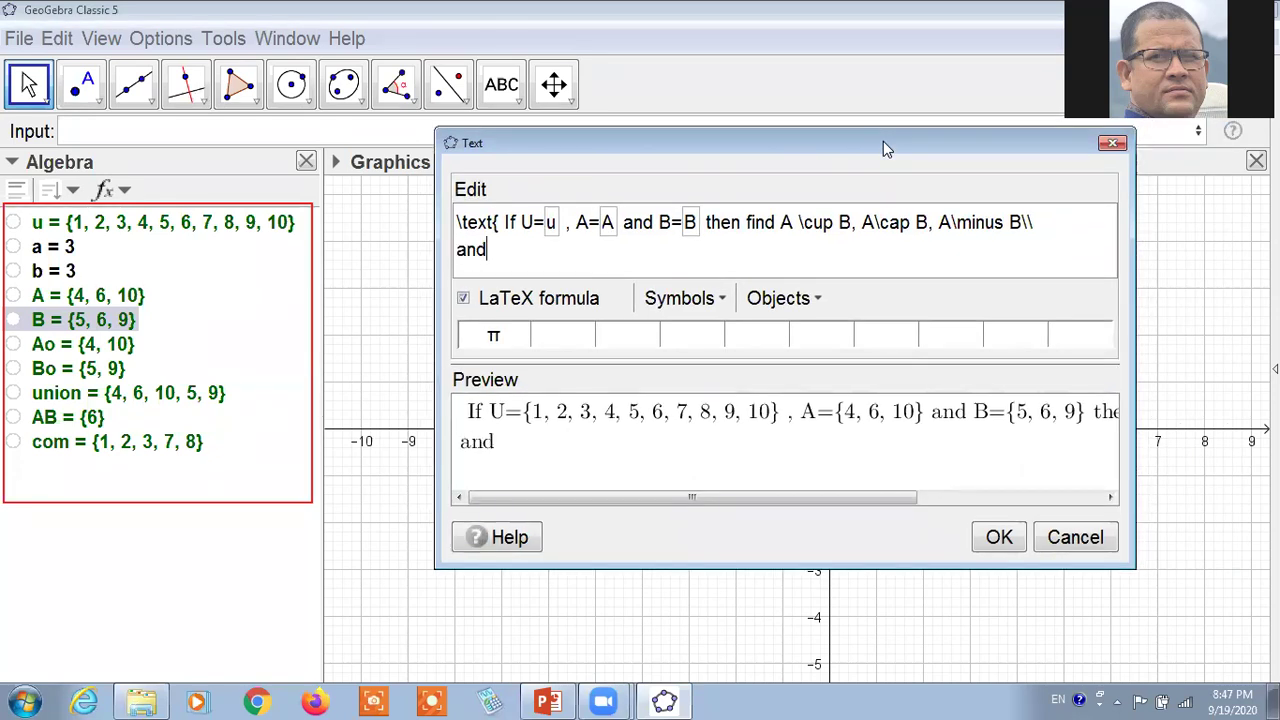
type(" \\overling")
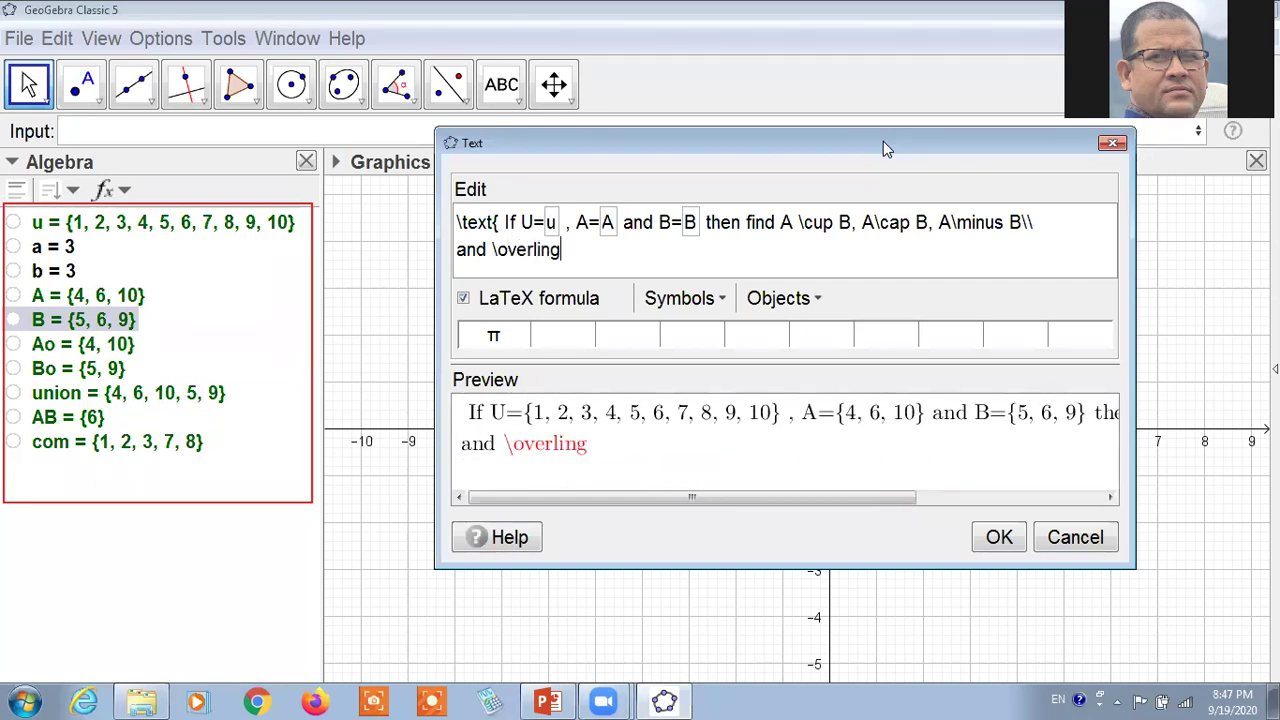
key("BackSpace")
type("e")
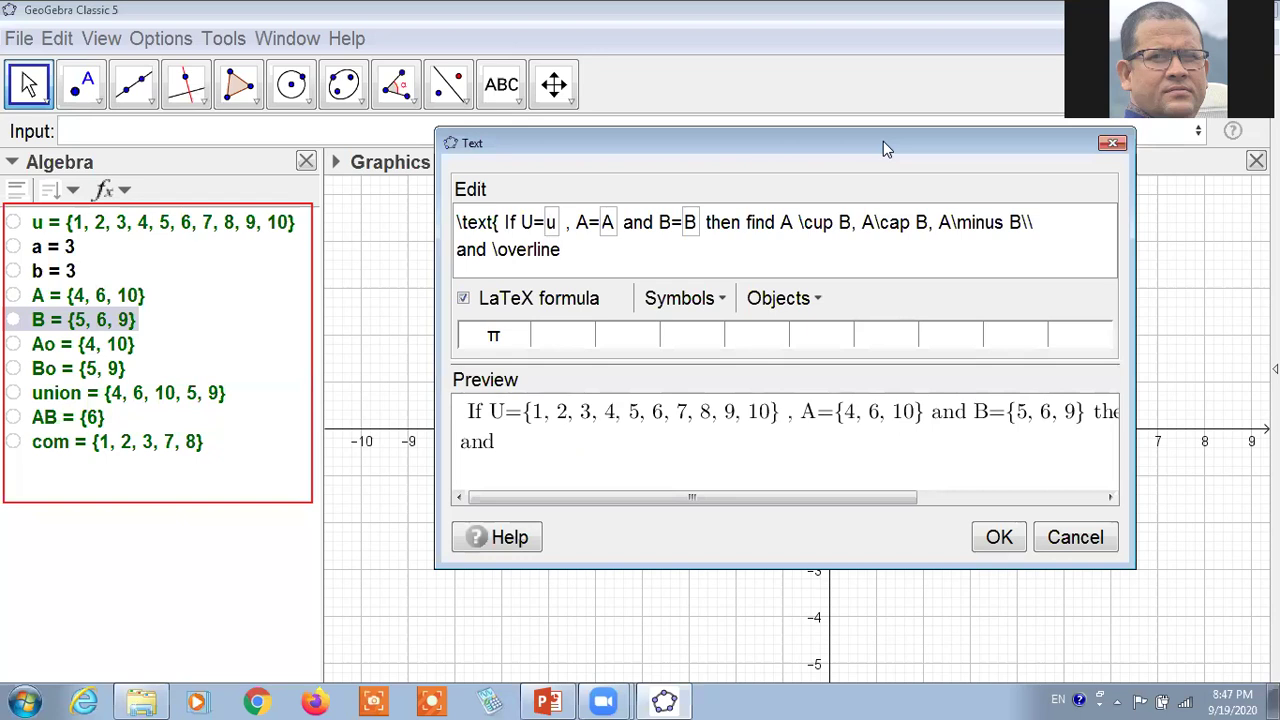
type("{A \\cup")
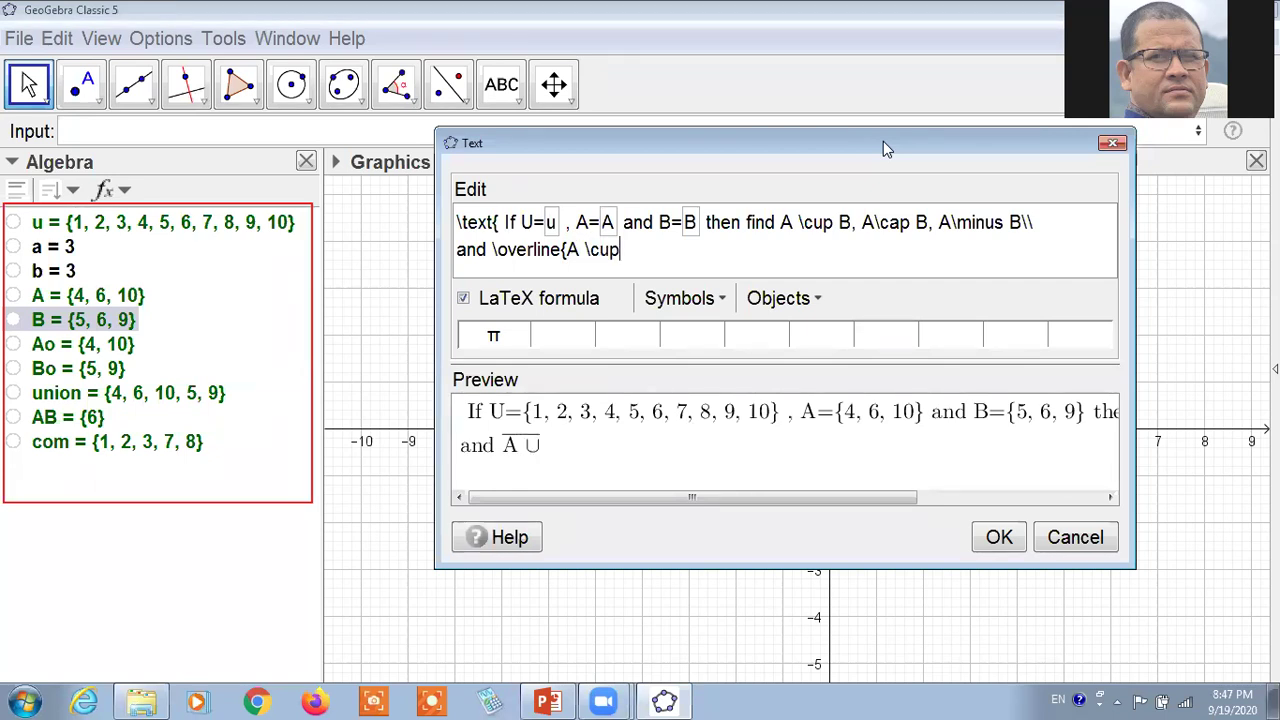
type(" B}")
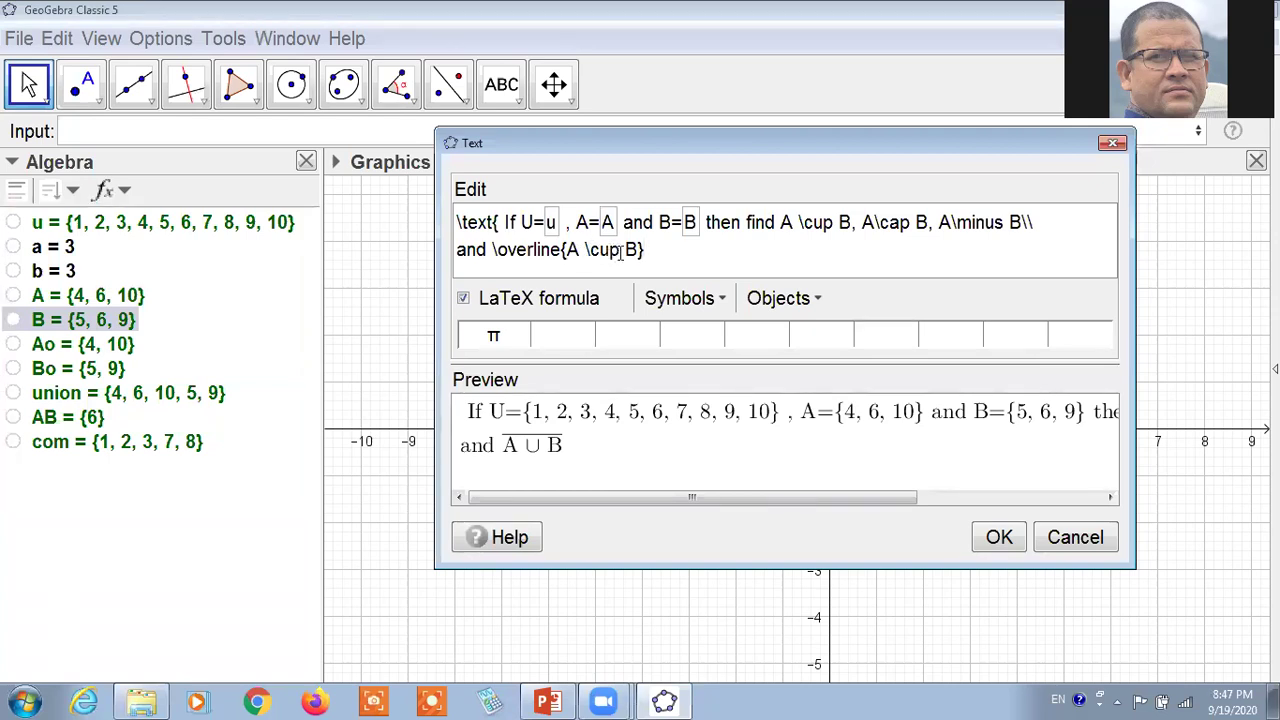
Step: Finish the question text with ". Also show in venn diagram" and create it
type(". Alsow")
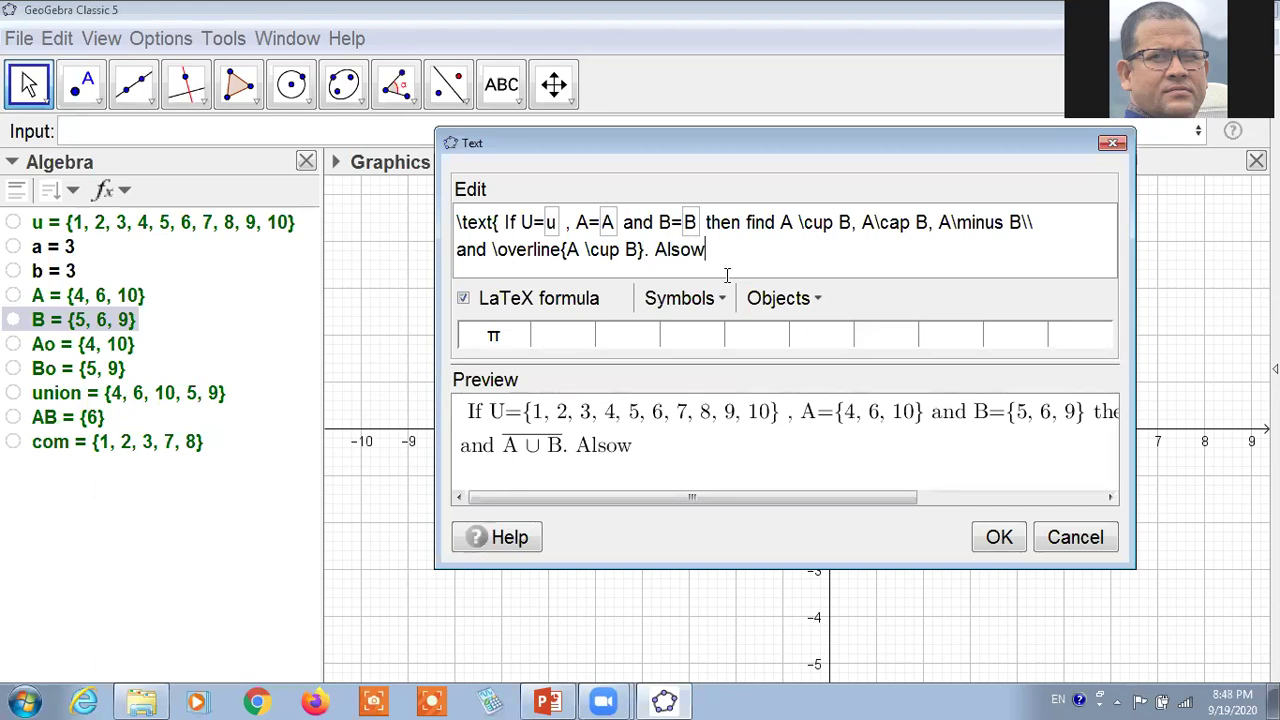
key("BackSpace")
type("show in venn diagram")
left_click(998, 540)
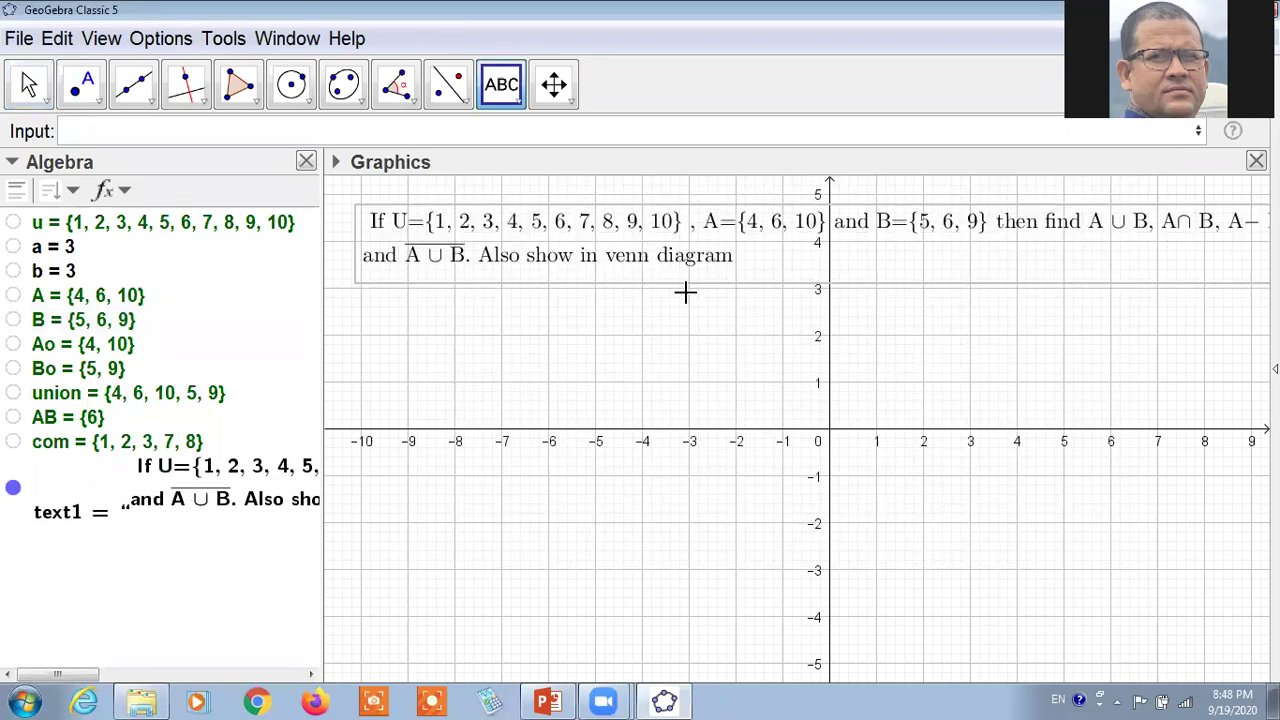
Step: Shift the question text slightly up and left, and narrow the Algebra view to make room for its full width
left_click_drag(352, 245, 346, 238)
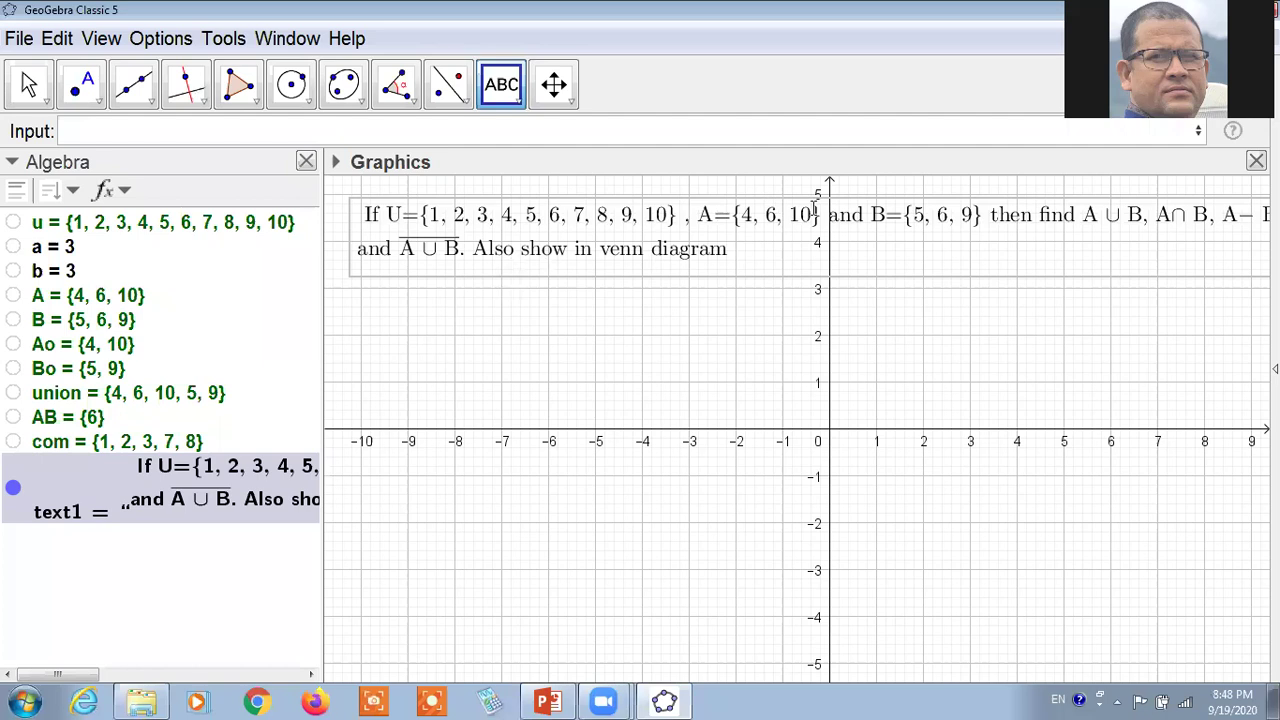
left_click(334, 248)
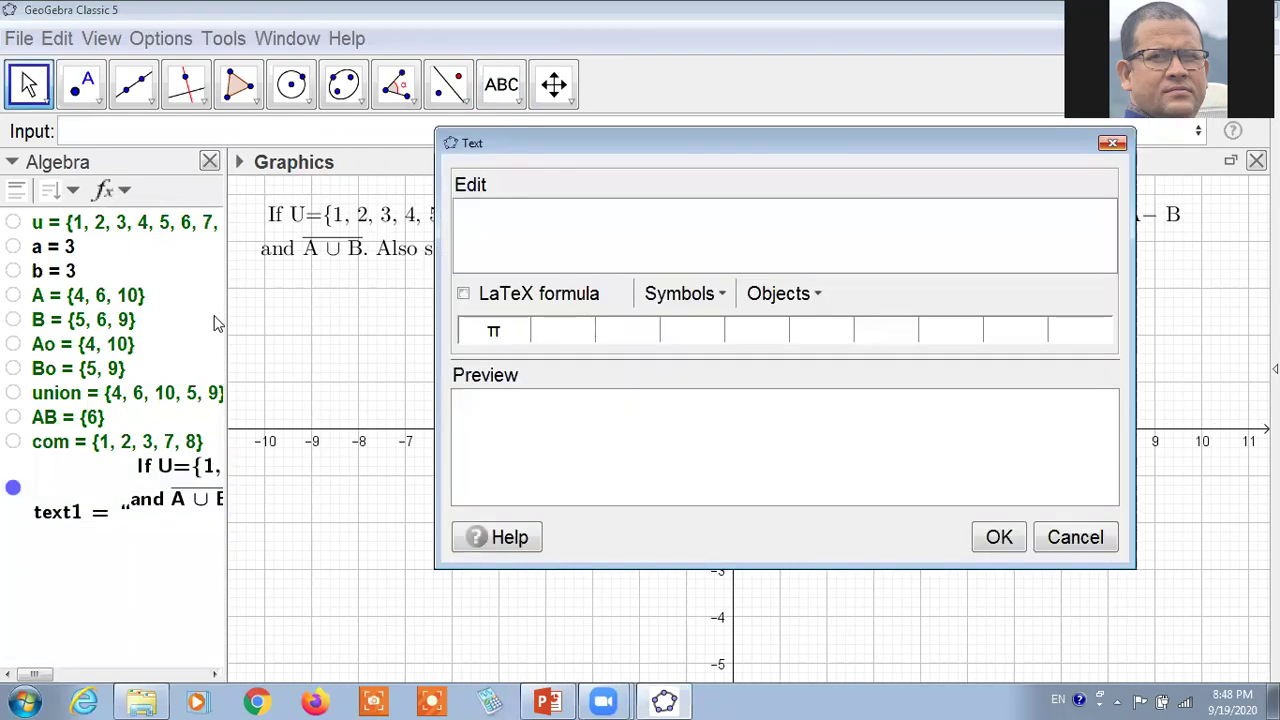
key("Escape")
Step: Show the objects' definitions in the Algebra view and hide the axes and grid in the Graphics view
key("ctrl+z")
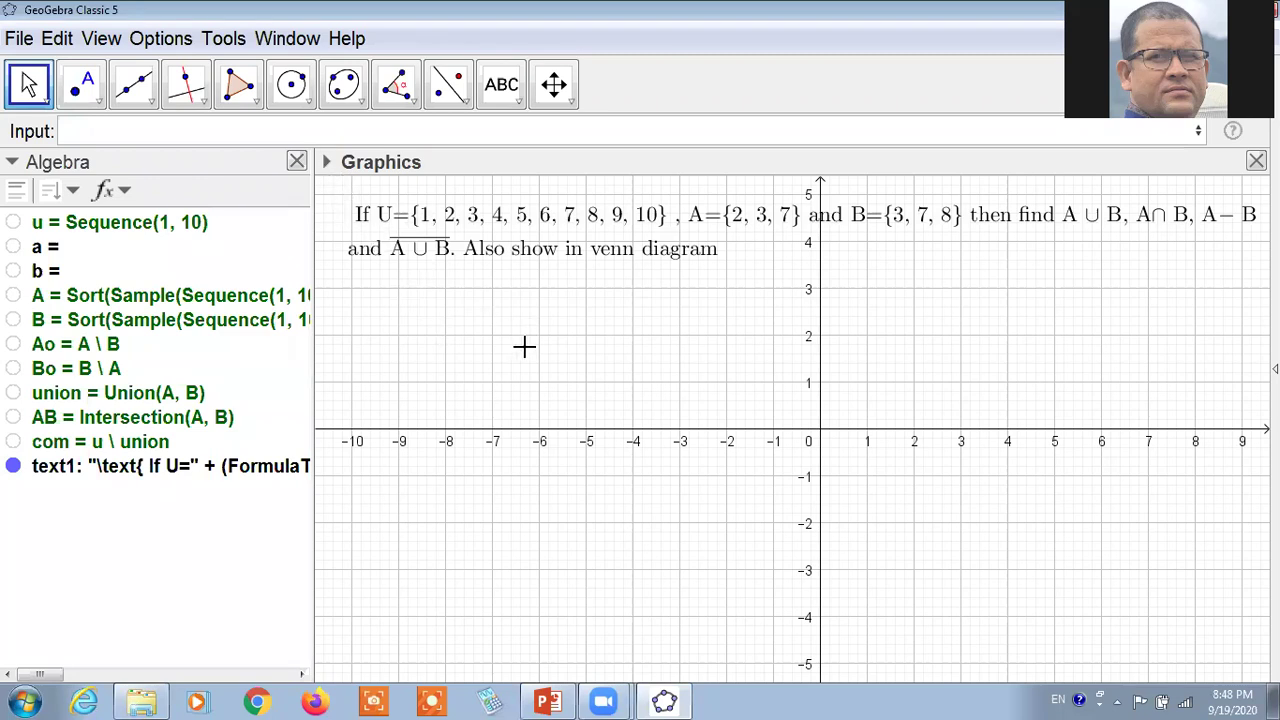
left_click(326, 162)
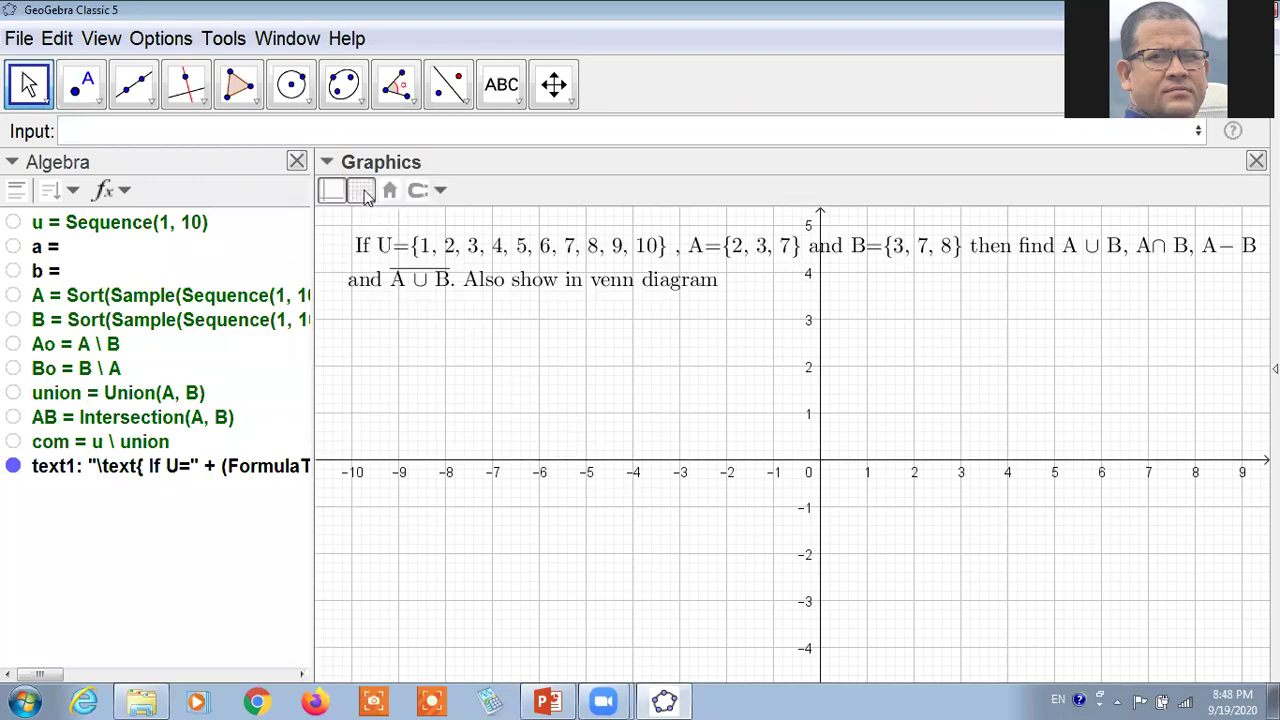
Step: Start a new LaTeX text below the question with "\text{Solution,\\" as its first line
left_click(500, 98)
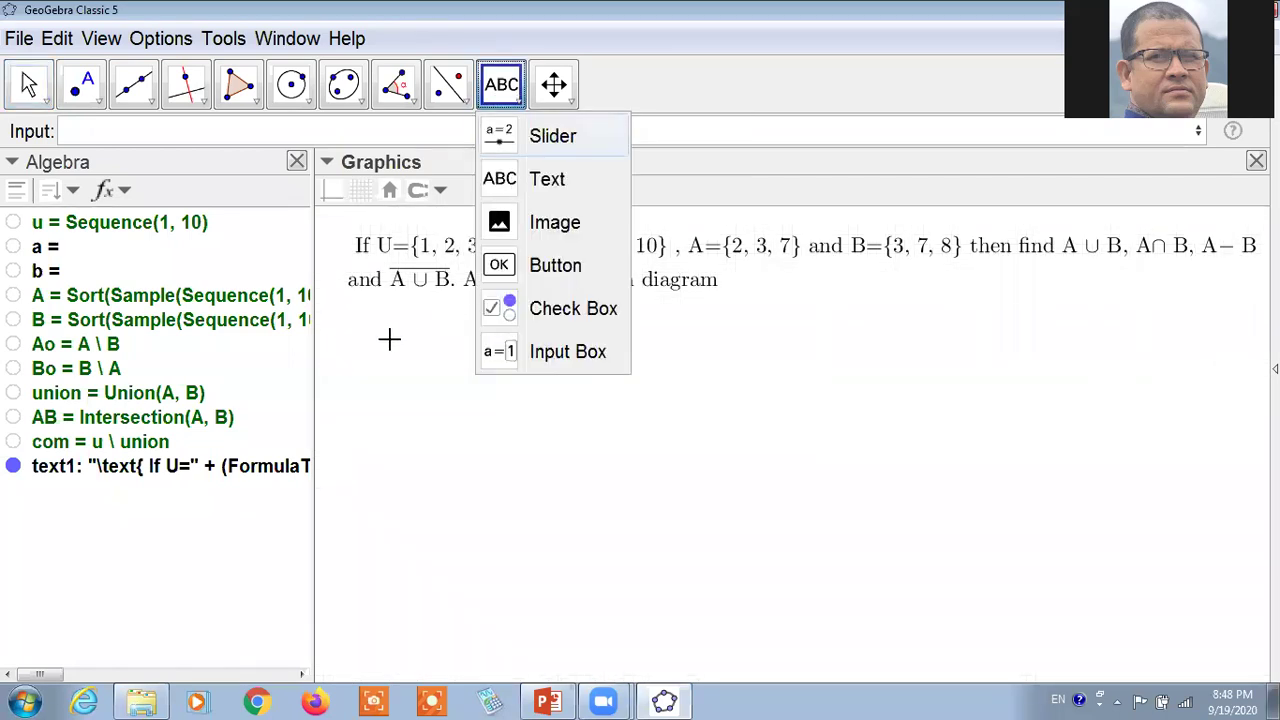
left_click(557, 357)
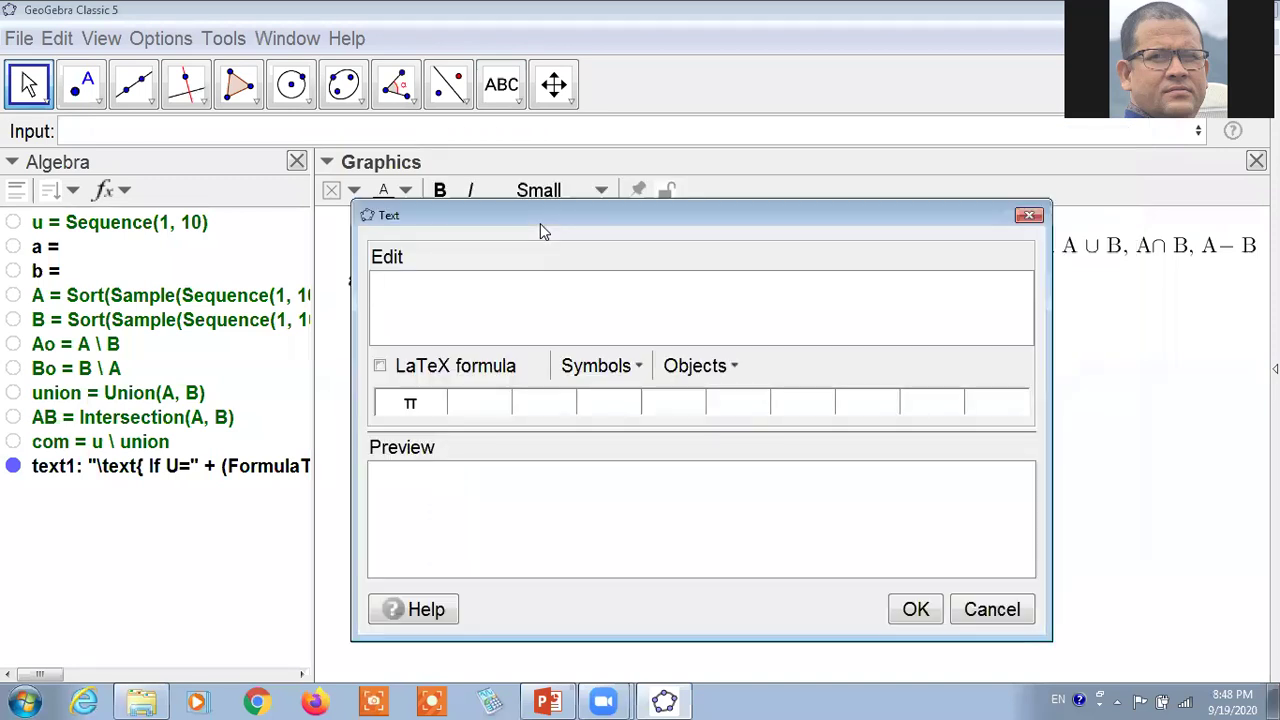
type("Solution")
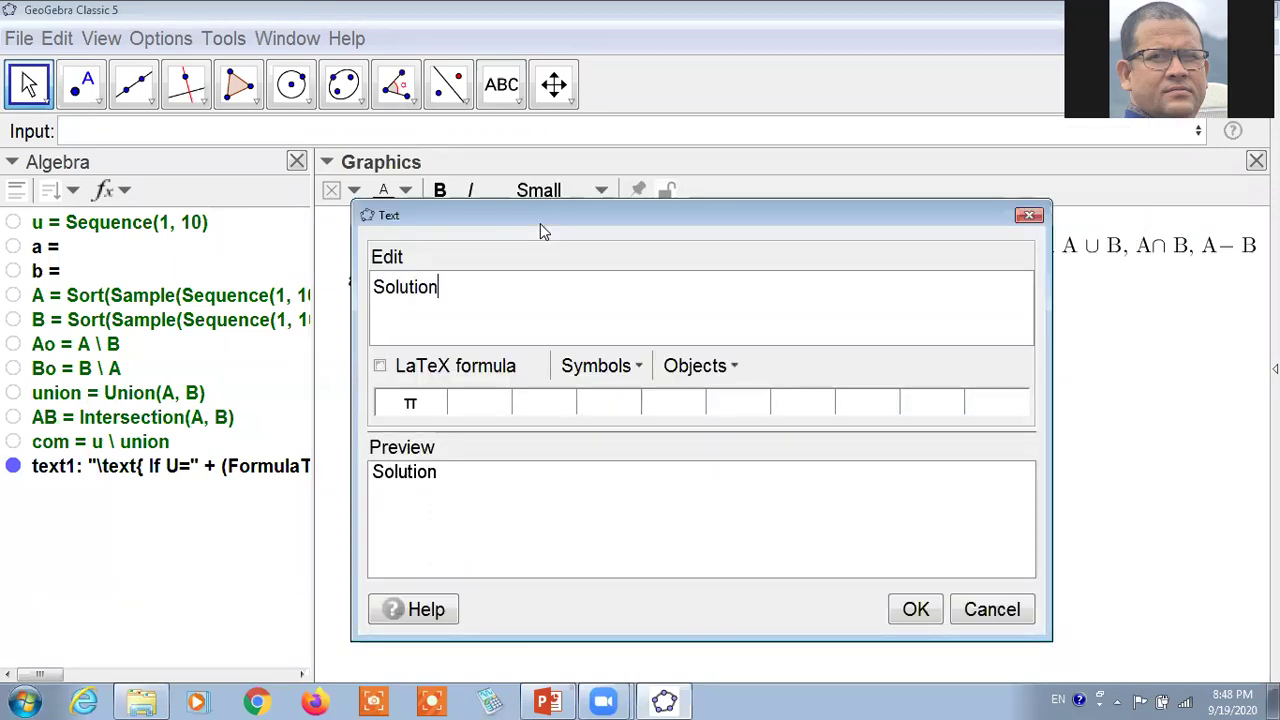
left_click(372, 287)
type("\\")
type("text")
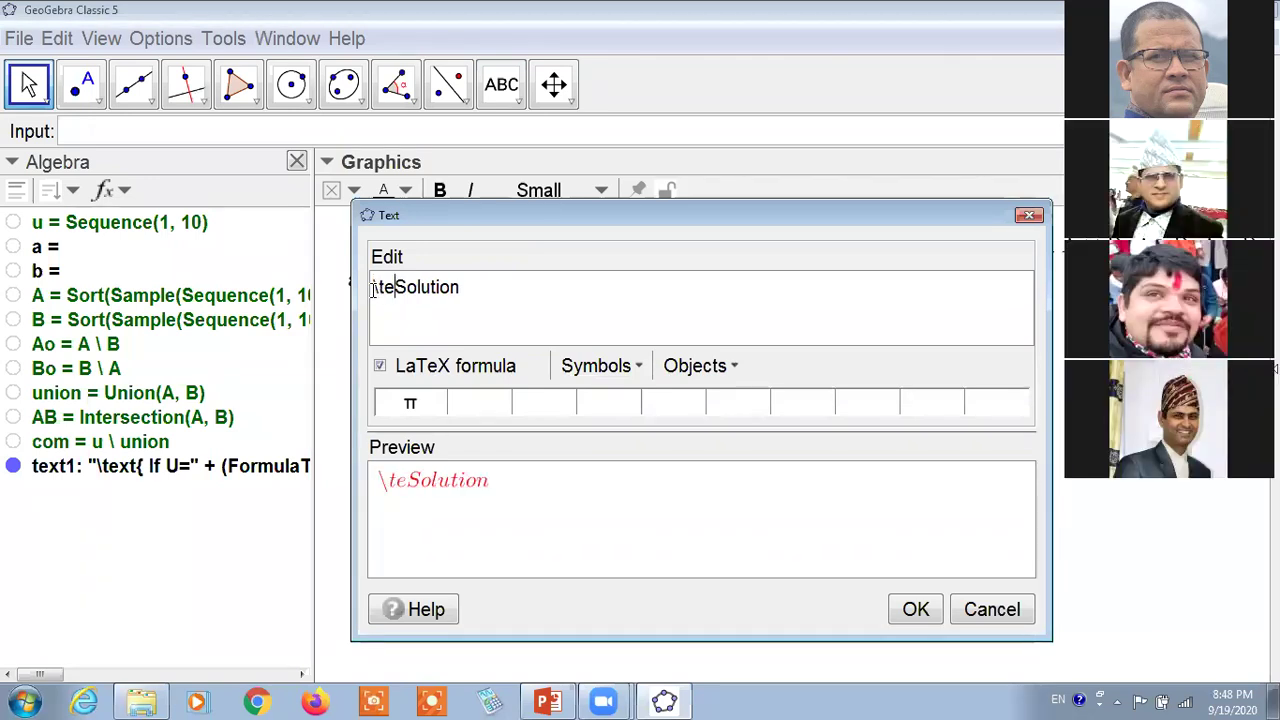
type("{")
key("End")
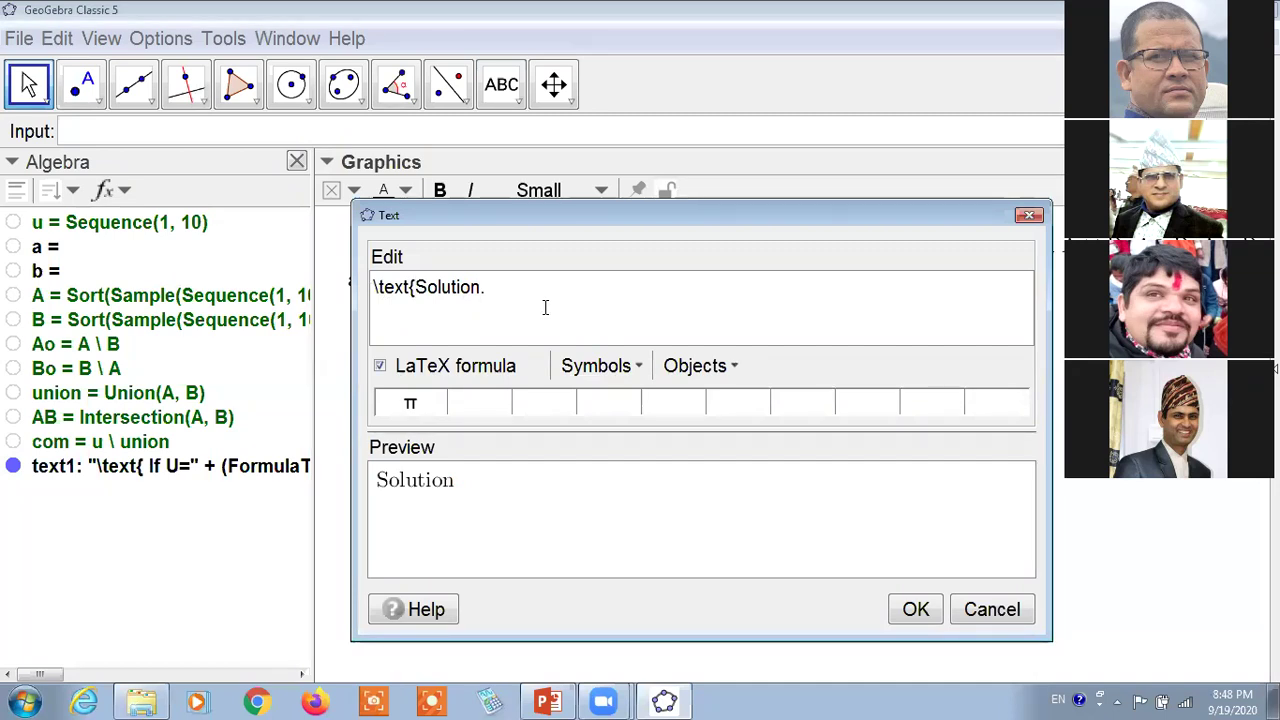
type(",\\\\ ")
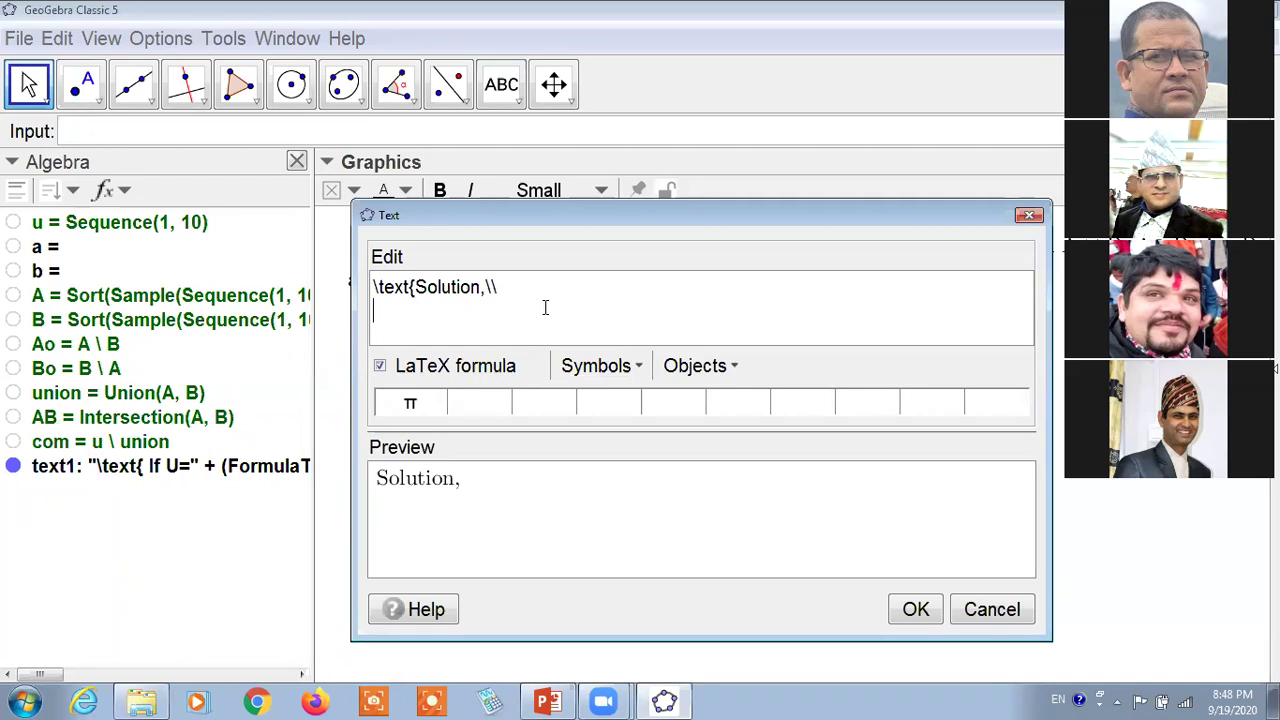
Step: Add the line "A \cup B=" followed by dynamic list A, "\cup", dynamic list B and a LaTeX line break
type("Au")
key("BackSpace")
type("\\cup")
key("BackSpace")
type("B=")
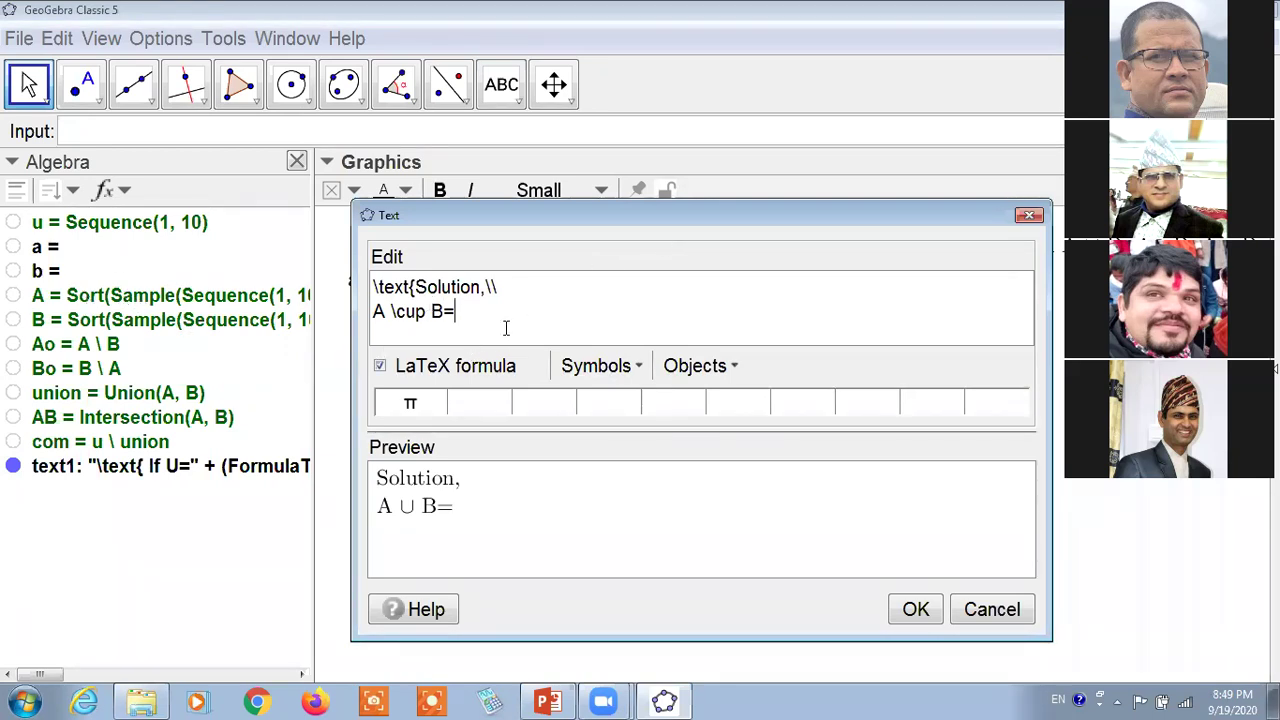
type("A \\")
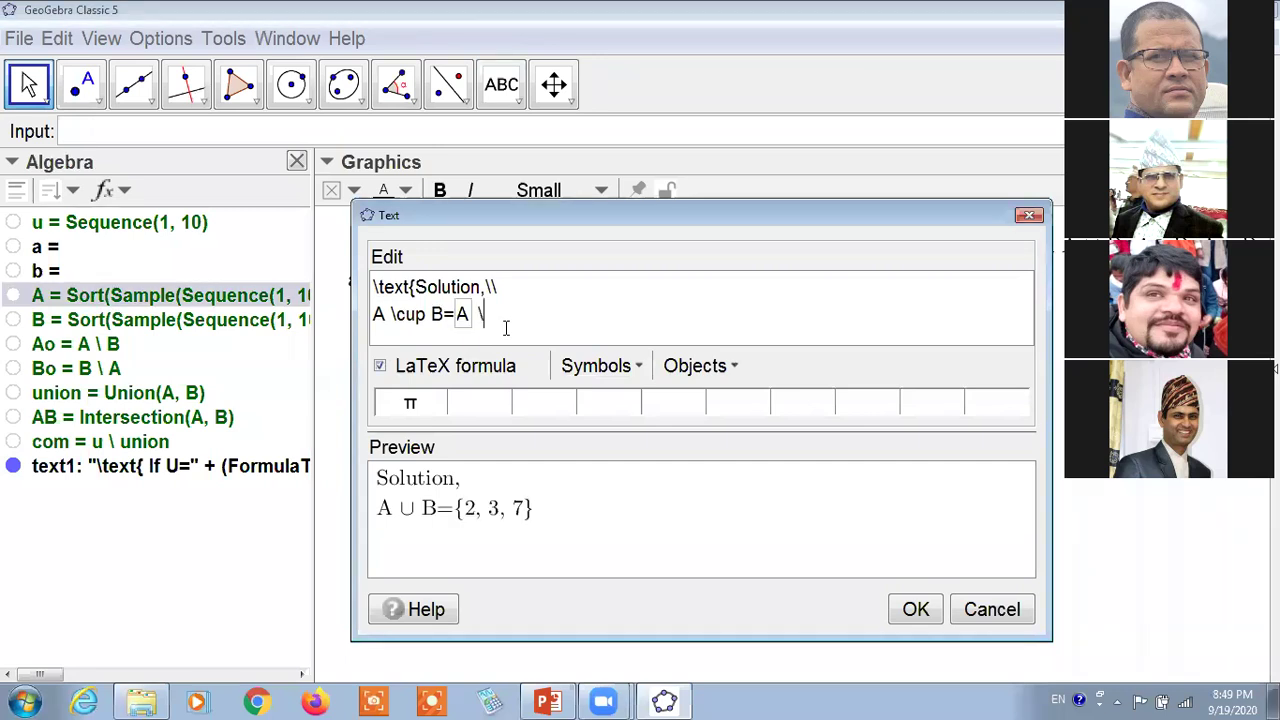
type("cup")
left_click(169, 327)
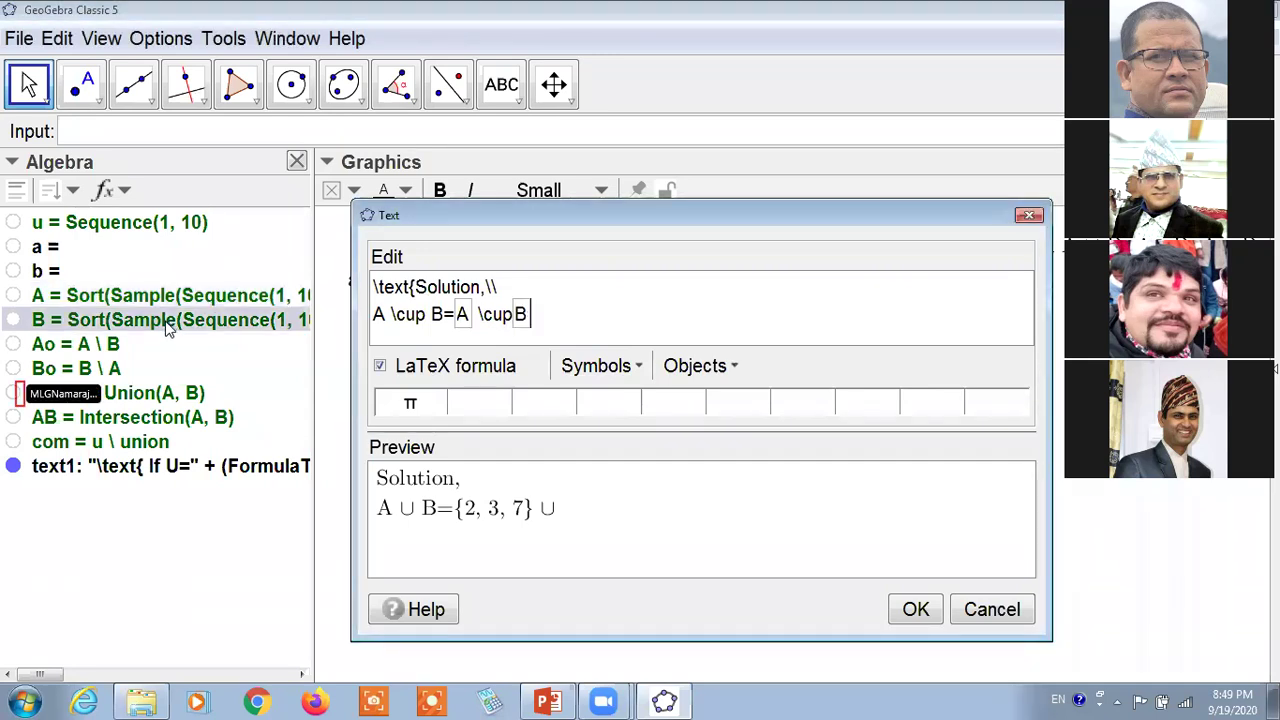
left_click(571, 322)
type("\\\\")
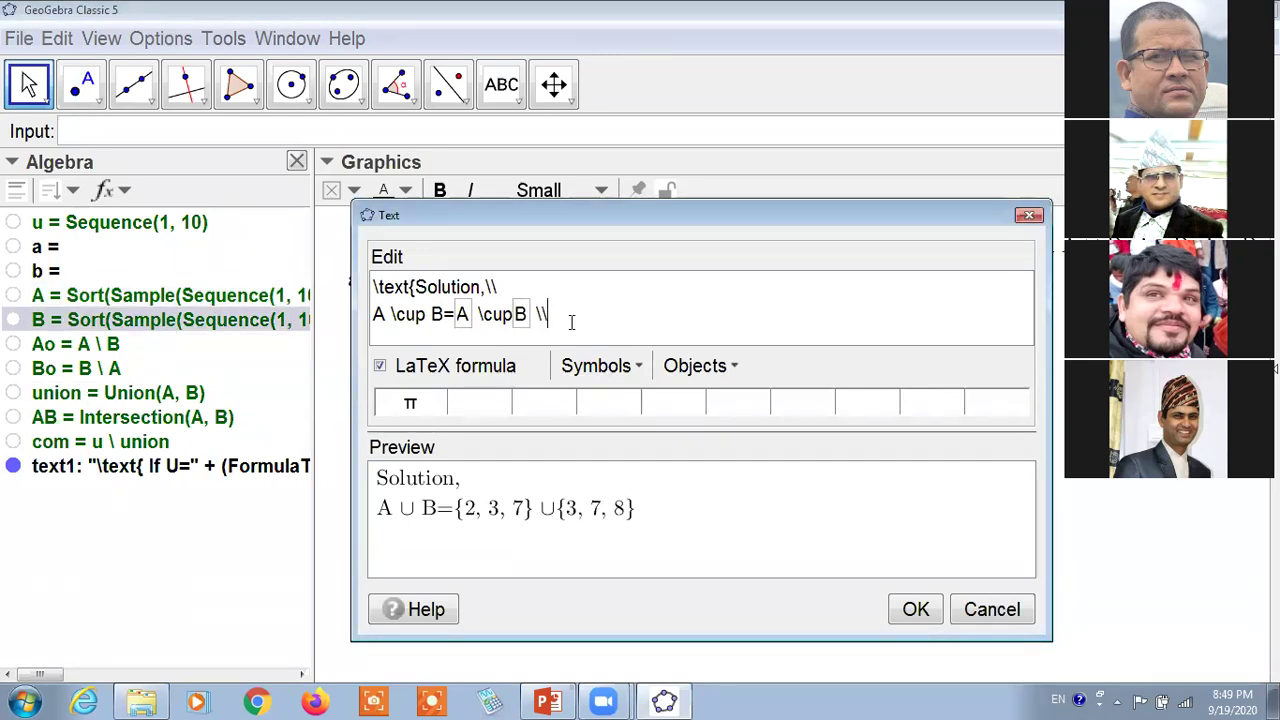
Step: Add a third line with "=" indented toward the equals sign above it, and create the solution text
key("Return")
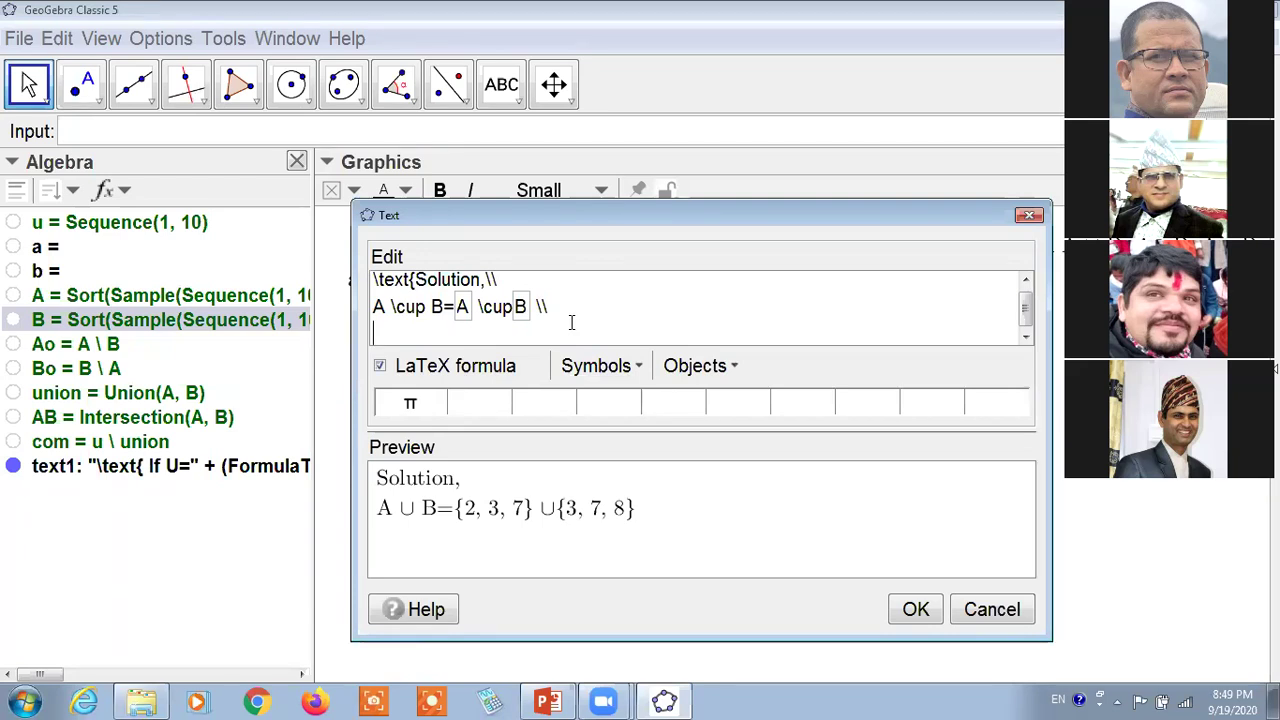
type("=")
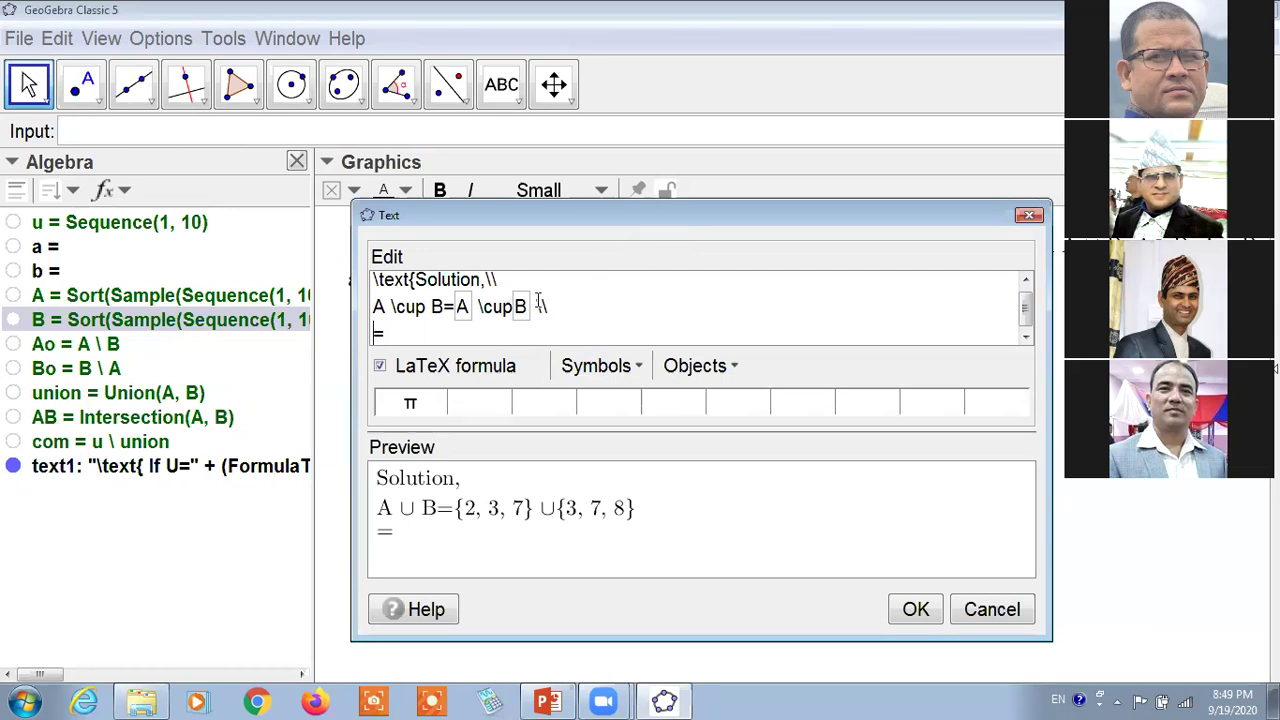
left_click(446, 307)
key("BackSpace")
key("BackSpace")
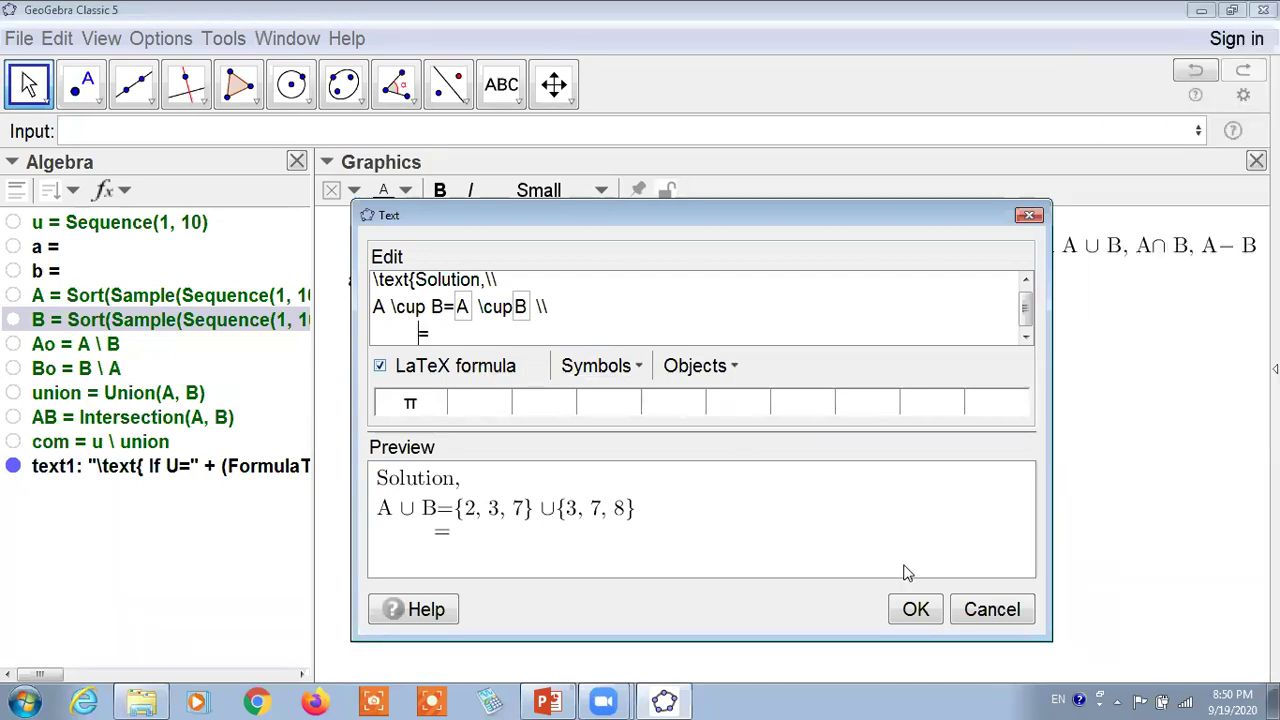
left_click(915, 609)
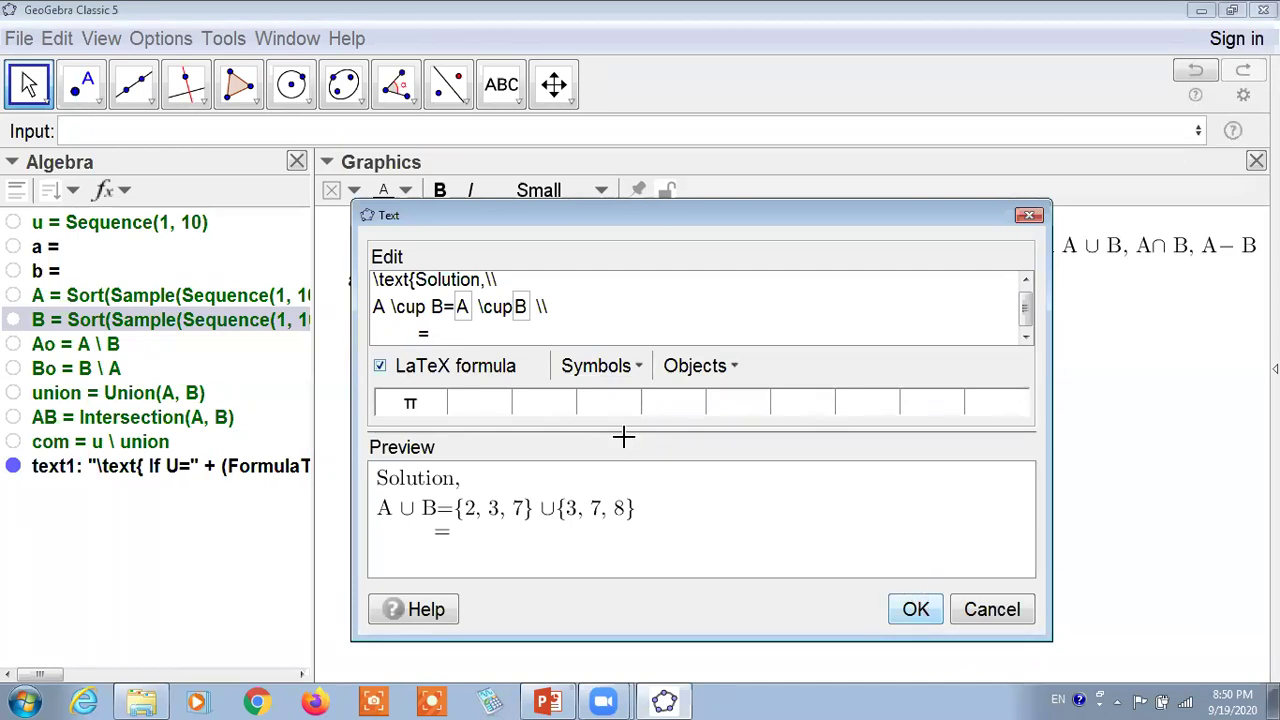
Step: Dismiss the extra empty text and delete the solution text from the Graphics view
left_click(585, 380)
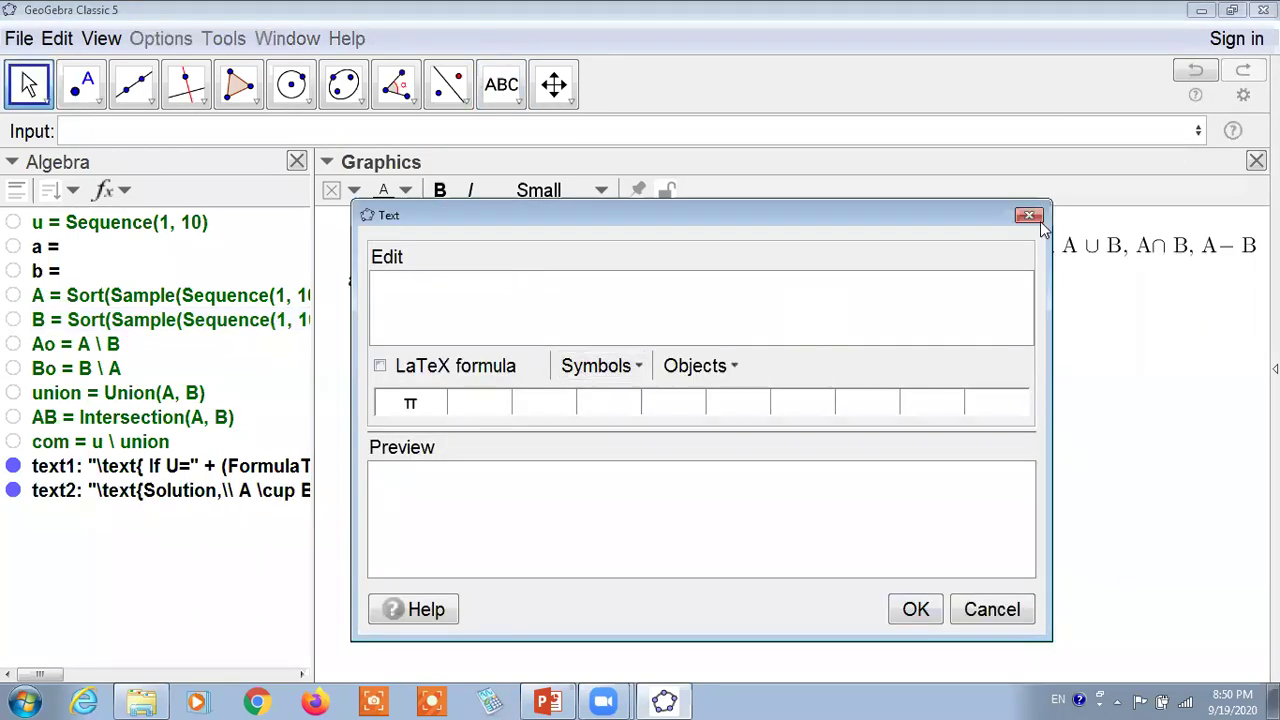
key("Escape")
left_click(548, 357)
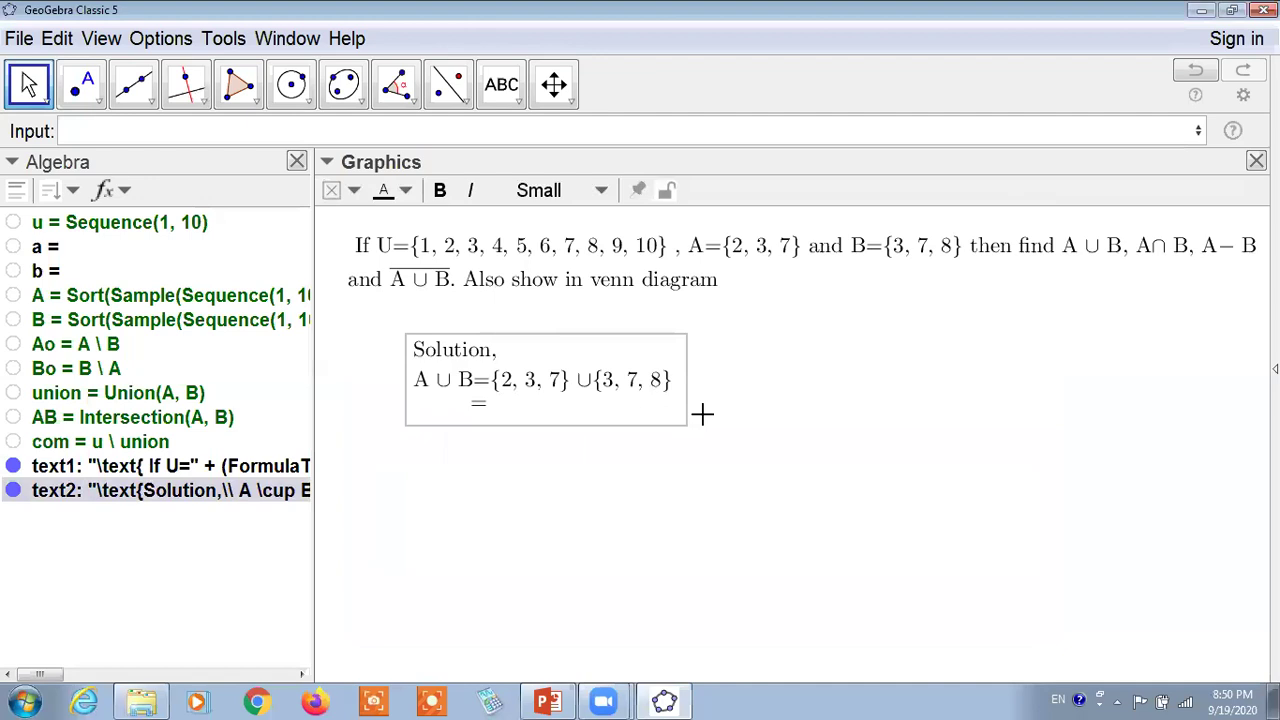
key("Delete")
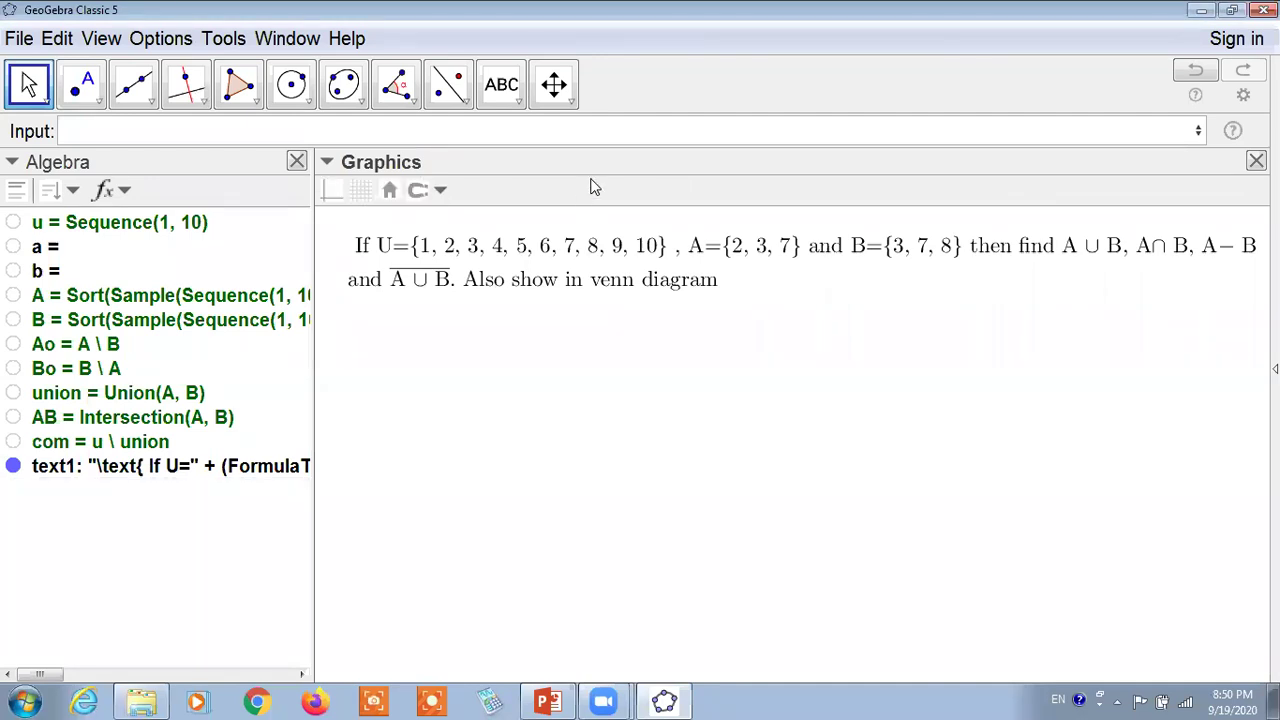
Step: Start a new LaTeX text below the question with "\text{ Solution \\" as its first line
left_click(502, 84)
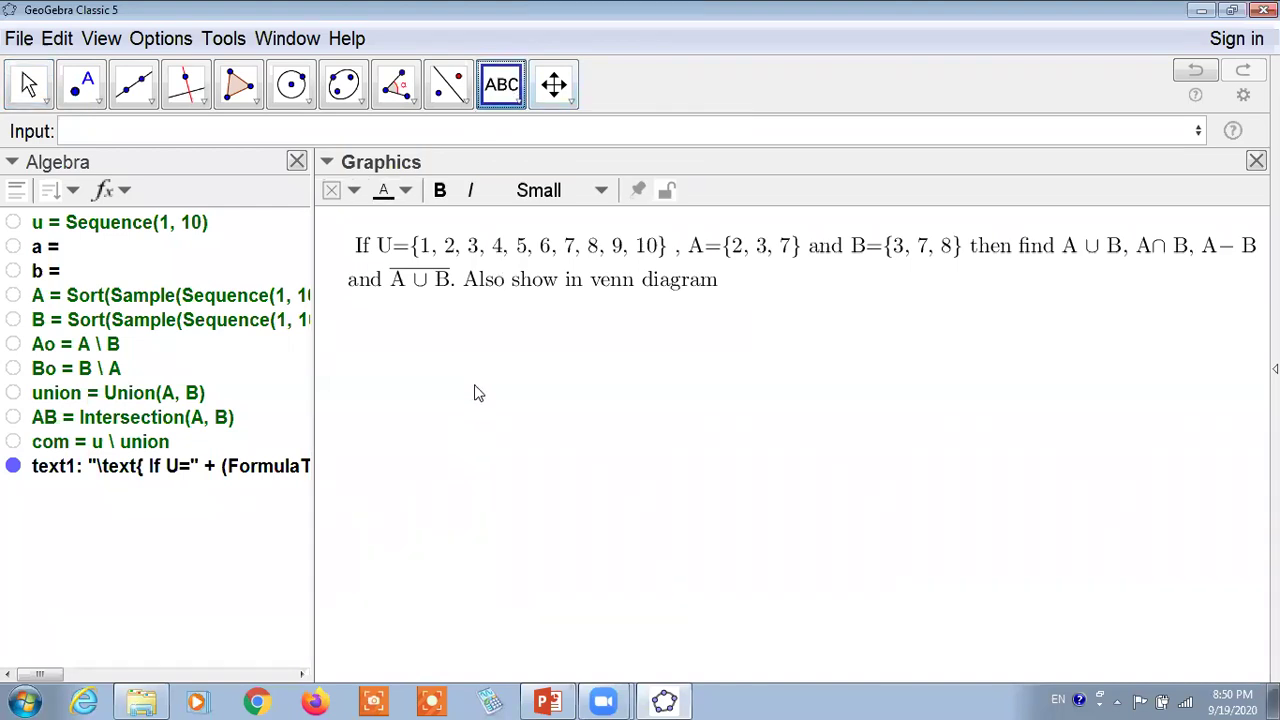
left_click(622, 430)
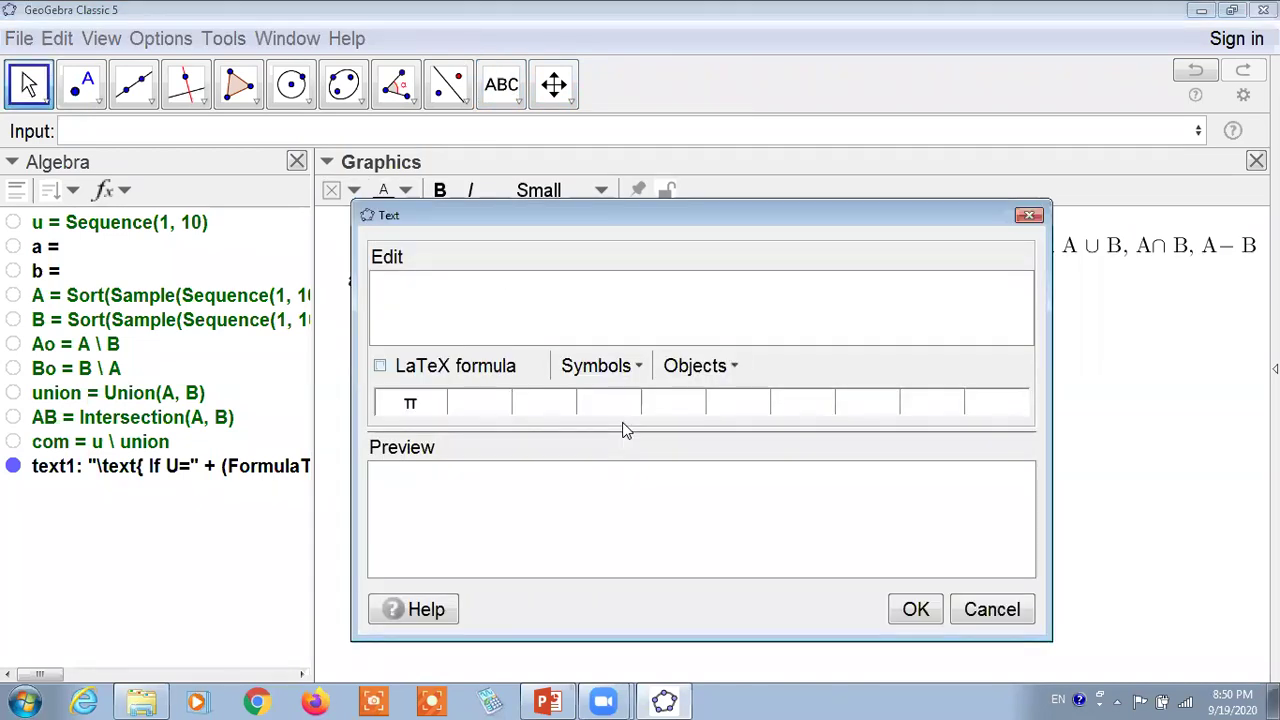
type("\\text{")
type("Solution \\\\")
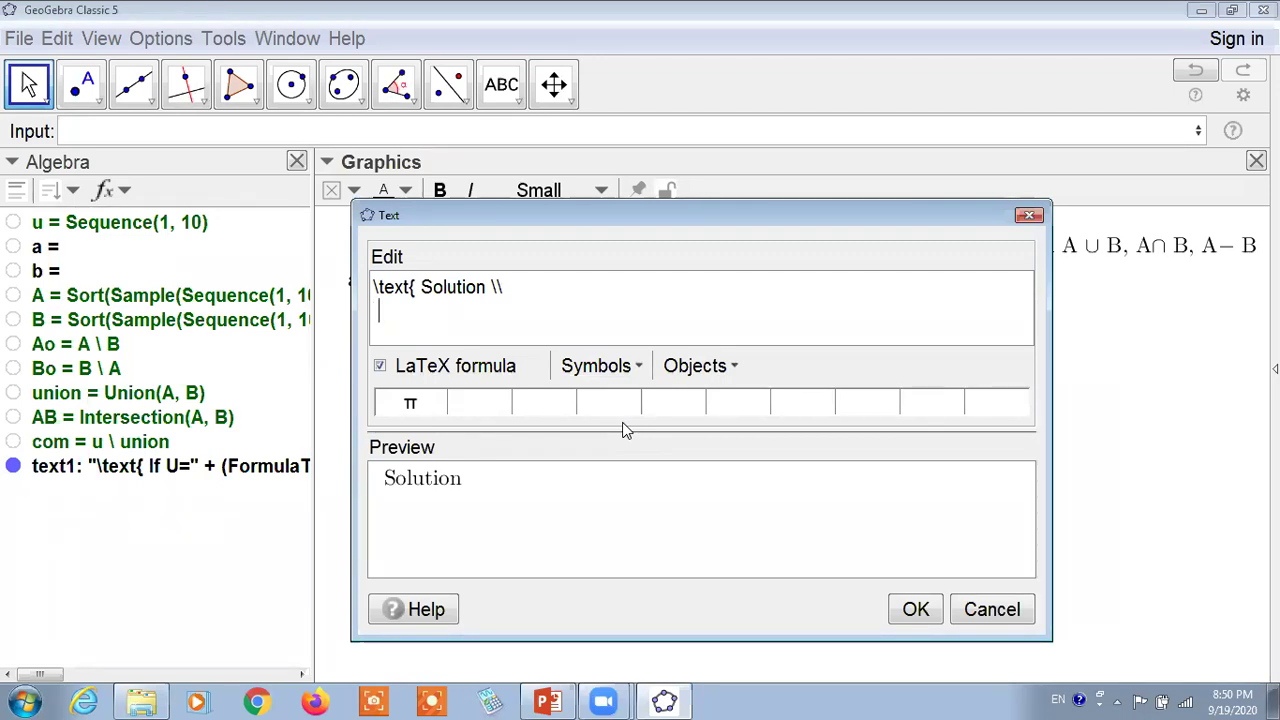
Step: Begin the second line of the solution with "A \cup B =", checking the union symbol among the set symbols
type("A \\cup B")
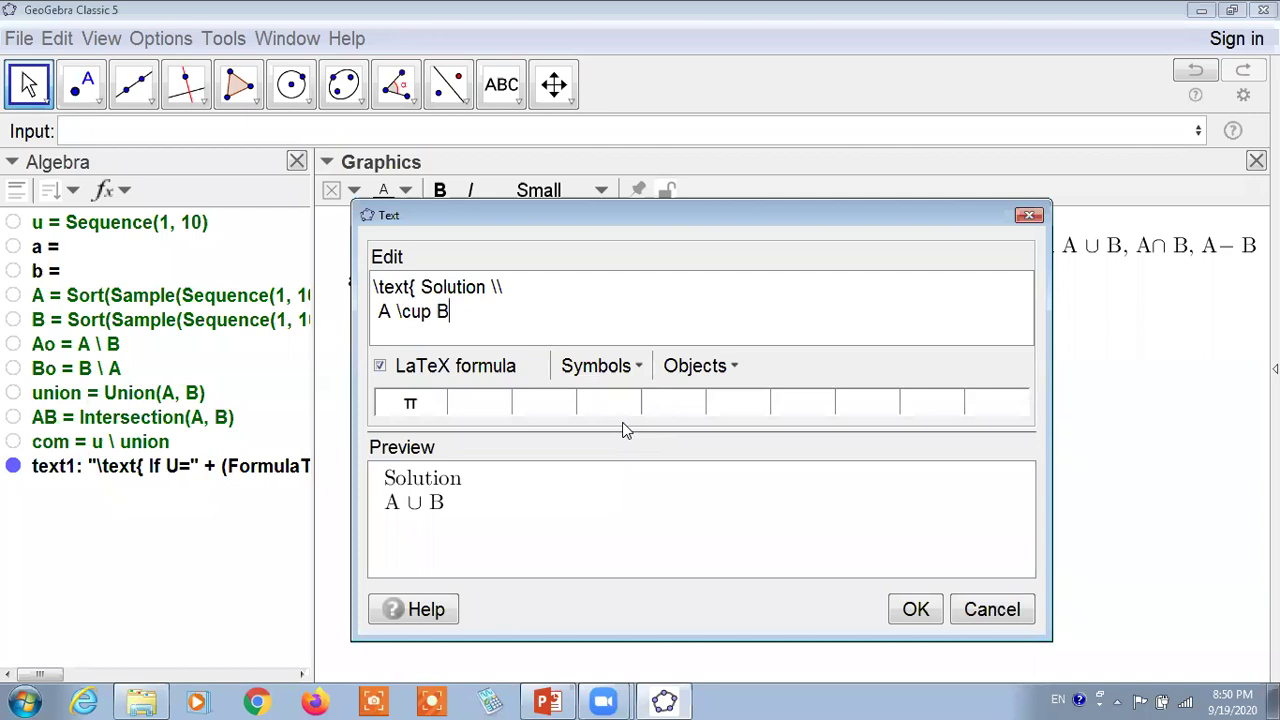
left_click(640, 366)
mouse_move(678, 497)
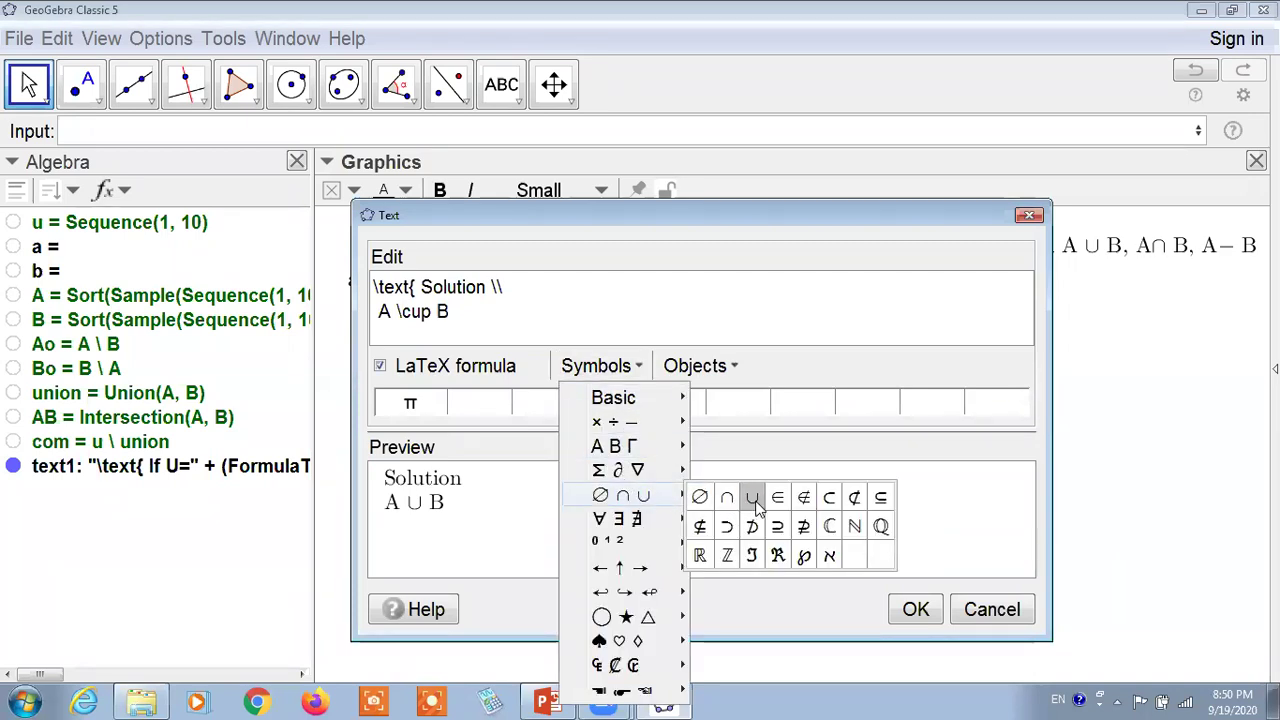
left_click(496, 340)
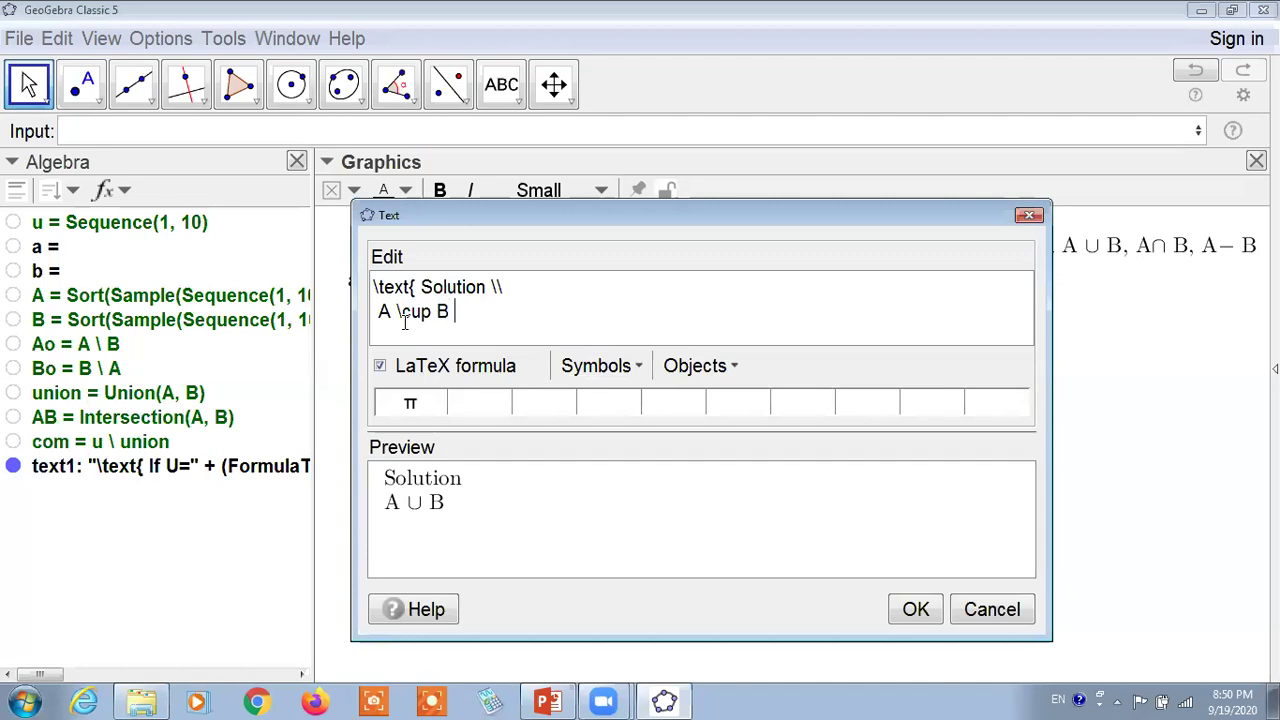
type("=")
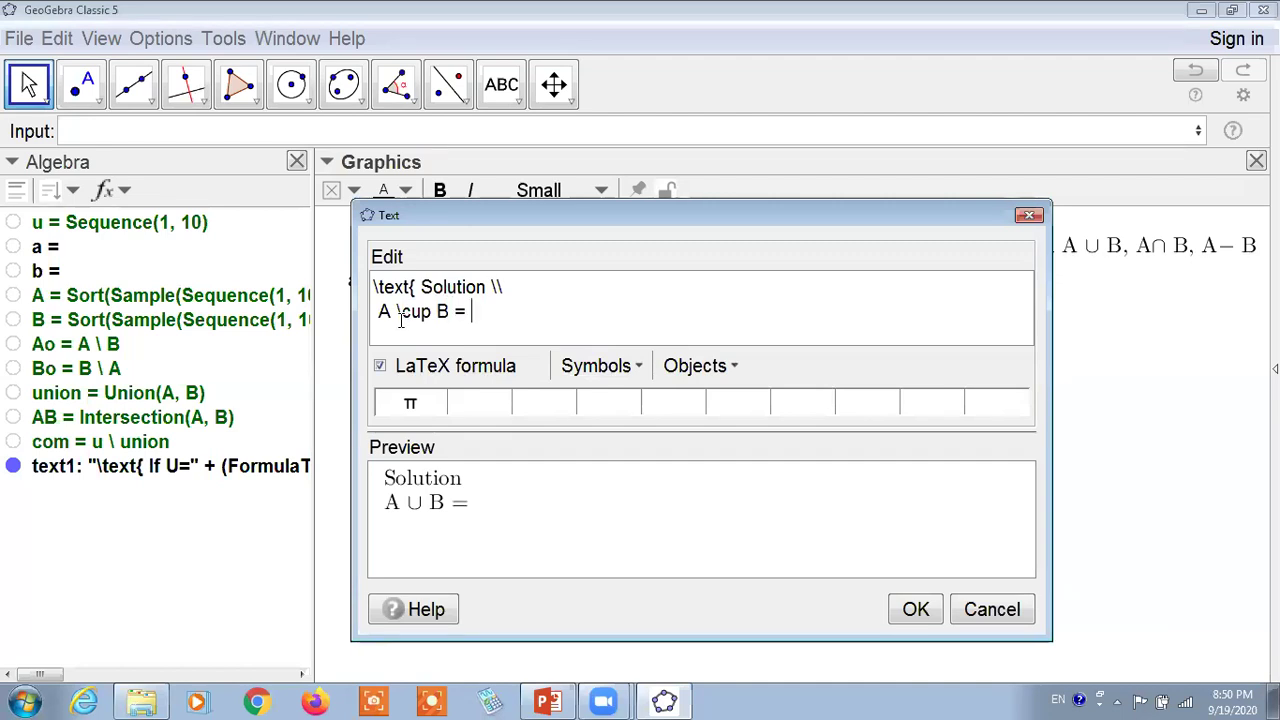
Step: Complete the union line with dynamic list A, "\cup", dynamic list B and a LaTeX line break
left_click(78, 298)
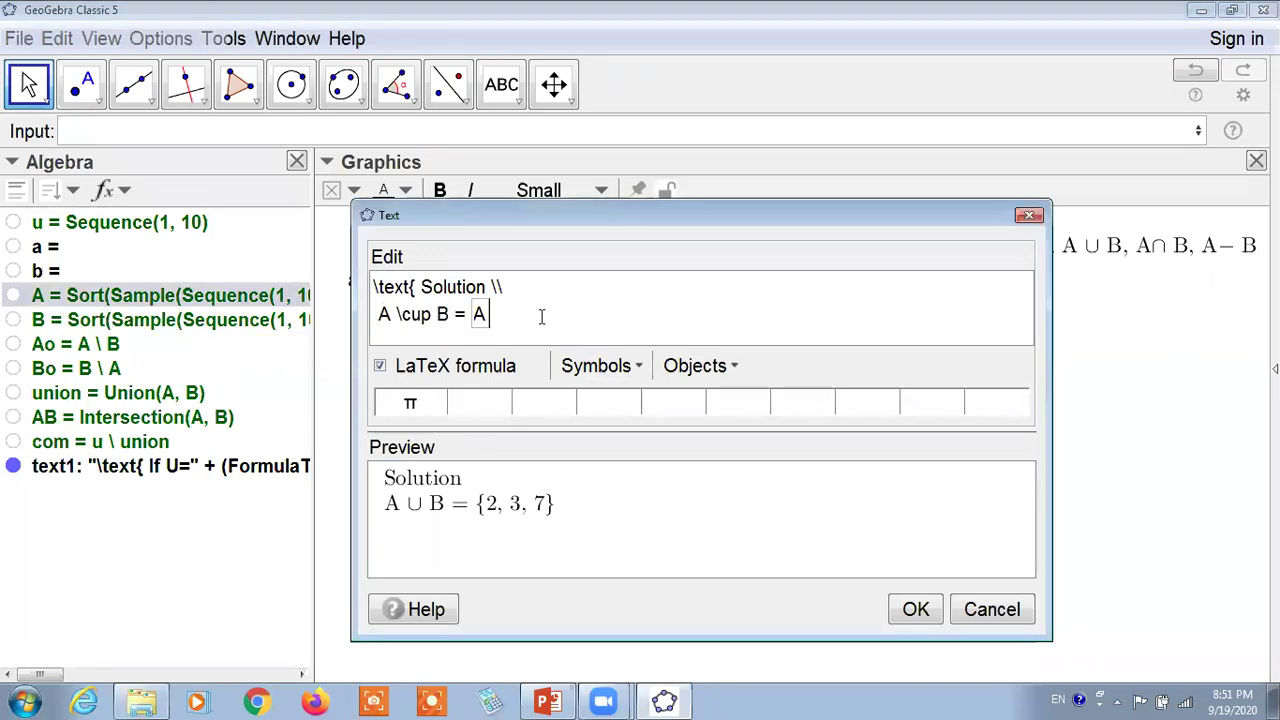
type("\\cup")
left_click(136, 328)
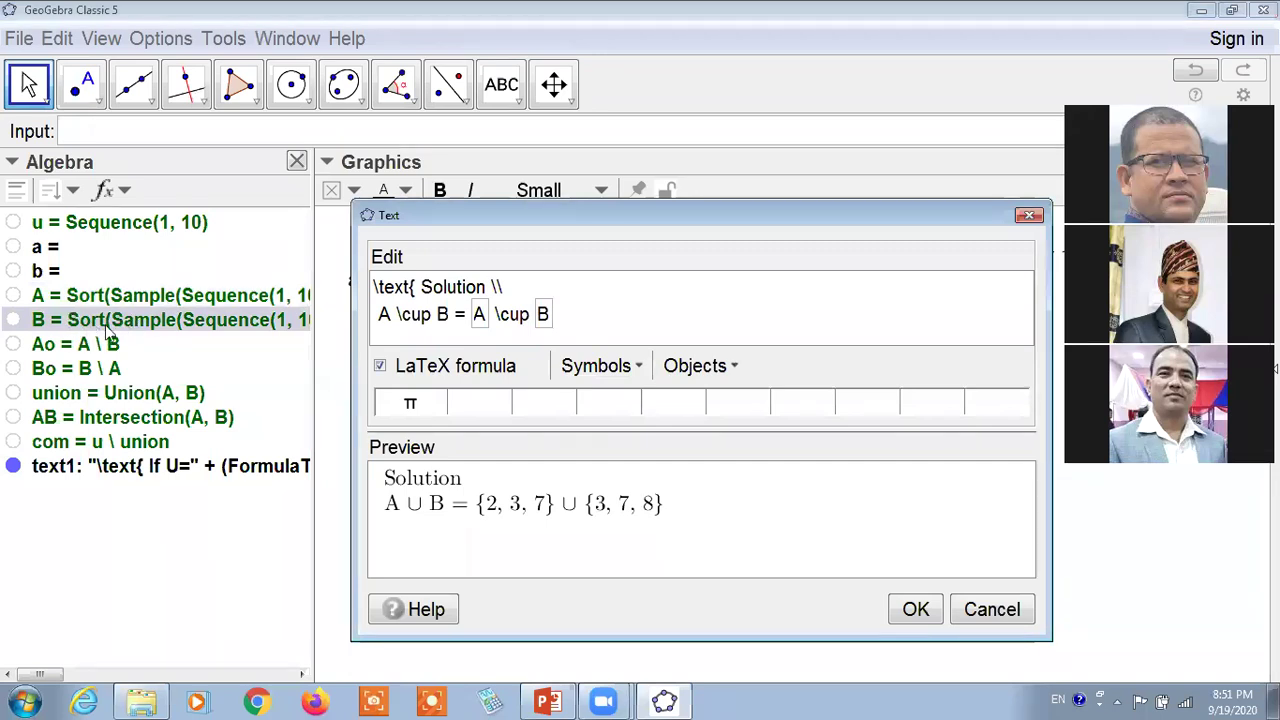
type("\\\\")
key("Return")
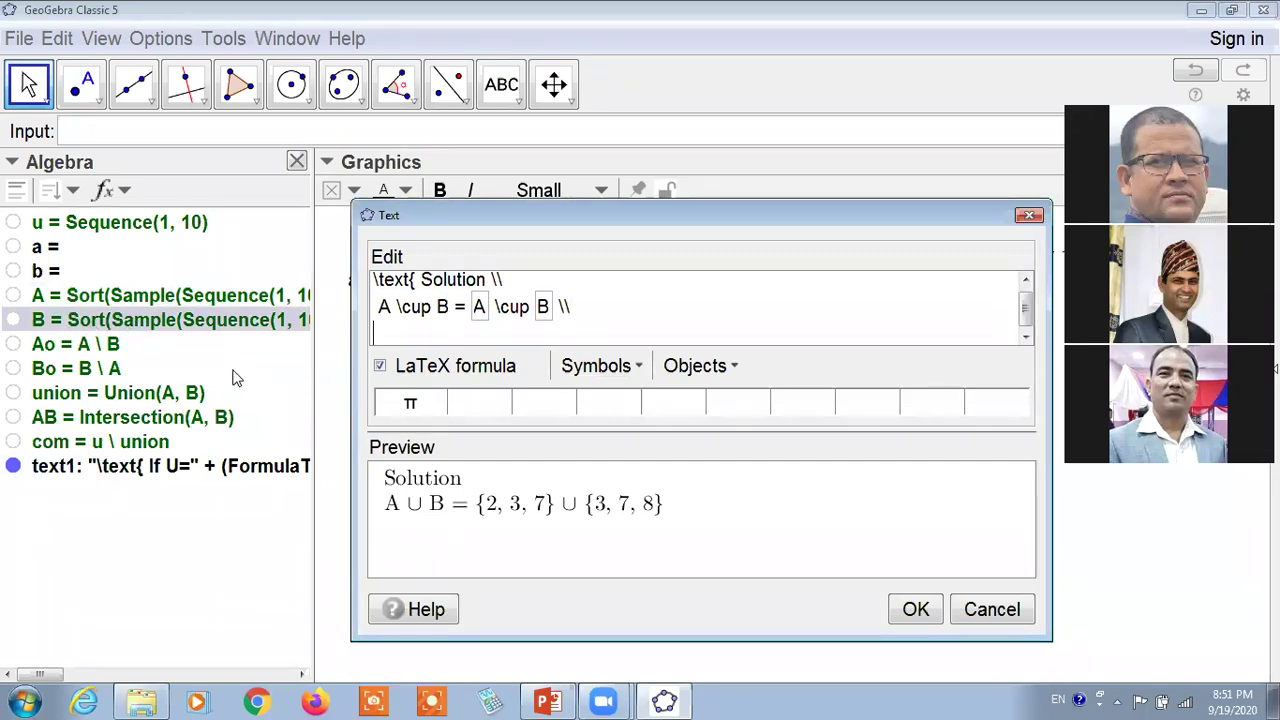
Step: Add a third line with "=" indented beneath the equals sign above it, followed by the dynamic list union
type("=")
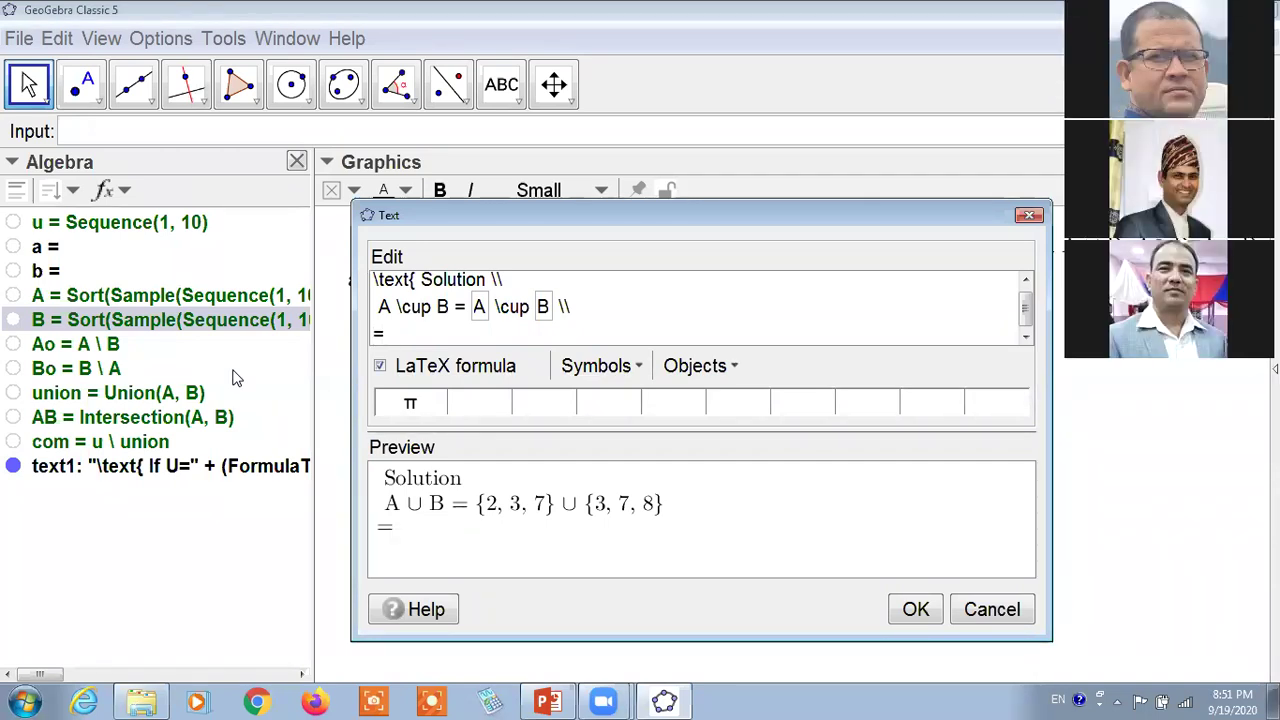
key("Home")
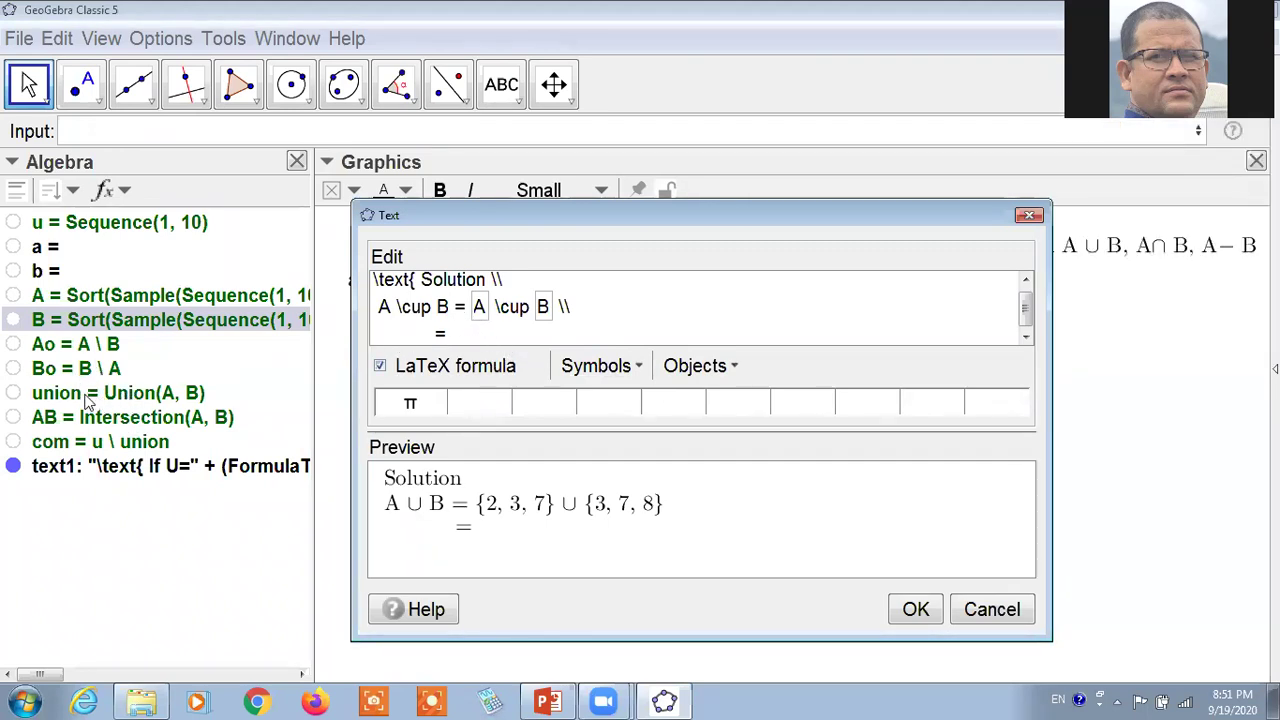
left_click(735, 77)
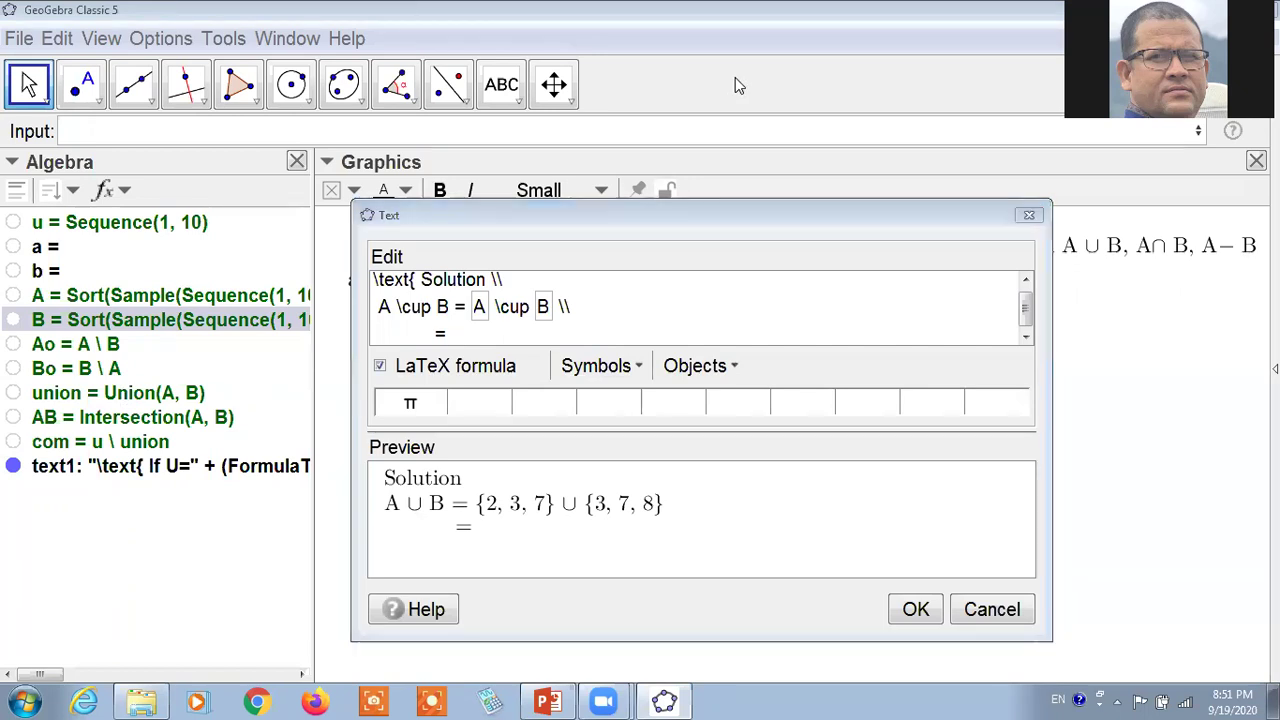
left_click_drag(212, 389, 256, 384)
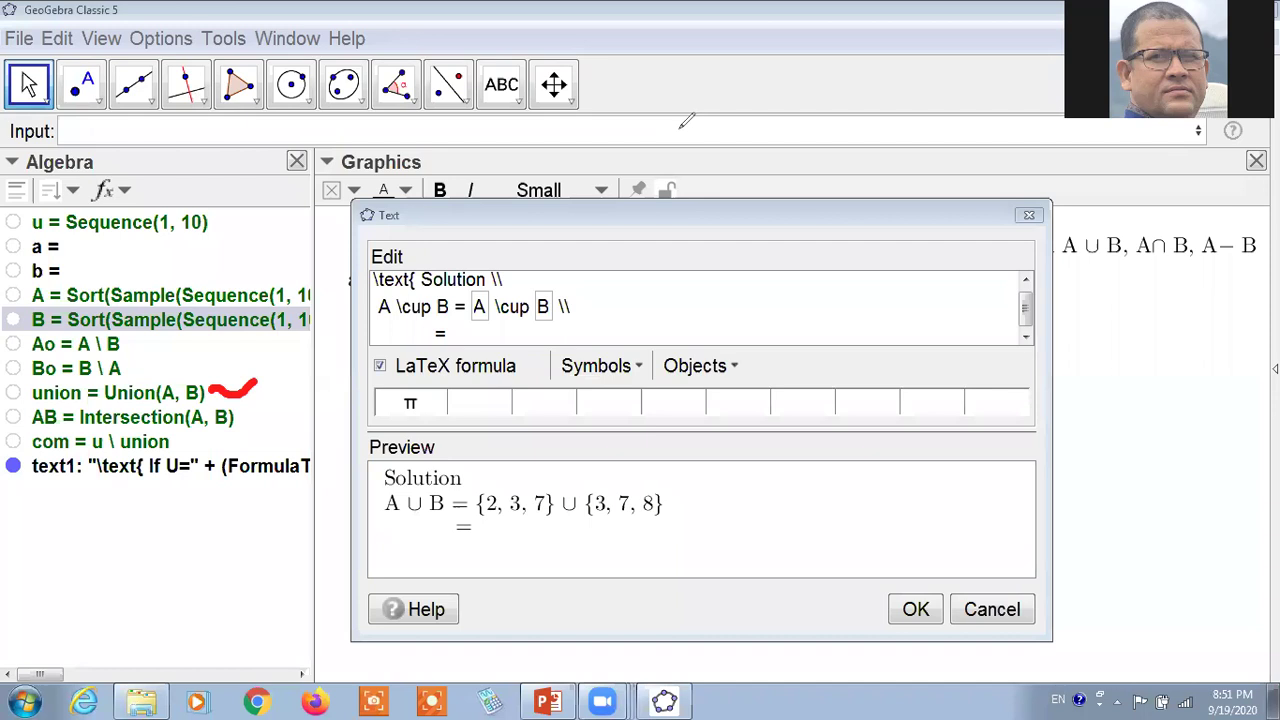
left_click(150, 392)
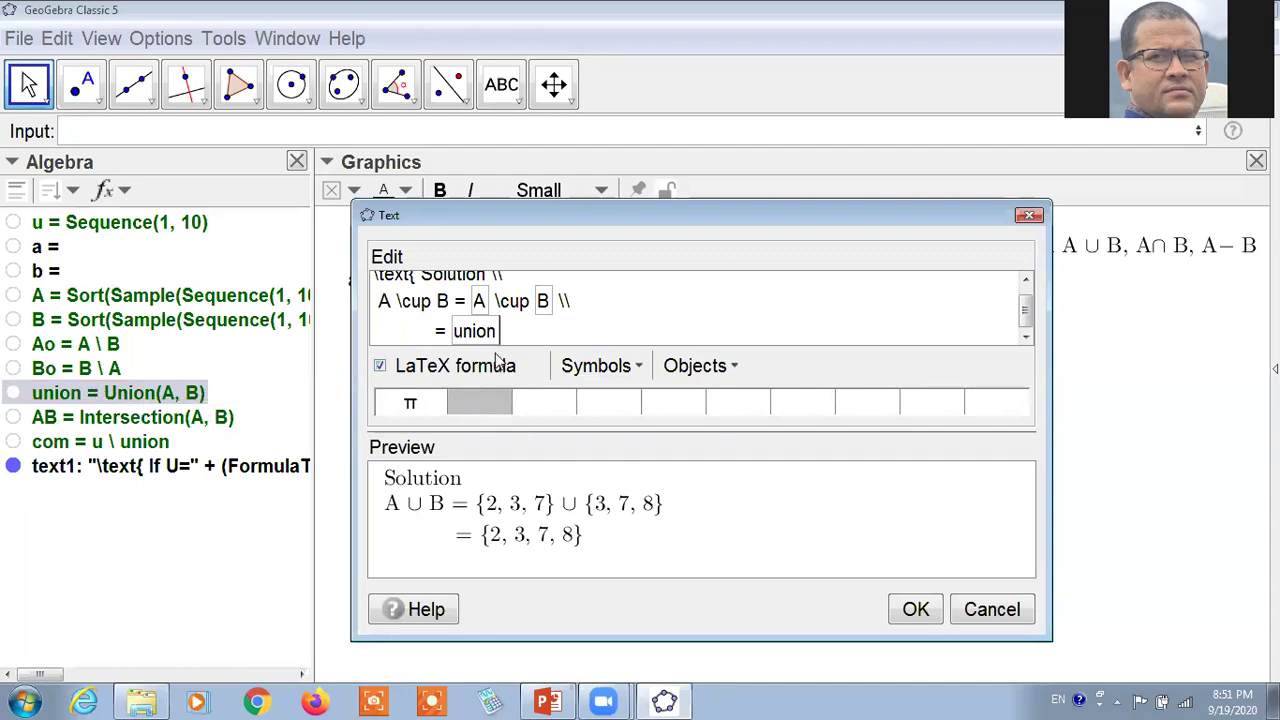
Step: Look through the objects available for insertion and create the A ∪ B solution text
left_click(737, 368)
left_click_drag(784, 474, 783, 556)
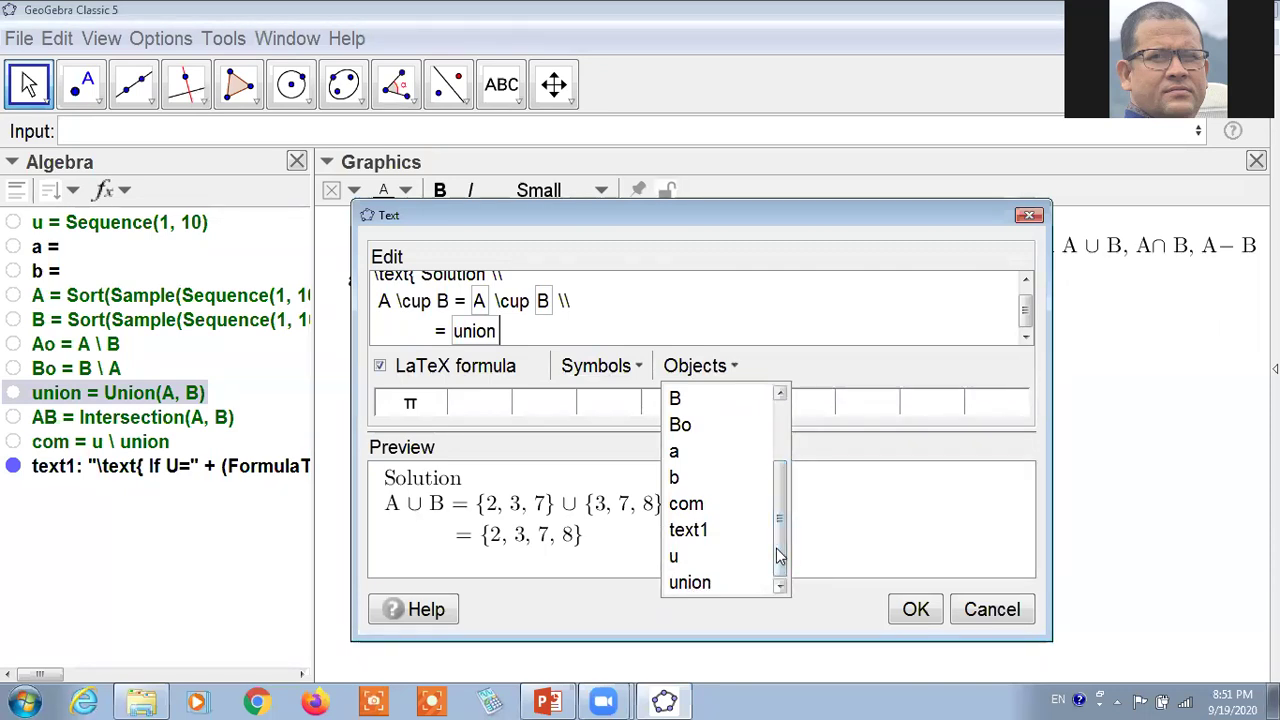
scroll(784, 548, "up", 1)
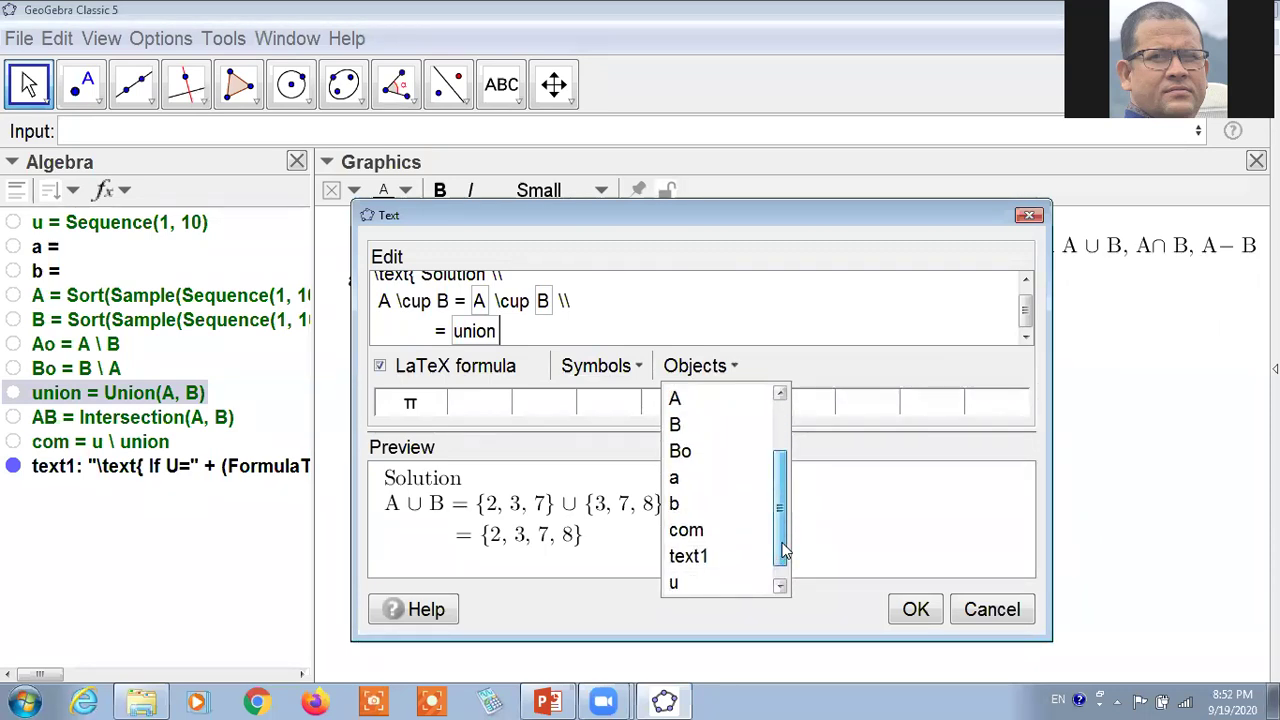
scroll(783, 545, "down", 1)
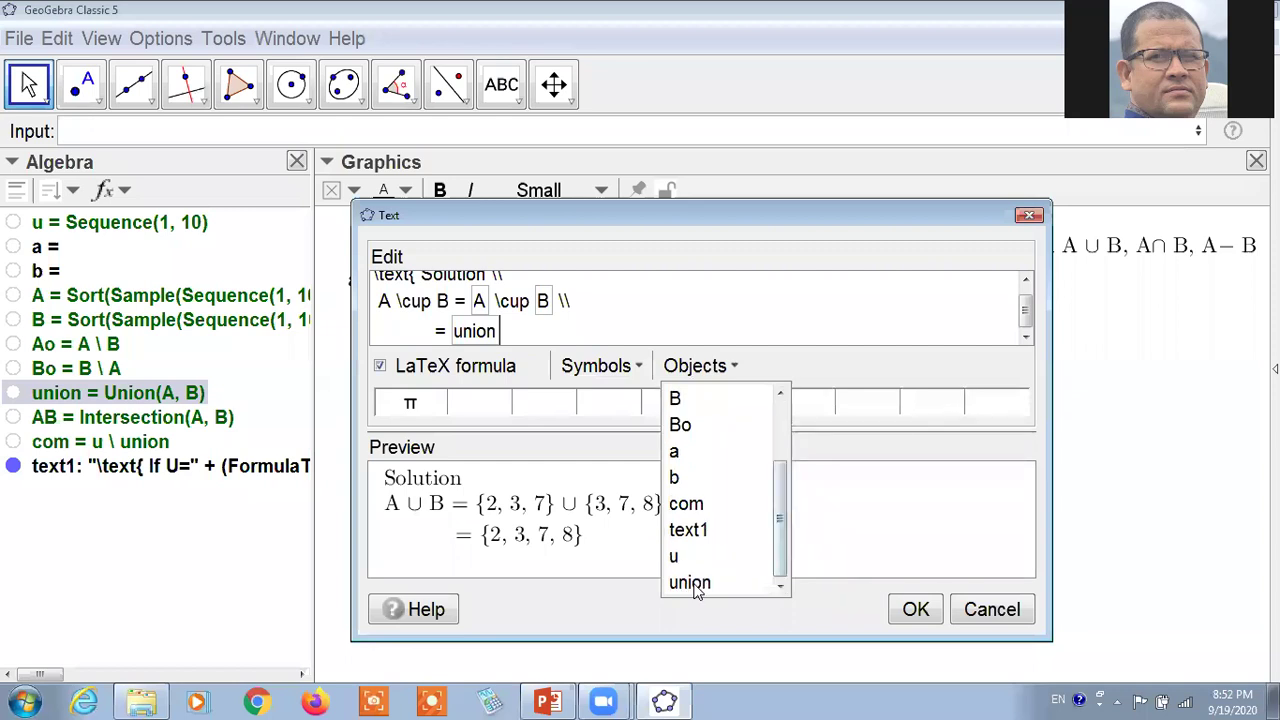
left_click(779, 430)
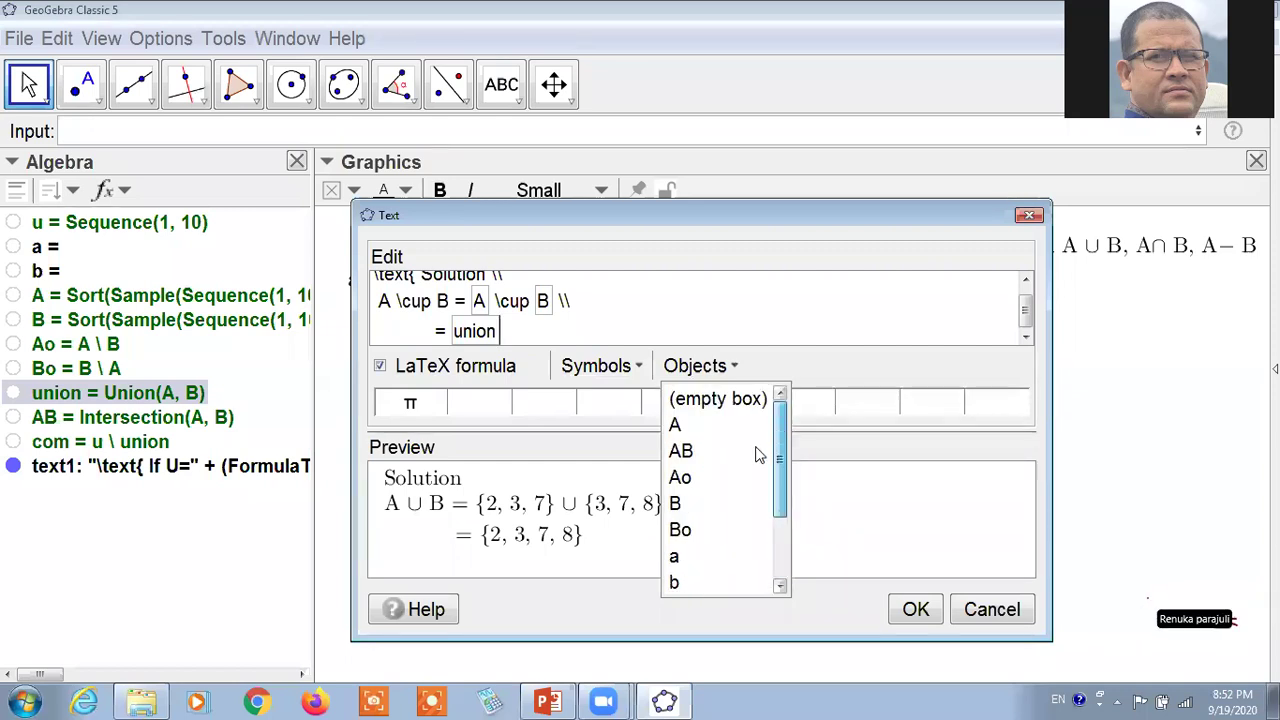
left_click(831, 489)
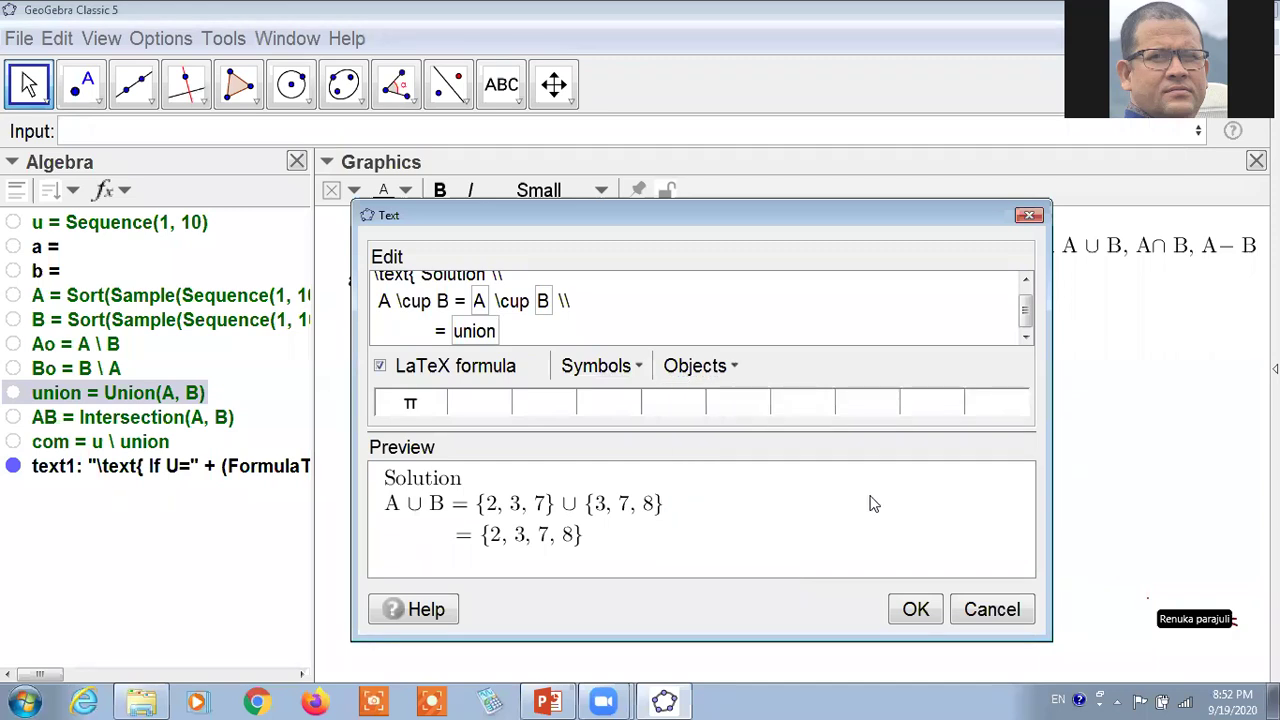
left_click(918, 611)
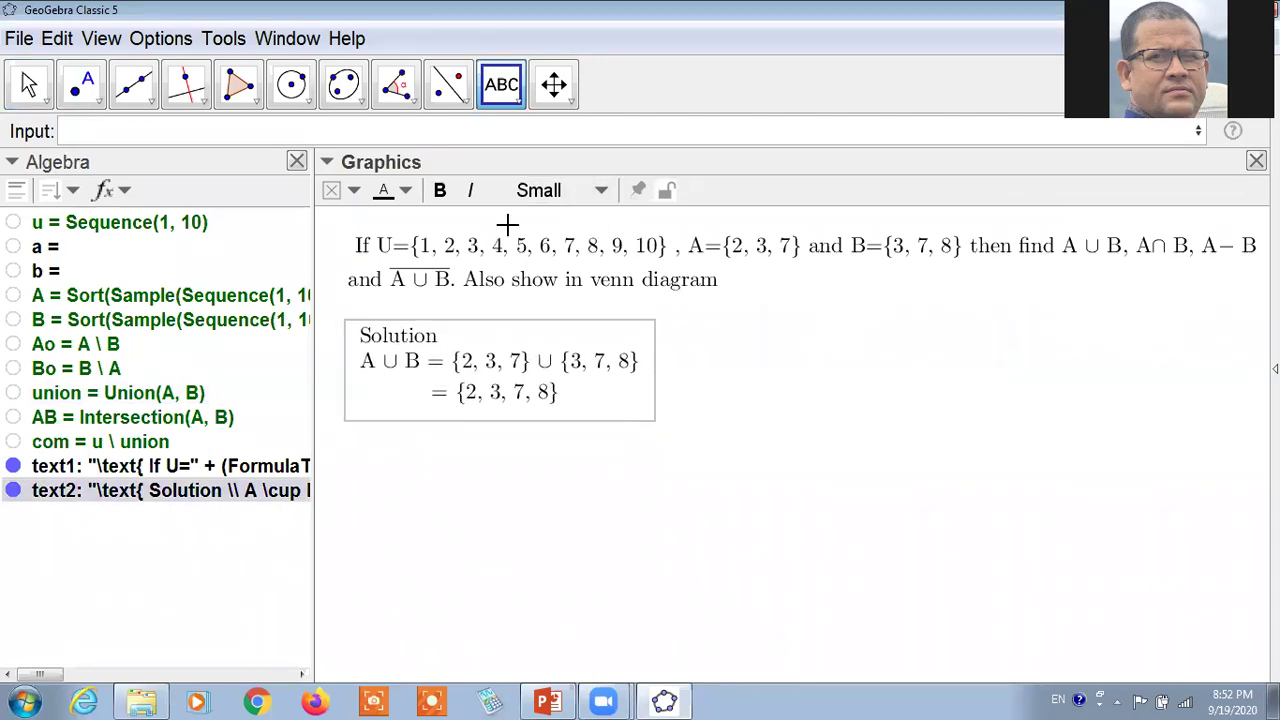
Step: Start another LaTeX text below the union solution with "\text{ A \cap B =", checking the intersection symbol among the set symbols
left_click(512, 100)
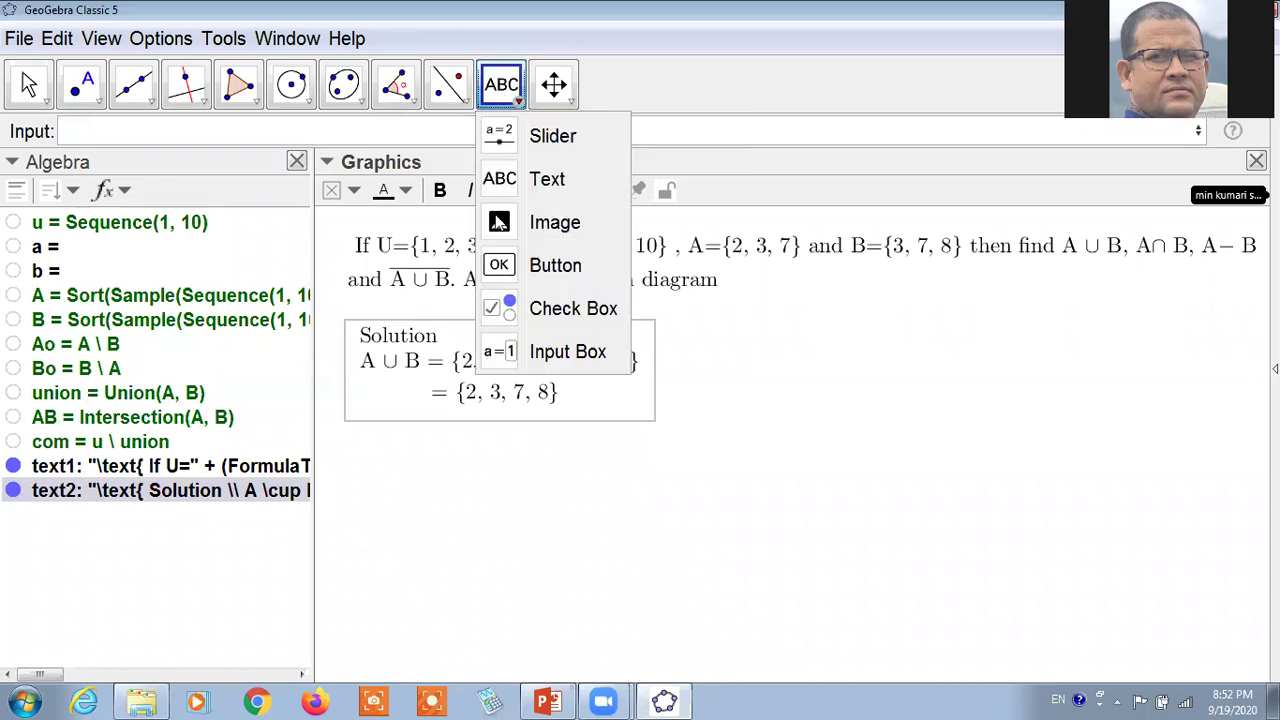
left_click(437, 391)
left_click(437, 391)
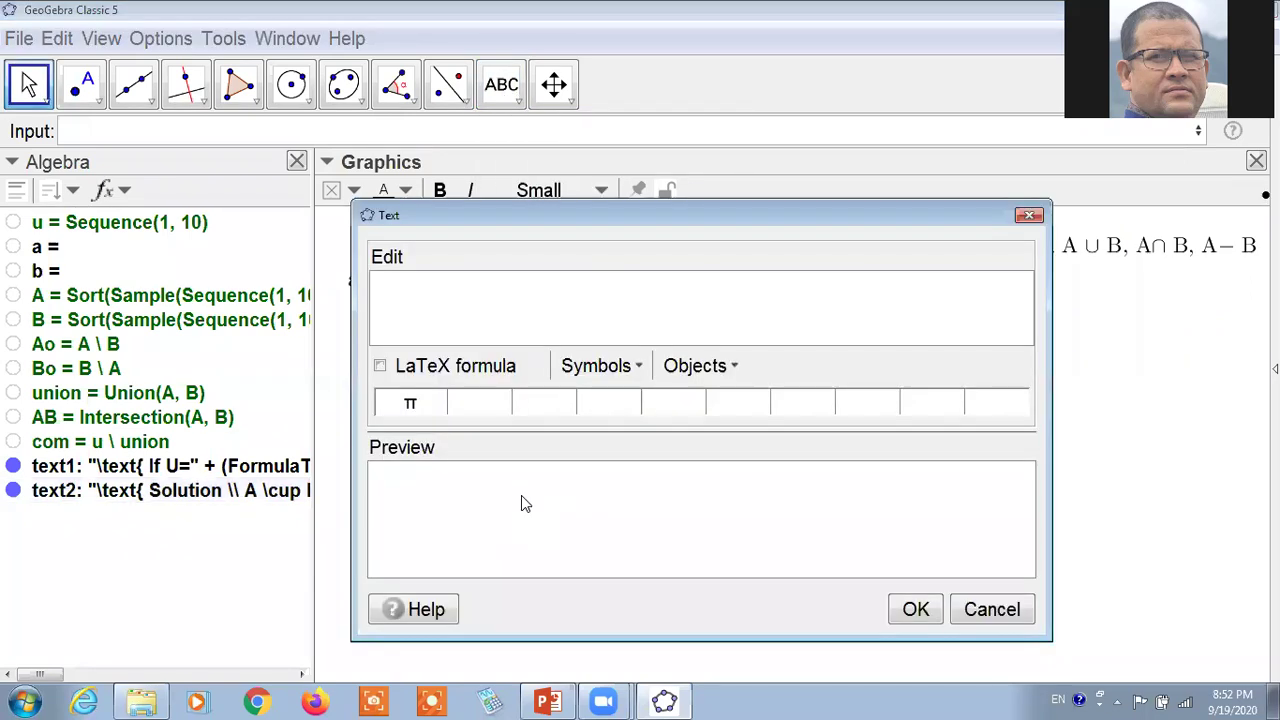
type("ext{ A \\")
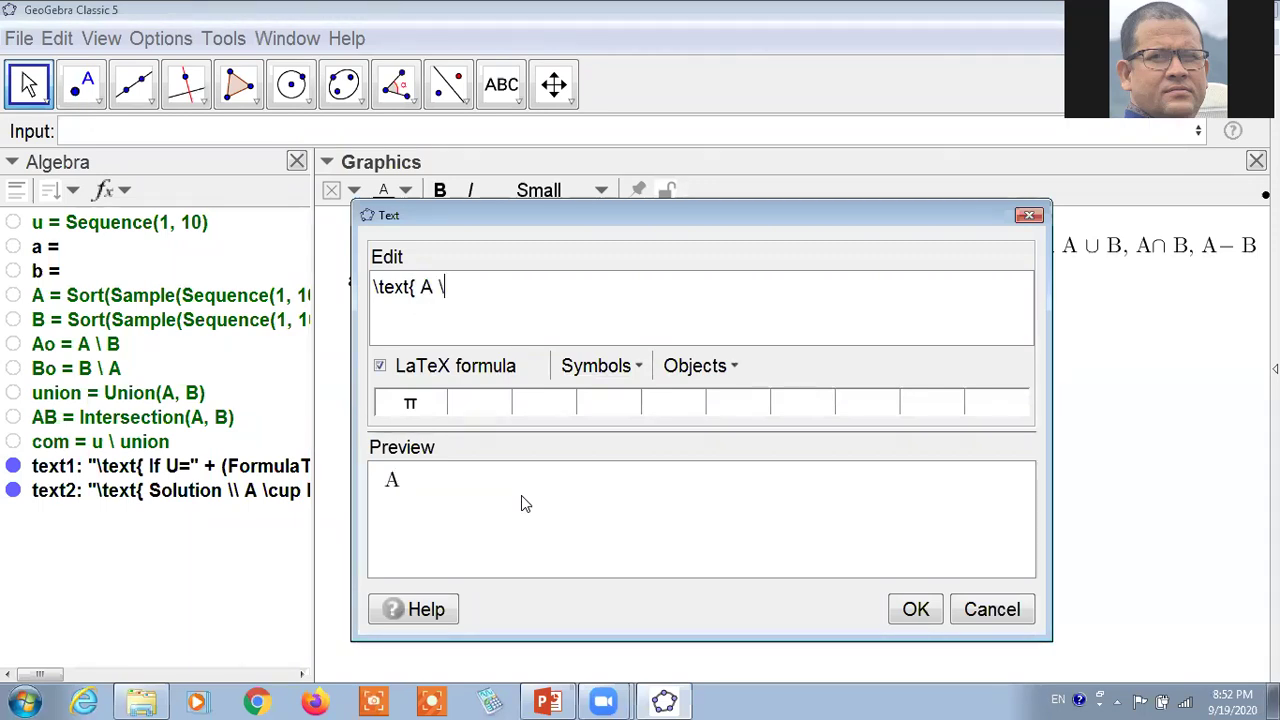
type("cap")
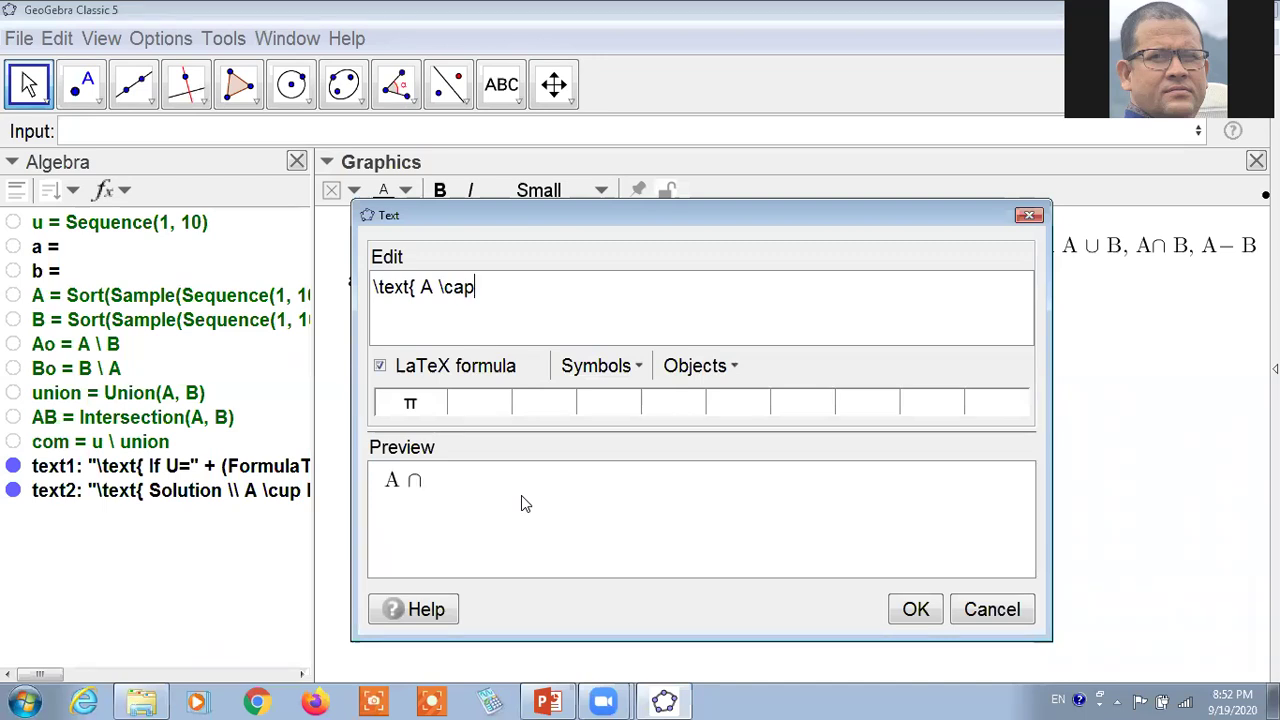
type(" B")
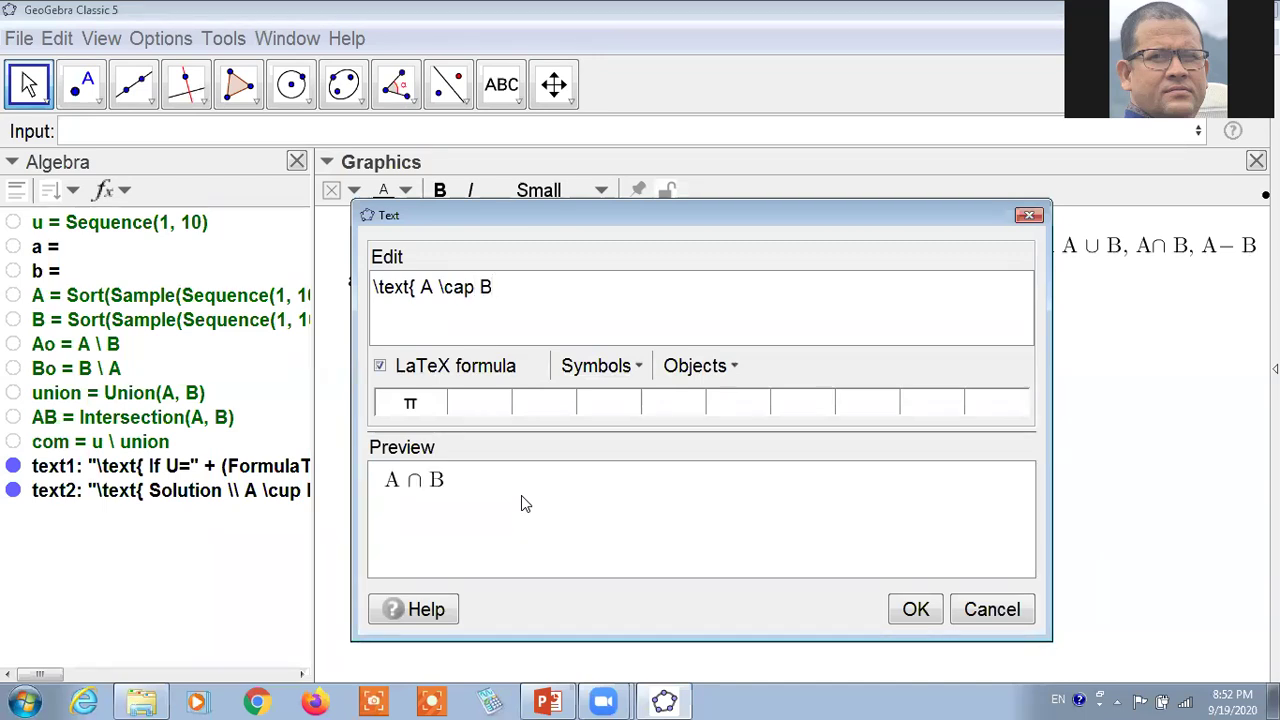
type(" =")
left_click(603, 370)
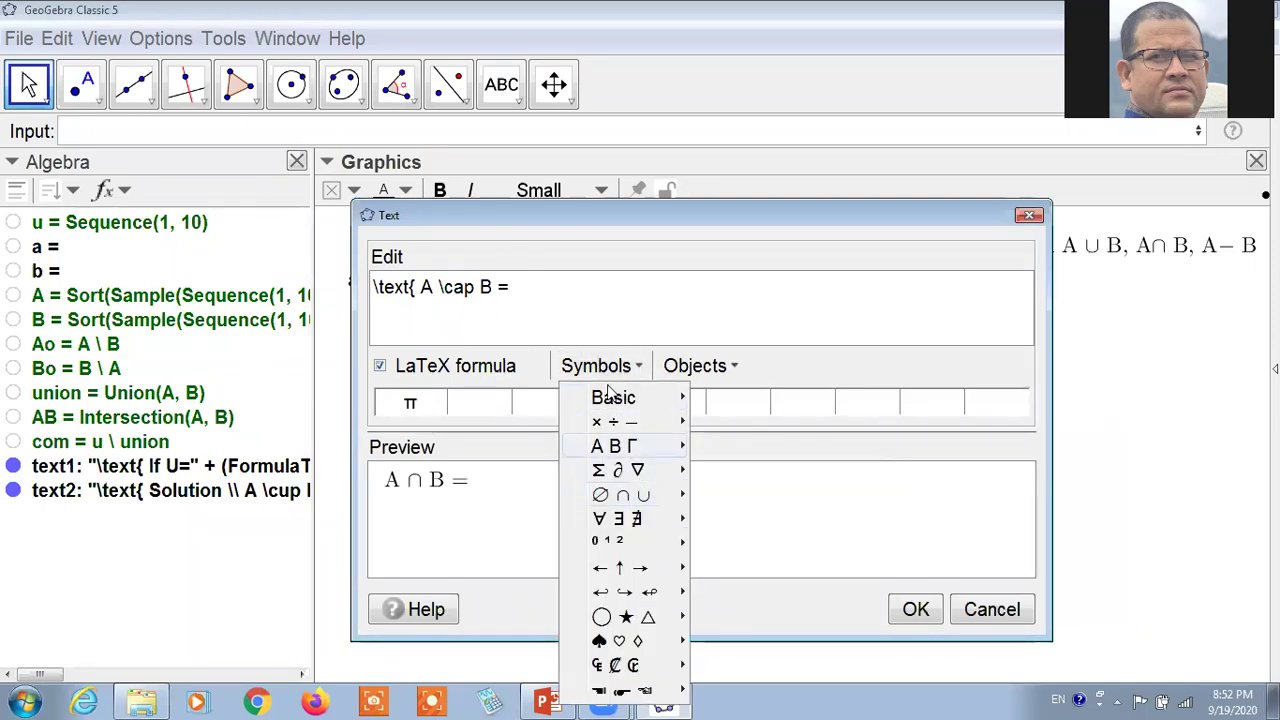
mouse_move(644, 500)
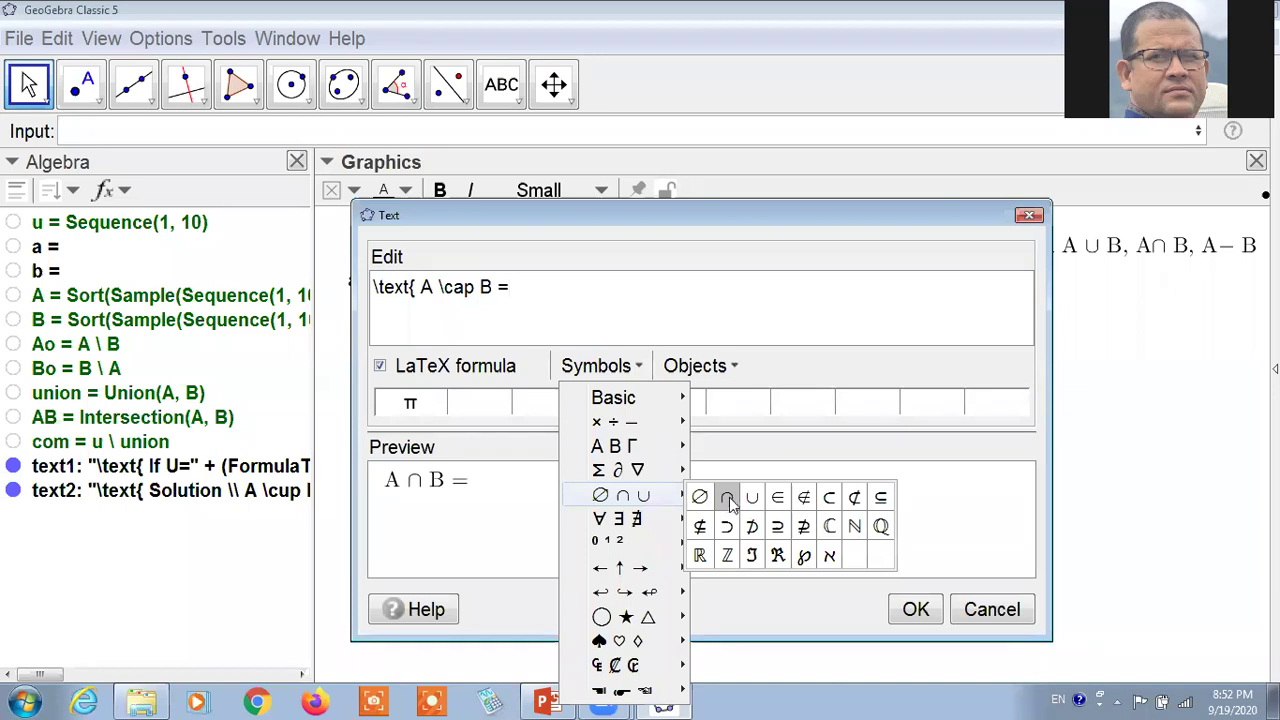
left_click(678, 362)
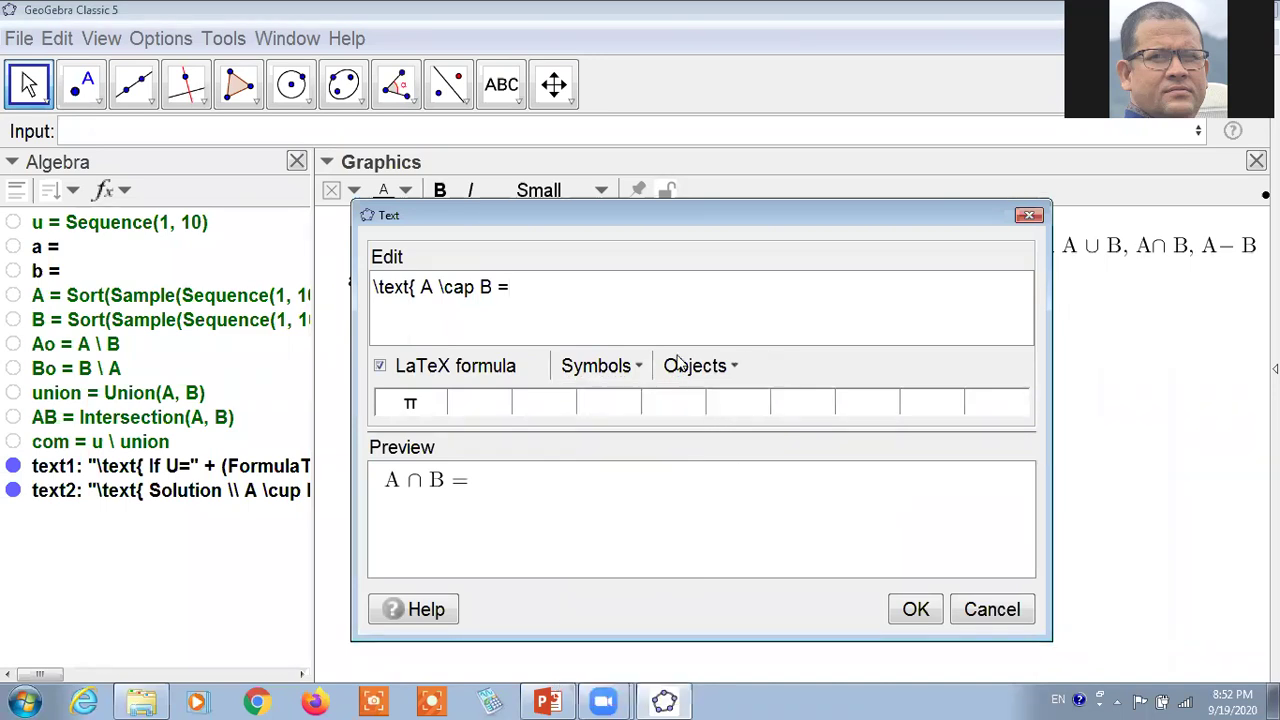
Step: Continue the intersection line with dynamic list A, "\cap" and dynamic list B
left_click(84, 297)
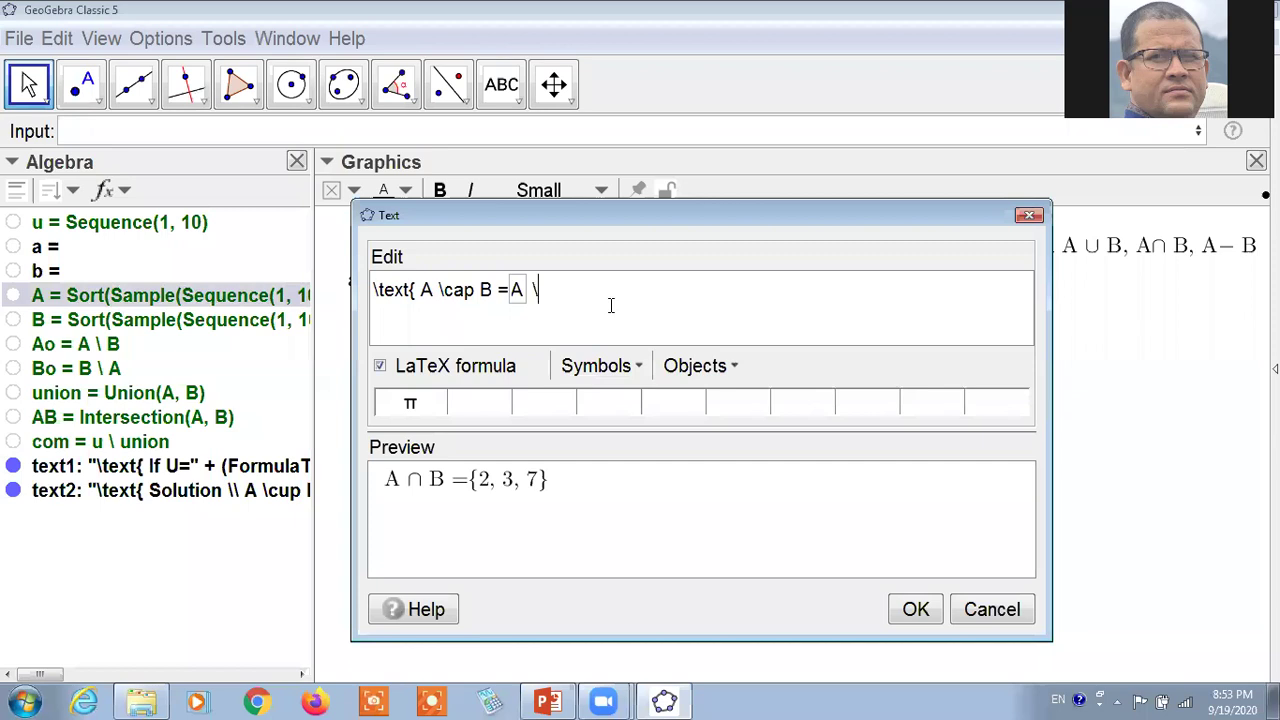
type("\\cap")
left_click(236, 322)
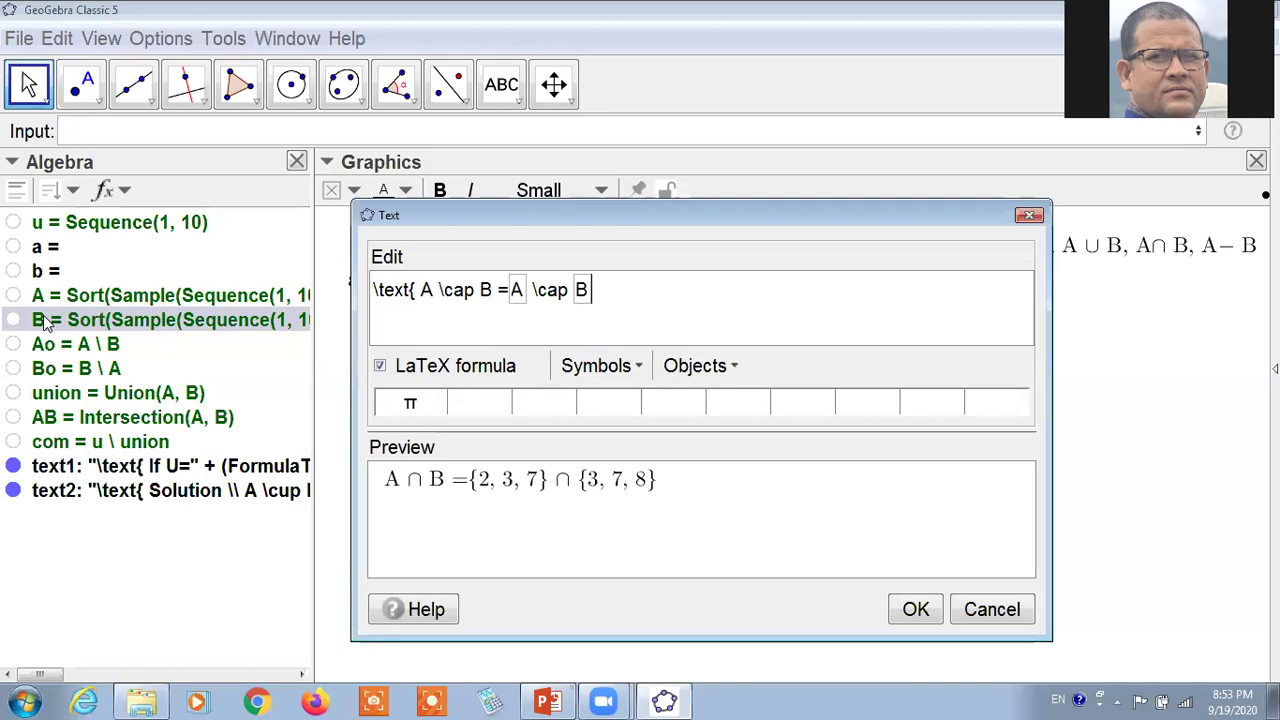
left_click(737, 368)
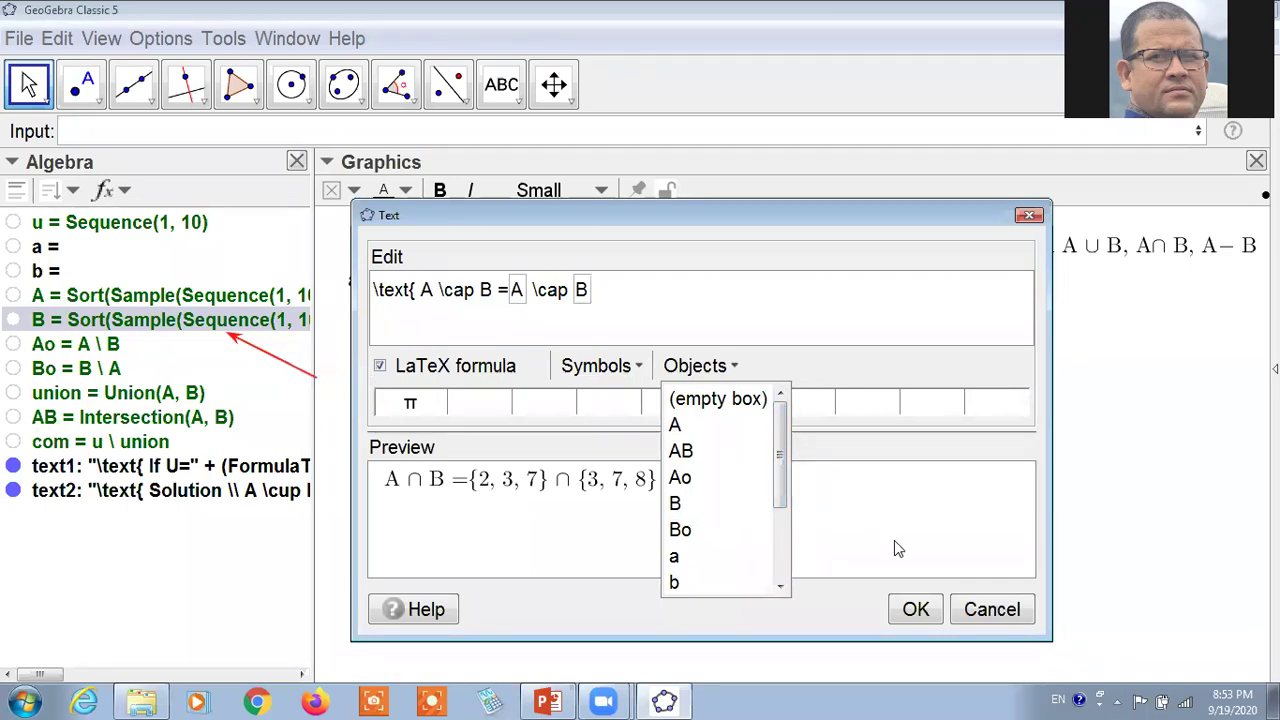
left_click(808, 376)
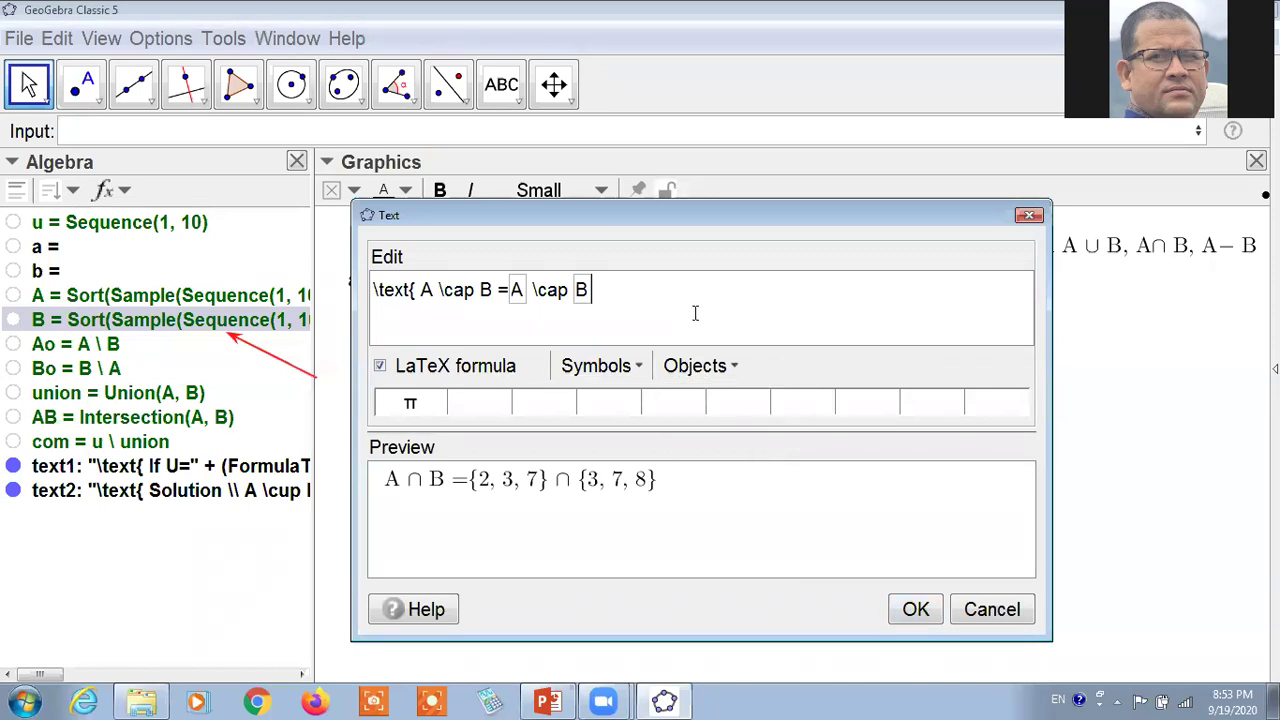
Step: End the intersection line with a LaTeX line break and add "=" on the next line, indented beneath the equals sign above
type("\\\\ ")
type("=")
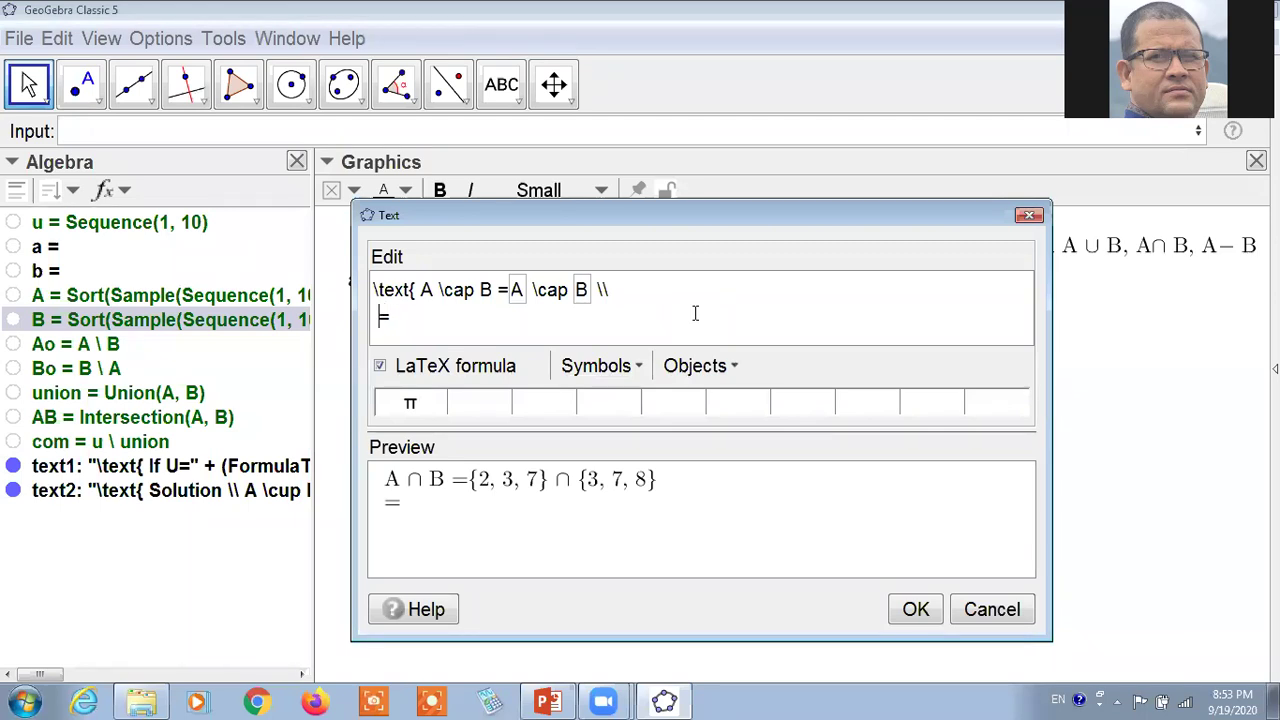
key("Left")
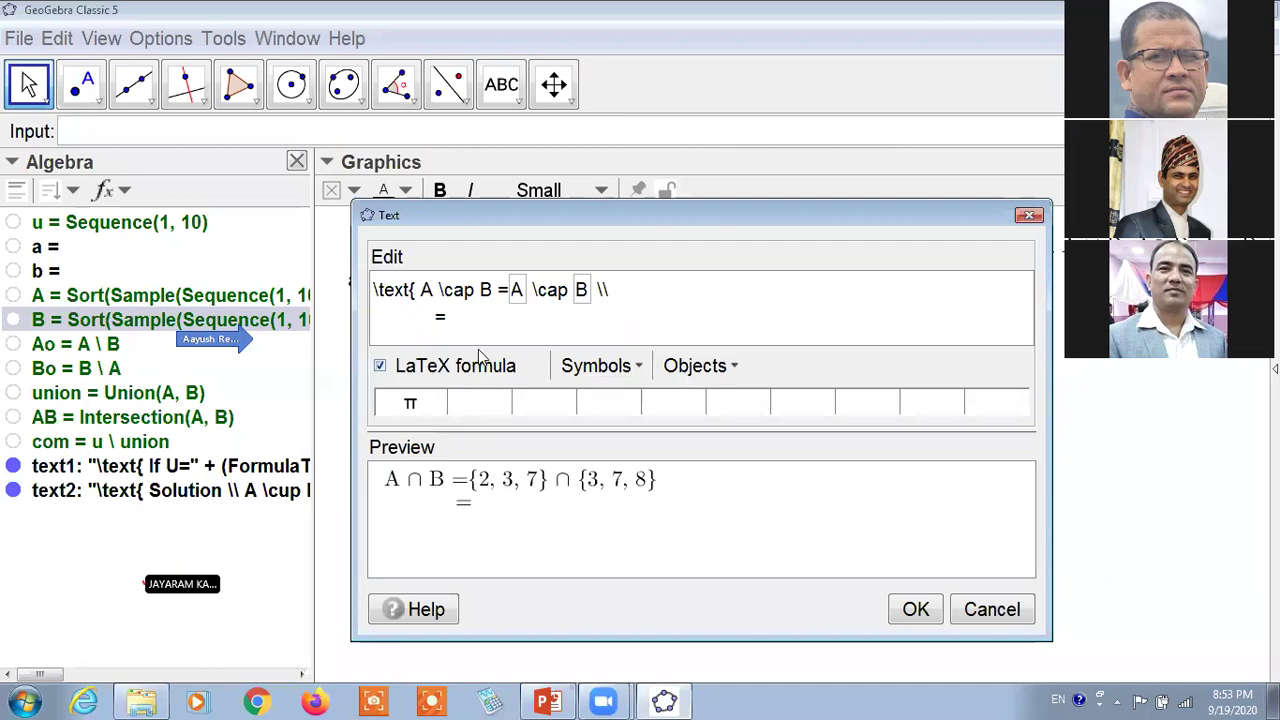
Step: Insert dynamic list AB after the second "=", create the intersection solution text and align it beneath the A ∪ B solution
left_click(706, 123)
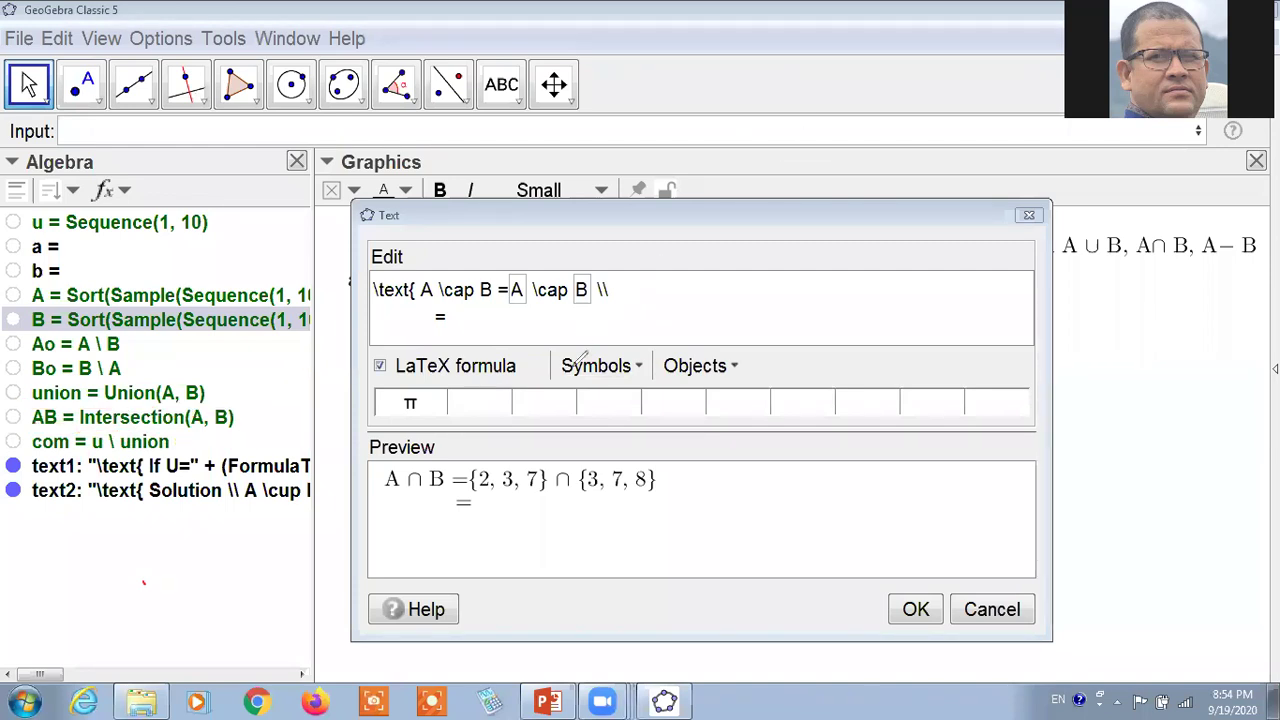
left_click(495, 516)
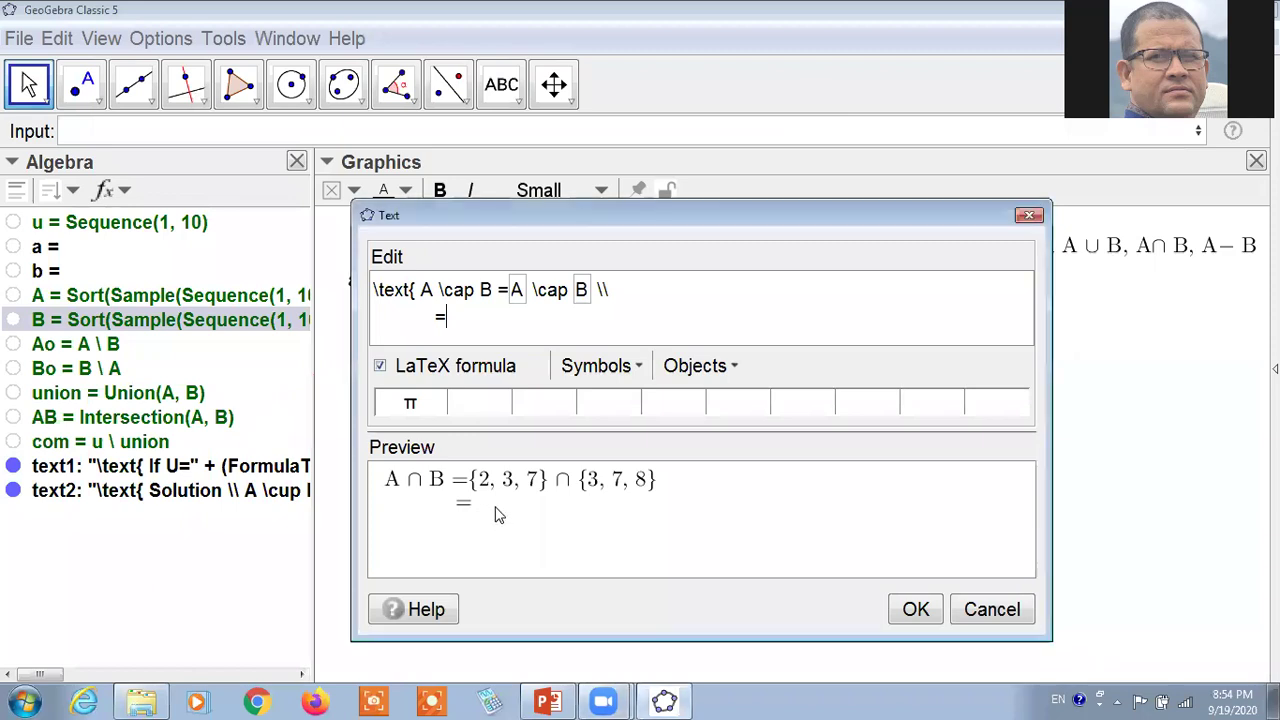
left_click(97, 427)
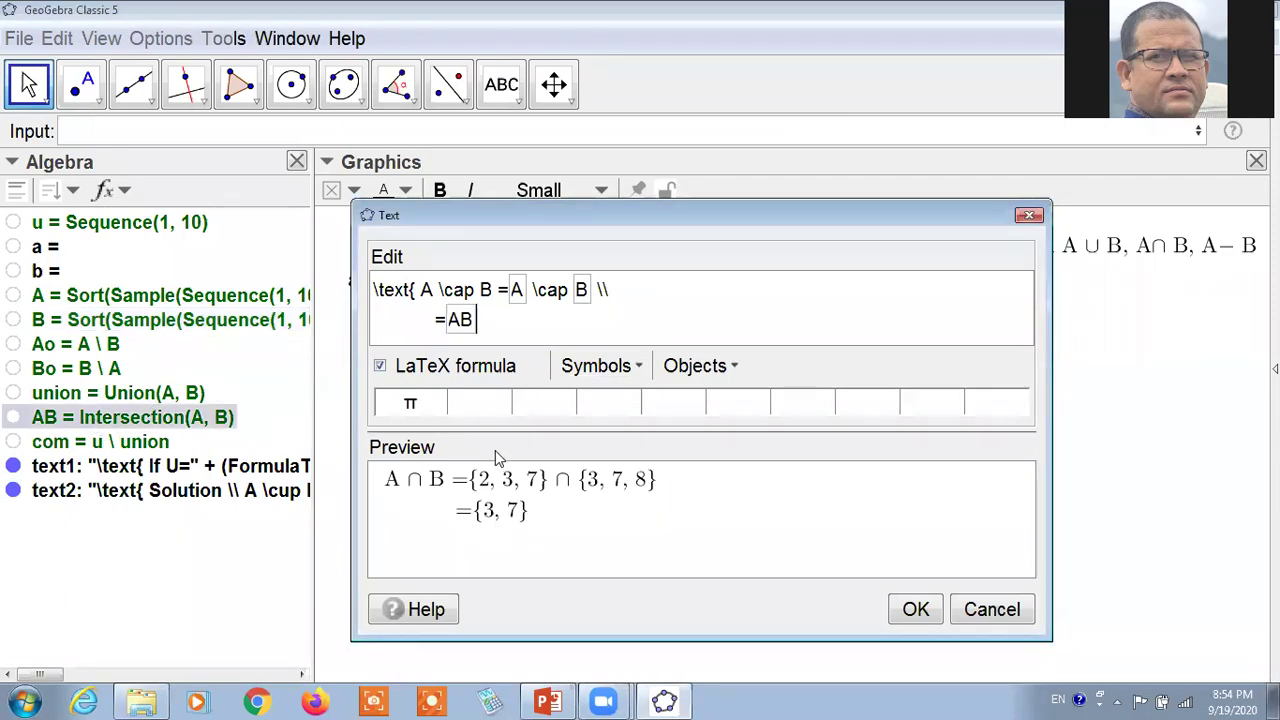
left_click(917, 610)
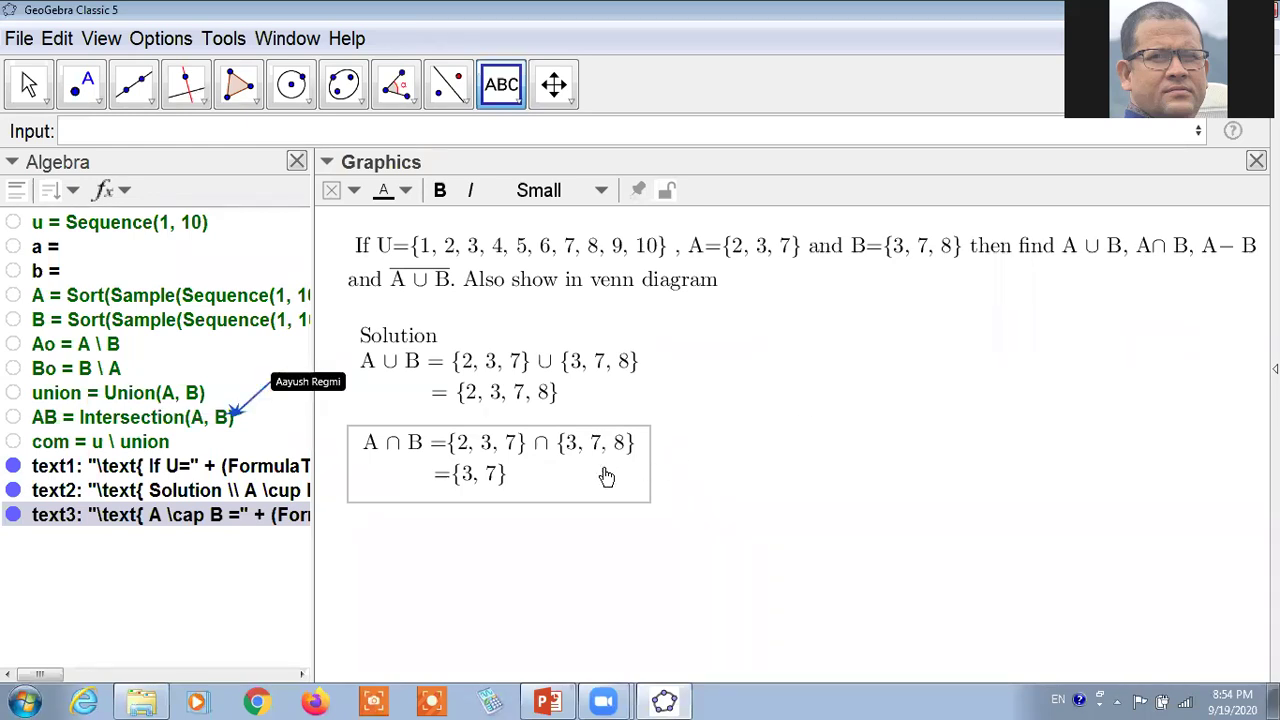
left_click_drag(603, 481, 599, 489)
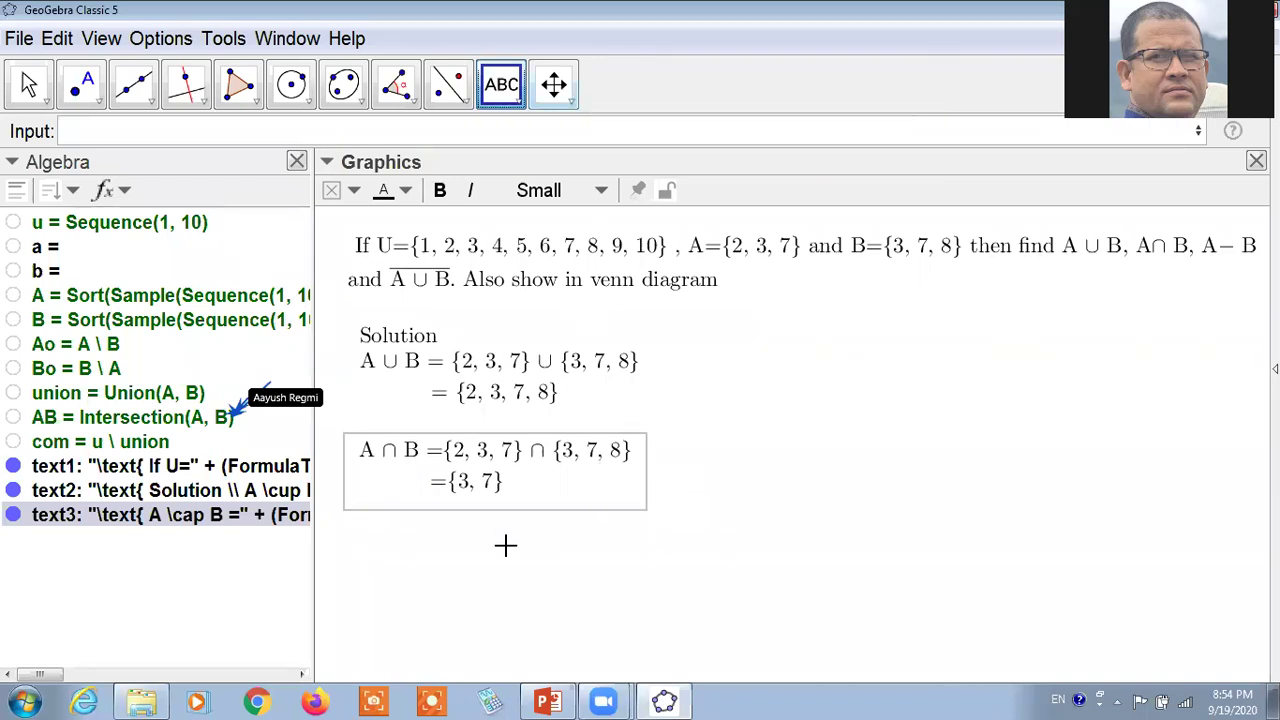
Step: Start a new LaTeX text below the intersection solution, resizing its editor and removing the stray text2 reference
left_click(538, 555)
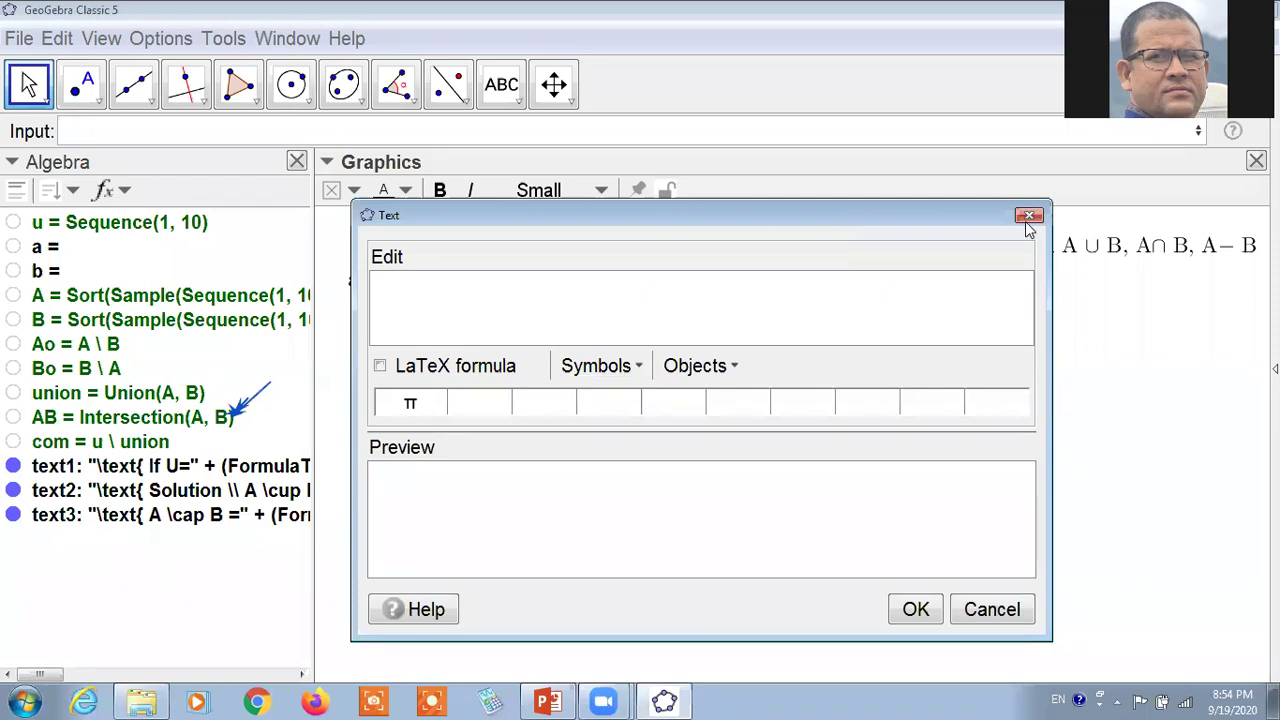
left_click_drag(1024, 219, 1210, 219)
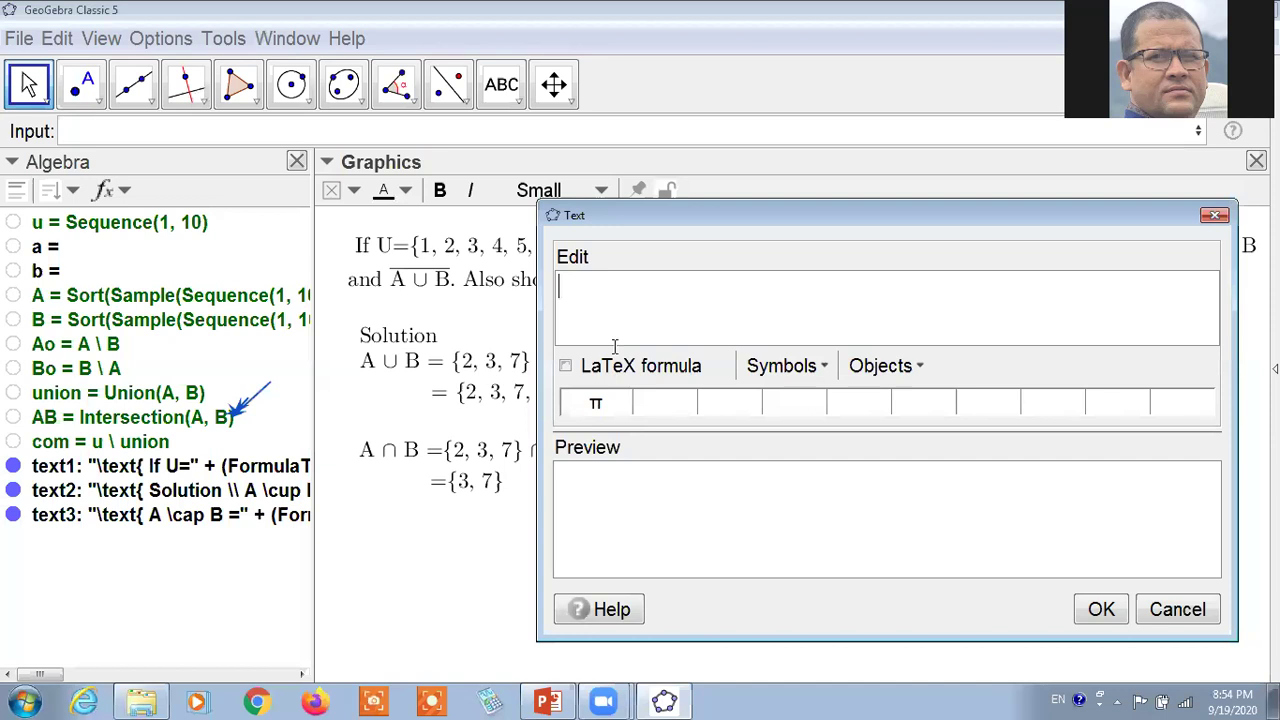
left_click(565, 366)
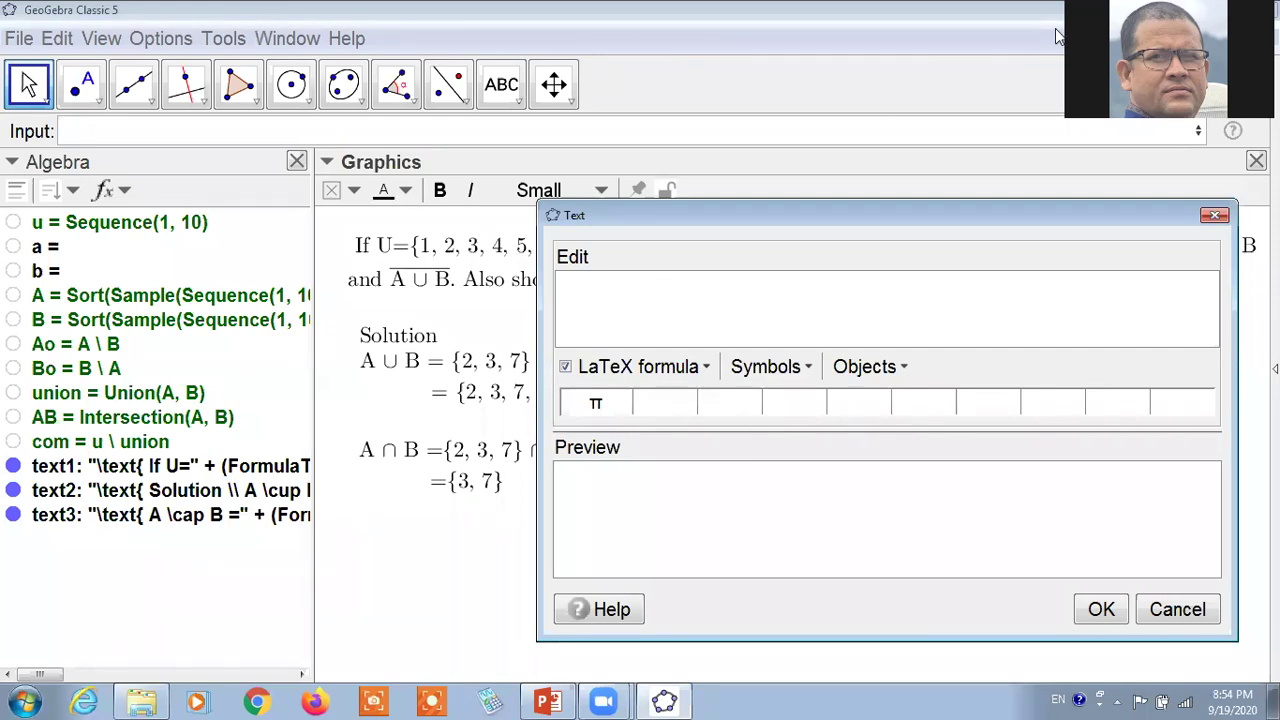
left_click(924, 121)
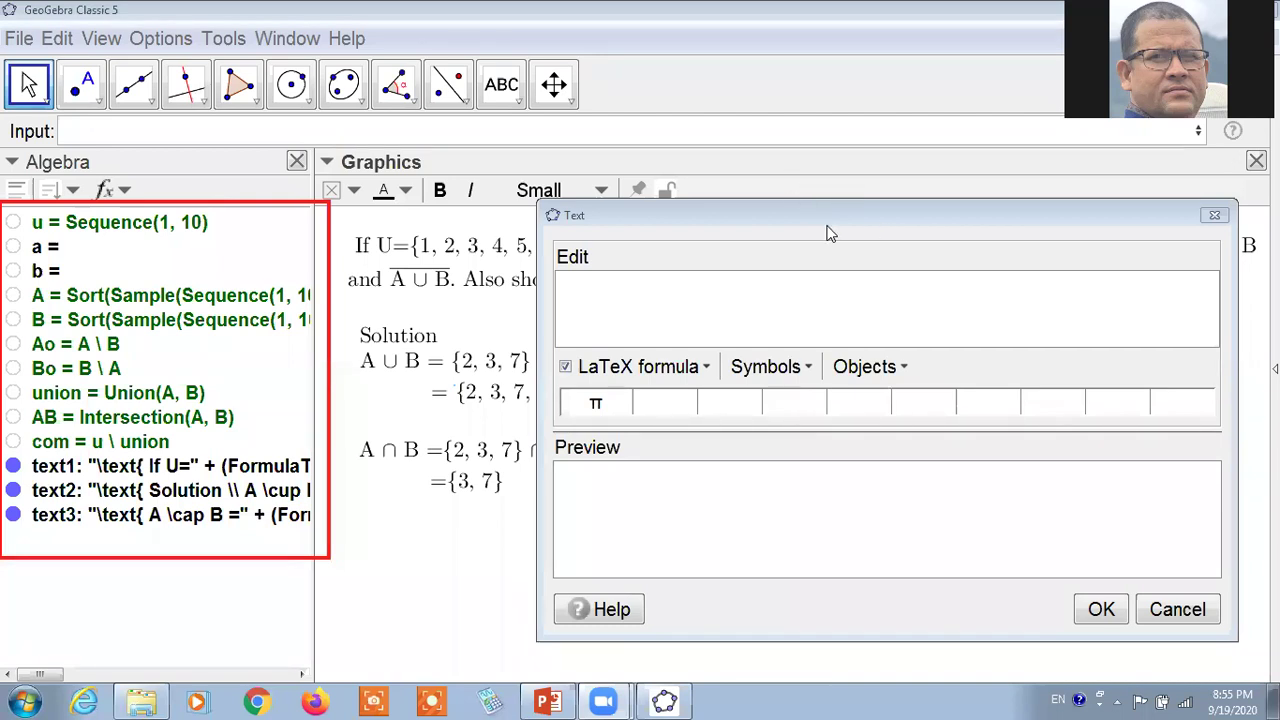
left_click(1052, 186)
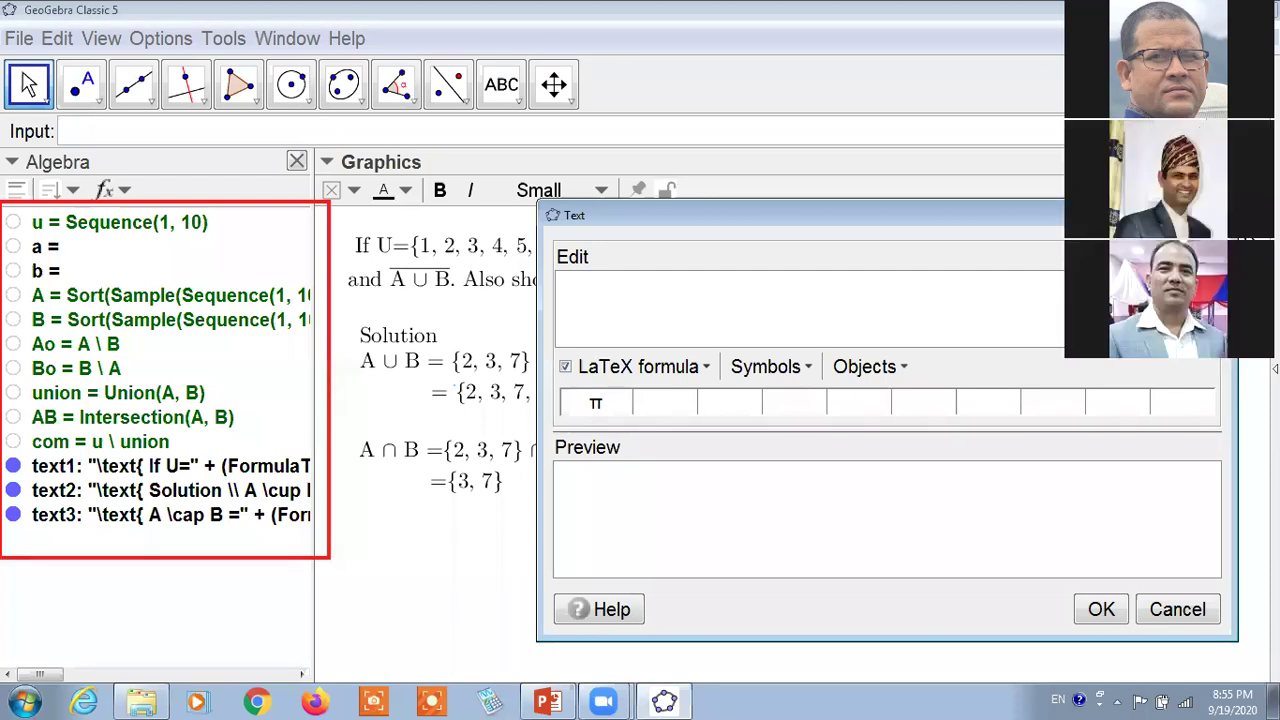
left_click_drag(1232, 301, 967, 247)
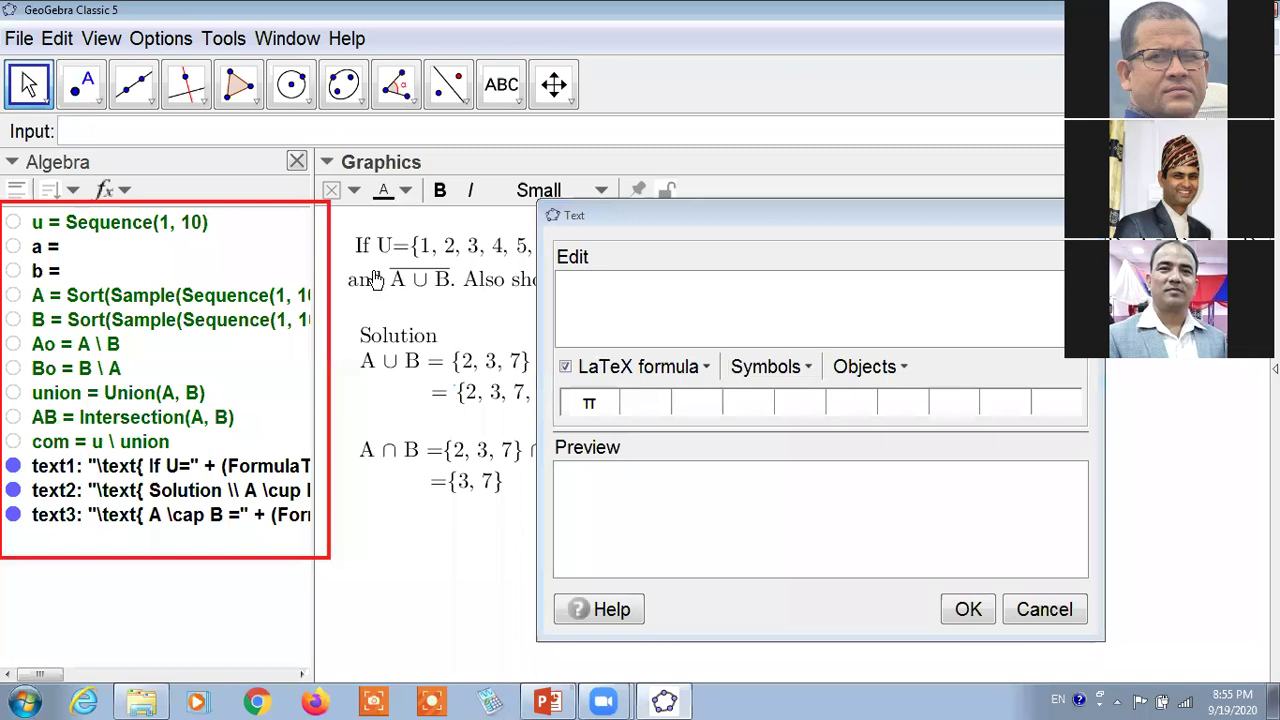
left_click(352, 324)
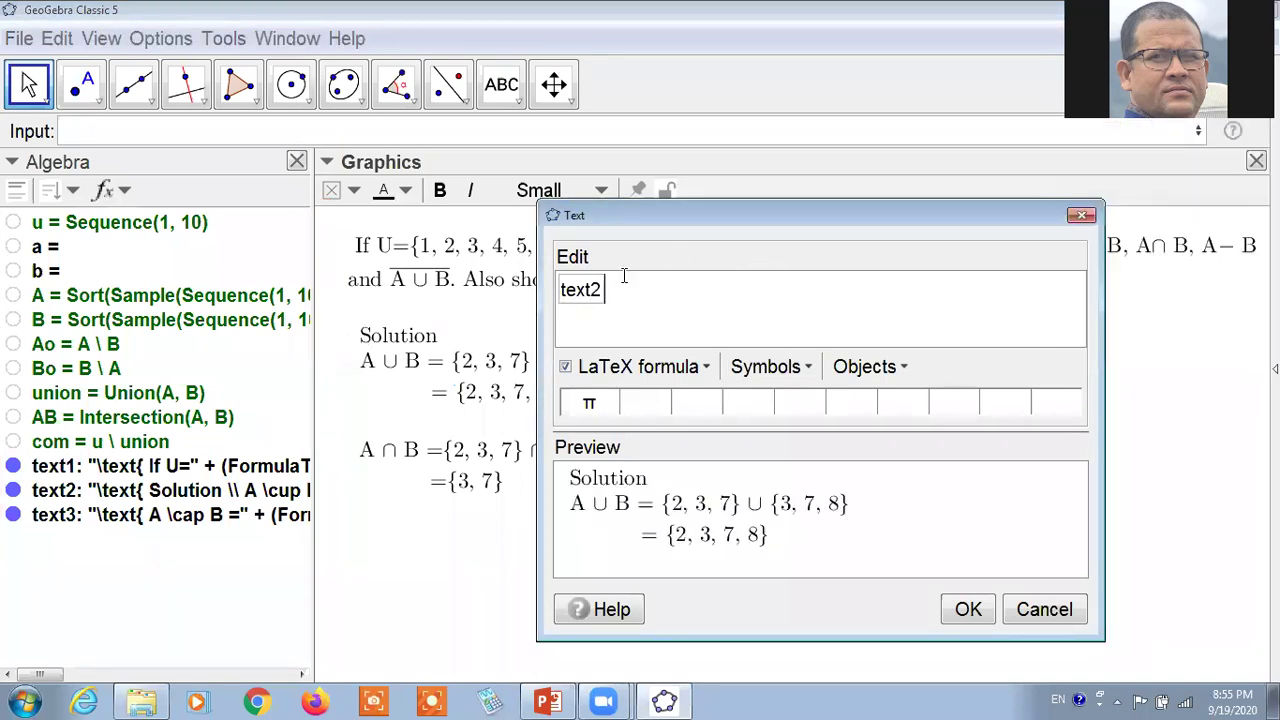
key("BackSpace")
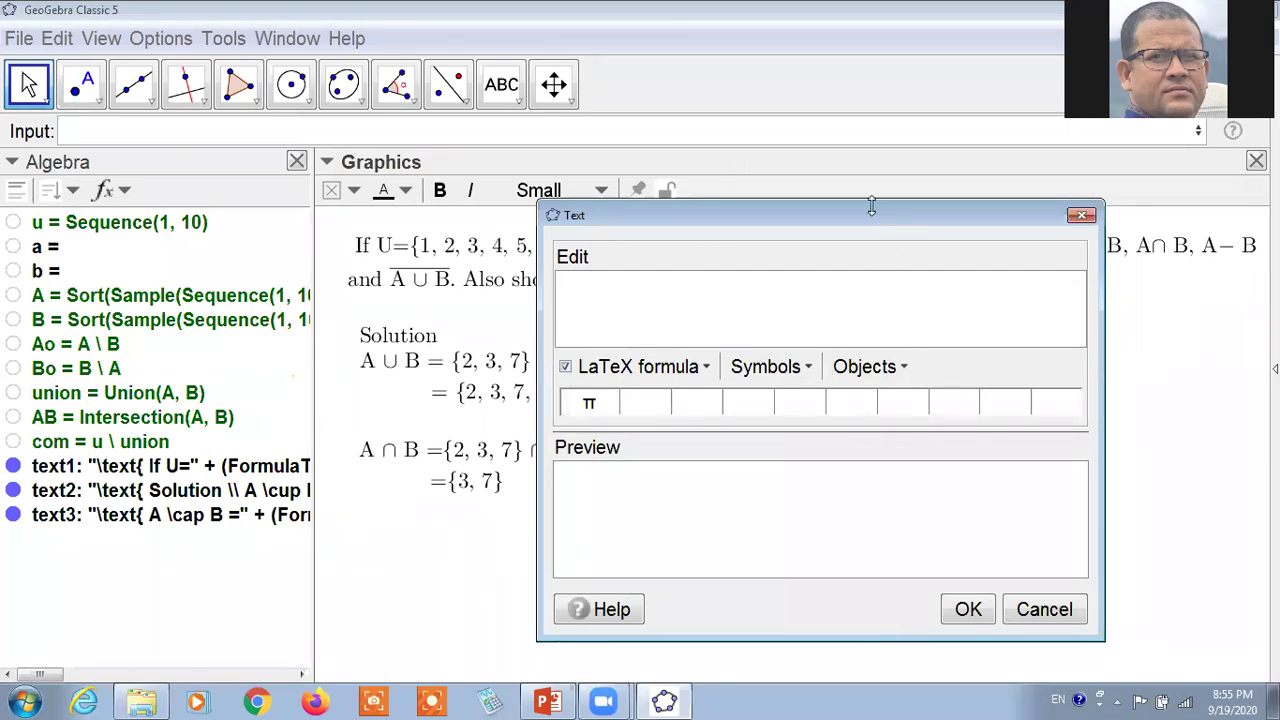
left_click_drag(870, 201, 886, 124)
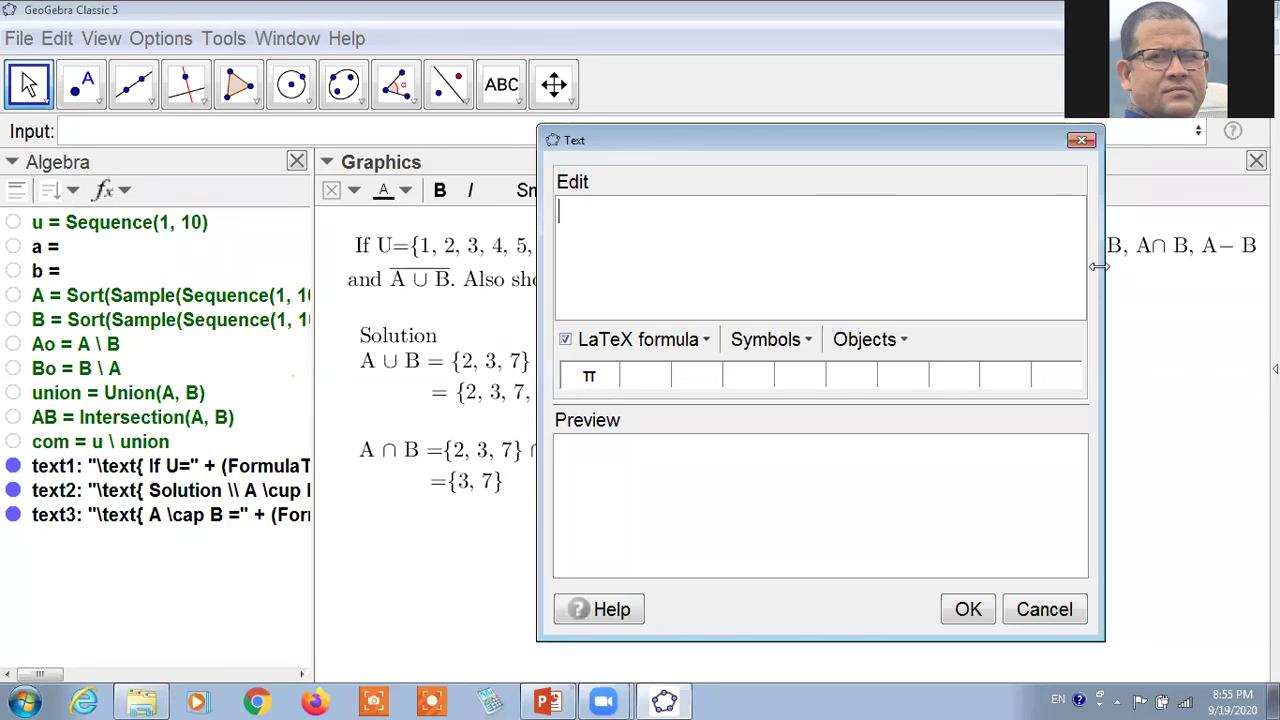
left_click_drag(1097, 263, 1065, 263)
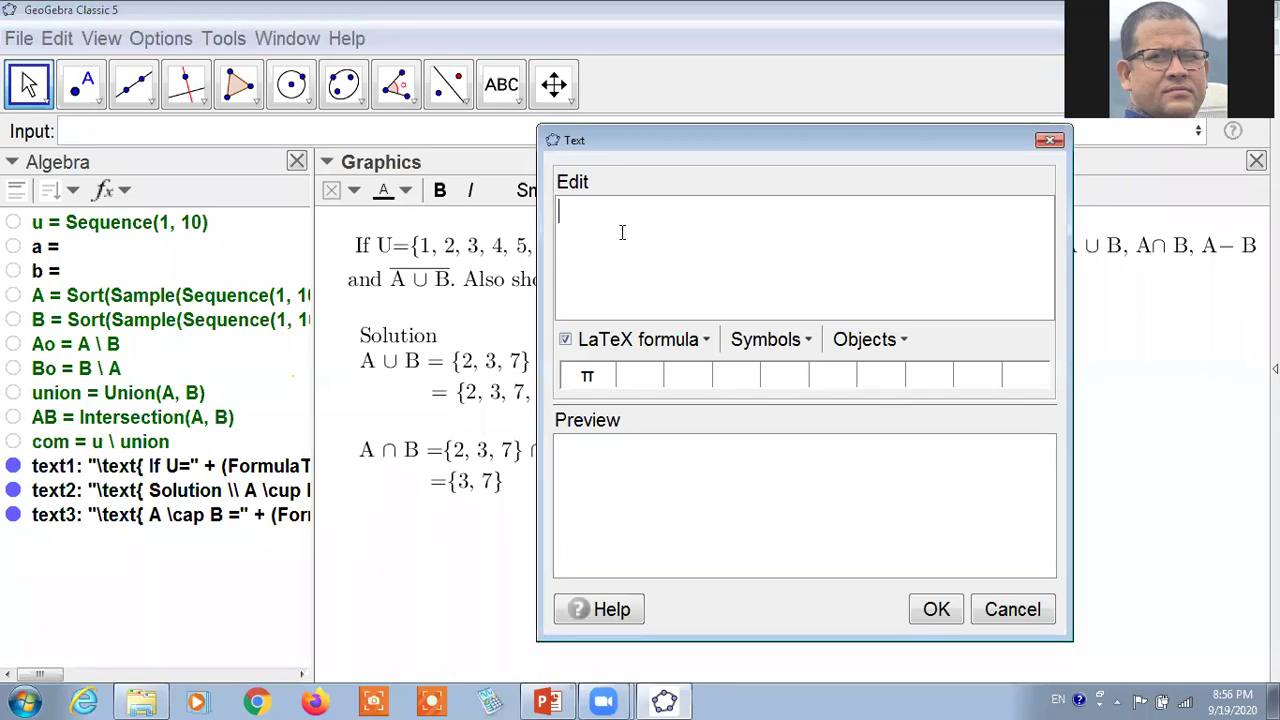
Step: Enter "A \minus B=" followed by dynamic list A, "\minus" and dynamic list B
type("A \\minus B= A")
left_click(87, 298)
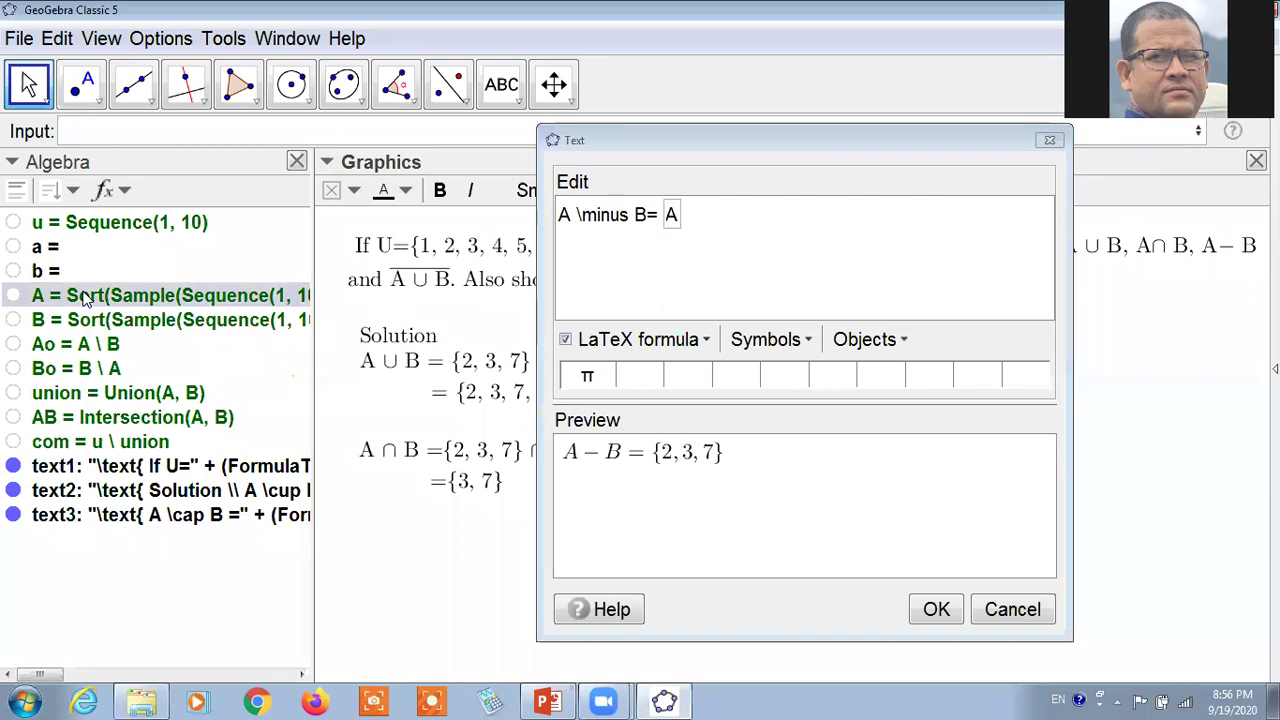
left_click(749, 213)
type("\\minus")
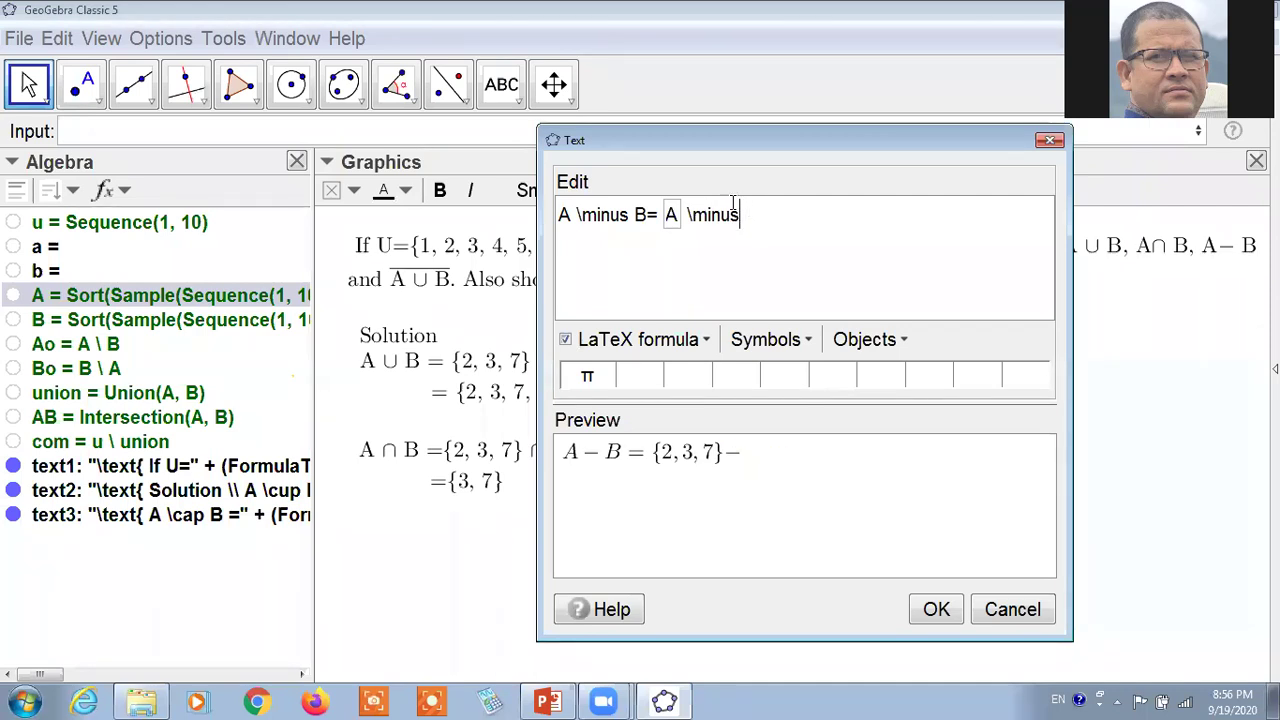
left_click(190, 320)
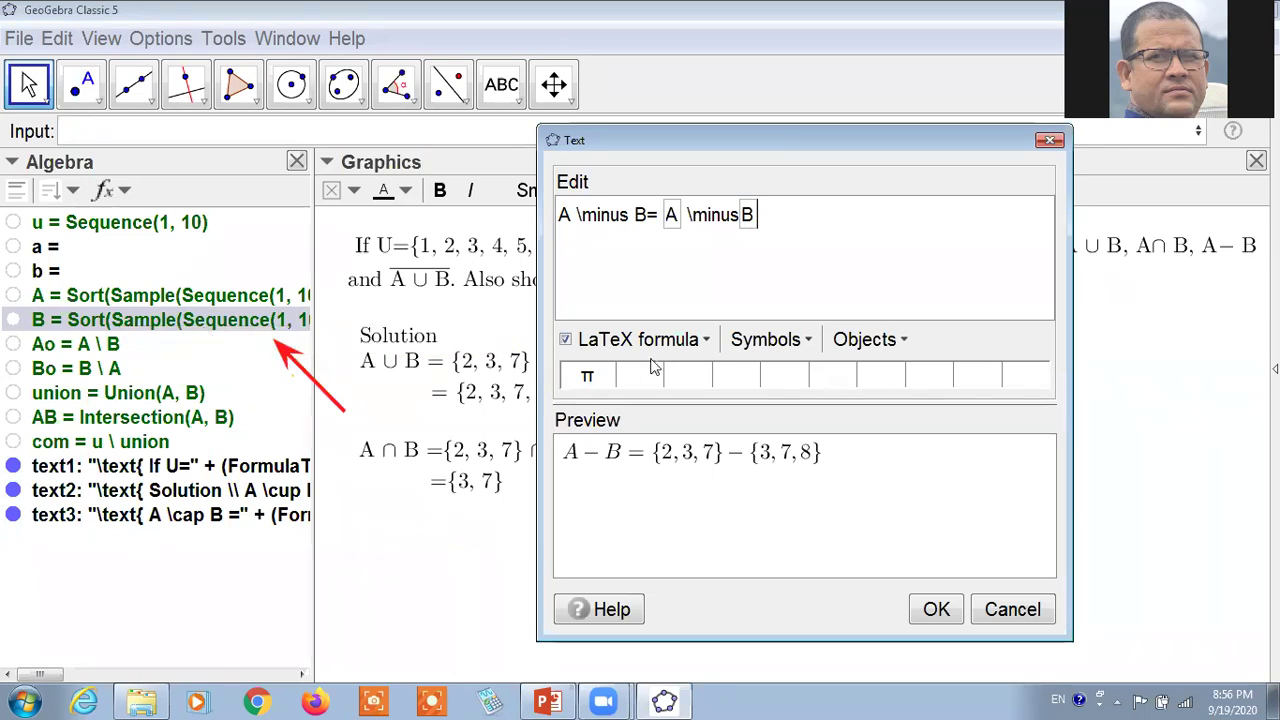
Step: Add a LaTeX line break and an indented "=" on the next line, and put "\text{" before the difference expression
left_click(903, 340)
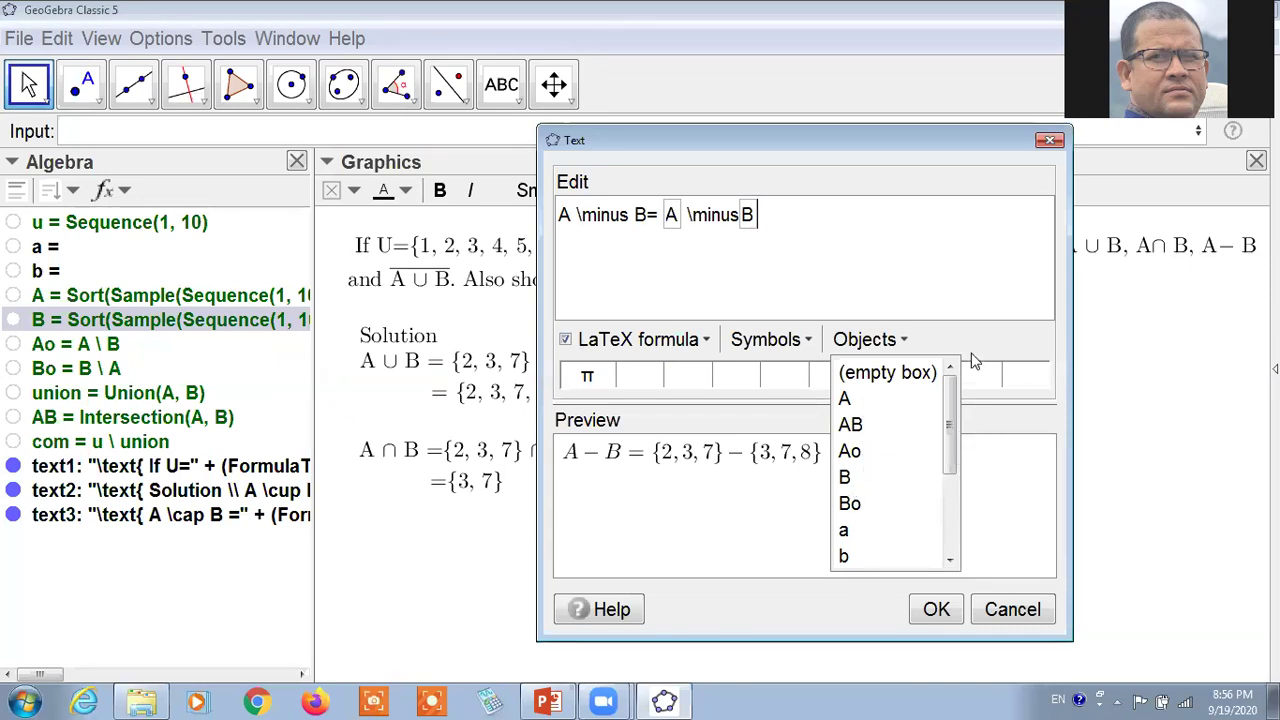
left_click(796, 227)
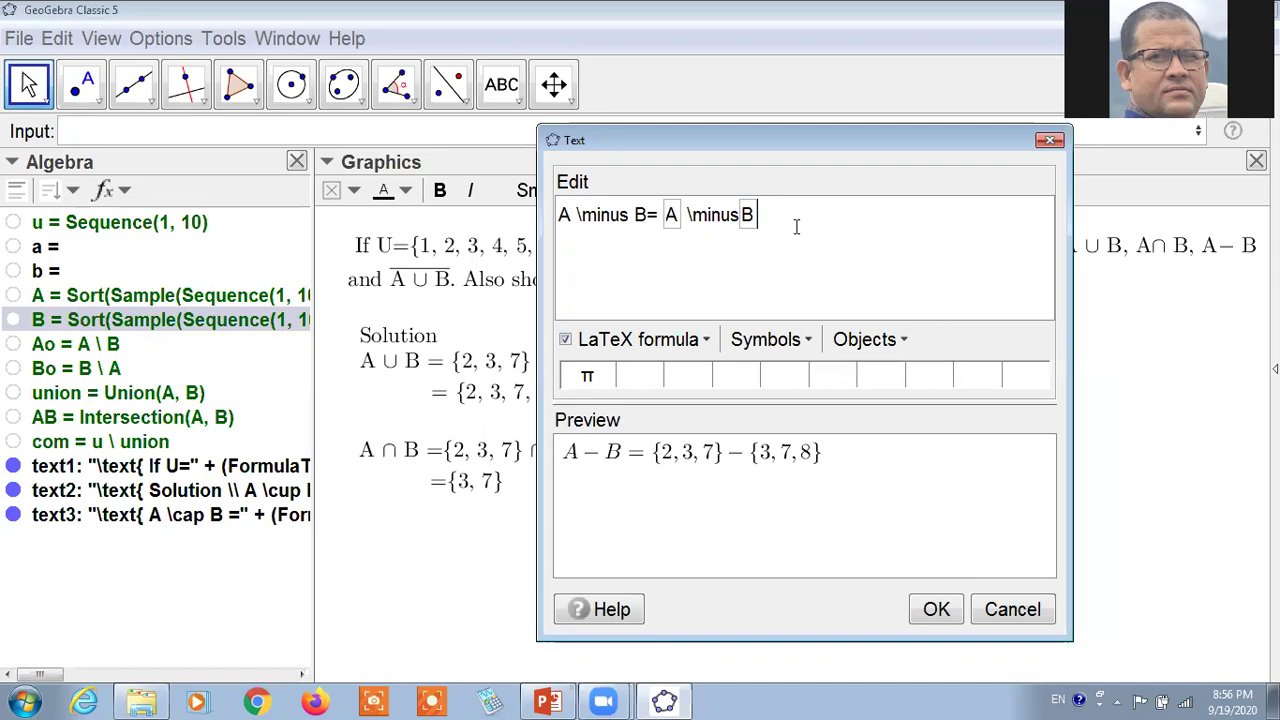
type("\\\\")
key("Return")
type("=")
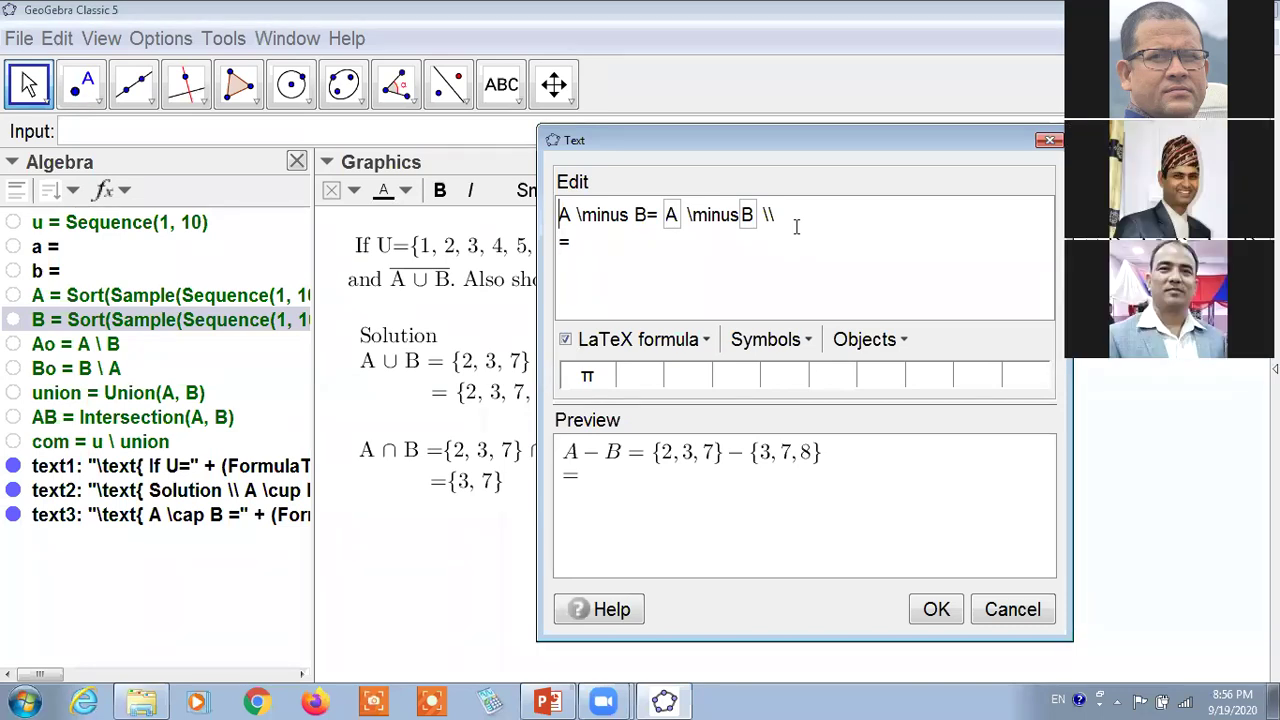
type("\\text{")
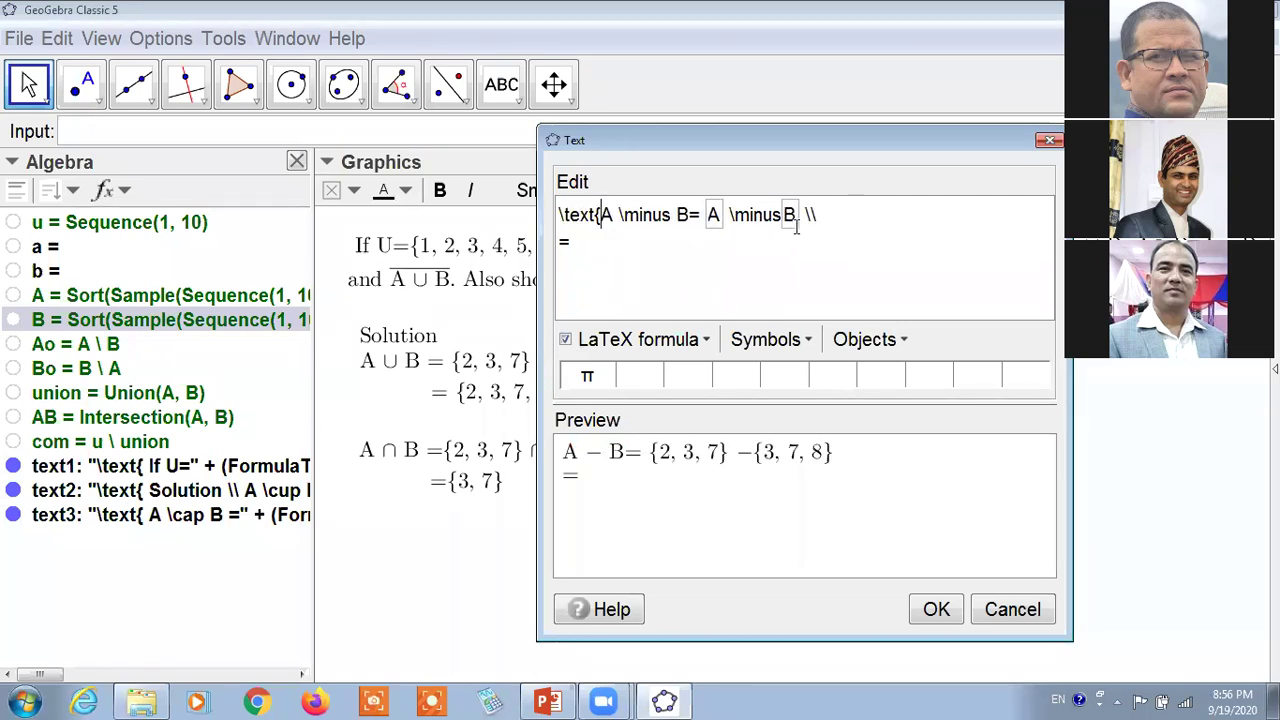
left_click(562, 241)
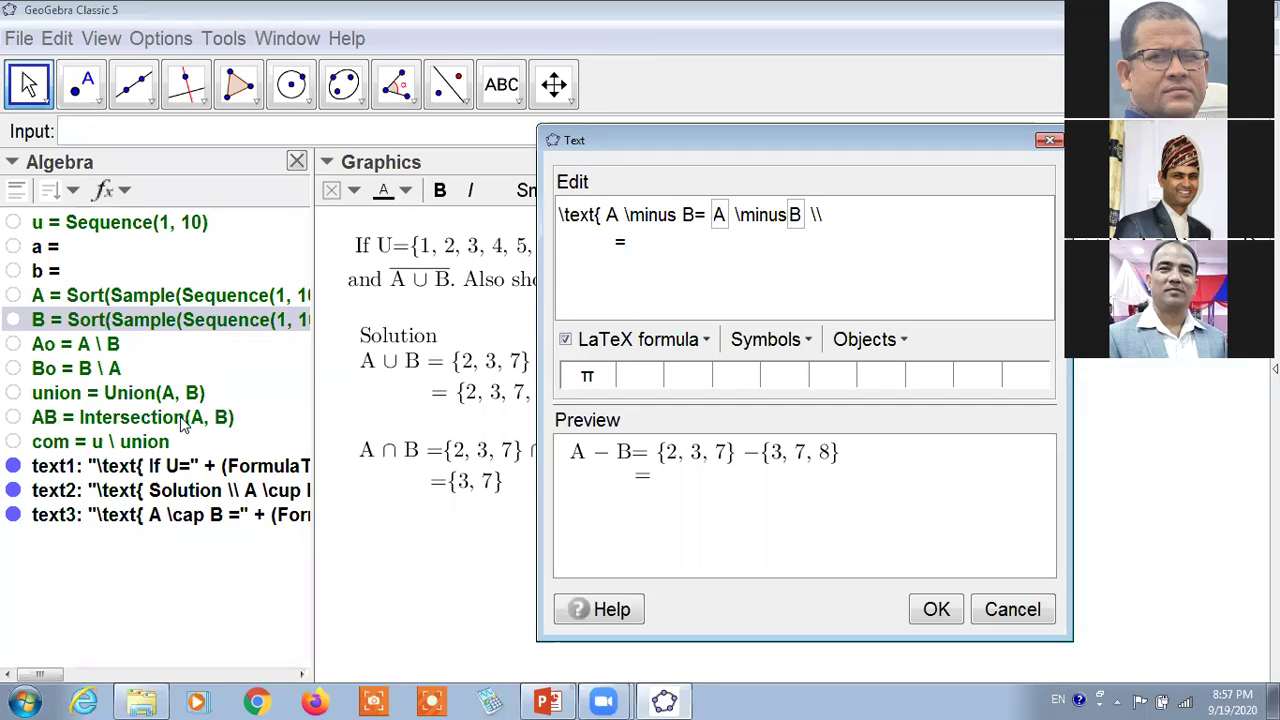
Step: Insert dynamic list Ao after the second "=" and create the A − B solution text
left_click(114, 344)
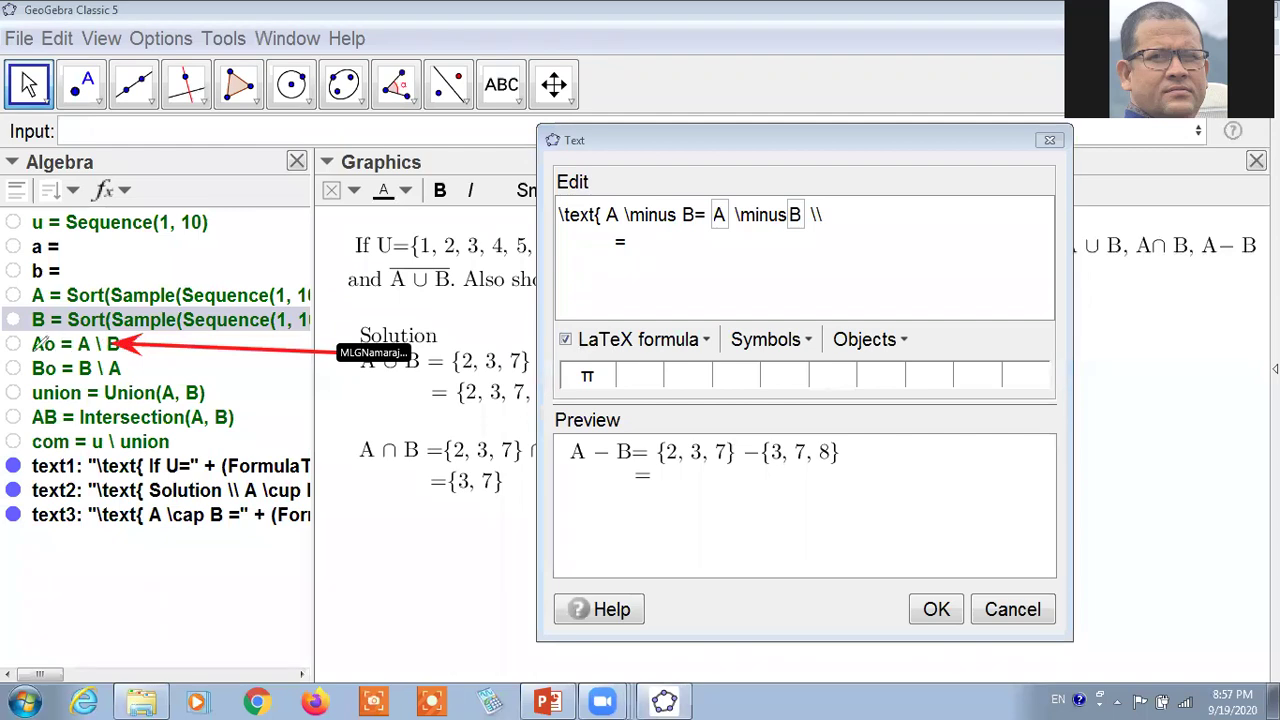
left_click_drag(18, 350, 80, 350)
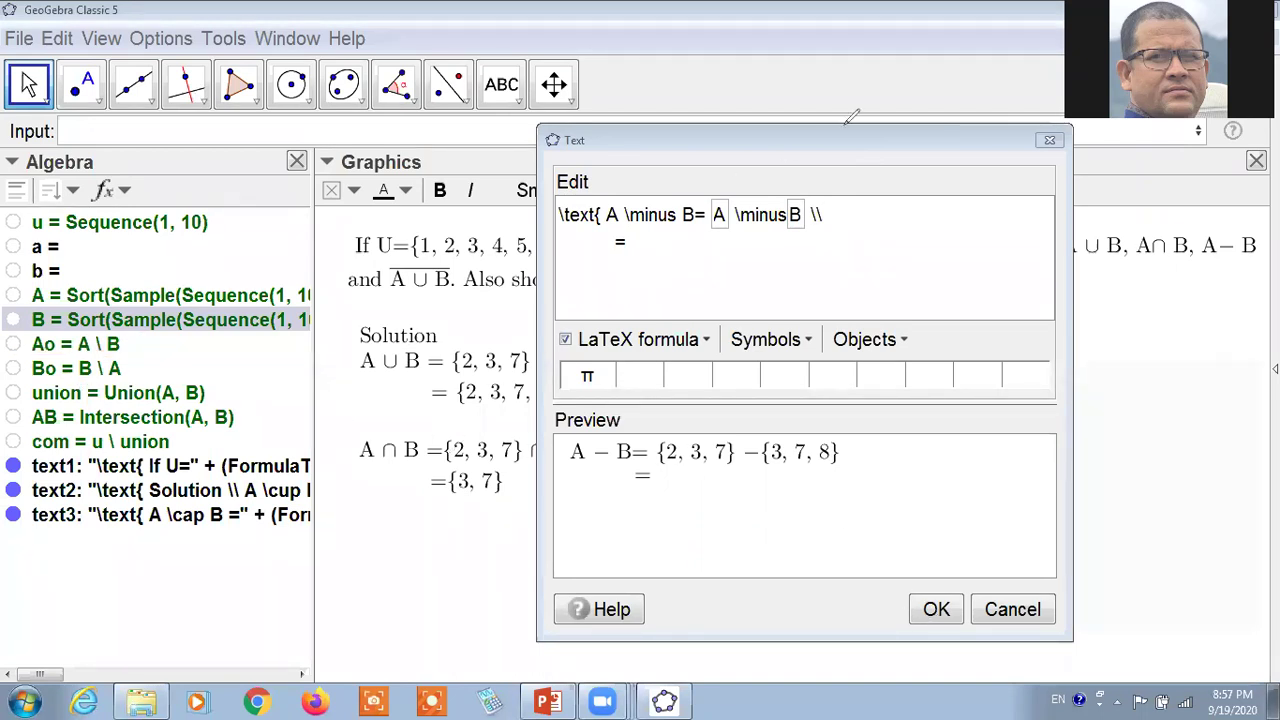
left_click(630, 243)
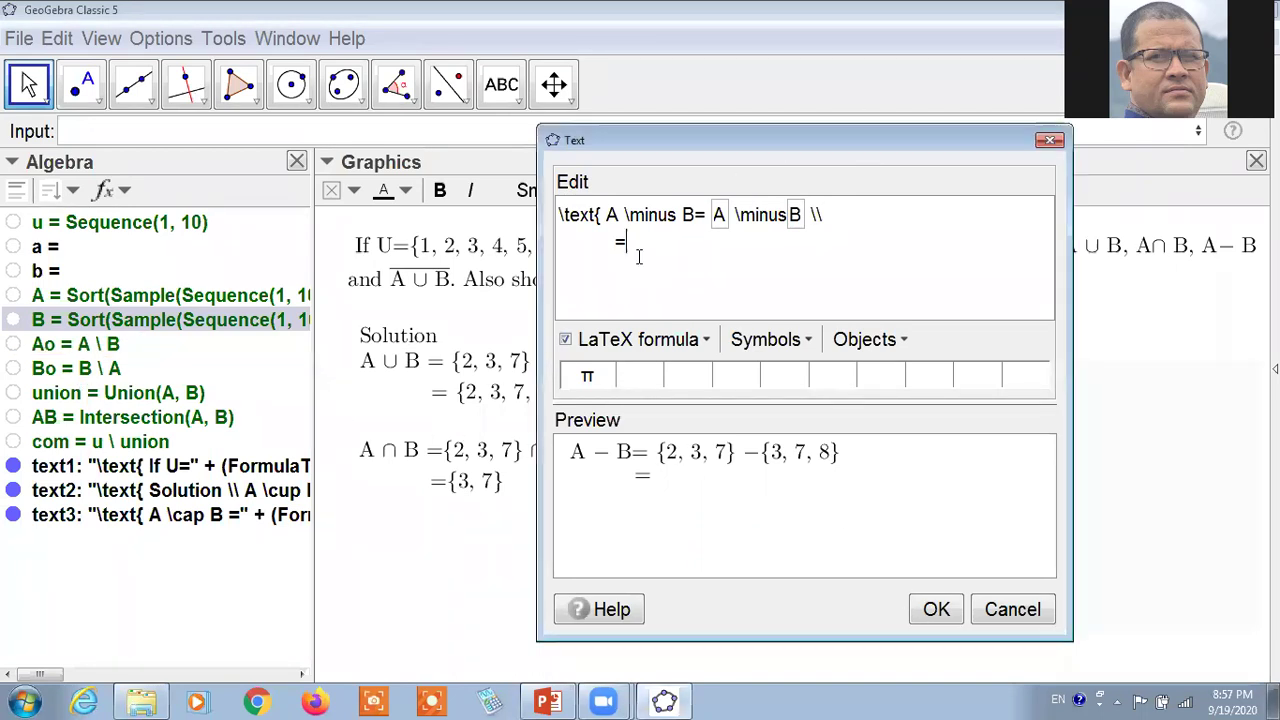
left_click(49, 345)
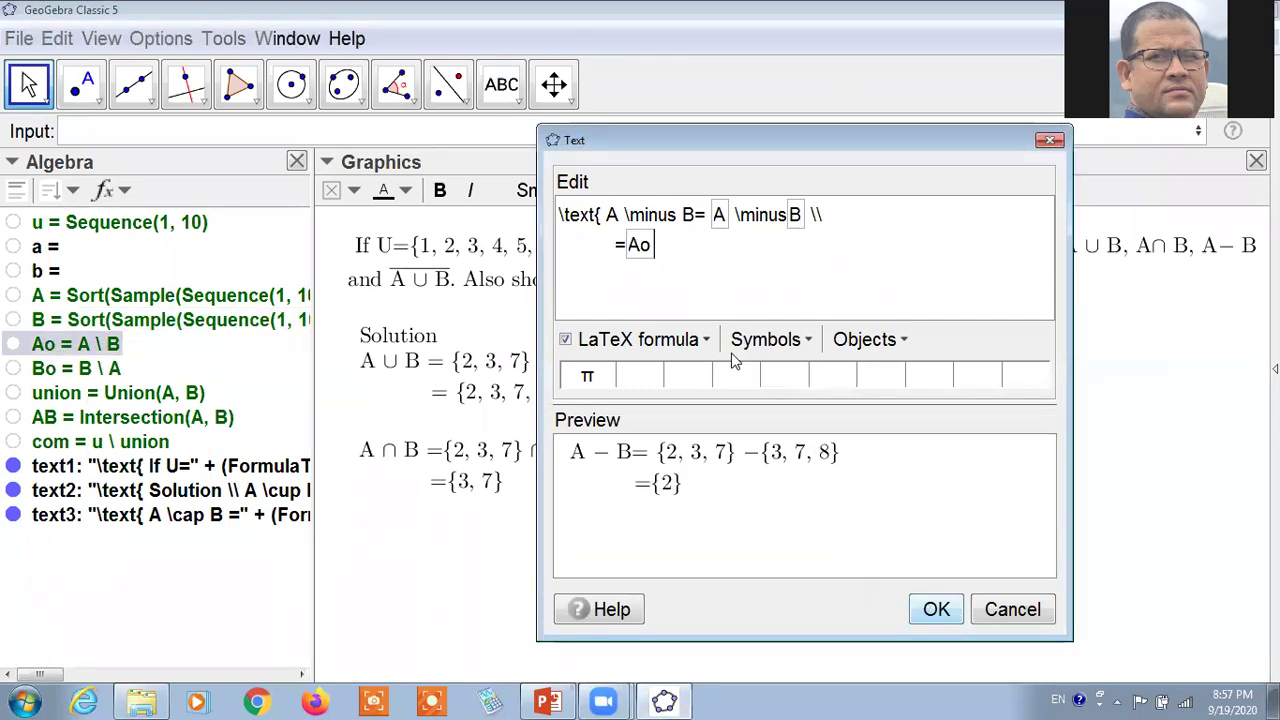
left_click(934, 609)
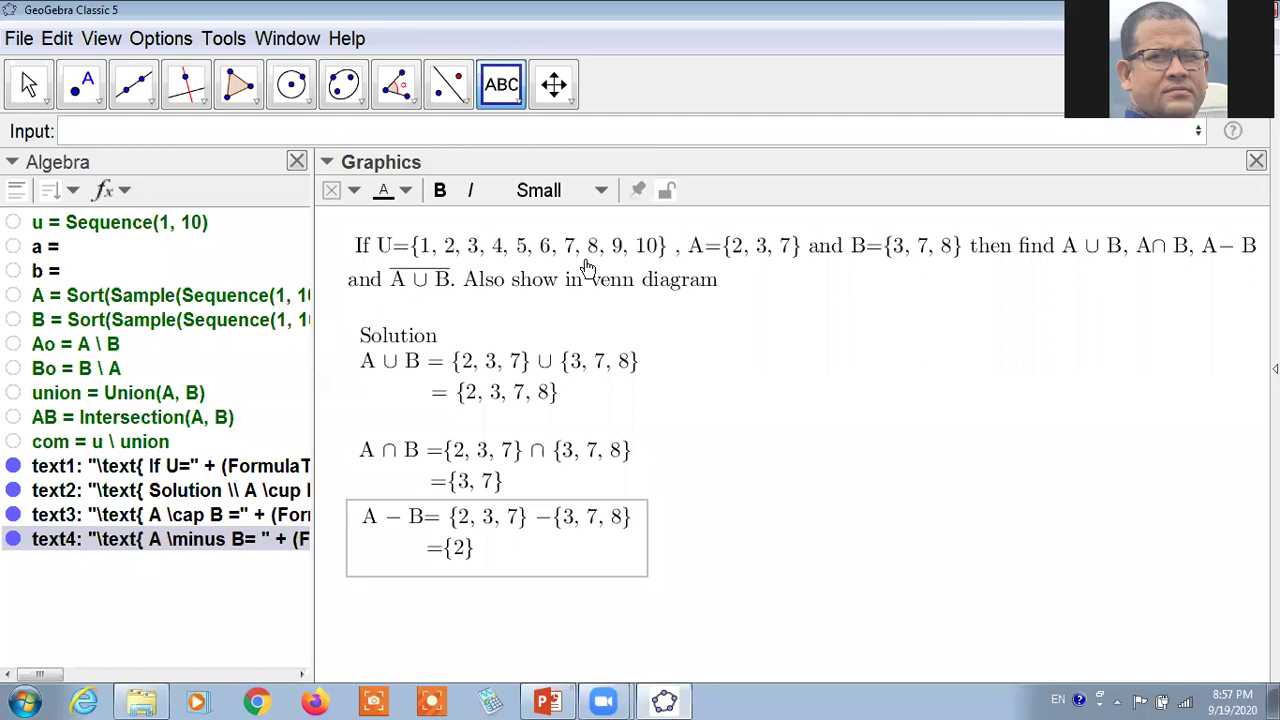
Step: Start another LaTeX text to the right of the solutions with "\text{ \overline{A \cup B}" for the complement of the union
left_click(760, 375)
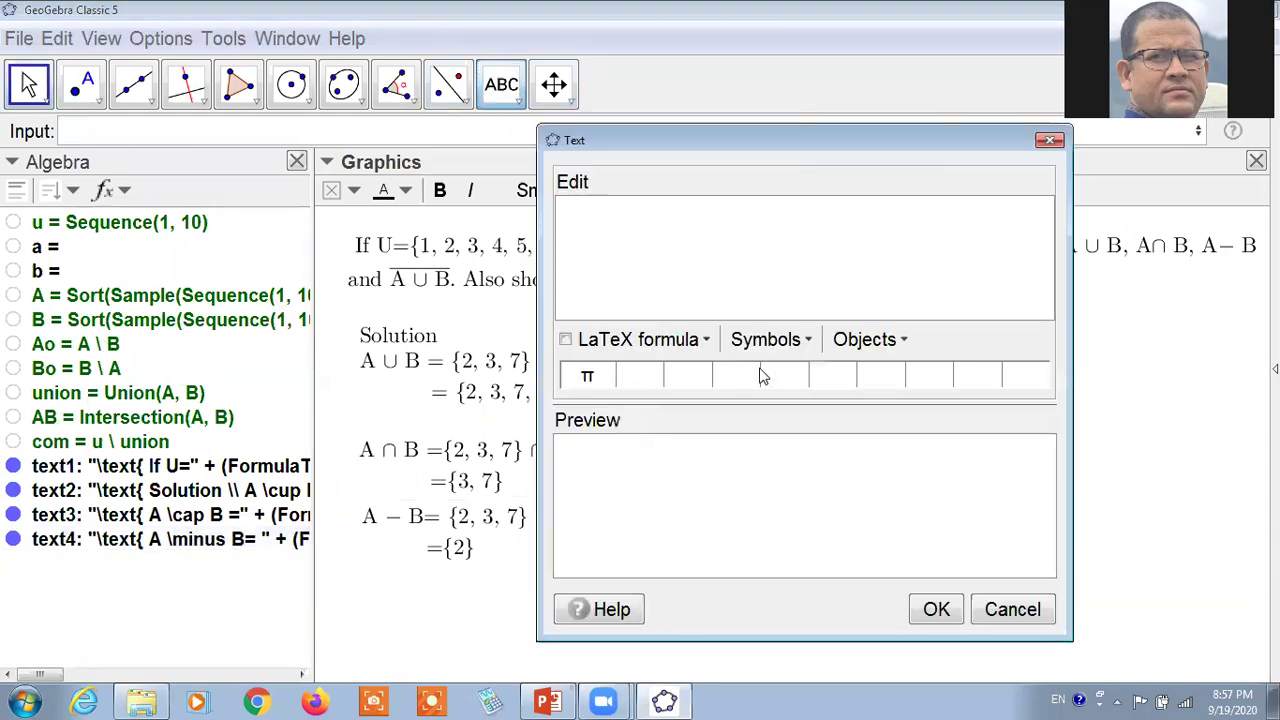
type("\\text")
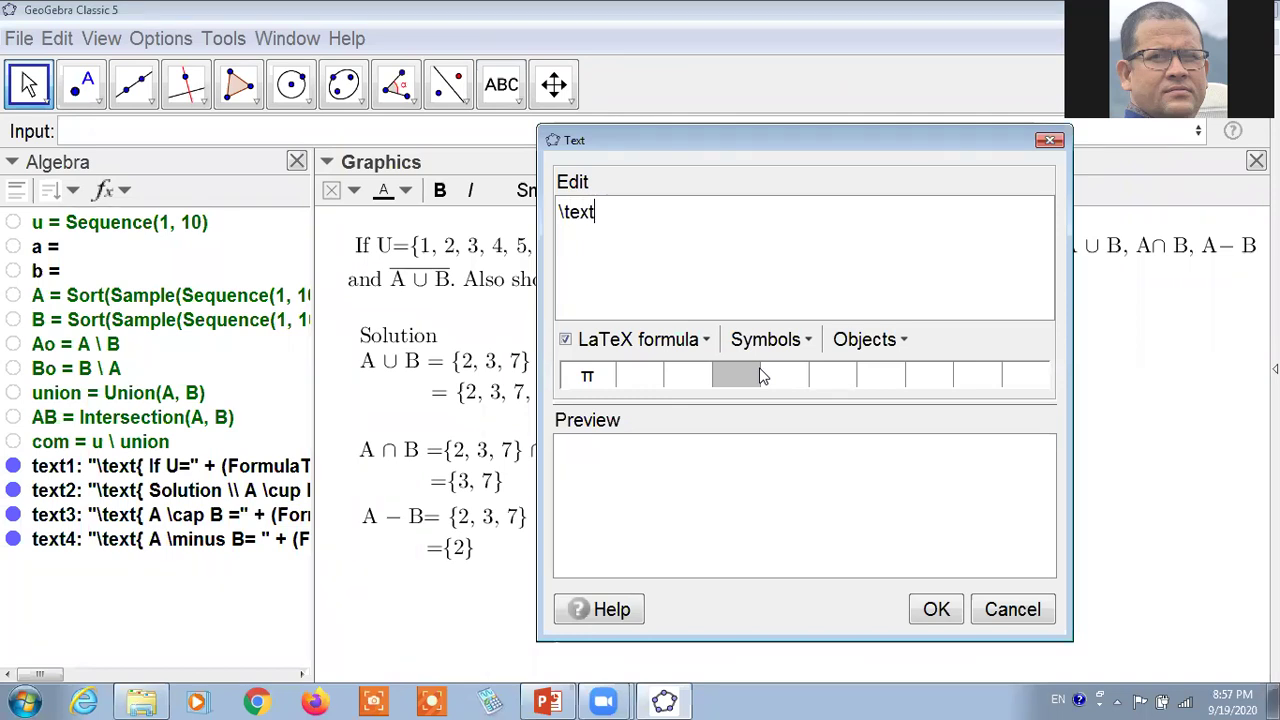
type("{ \\overline")
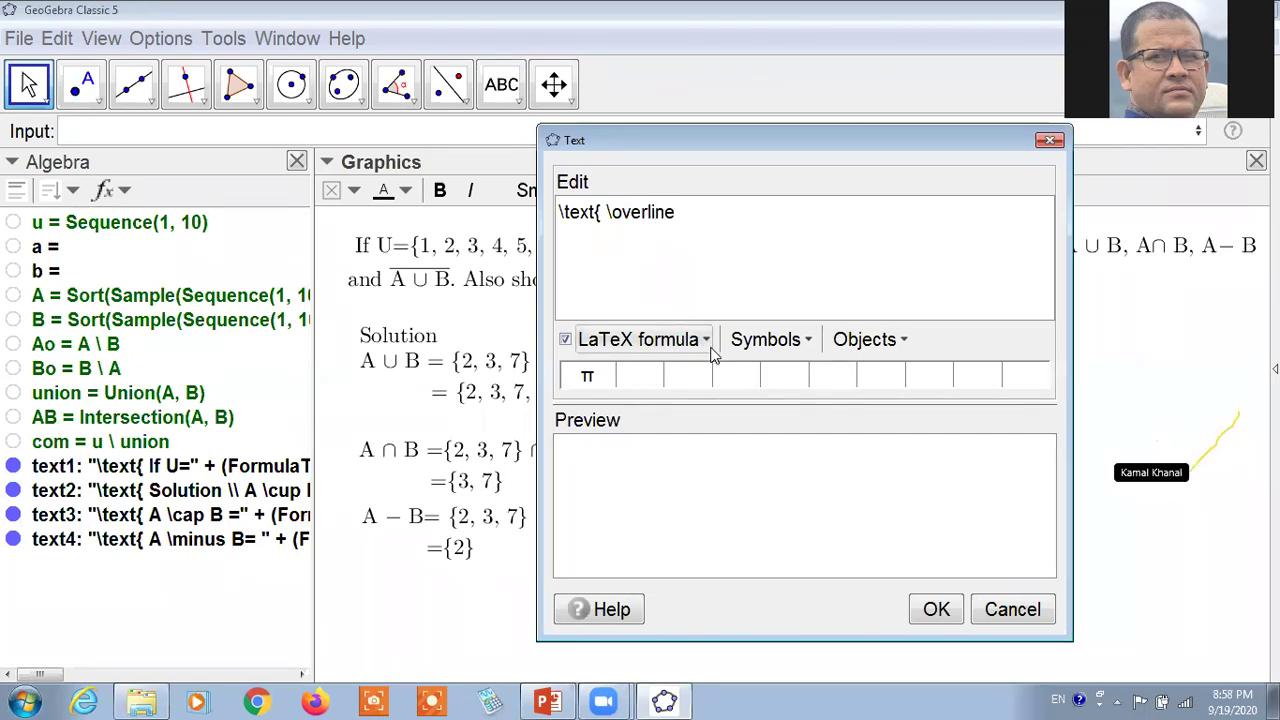
type("{")
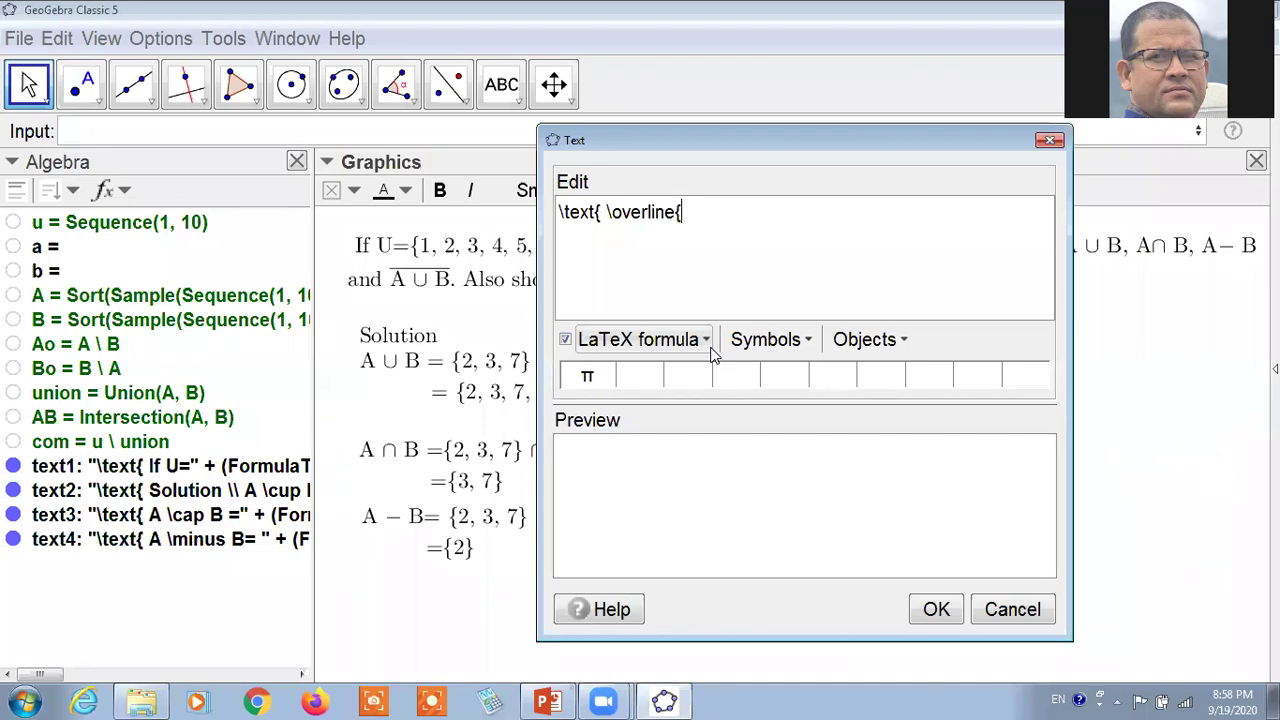
type("}")
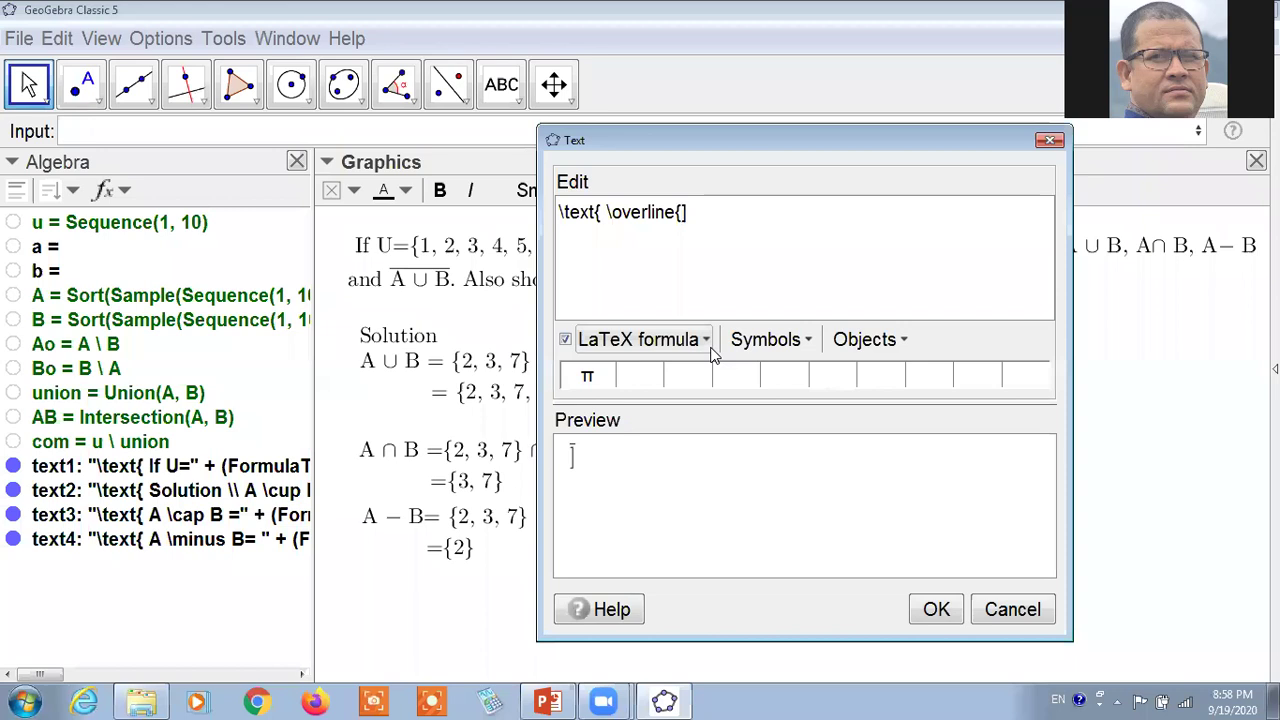
type("A \\cup")
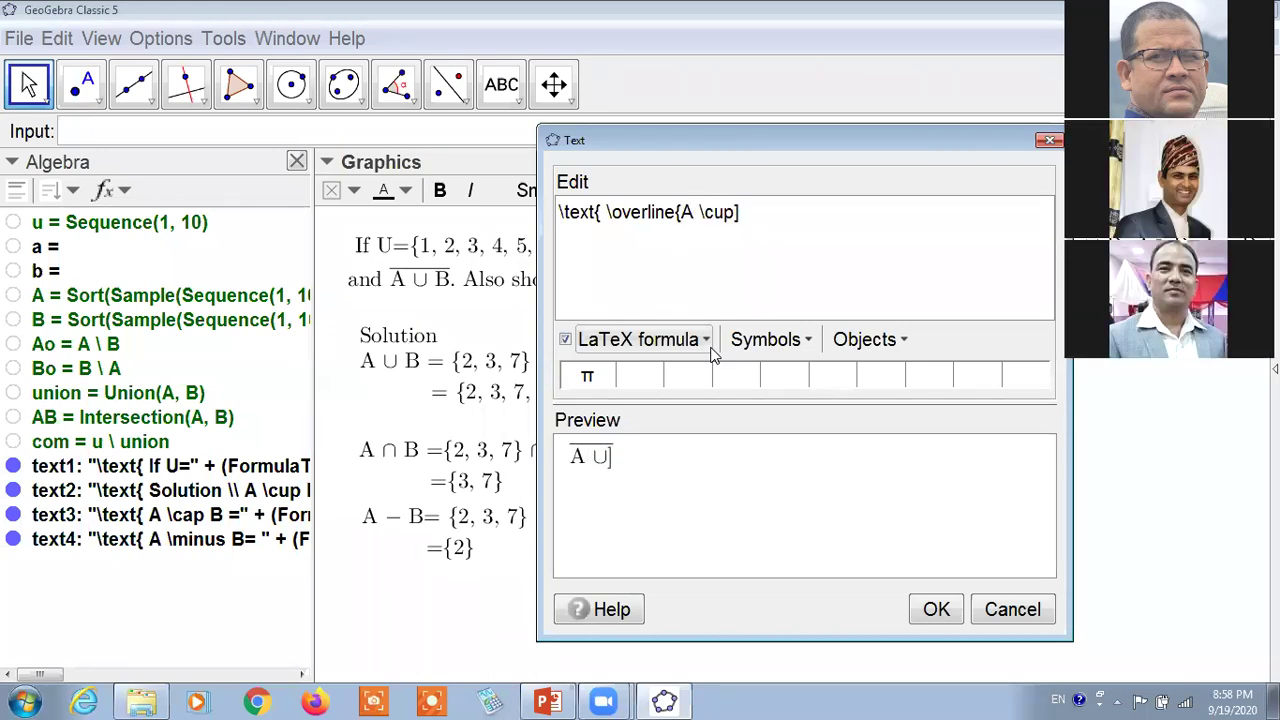
type(" B}")
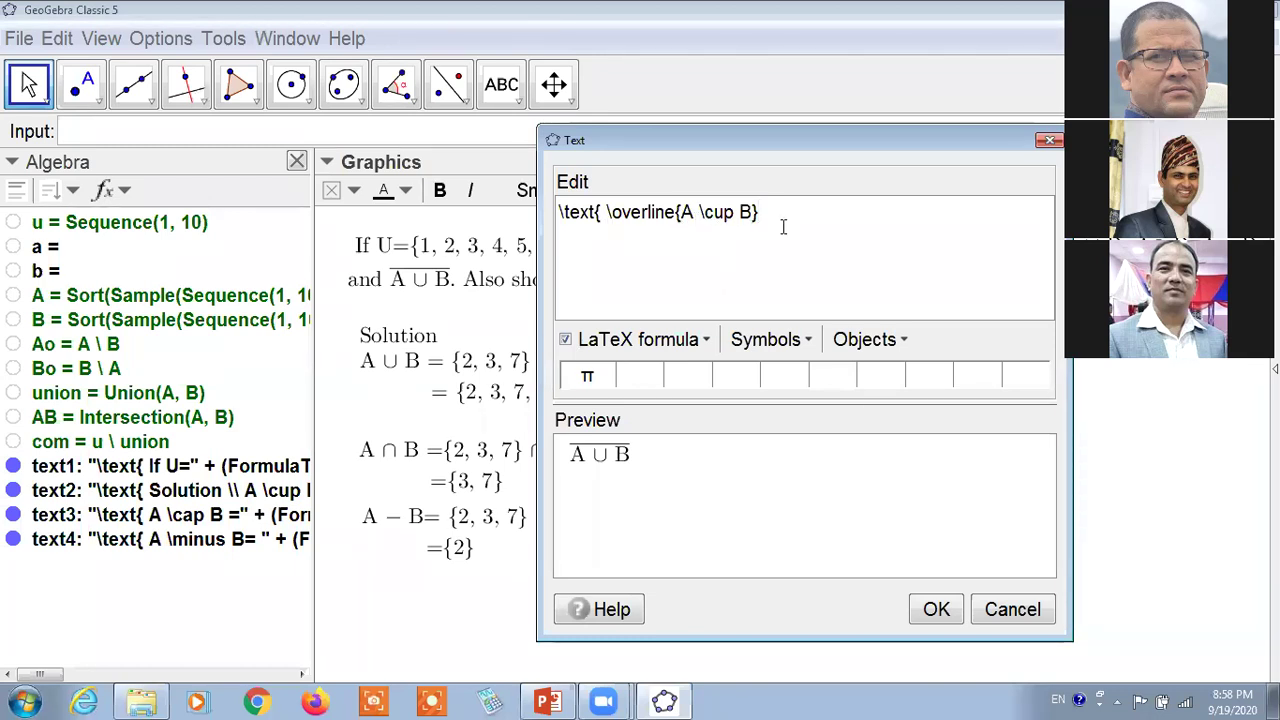
Step: Add an equals sign after the overlined A \cup B in the new LaTeX text
type("=")
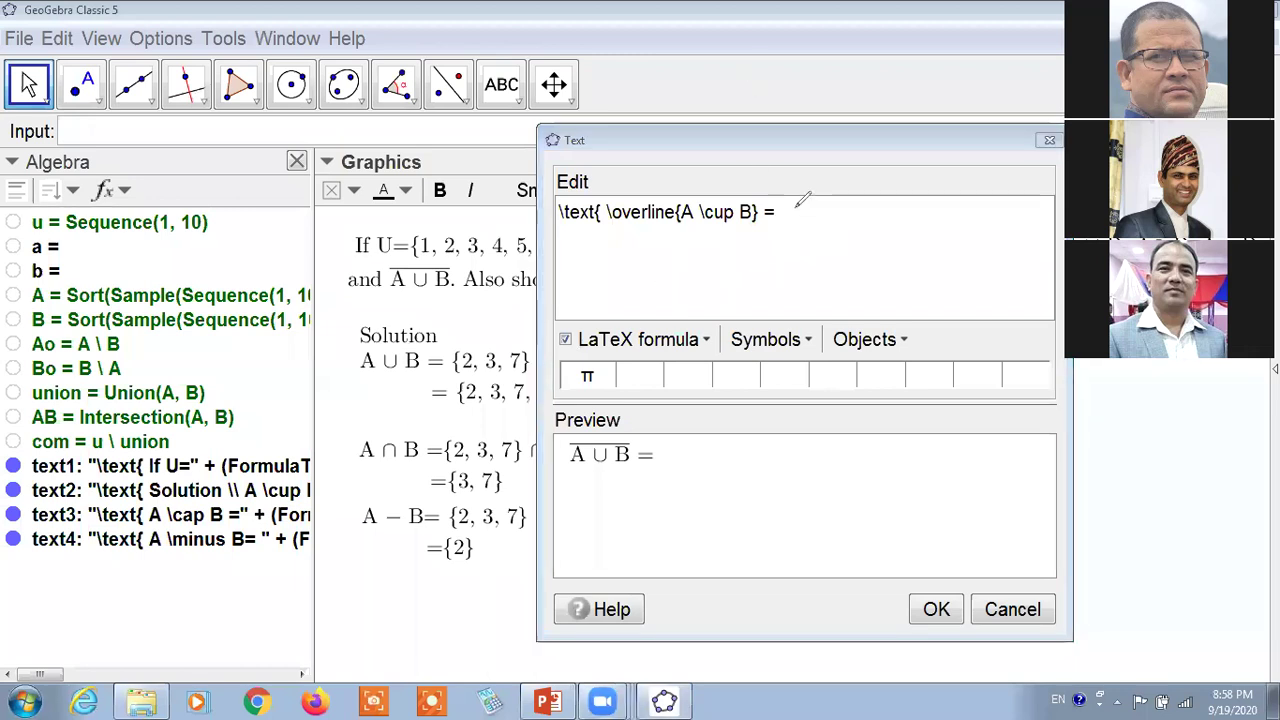
left_click_drag(791, 200, 820, 265)
mouse_move(829, 197)
left_mouse_down()
mouse_move(821, 264)
mouse_move(904, 228)
mouse_move(925, 258)
left_mouse_up()
mouse_move(933, 208)
left_mouse_down()
mouse_move(955, 200)
mouse_move(945, 215)
mouse_move(972, 255)
mouse_move(956, 226)
left_mouse_up()
mouse_move(988, 205)
left_mouse_down()
mouse_move(1006, 240)
mouse_move(1020, 186)
mouse_move(1026, 245)
mouse_move(1046, 236)
left_mouse_up()
left_click_drag(1050, 192, 1058, 258)
left_click_drag(1048, 190, 1054, 275)
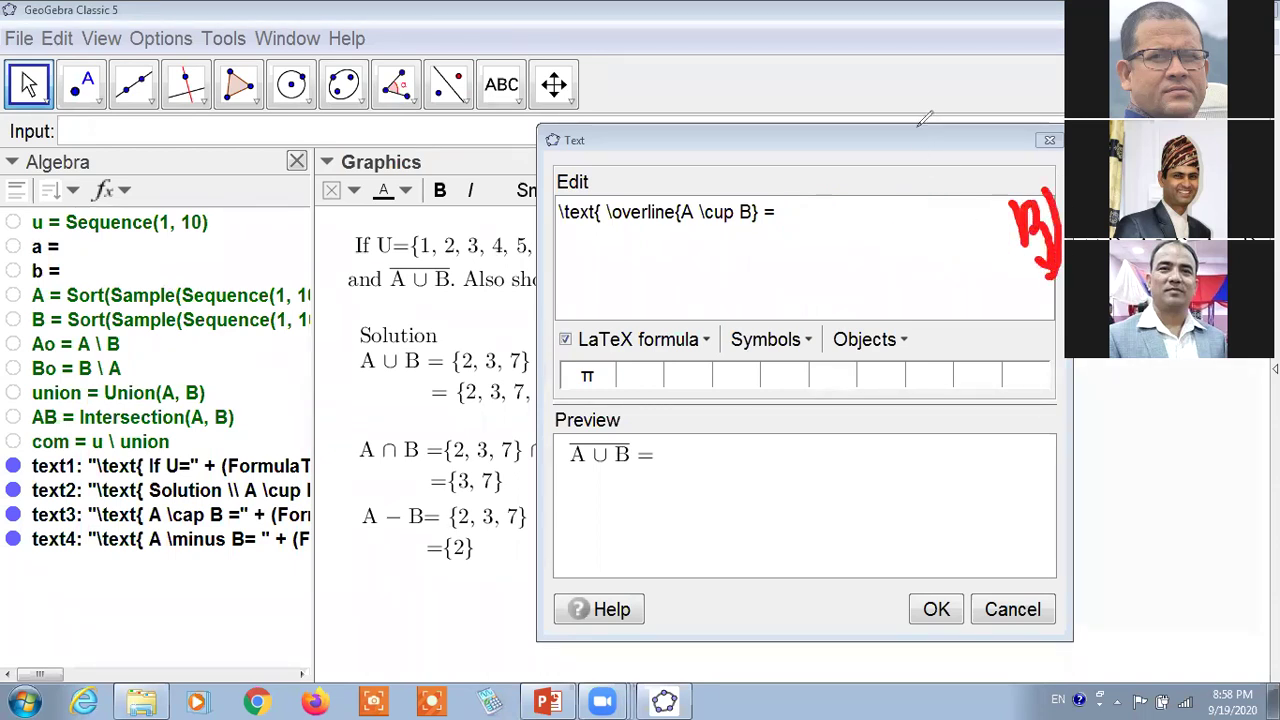
Step: Enter "U- ( A\cup B)" after the equals sign to complete the first line of the complement solution
left_click(813, 219)
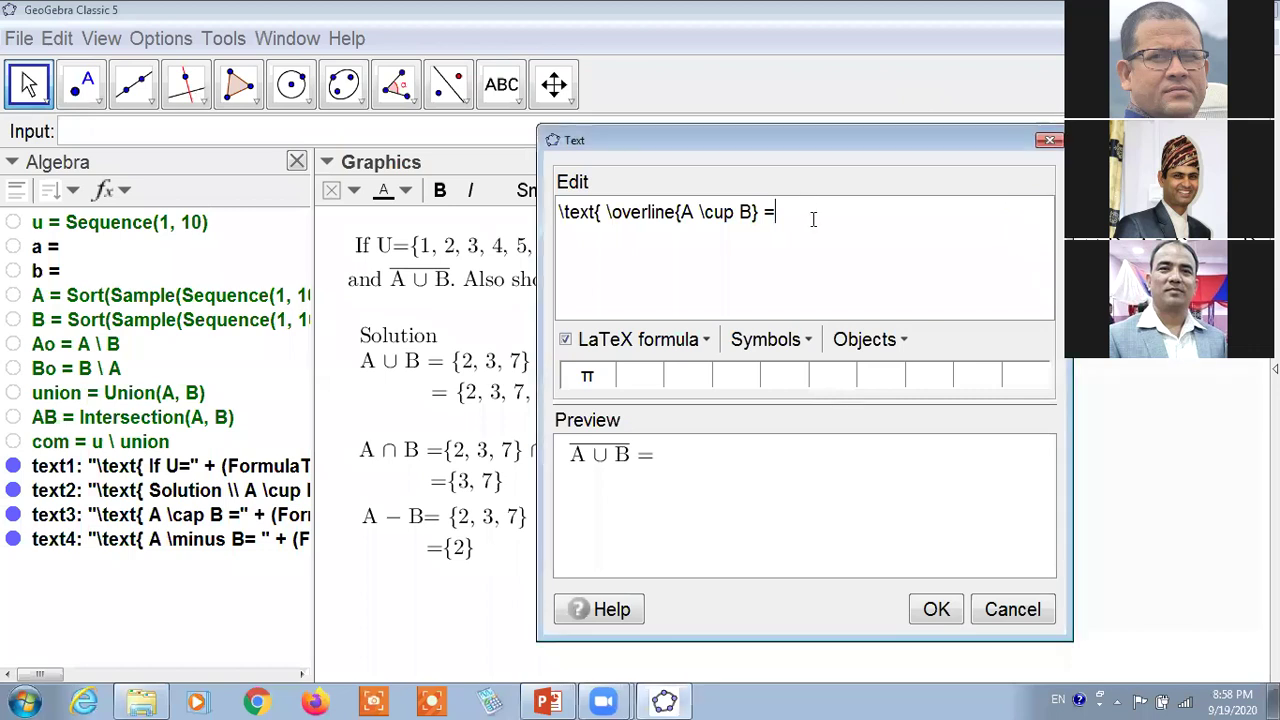
type("U")
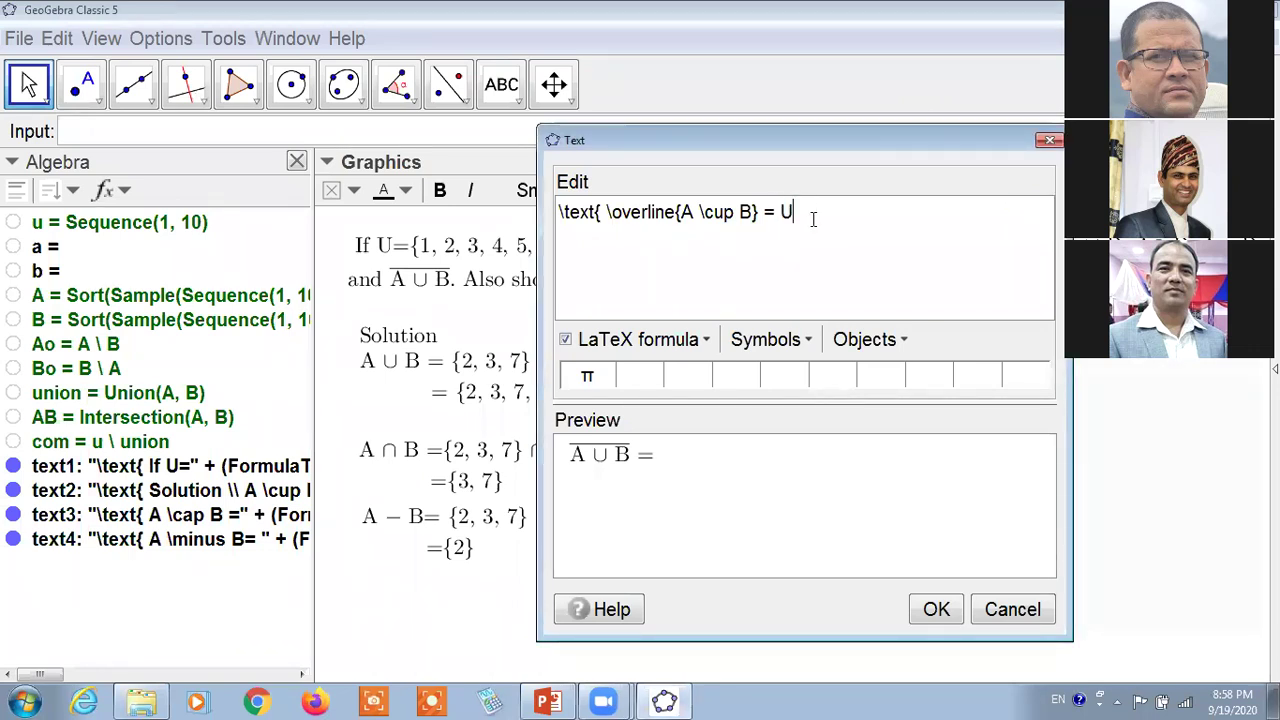
type("- (A\\cupB")
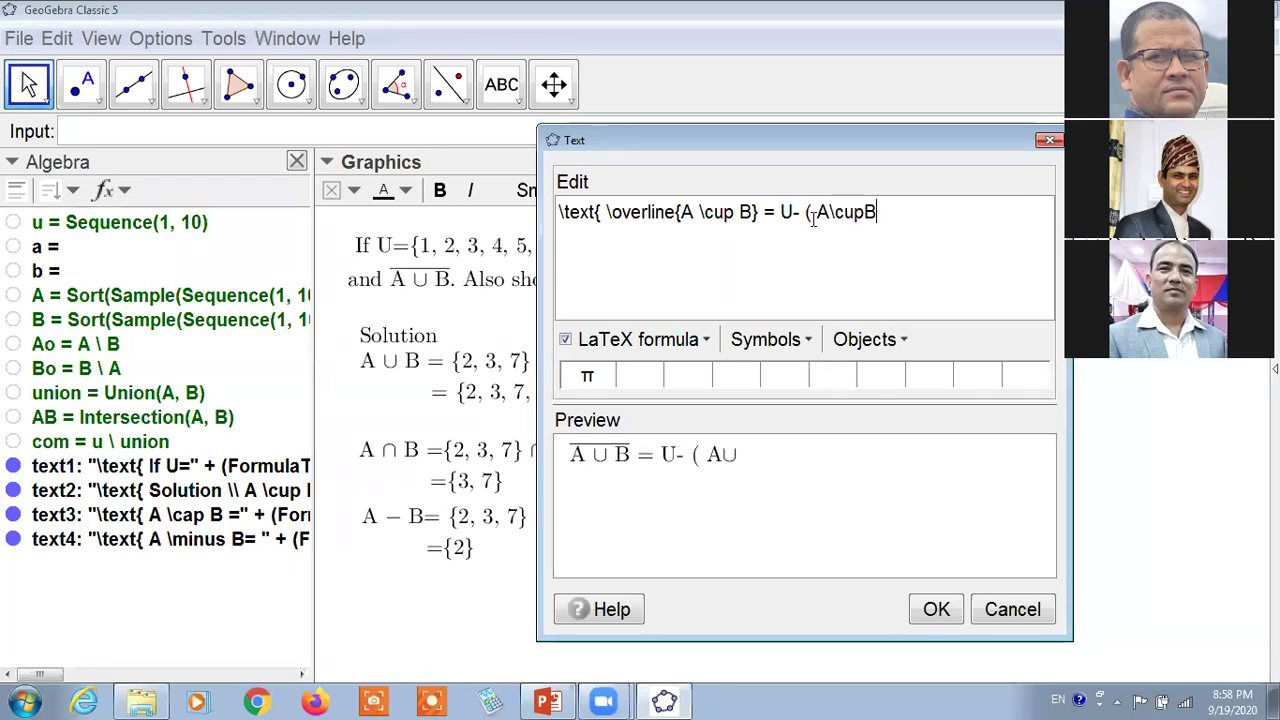
key("BackSpace")
type("B)")
left_click(813, 218)
left_click(883, 220)
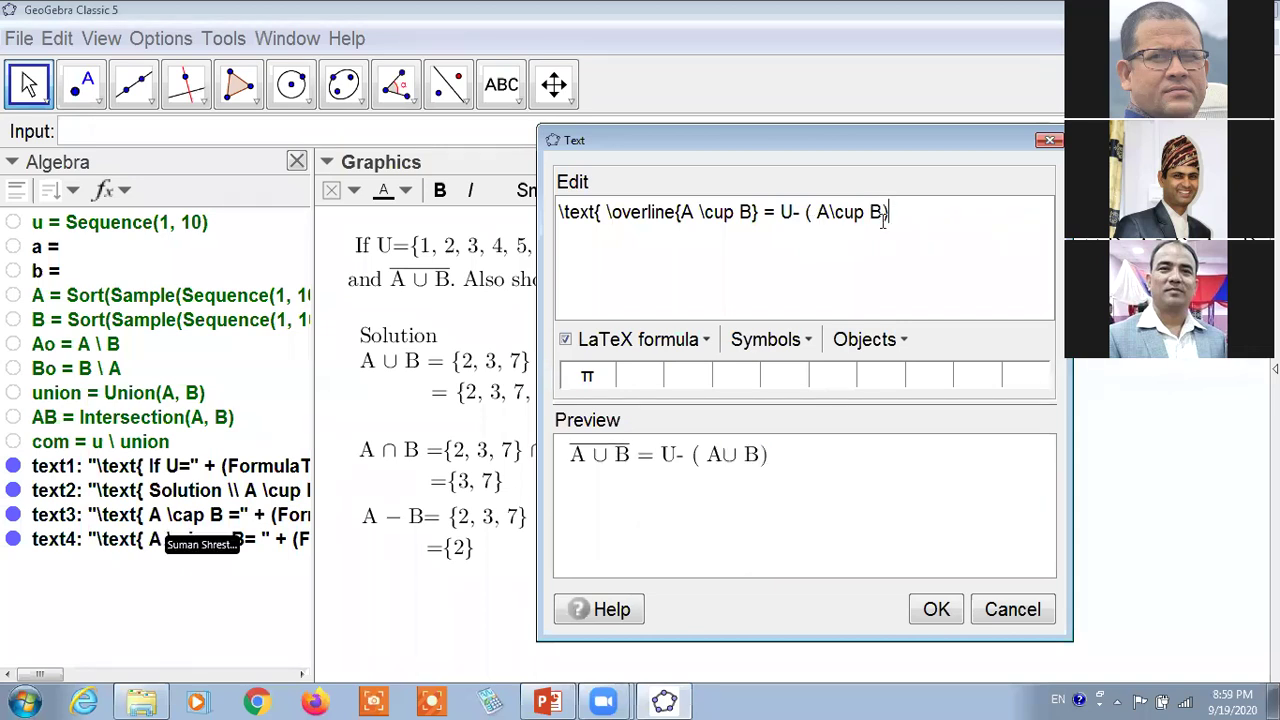
Step: Add a LaTeX line break and an indented second line with "=", dynamic list u, "\minus" and dynamic list union
type("\\\\")
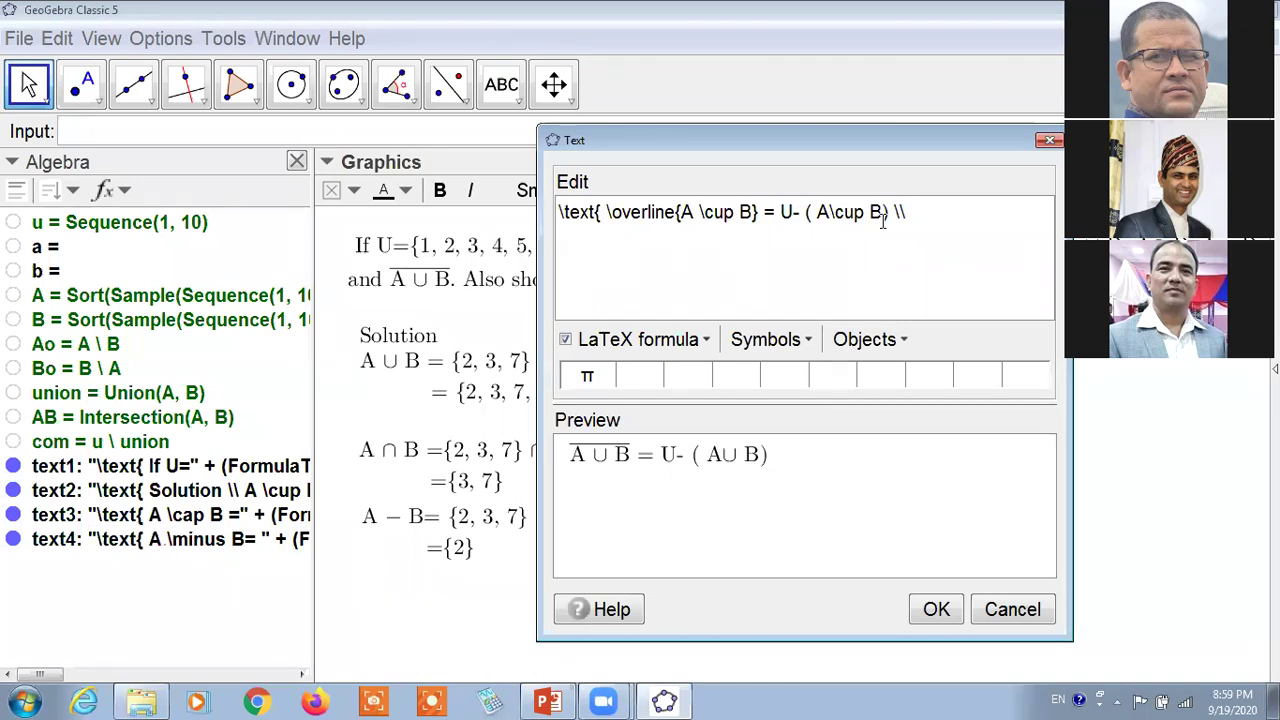
type("=")
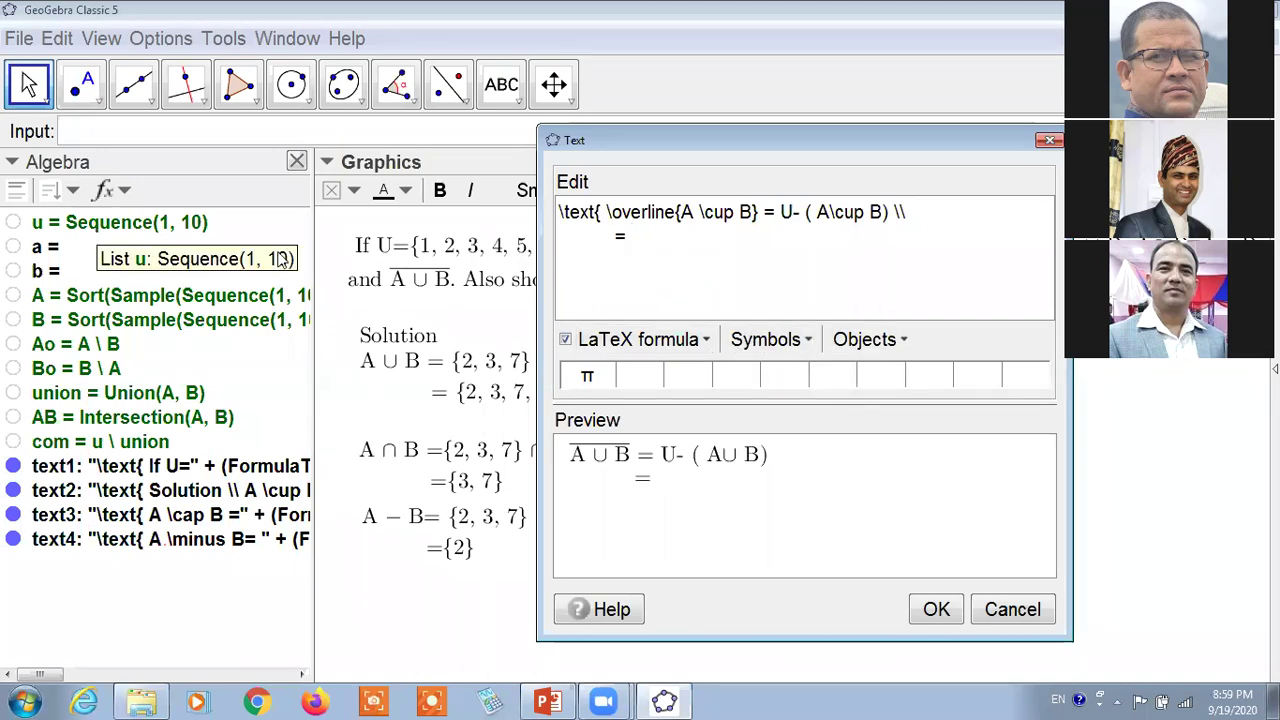
left_click(900, 341)
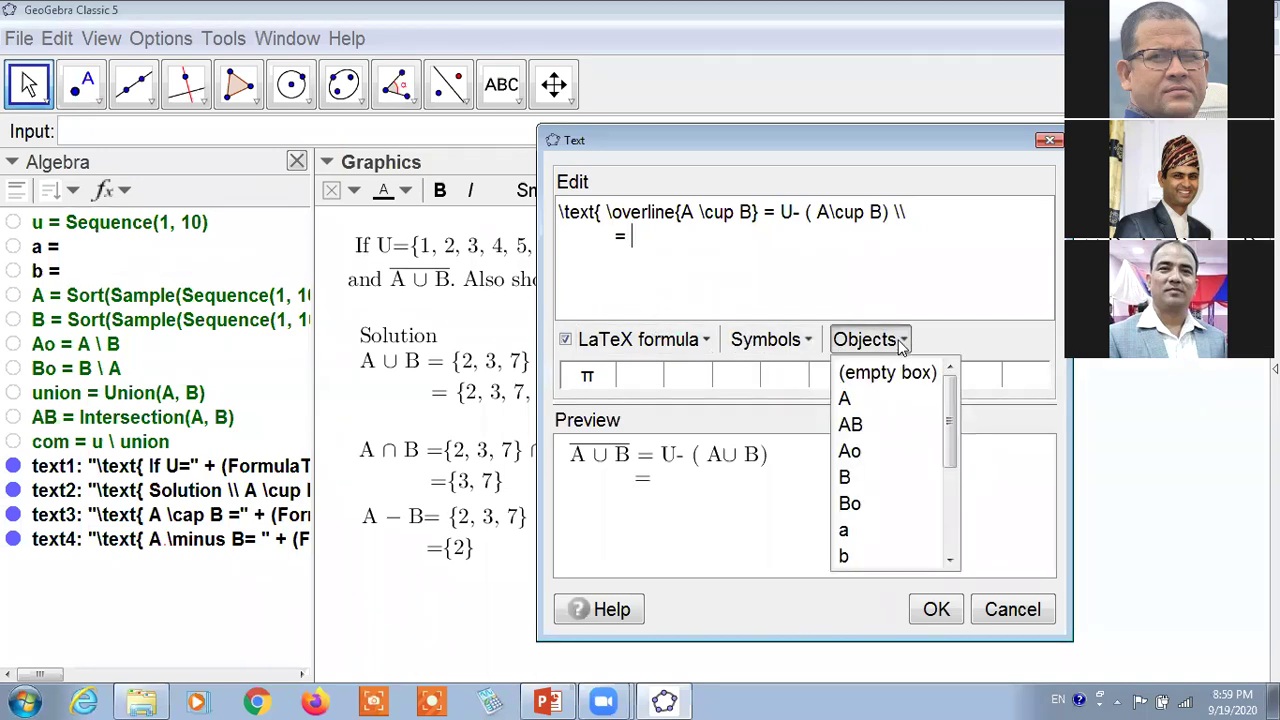
scroll(954, 508, "down", 3)
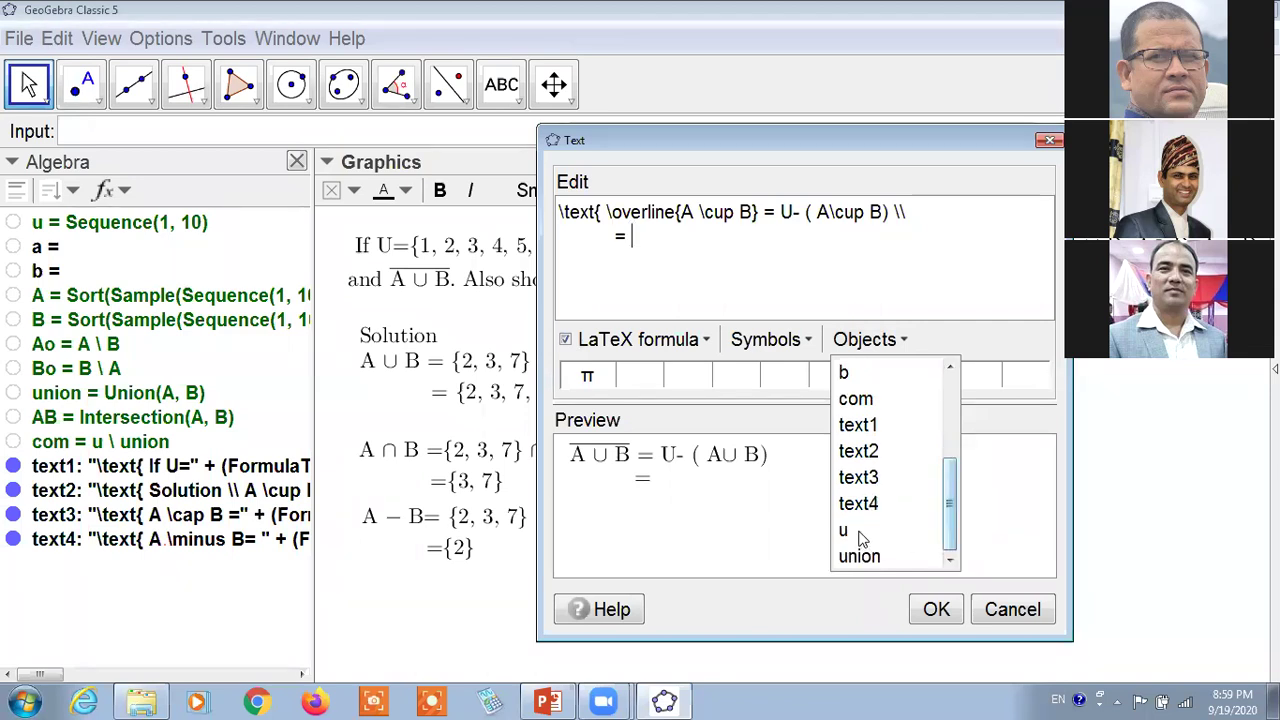
left_click(862, 538)
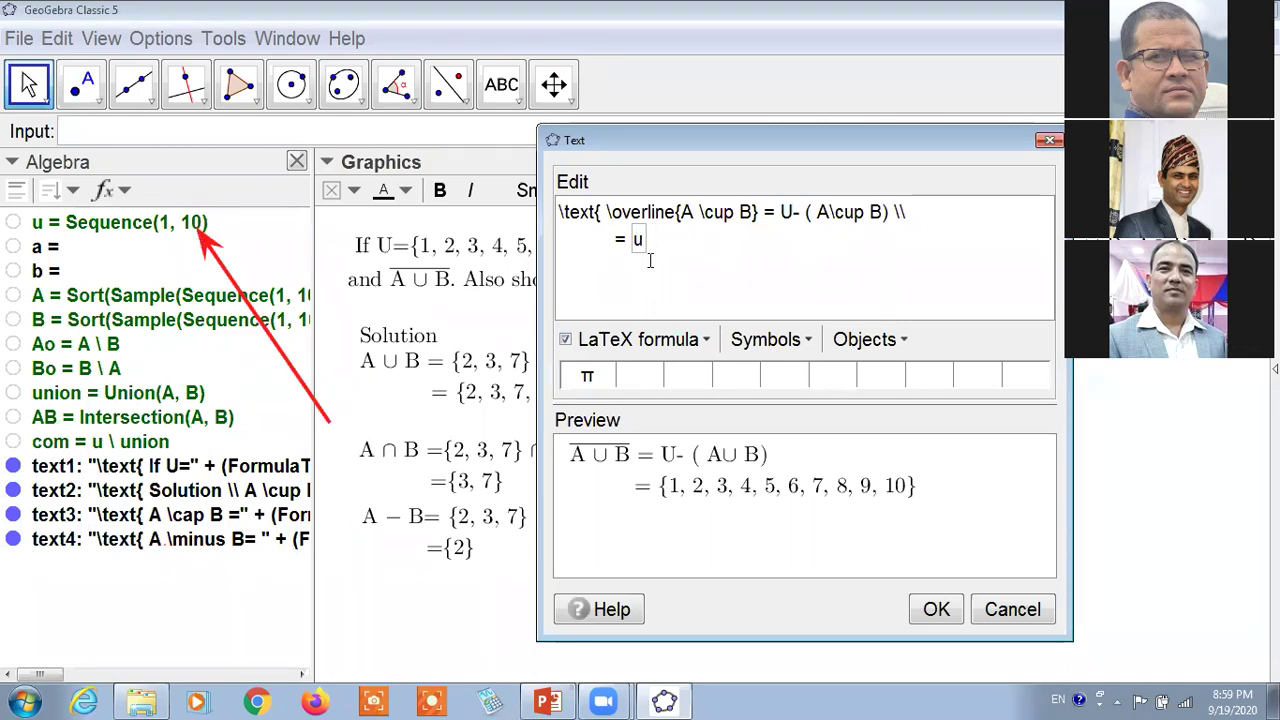
type("\\minus")
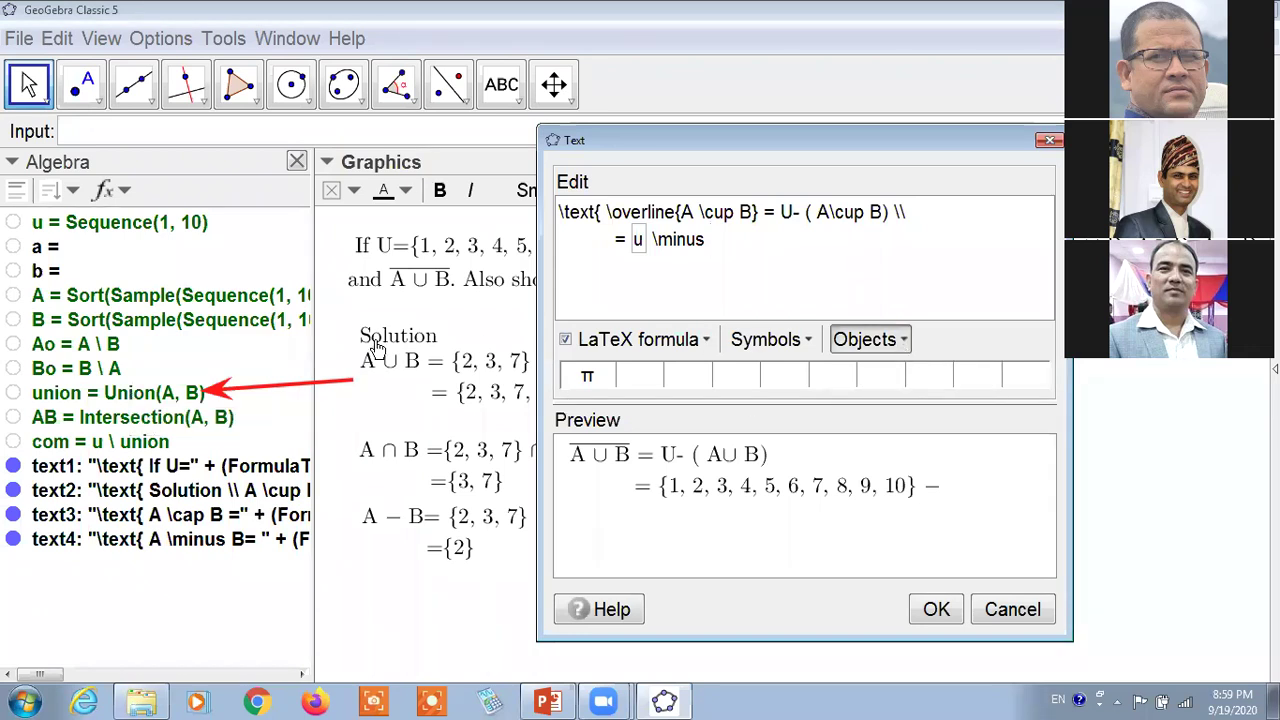
left_click(112, 394)
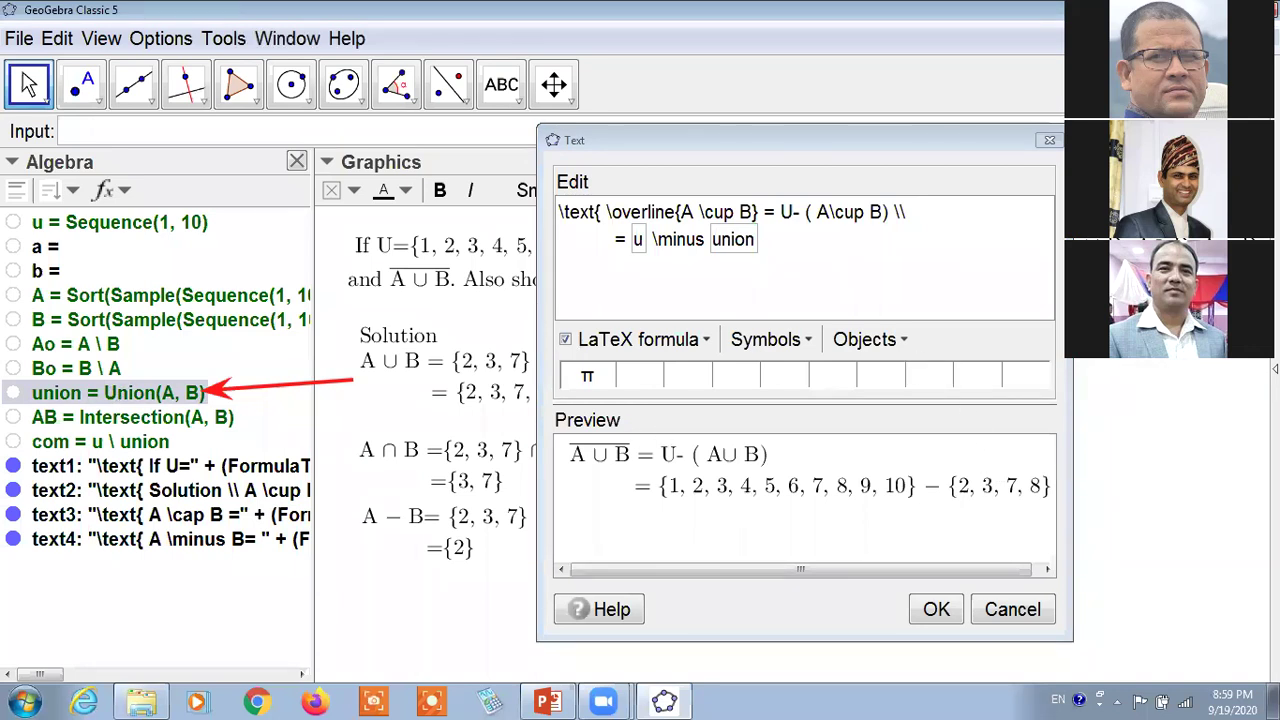
Step: End the second line with a LaTeX line break and put an indented "=" on the third line
left_click(784, 270)
type("\\\\")
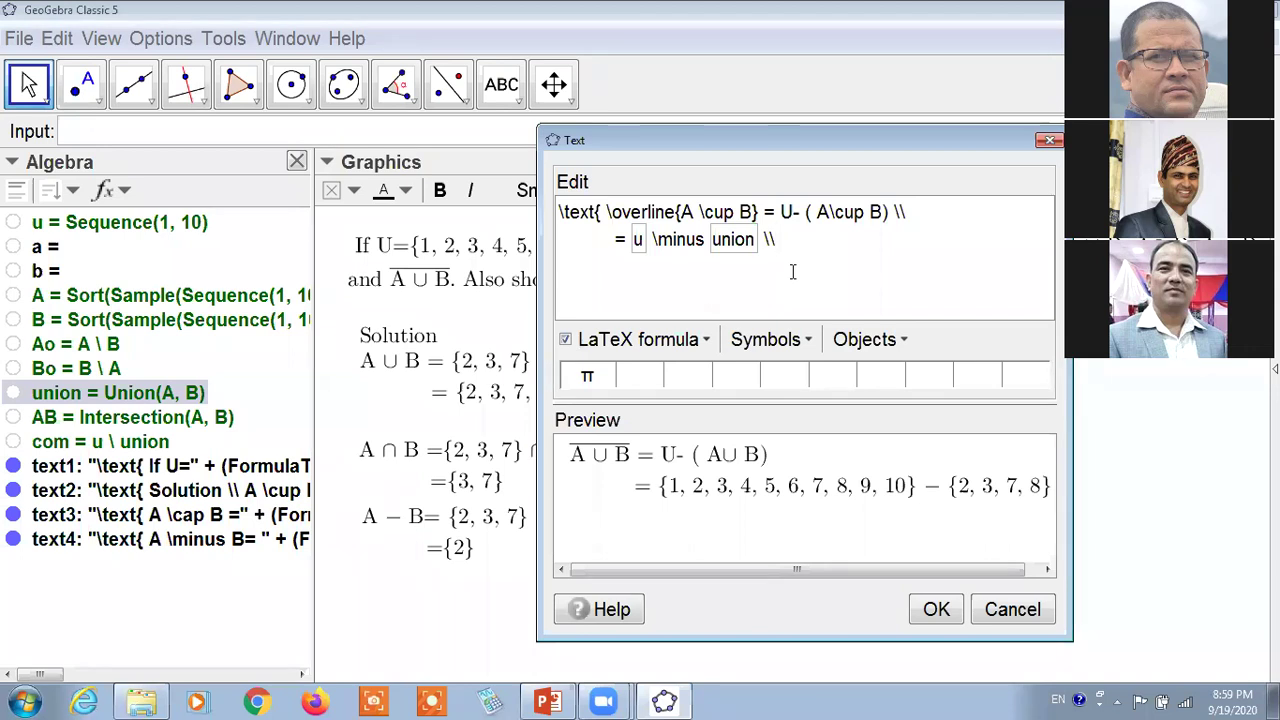
key("Return")
type("=")
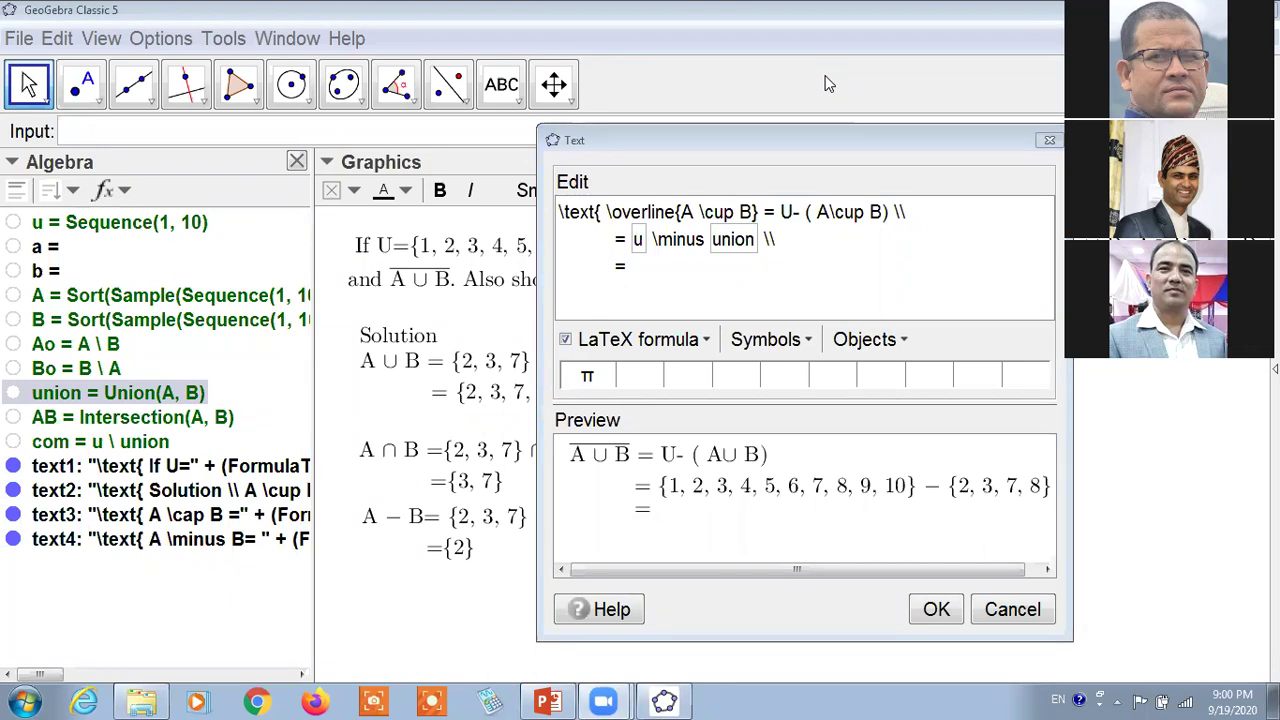
left_click_drag(178, 445, 258, 444)
left_click(172, 441)
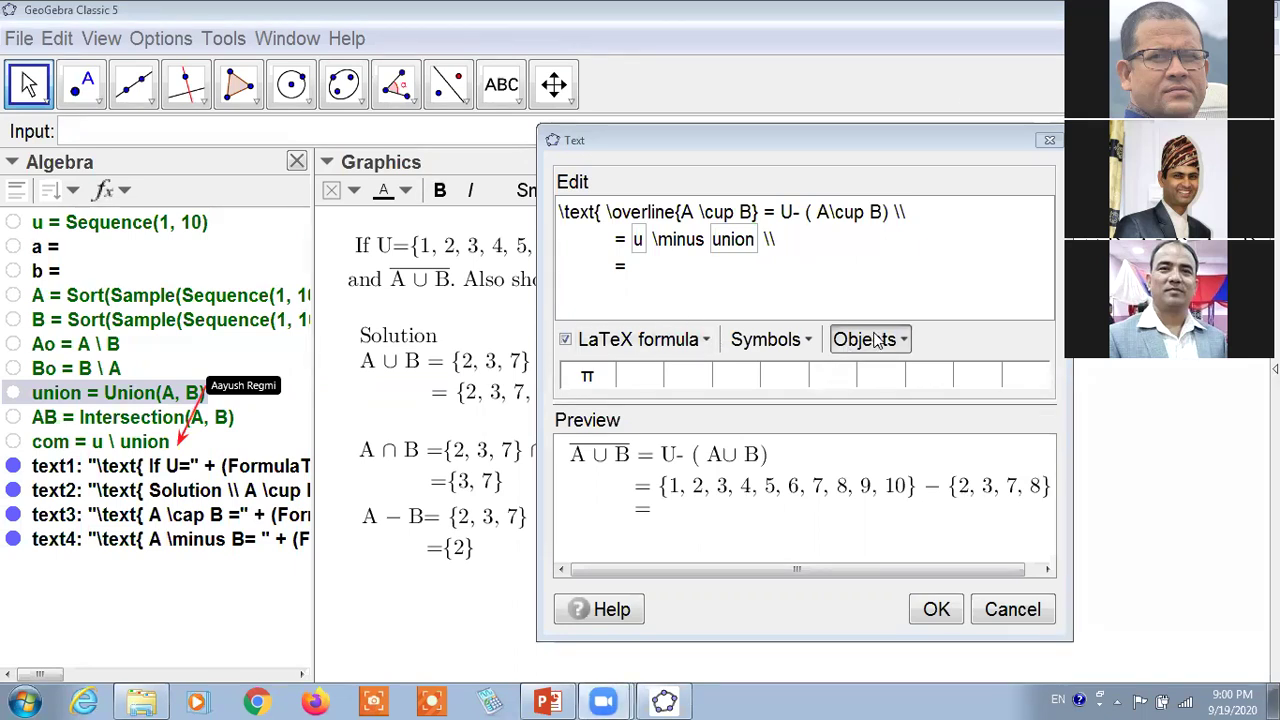
left_click(903, 341)
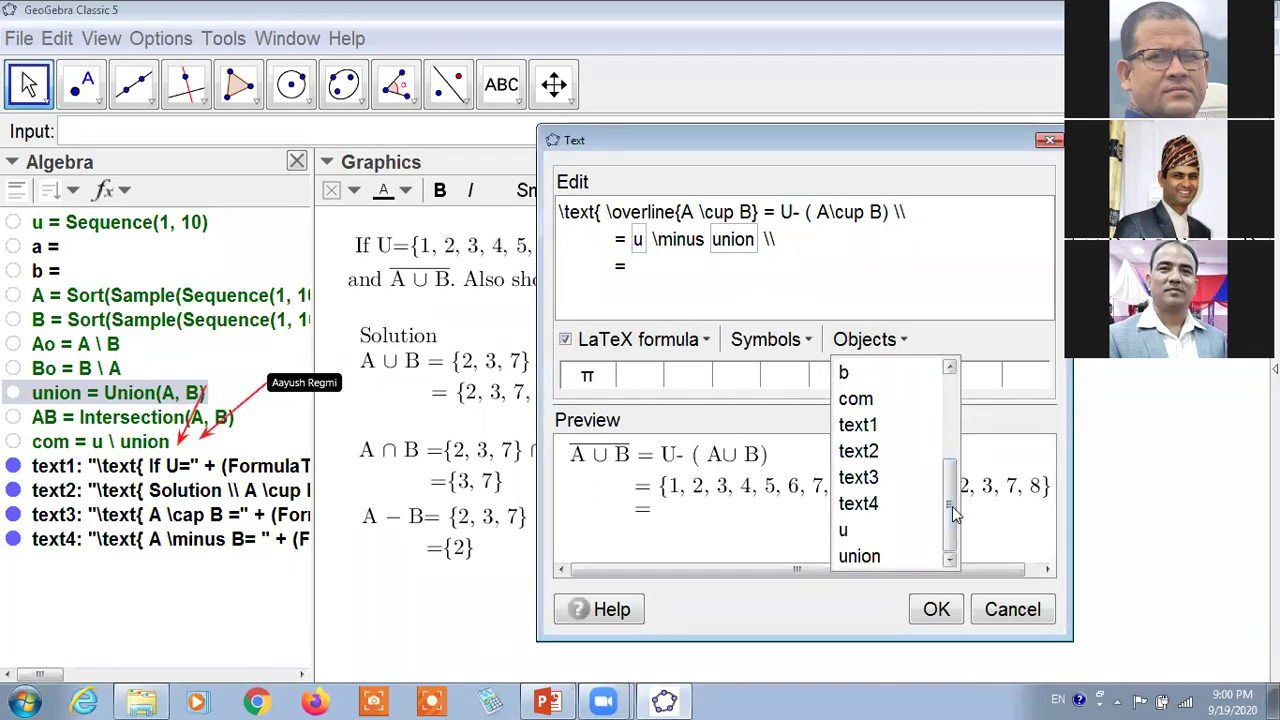
left_click(858, 399)
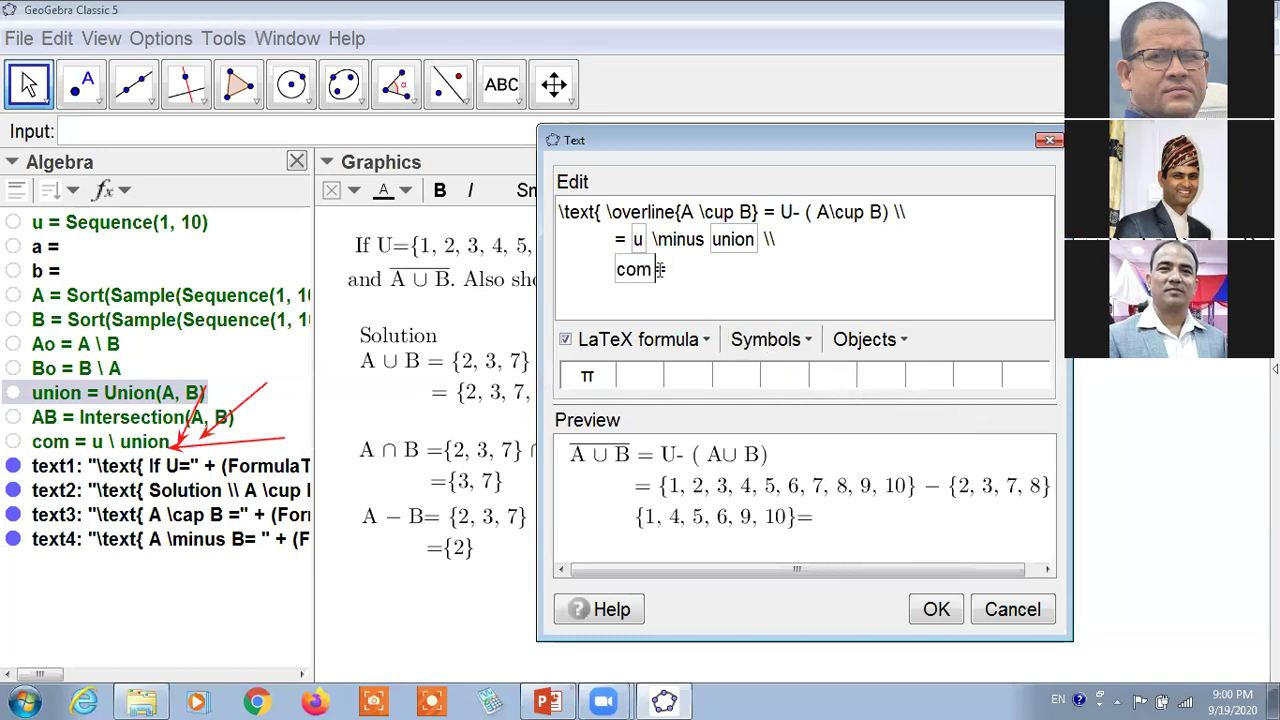
key("BackSpace")
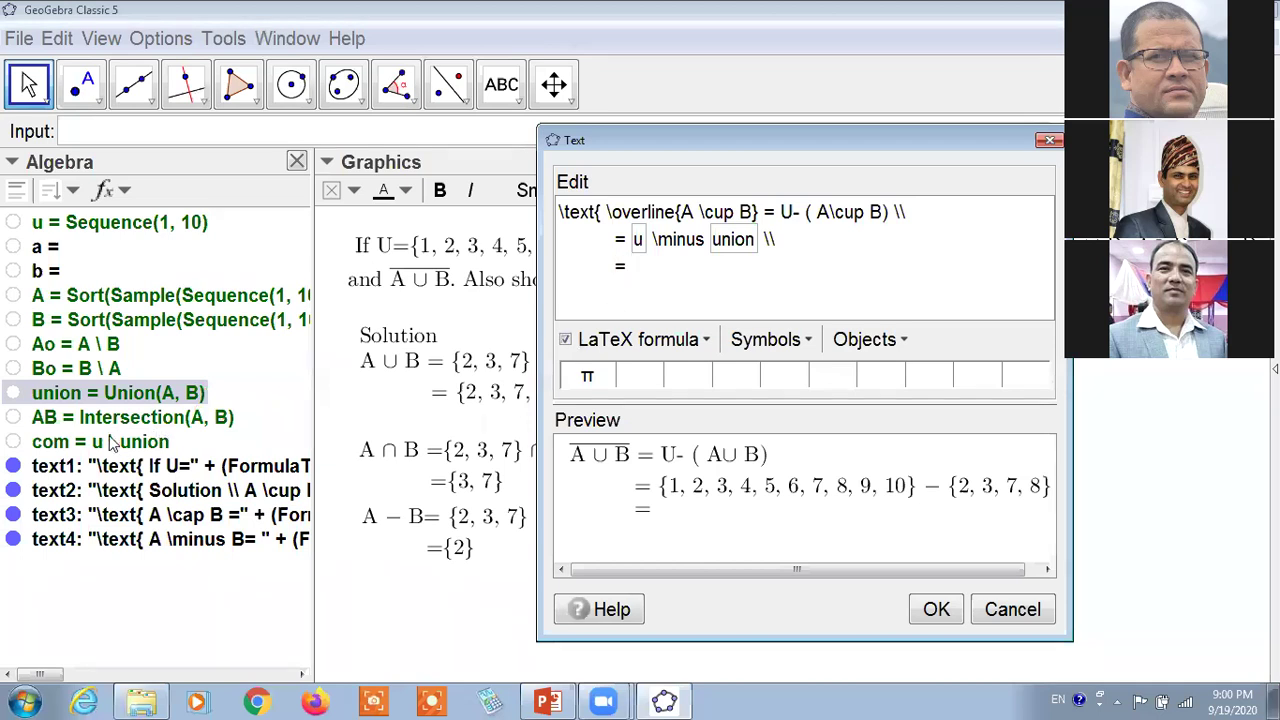
Step: Insert dynamic list com after the last "=", create the complement solution text and place it below the A − B solution
left_click(162, 440)
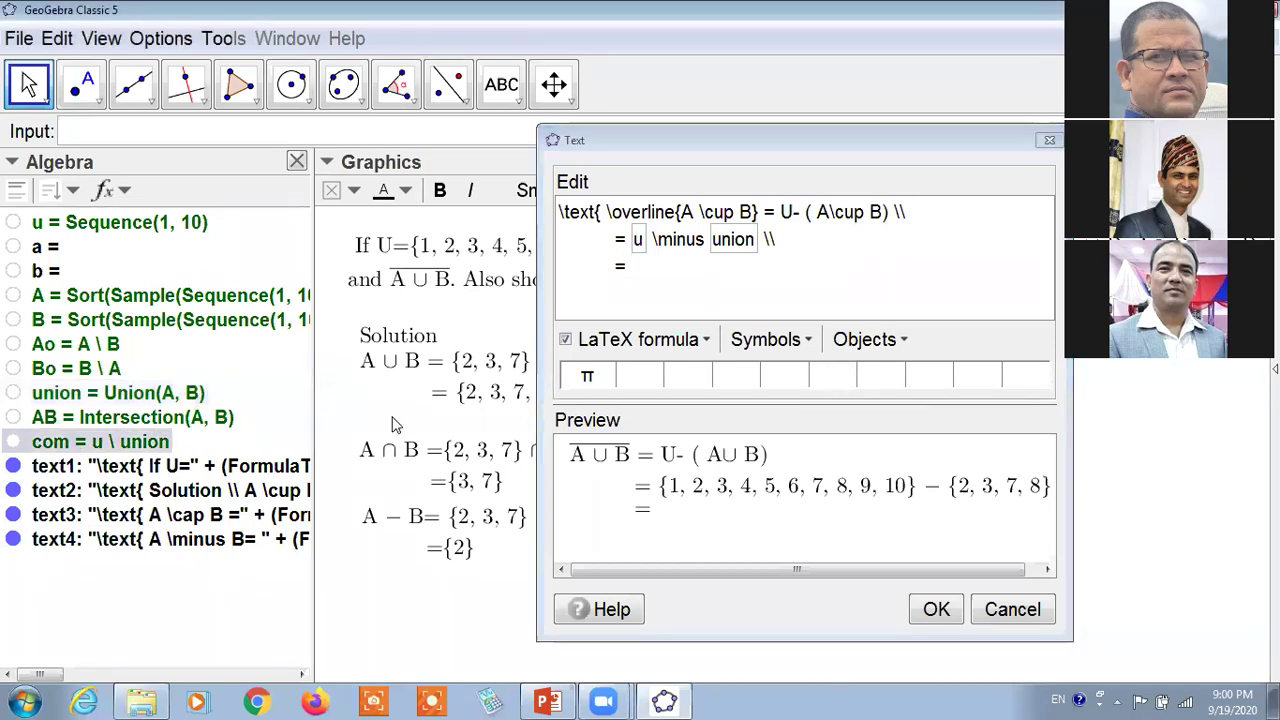
left_click(936, 609)
left_click_drag(975, 435, 562, 652)
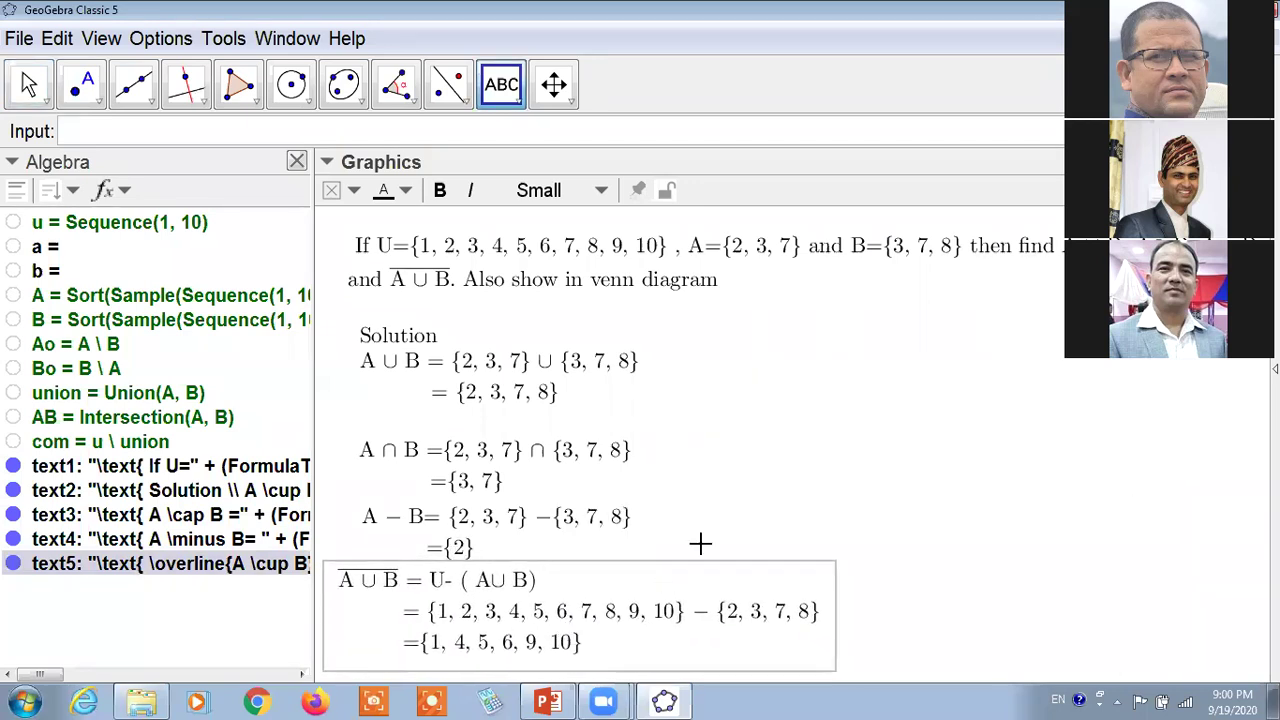
left_click(783, 480)
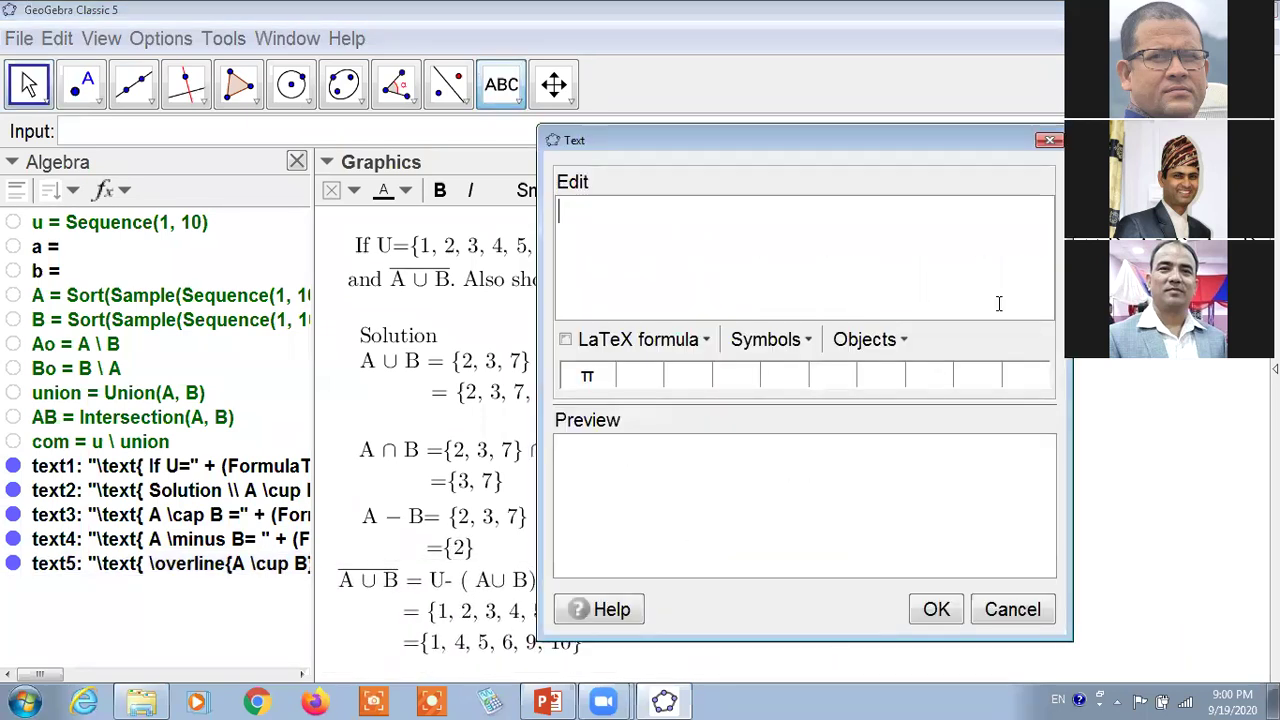
left_click(1049, 140)
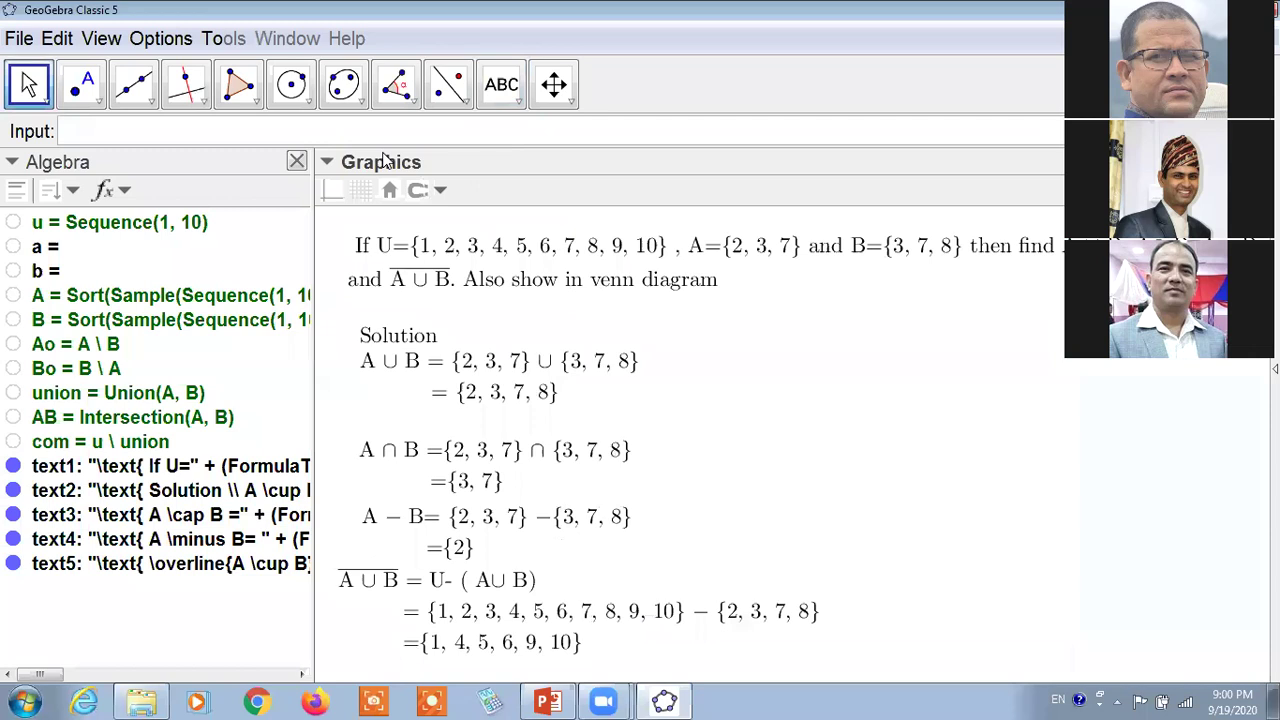
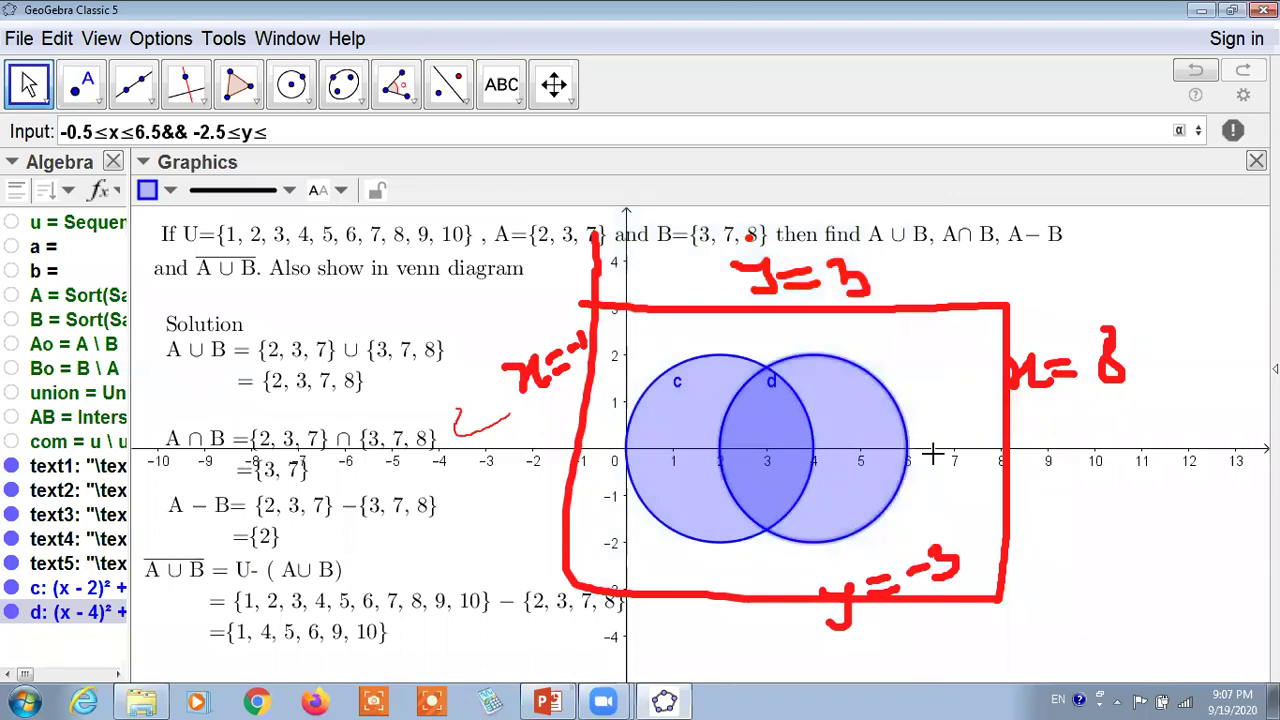
Step: Complete the upper y limit as 2.5 and create the region -0.5≤x≤6.5 && -2.5≤y≤2.5 around the two circles
type("2")
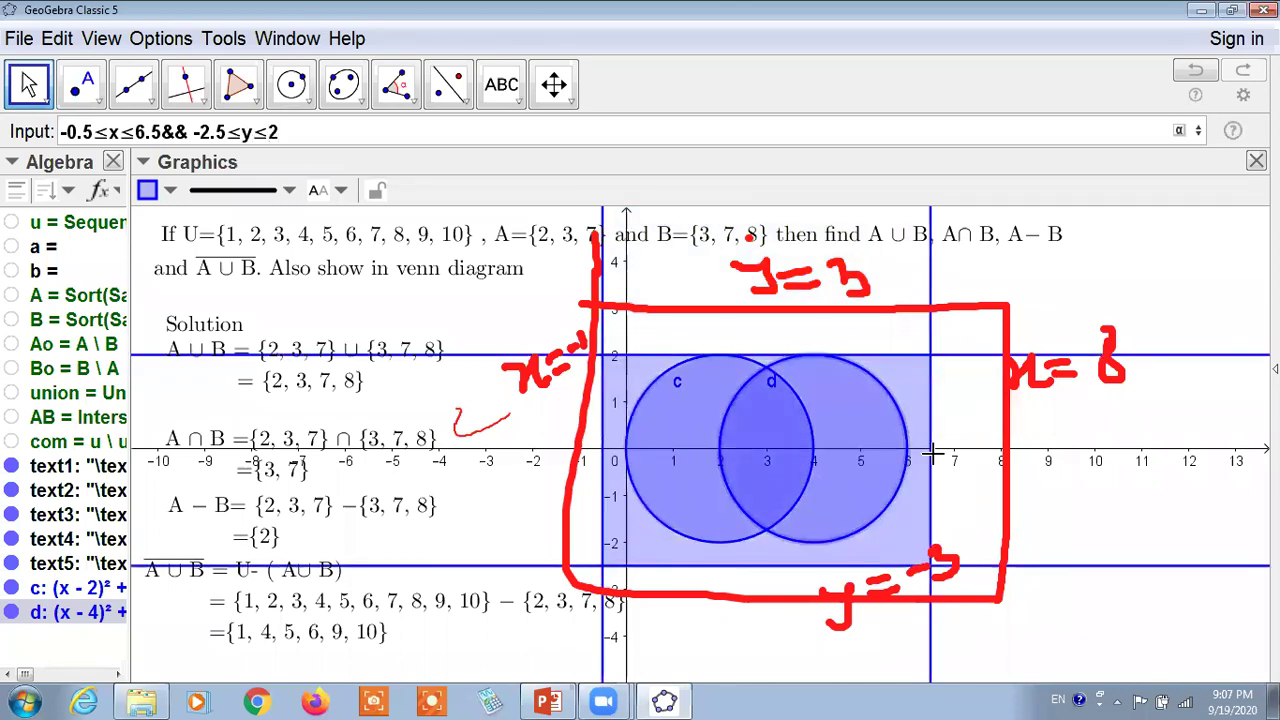
type(".5")
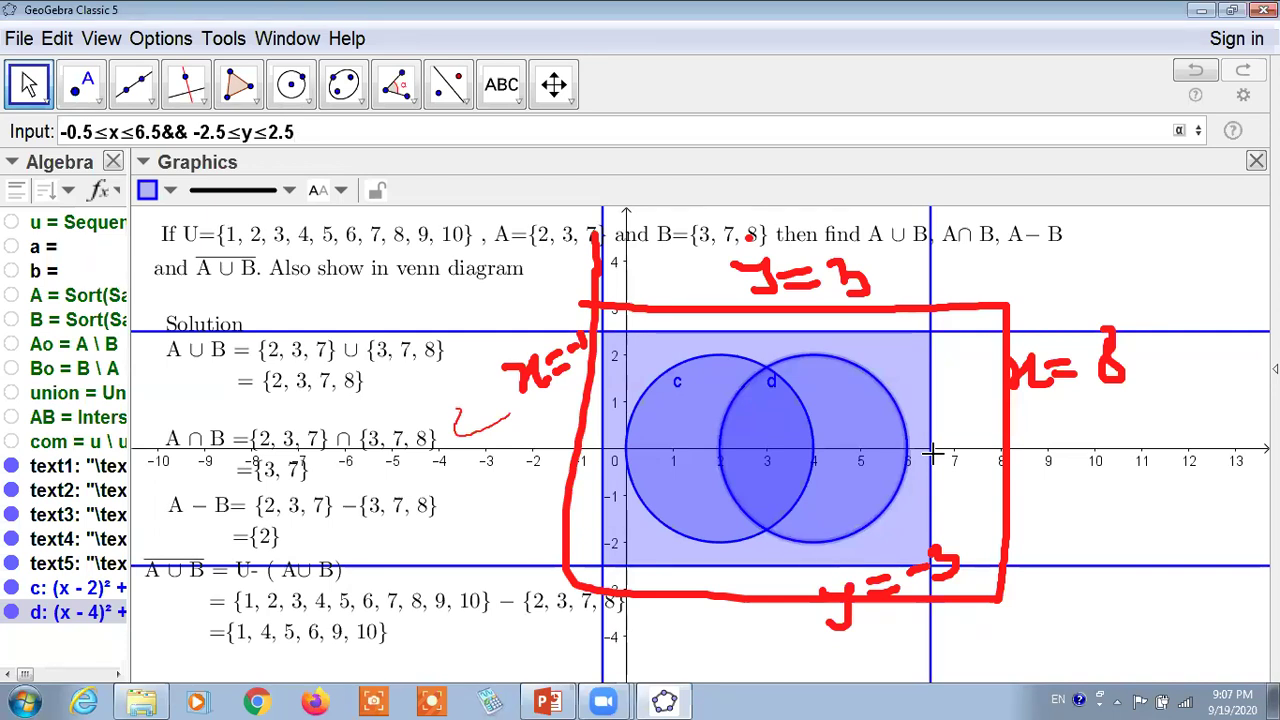
key("ctrl+a")
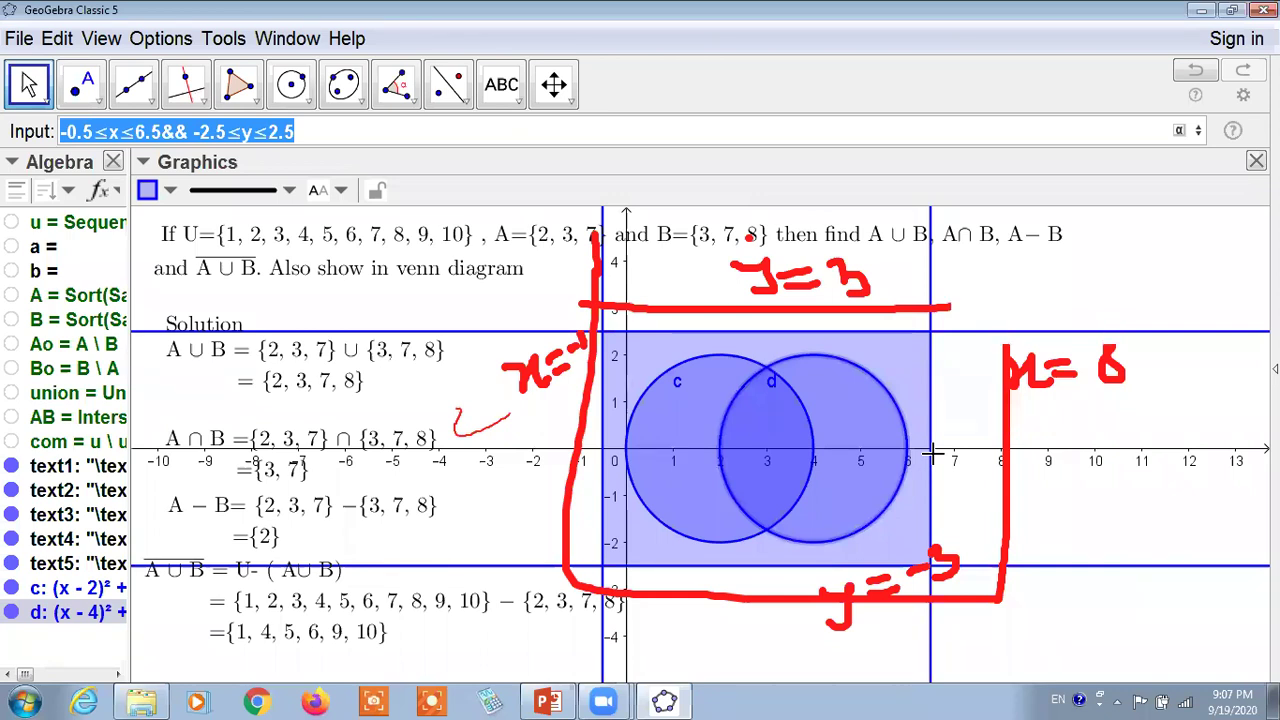
key("Return")
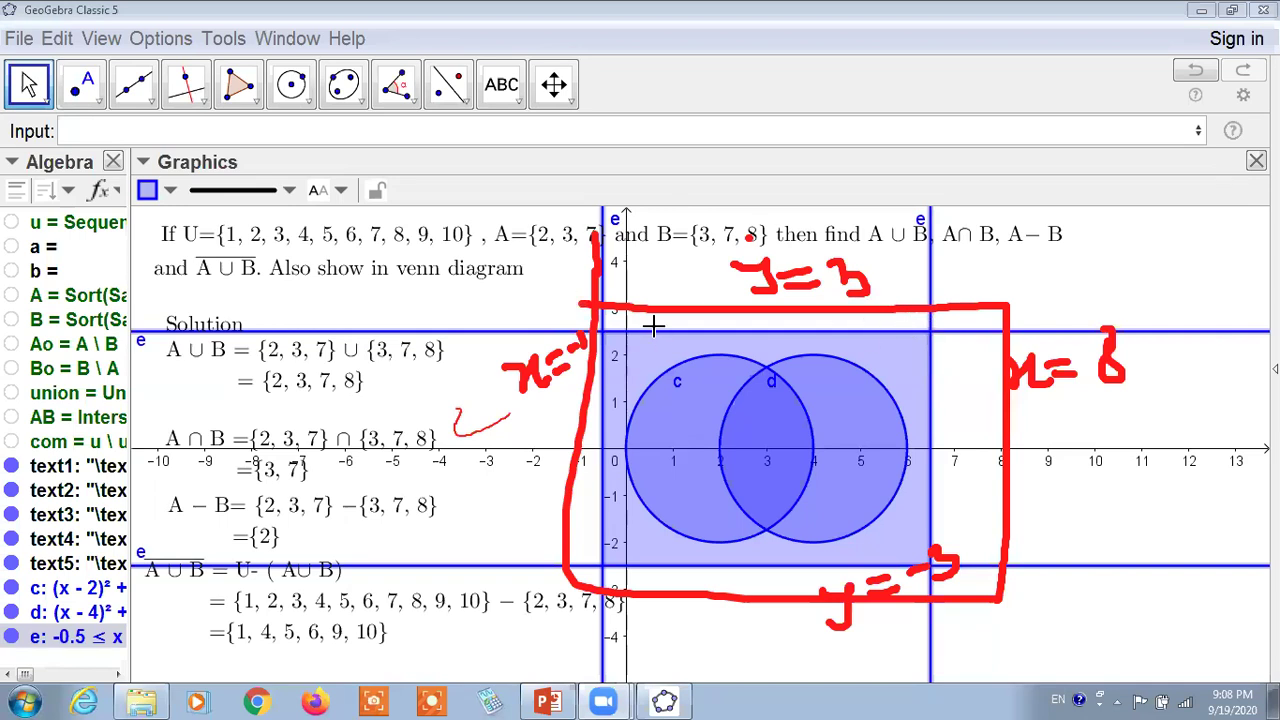
Step: Widen the Algebra view and reduce the line thickness of rectangular region e to its minimum
left_click_drag(132, 229, 350, 248)
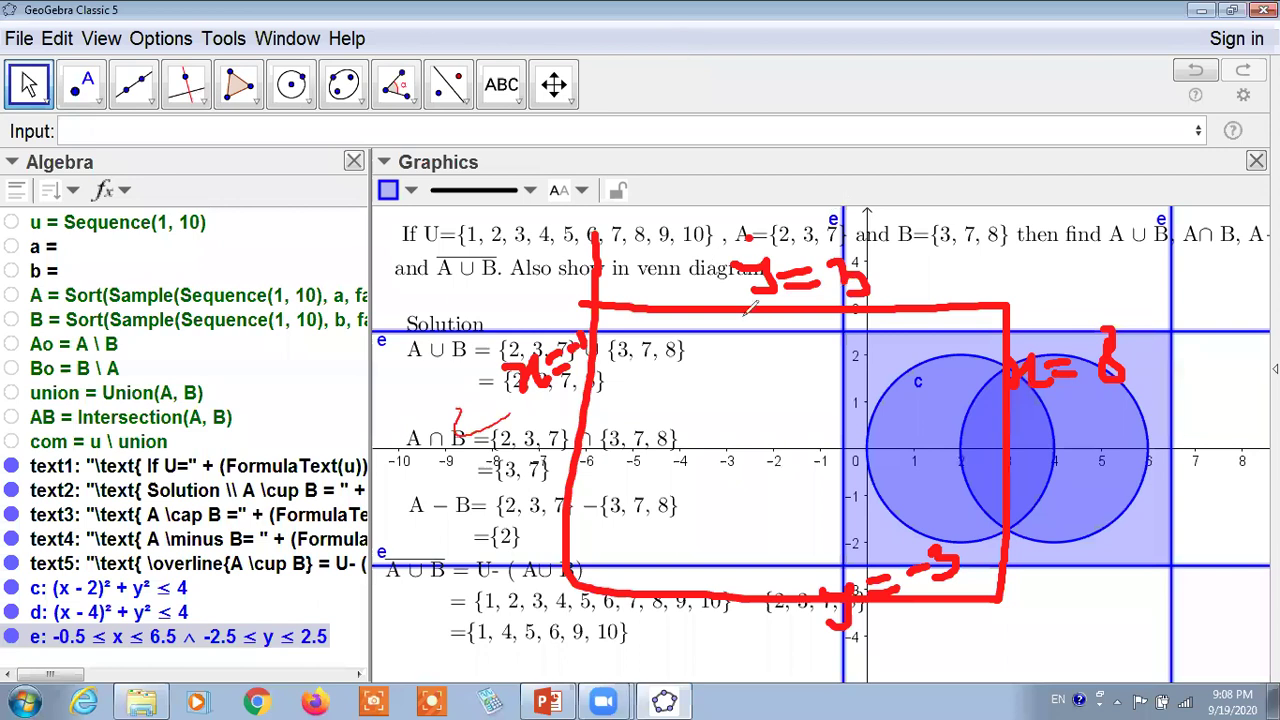
key("Escape")
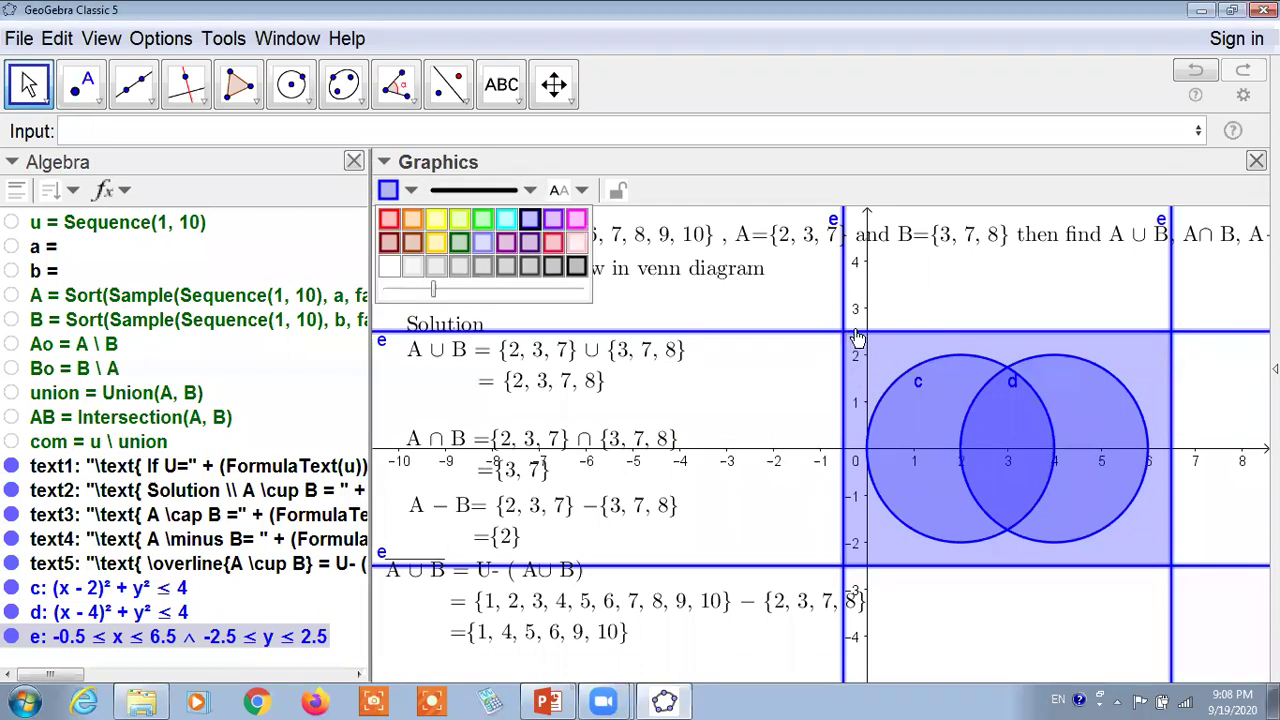
mouse_move(533, 203)
left_click_drag(482, 370, 462, 373)
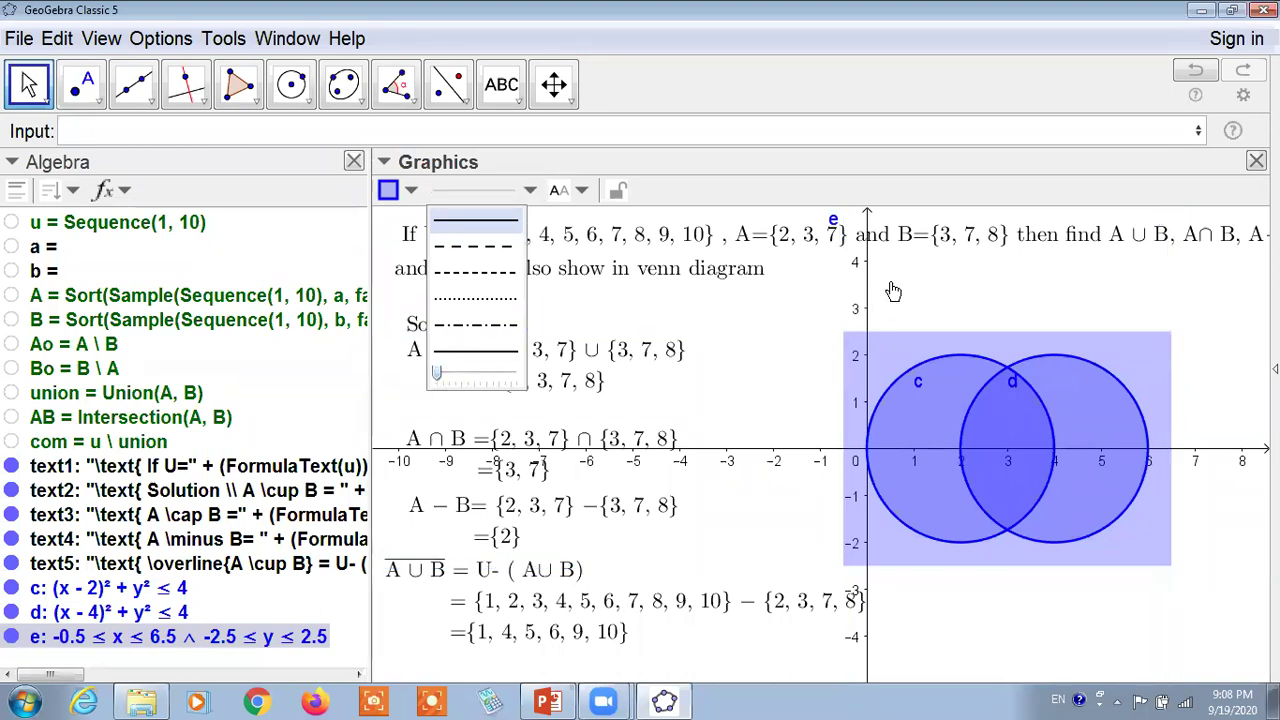
Step: Deselect all objects and hide the coordinate axes in the Graphics view
left_click(811, 289)
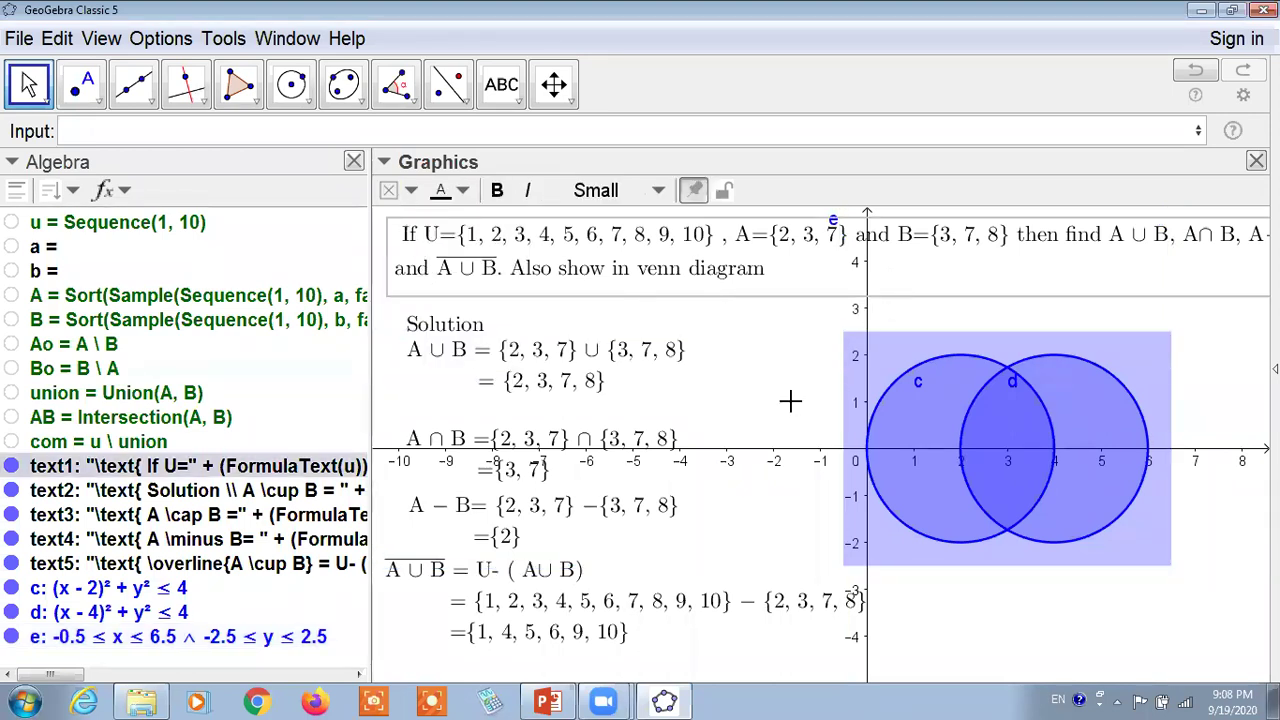
left_click(764, 380)
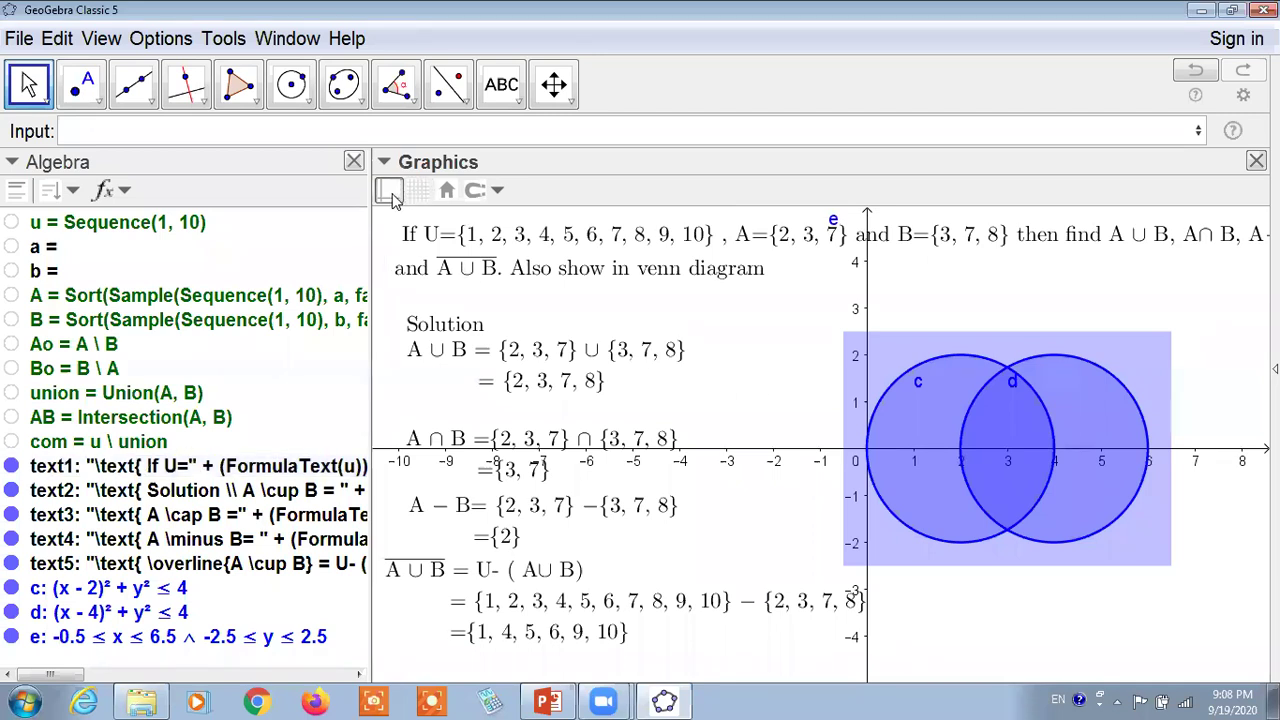
left_click(390, 192)
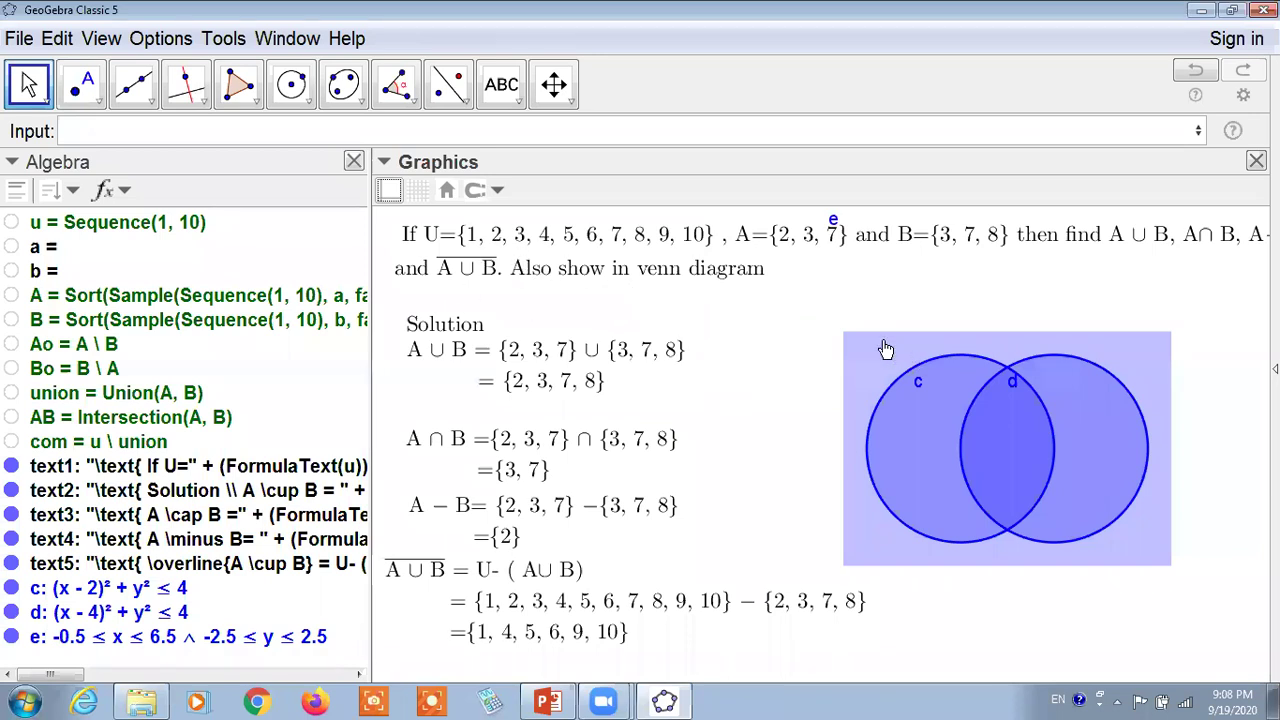
Step: Create the corner points of rectangular region e with the command Vertex(e)
left_click(242, 146)
type("ver")
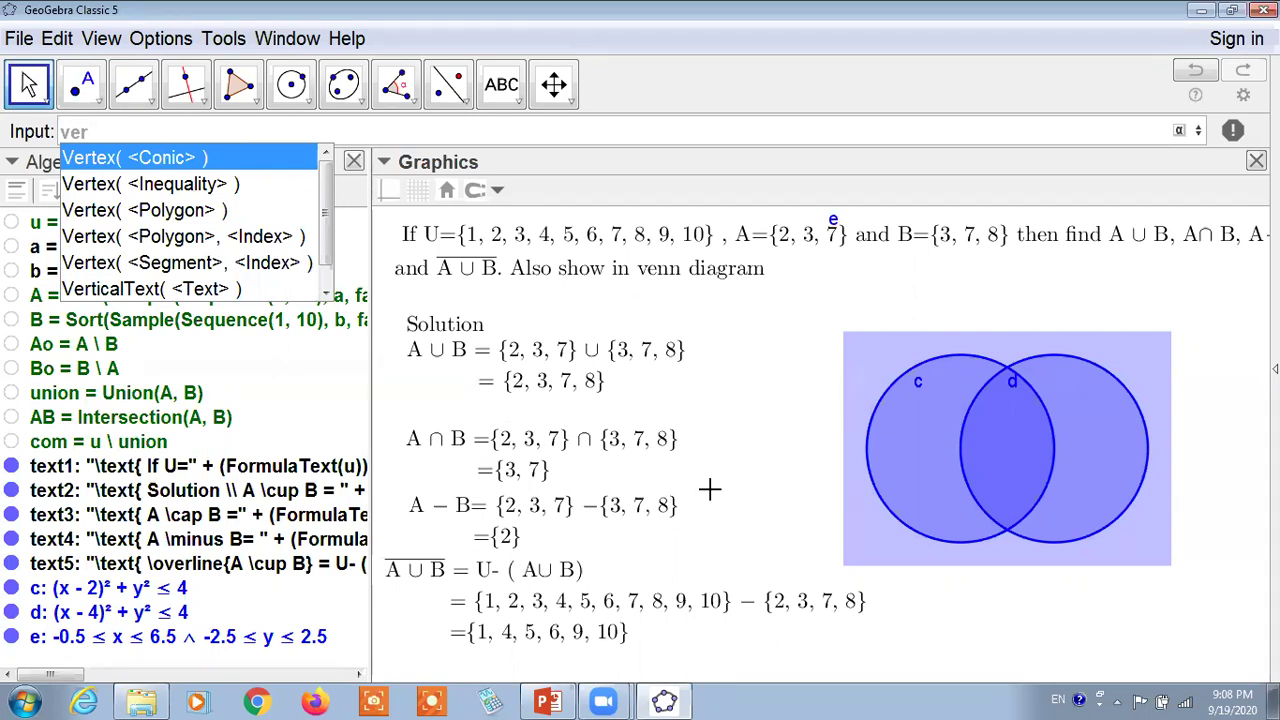
key("Return")
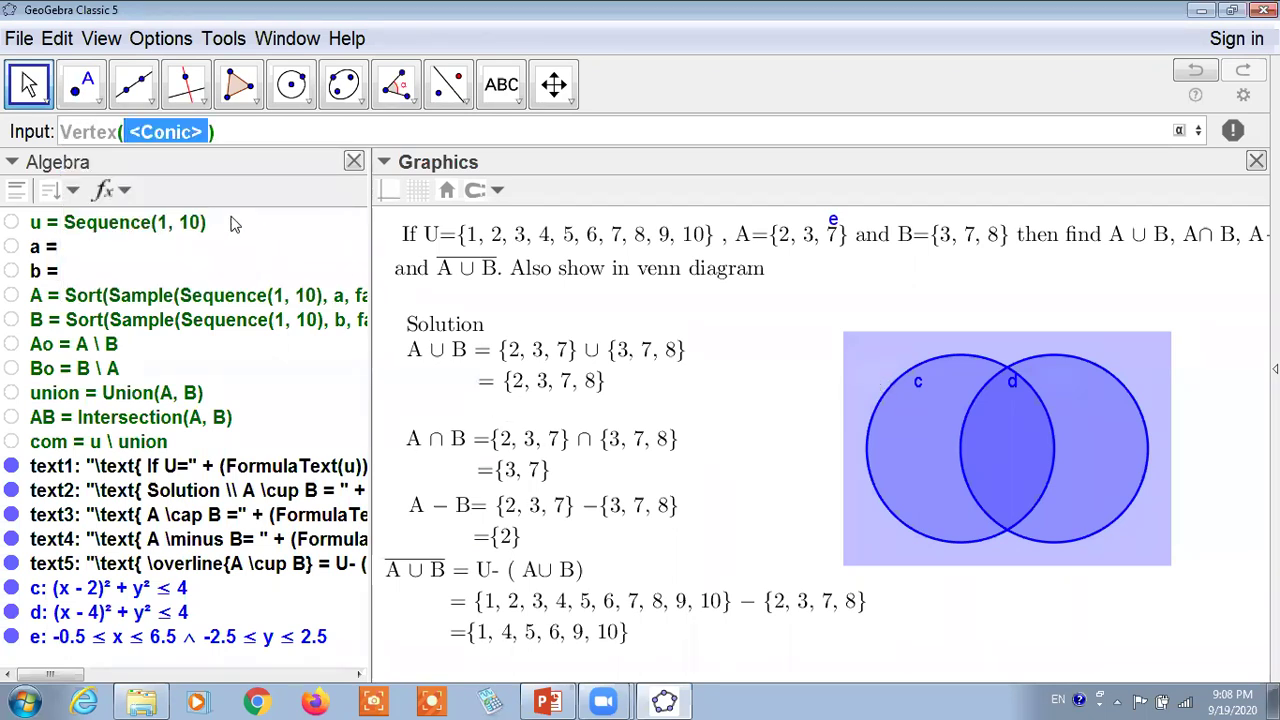
type("ertex(e")
key("Return")
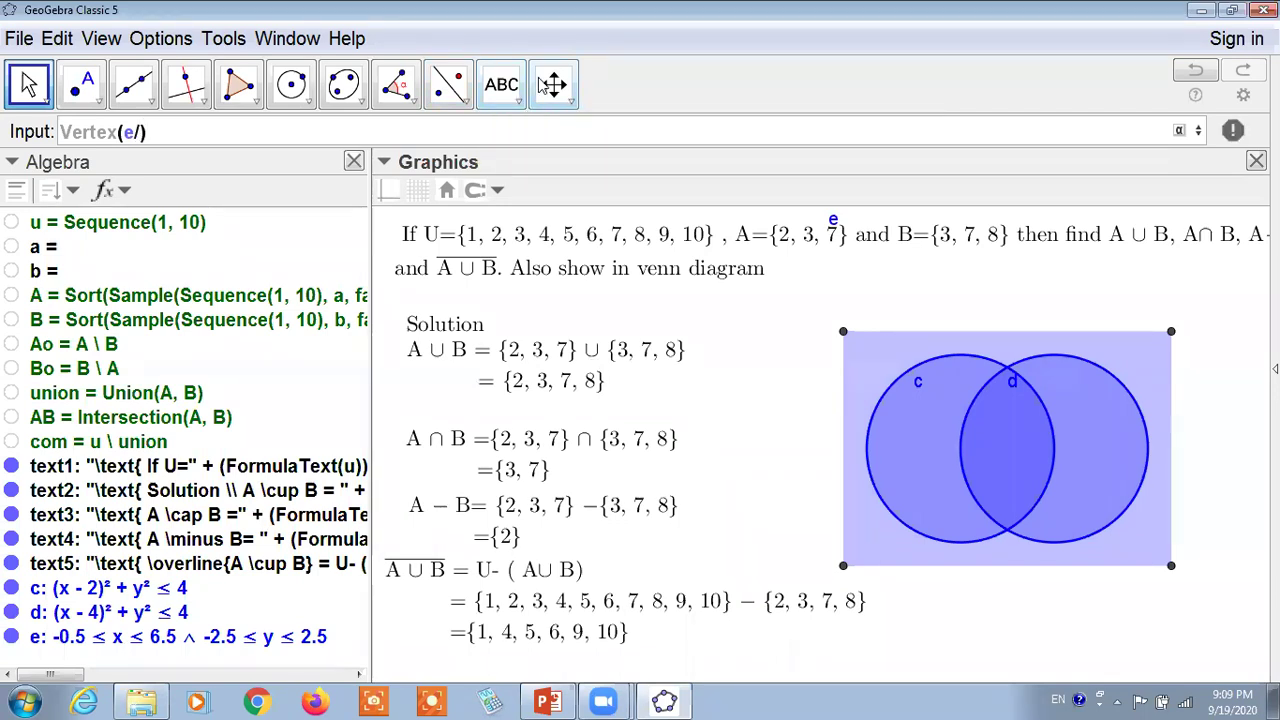
key("Return")
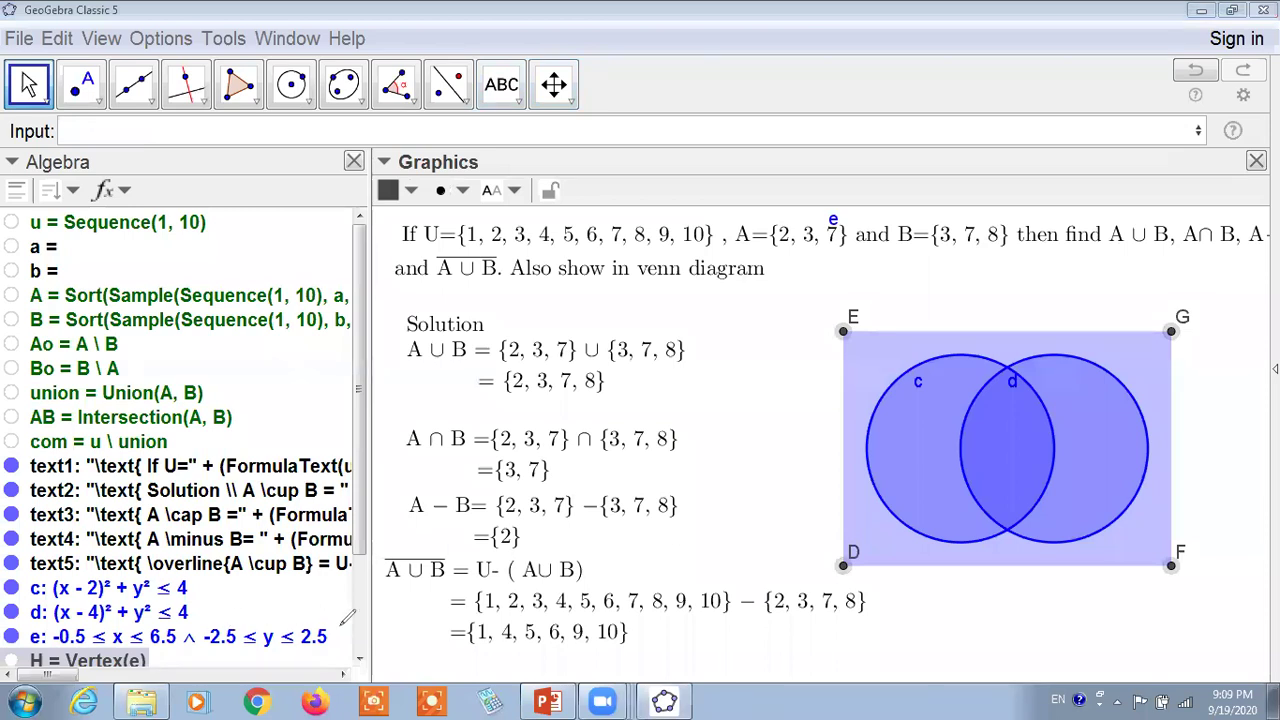
left_click_drag(344, 622, 260, 624)
double_click(130, 663)
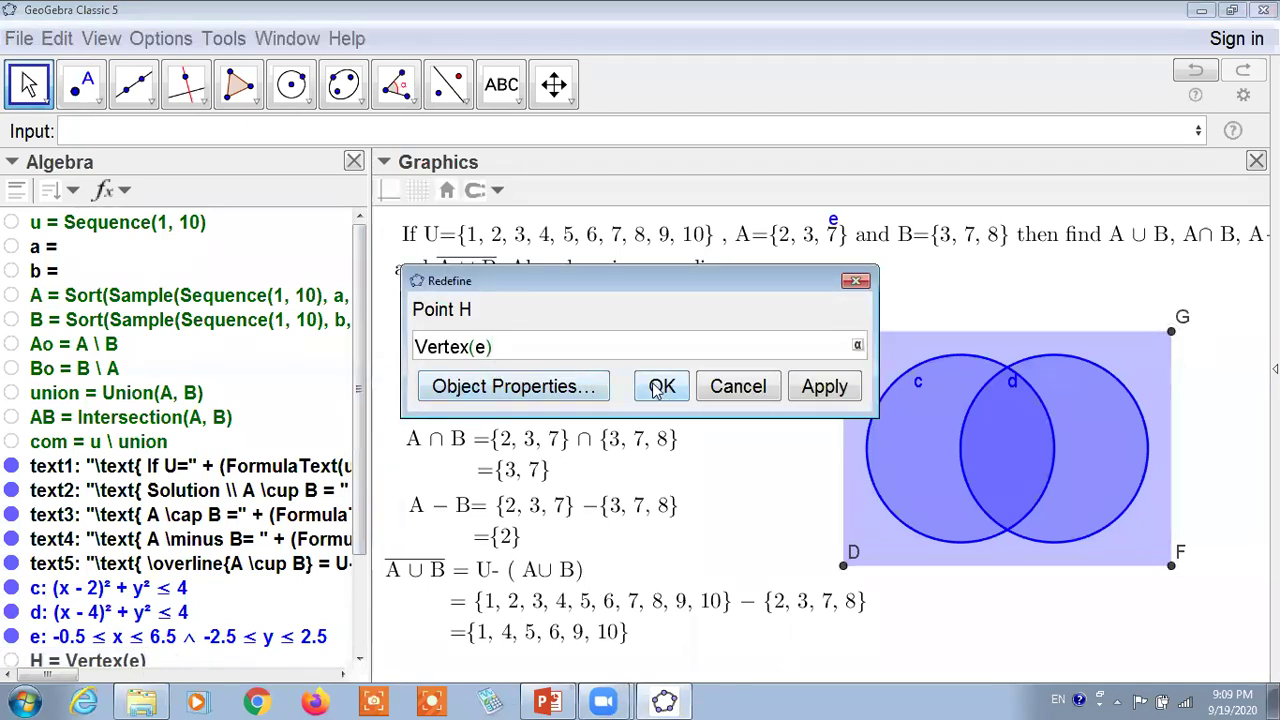
left_click(856, 281)
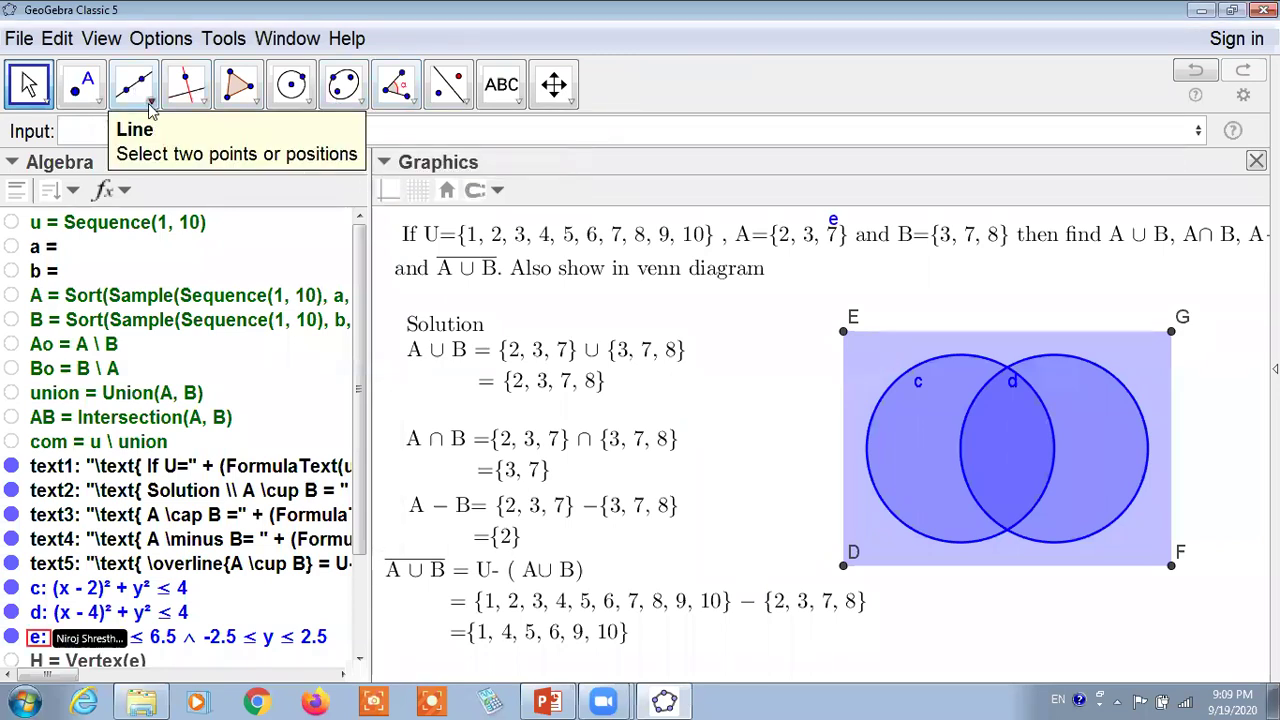
Step: Outline the rectangle by drawing segments between corner points E, G, F and D with the Segment tool
left_click(150, 108)
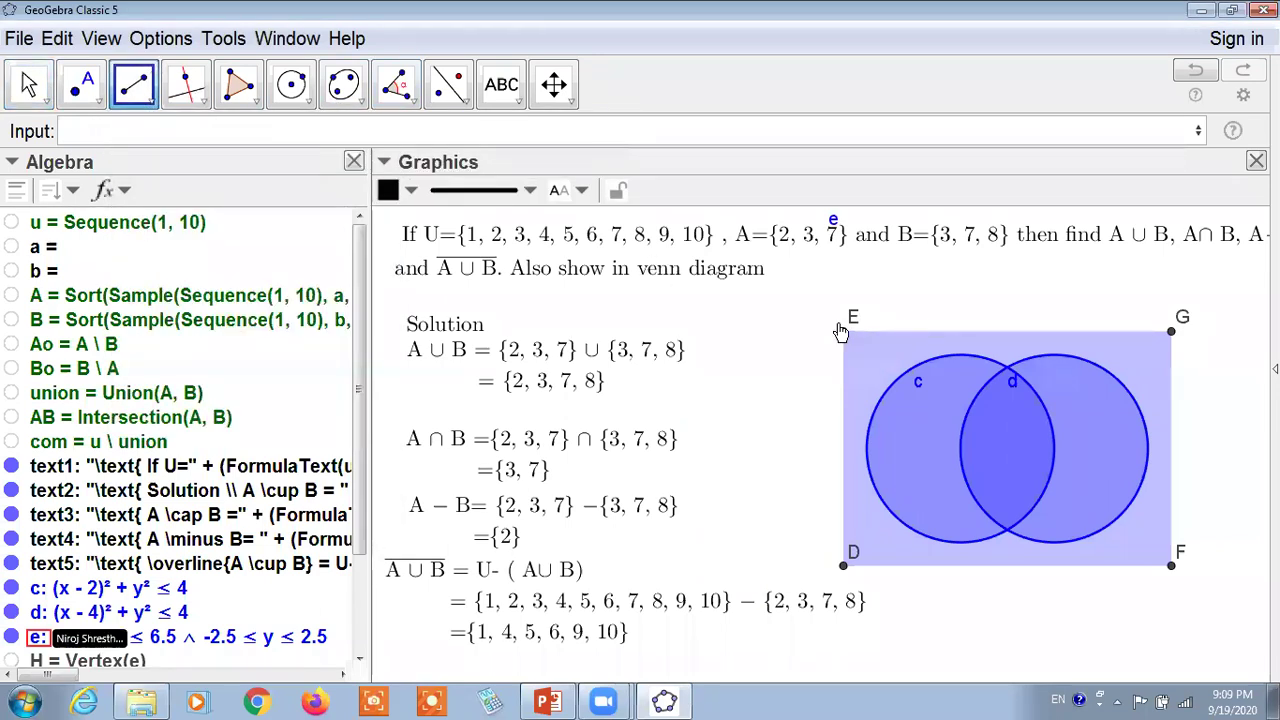
left_click(843, 331)
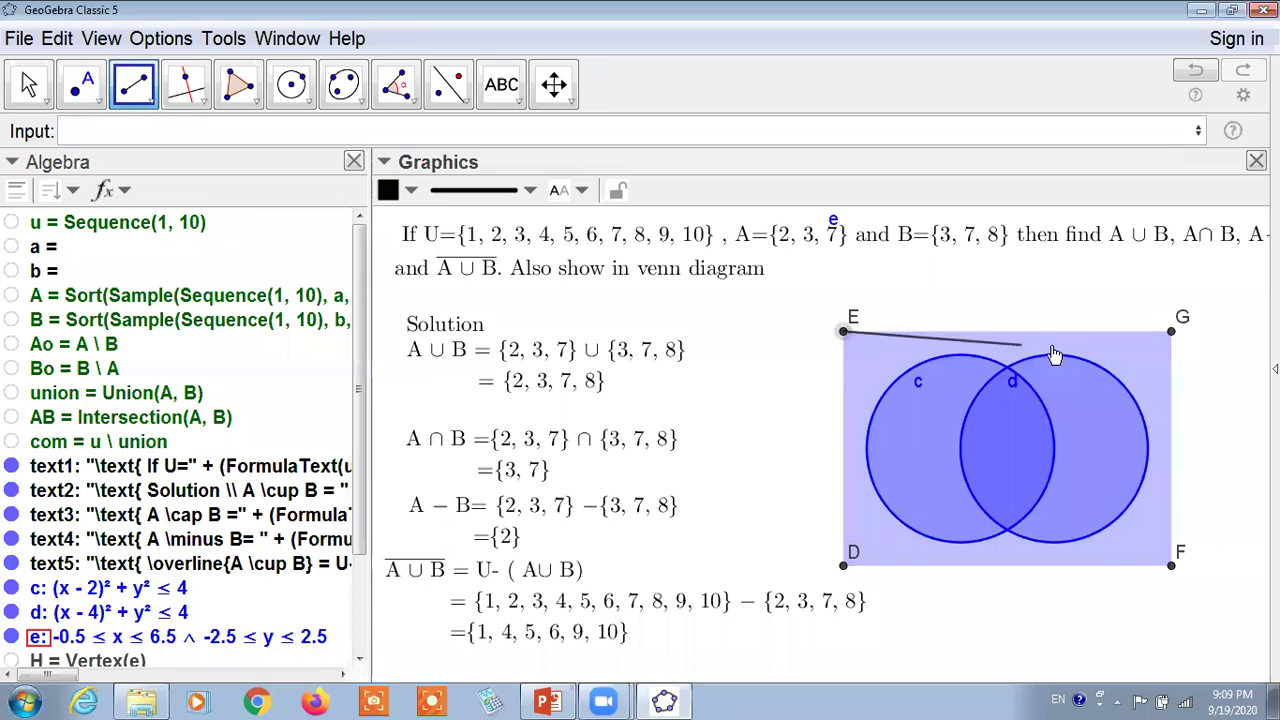
left_click(1169, 333)
left_click(1168, 335)
left_click(1170, 567)
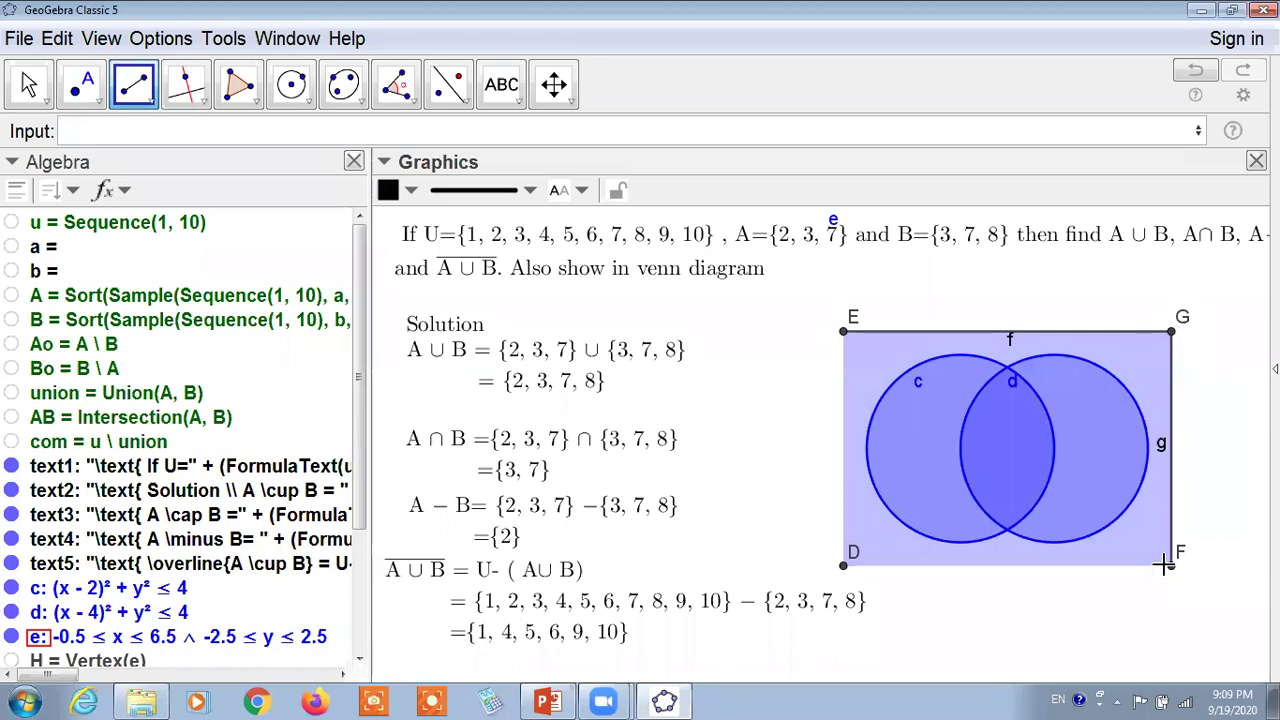
left_click(844, 567)
left_click(843, 331)
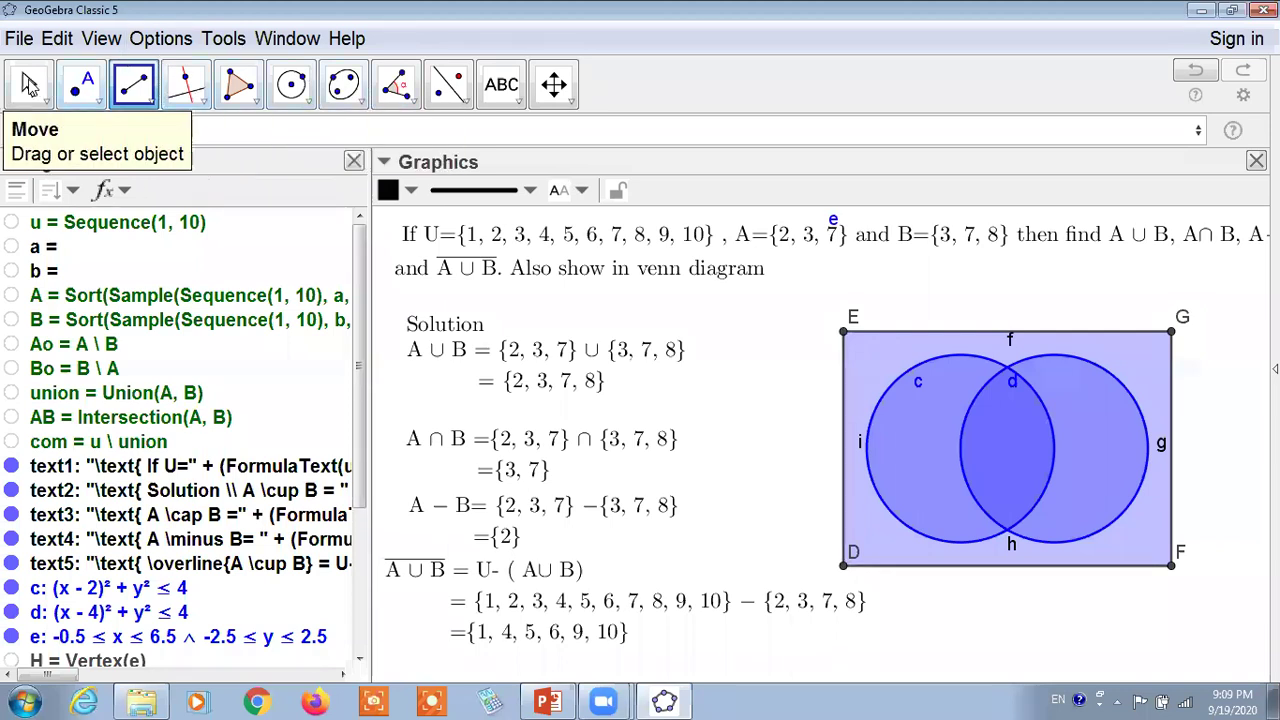
key("Escape")
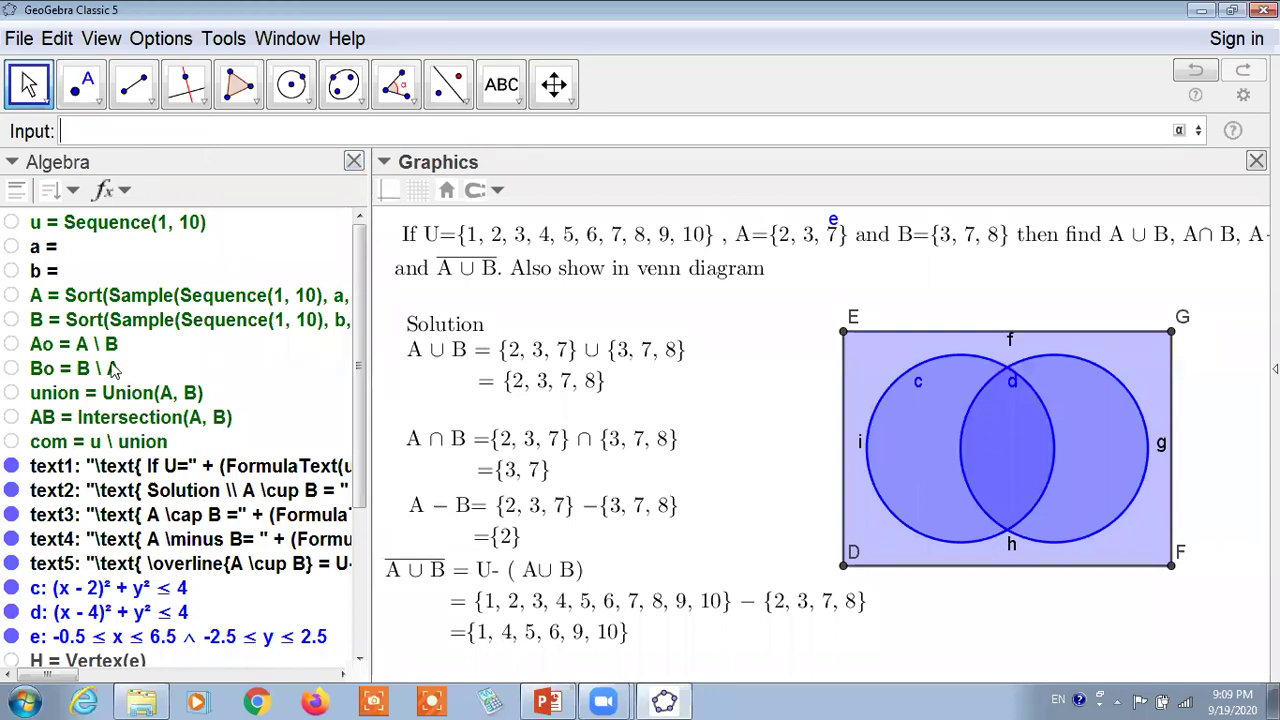
Step: Switch to PowerPoint, review the A-B and B-A Venn diagram formulas on slide 8, and return to GeoGebra
key("alt+Tab")
scroll(828, 356, "down", 1)
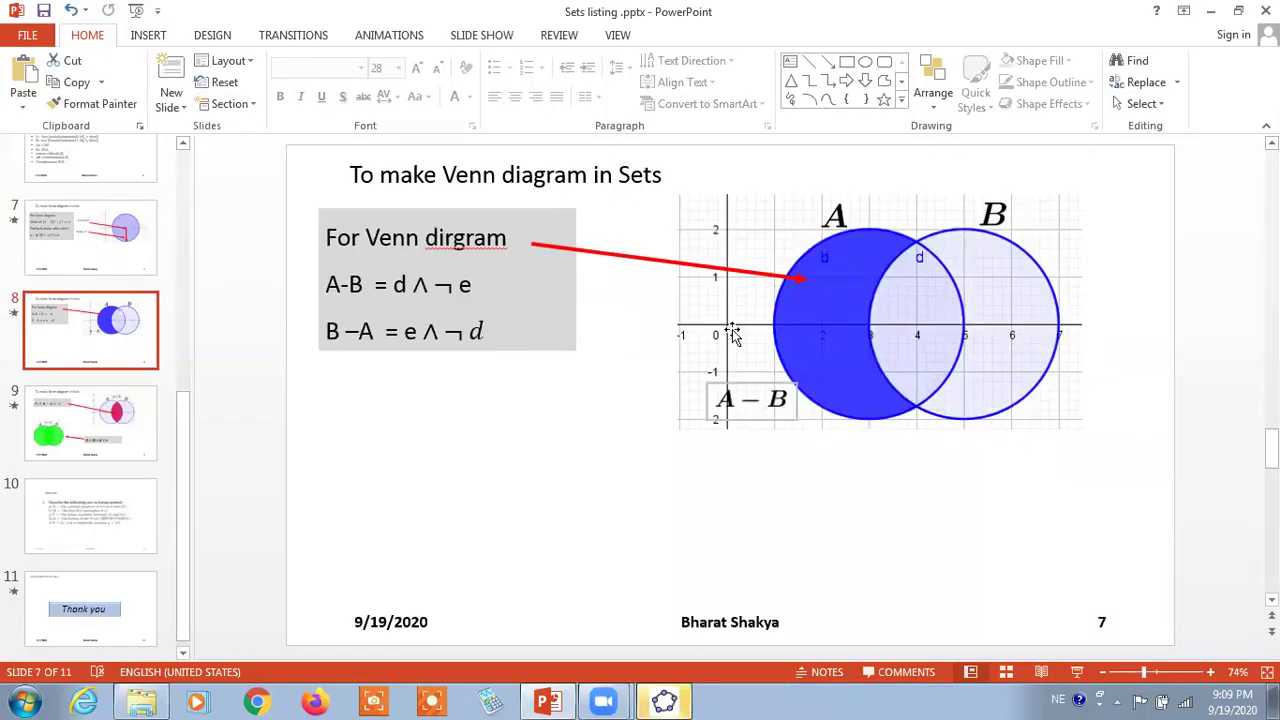
left_click(122, 366)
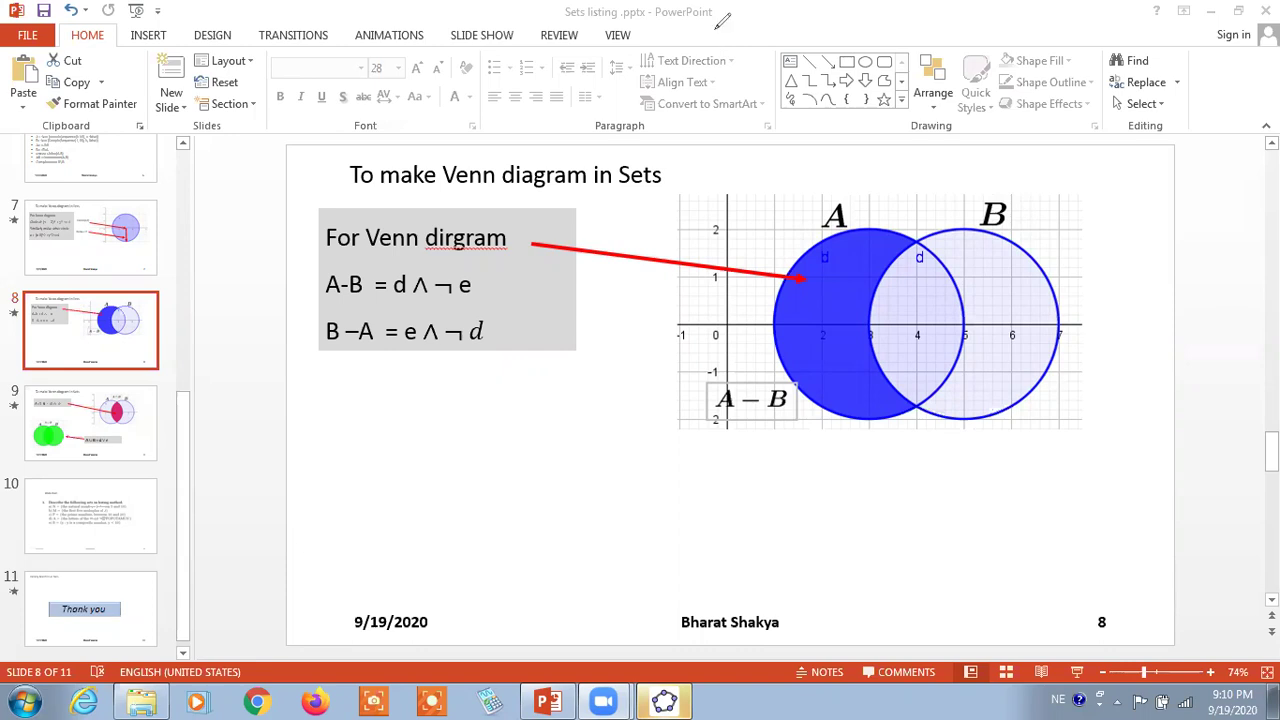
mouse_move(393, 268)
left_mouse_down()
mouse_move(536, 282)
mouse_move(531, 302)
left_mouse_up()
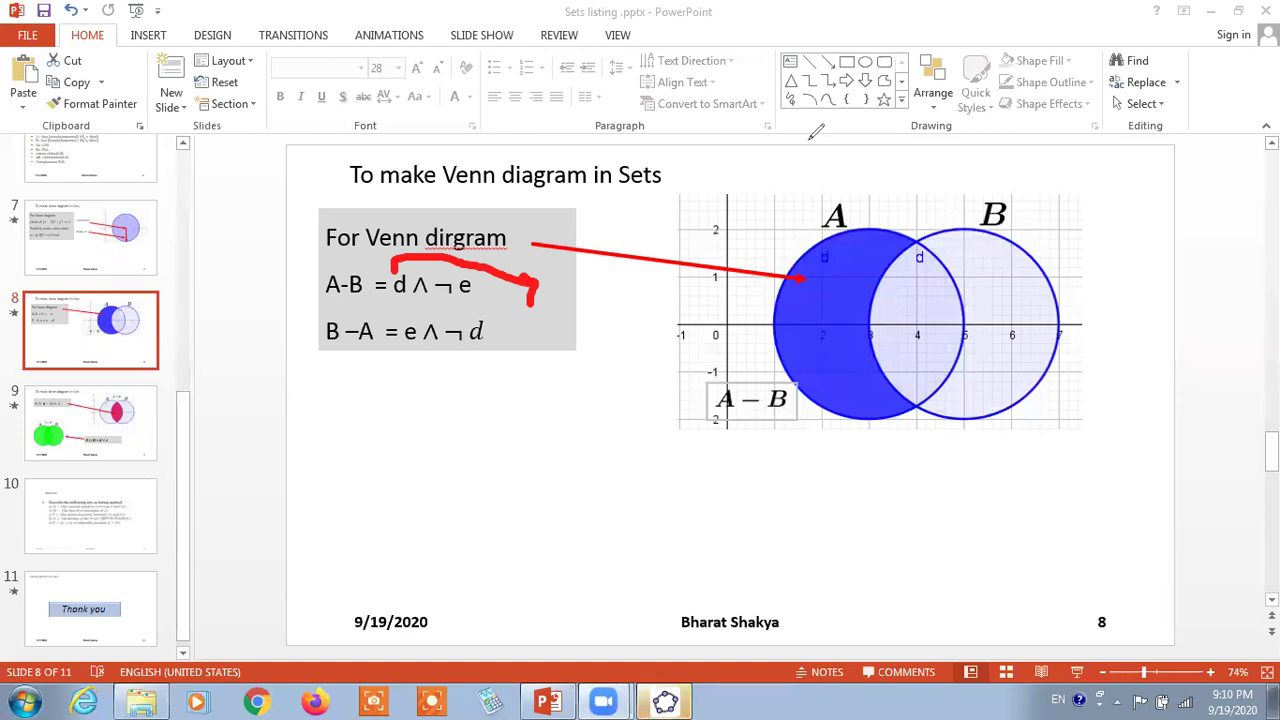
left_click(665, 702)
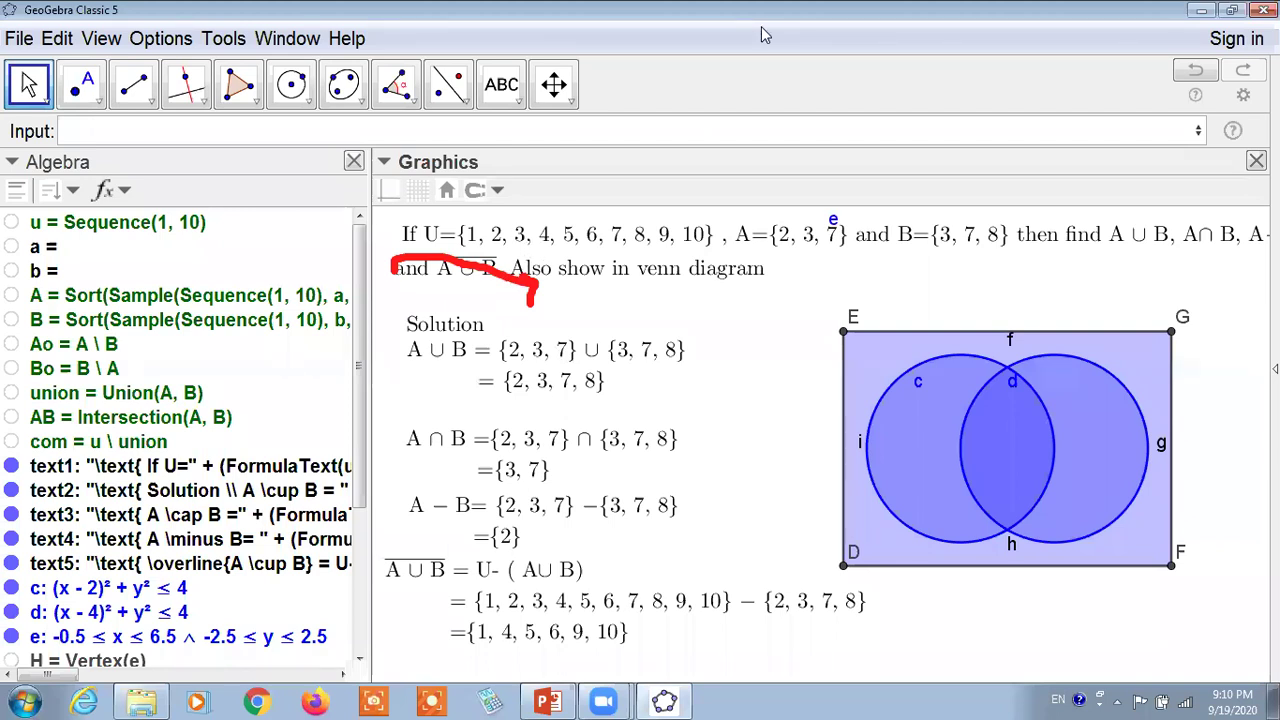
left_click(804, 134)
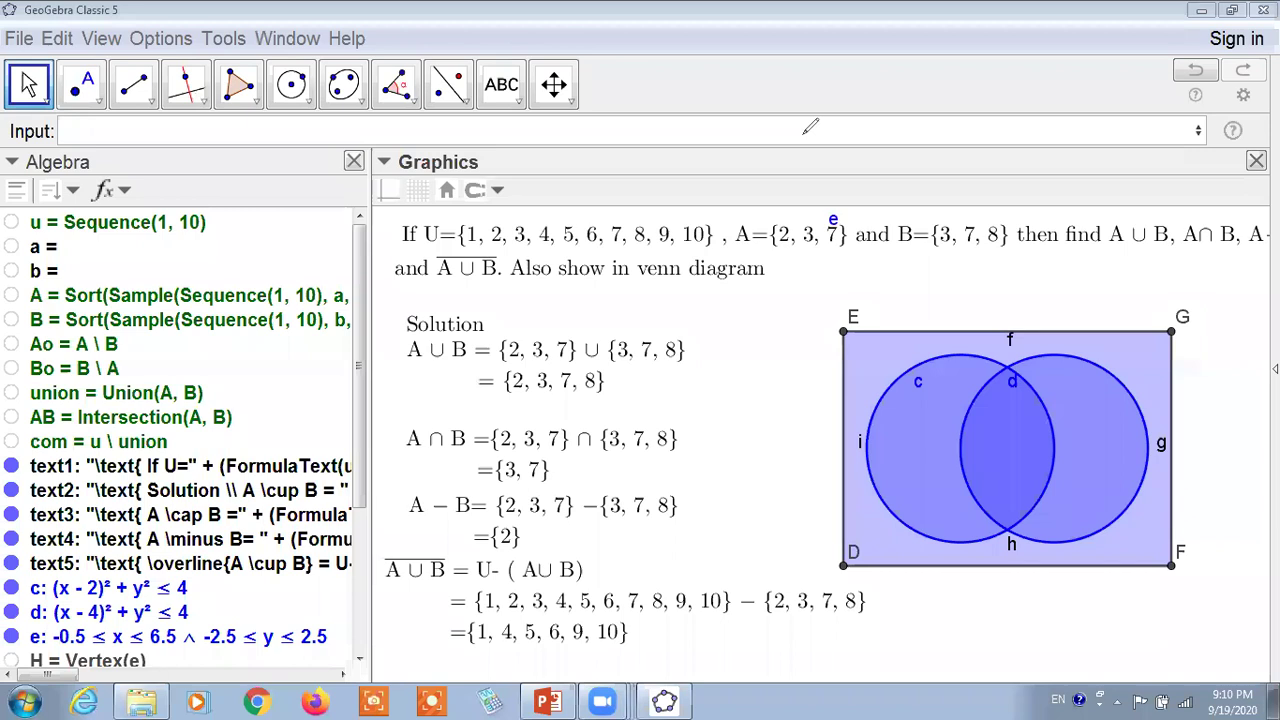
mouse_move(415, 405)
left_mouse_down()
mouse_move(384, 196)
mouse_move(505, 381)
left_mouse_up()
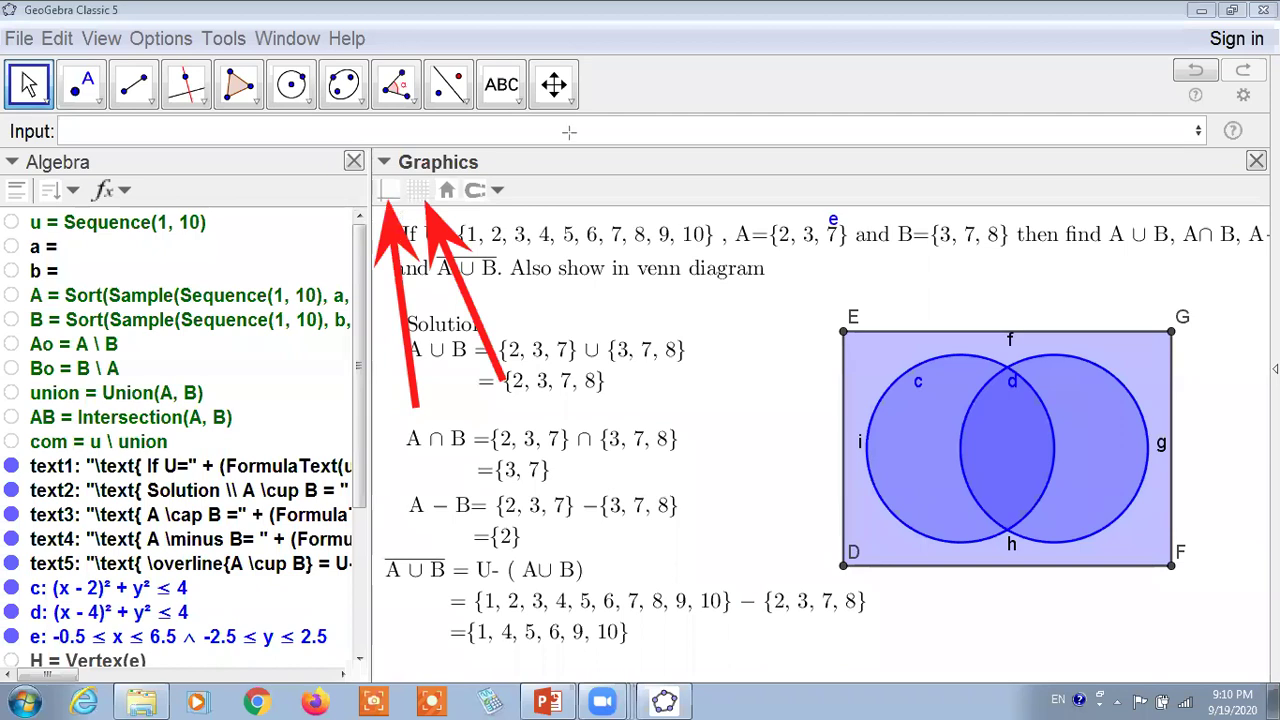
Step: Toggle the coordinate axes on and off in the Graphics view
left_click(389, 191)
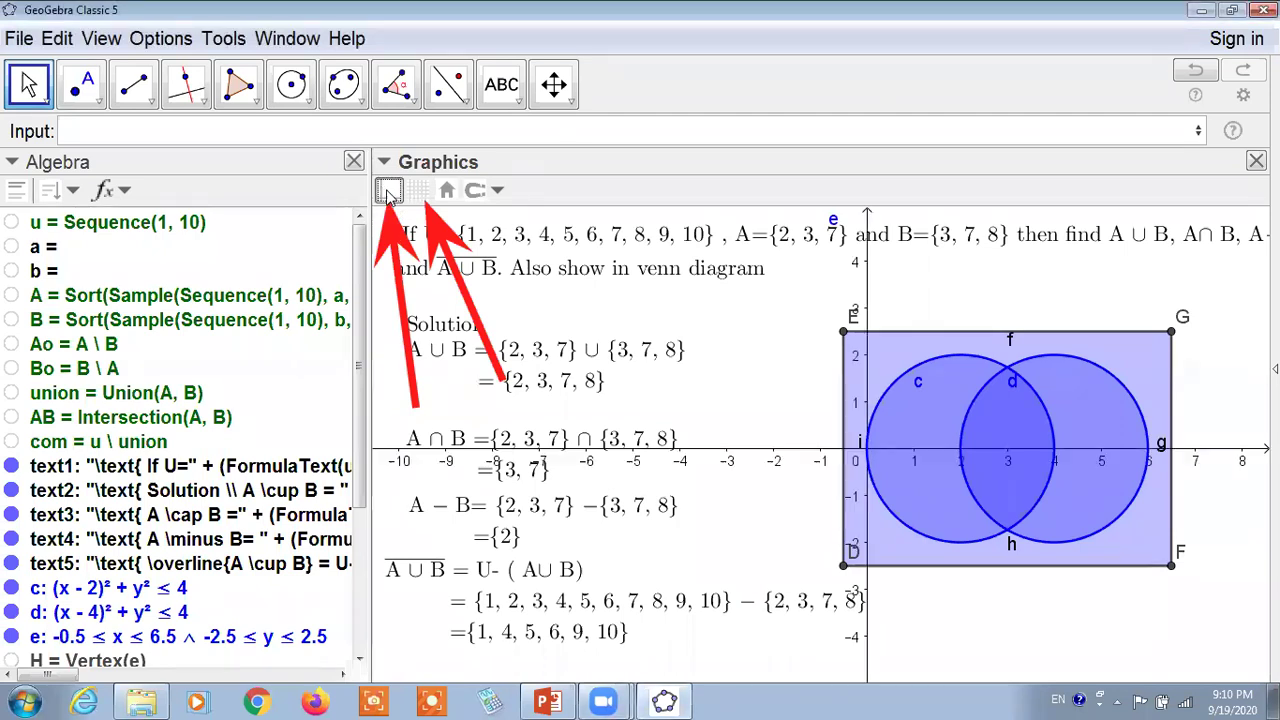
double_click(389, 192)
left_click(389, 192)
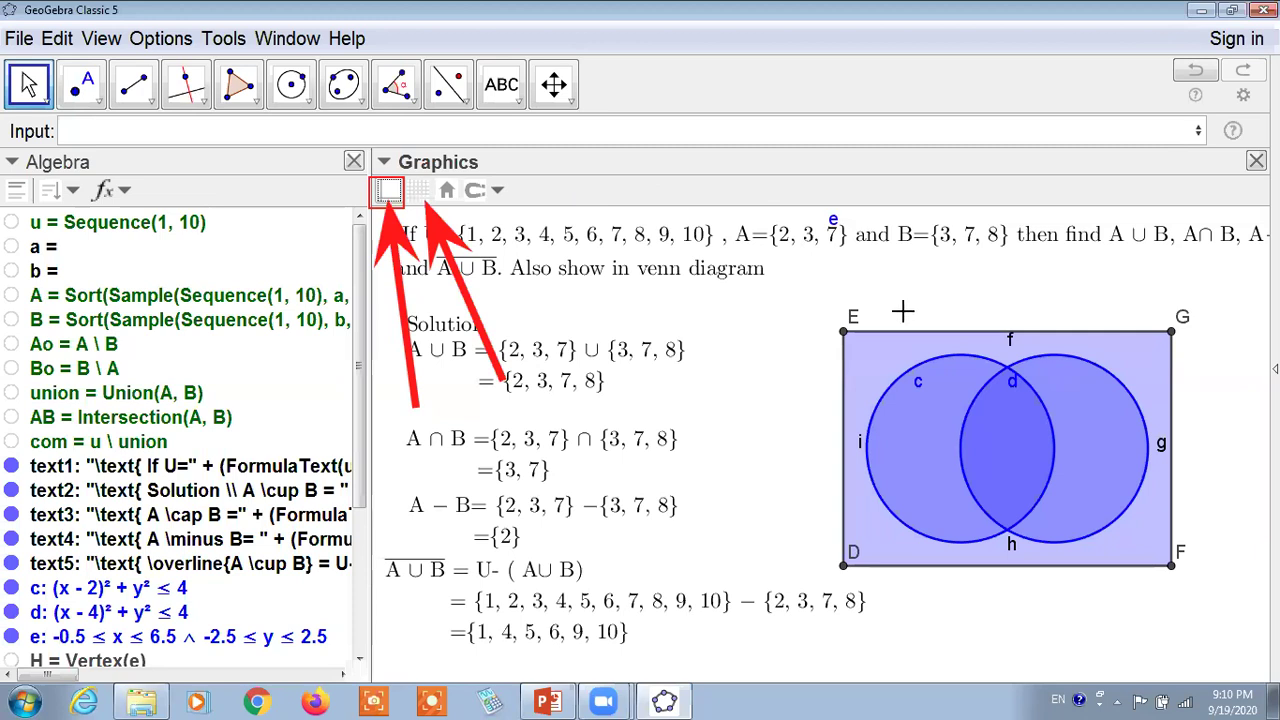
left_click(858, 347)
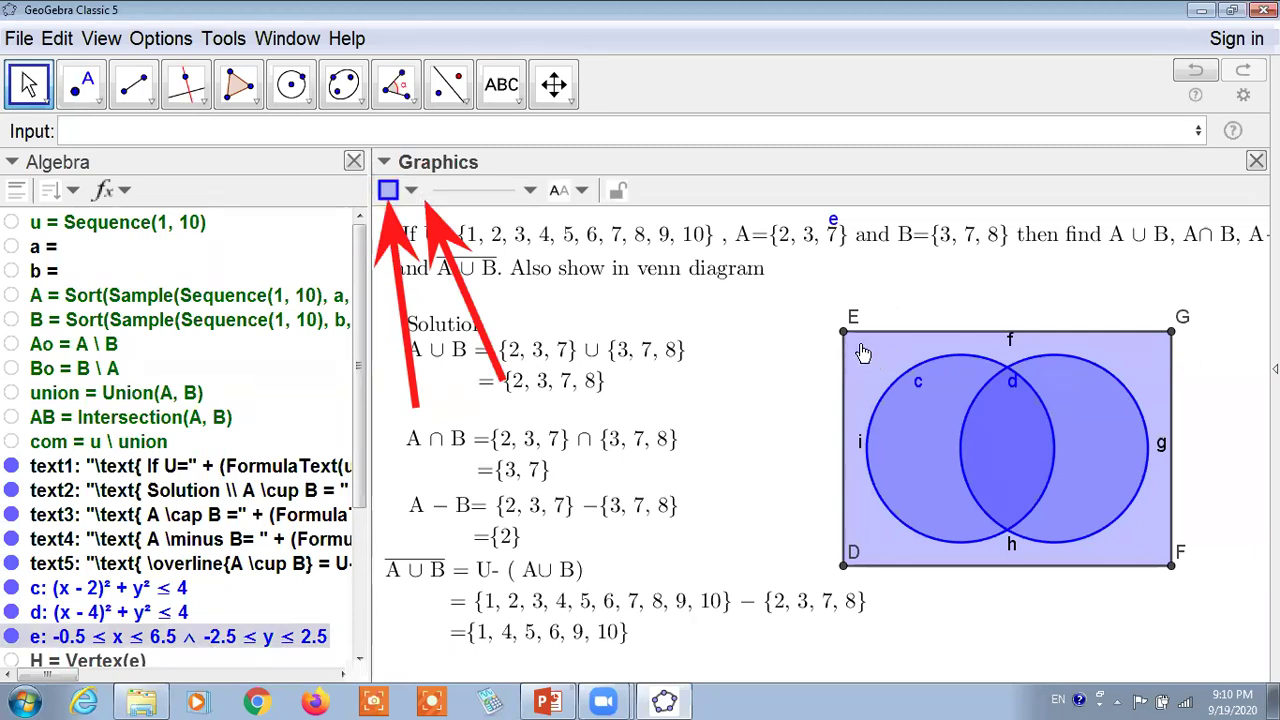
left_click(848, 335)
left_click(413, 190)
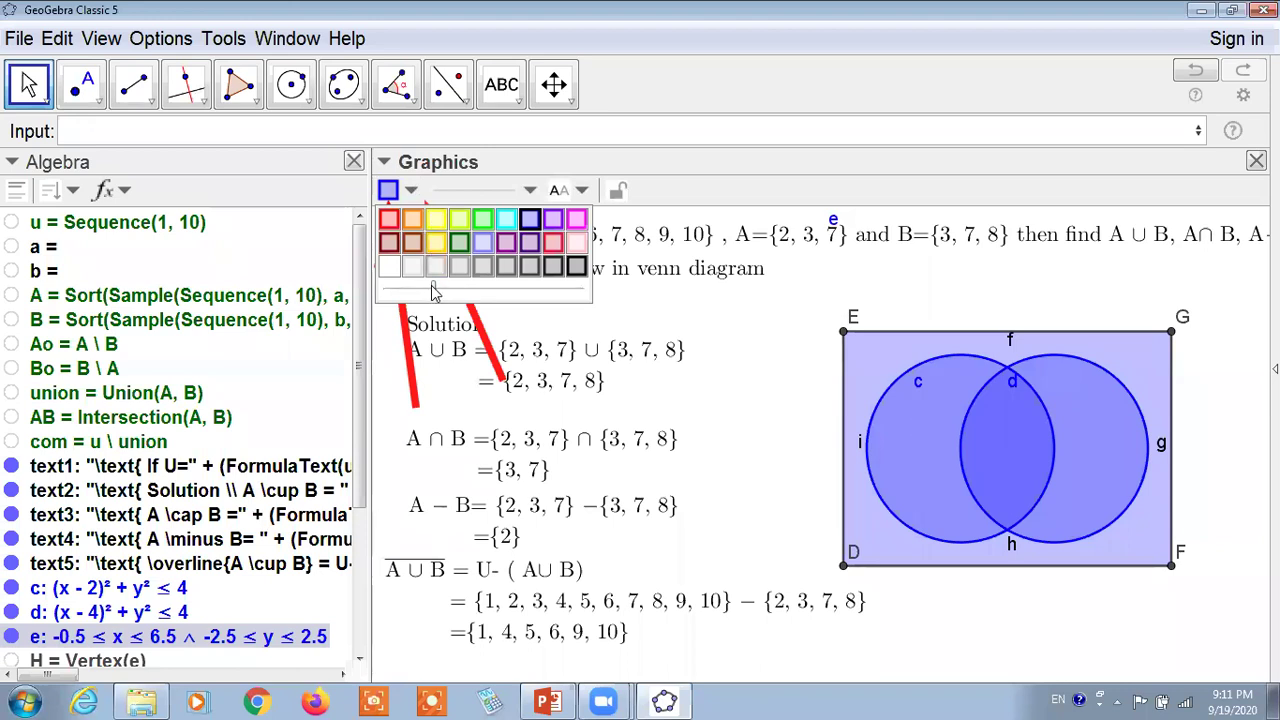
left_click(690, 333)
left_click(657, 297)
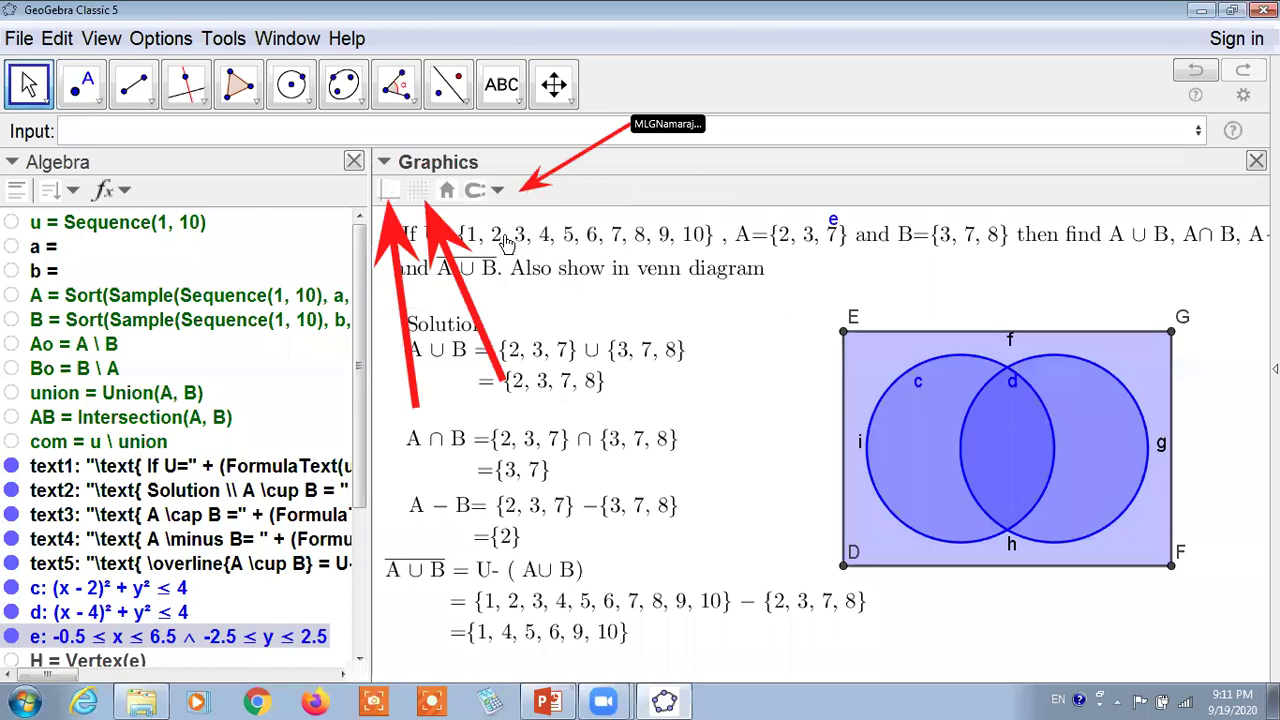
Step: Show the coordinate axes and slightly narrow the Algebra view
left_click(390, 190)
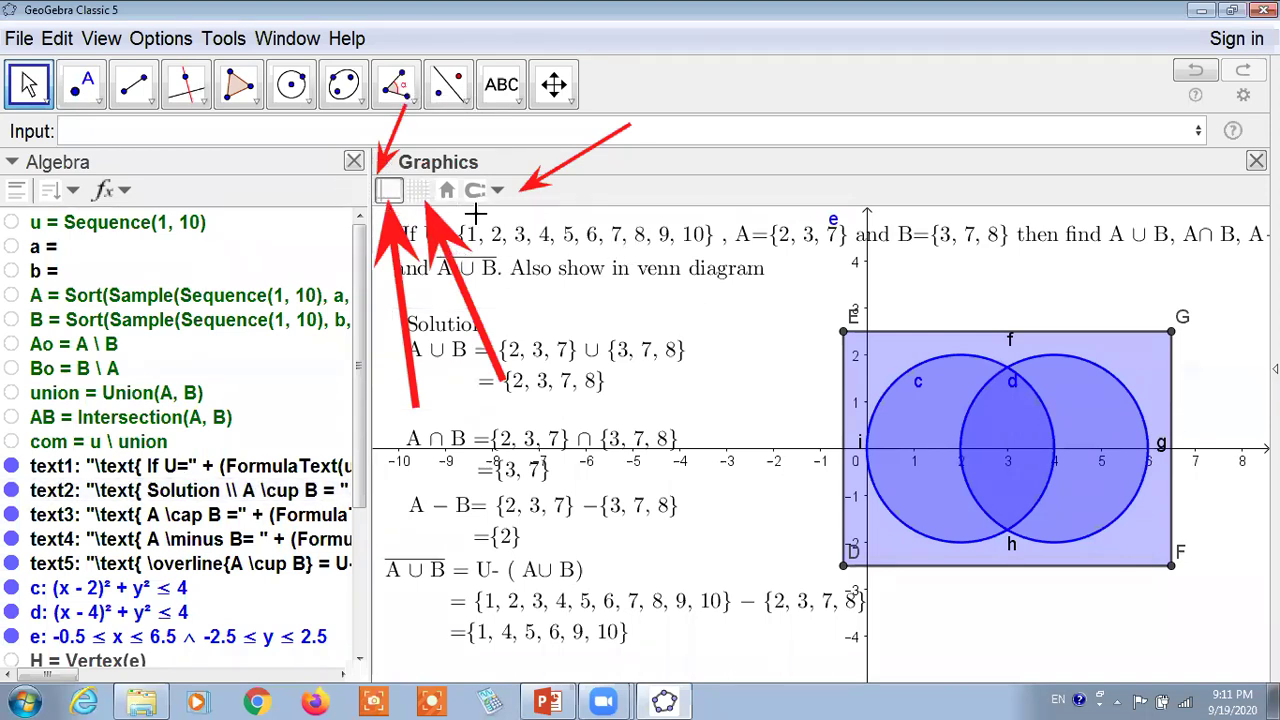
left_click(384, 163)
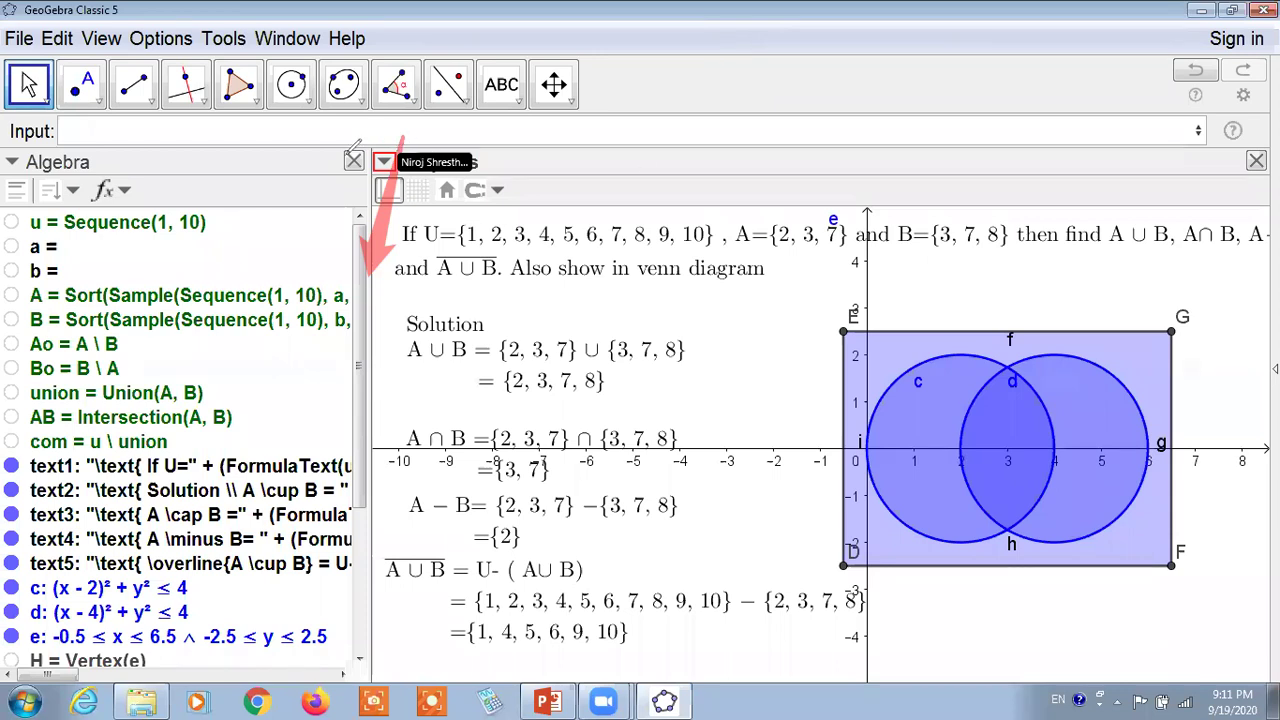
left_click_drag(344, 157, 409, 149)
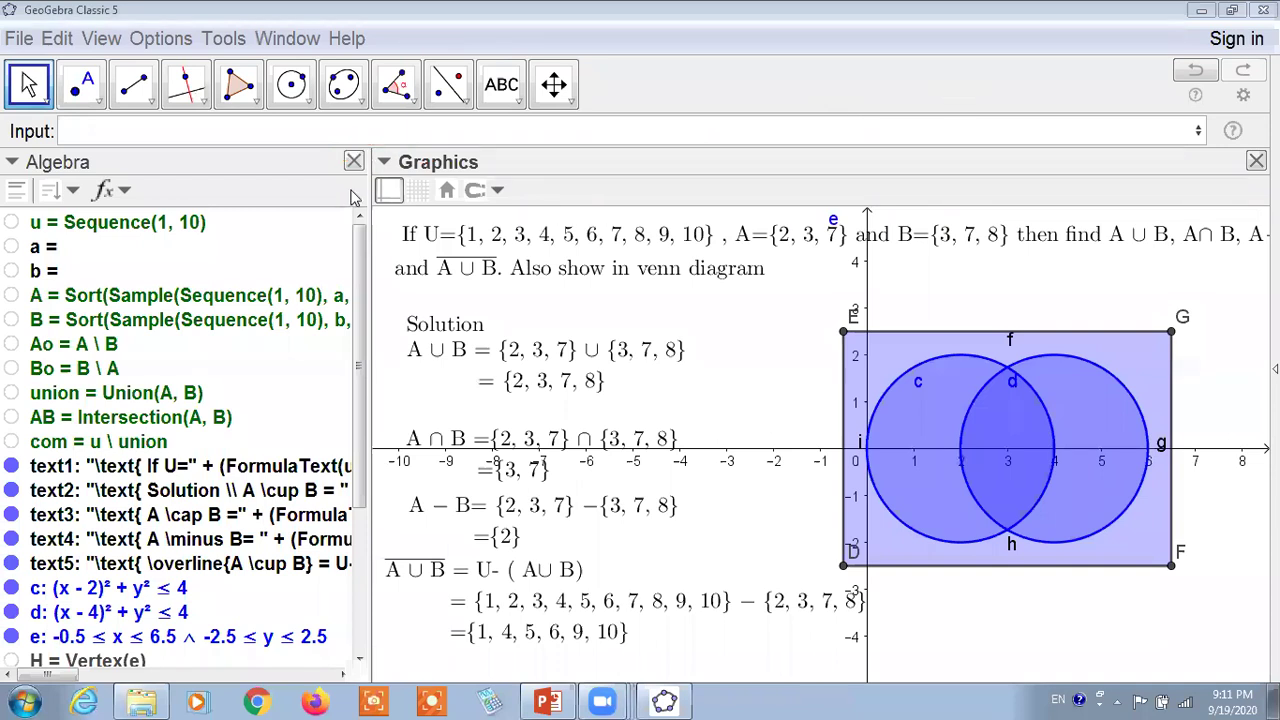
left_click_drag(367, 203, 357, 203)
Step: Raise the line thickness of rectangular region e to its maximum, return it to the minimum, and deselect the region
left_click(891, 347)
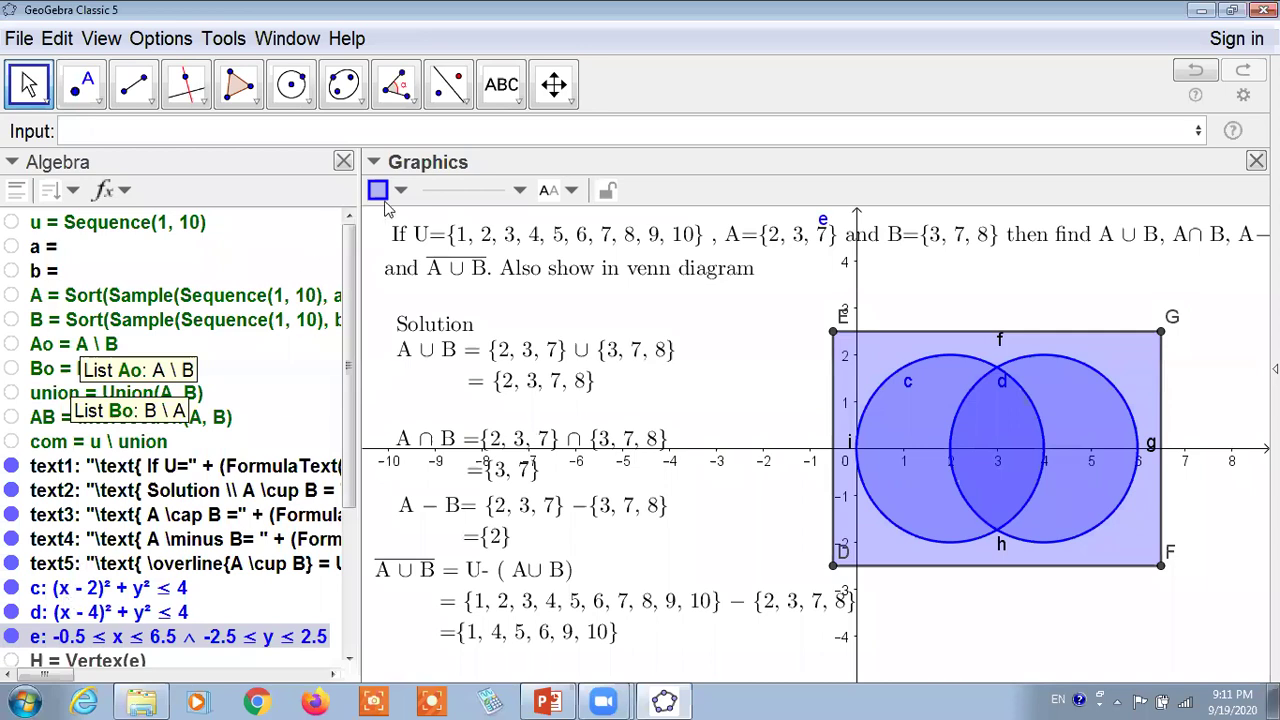
left_click(470, 190)
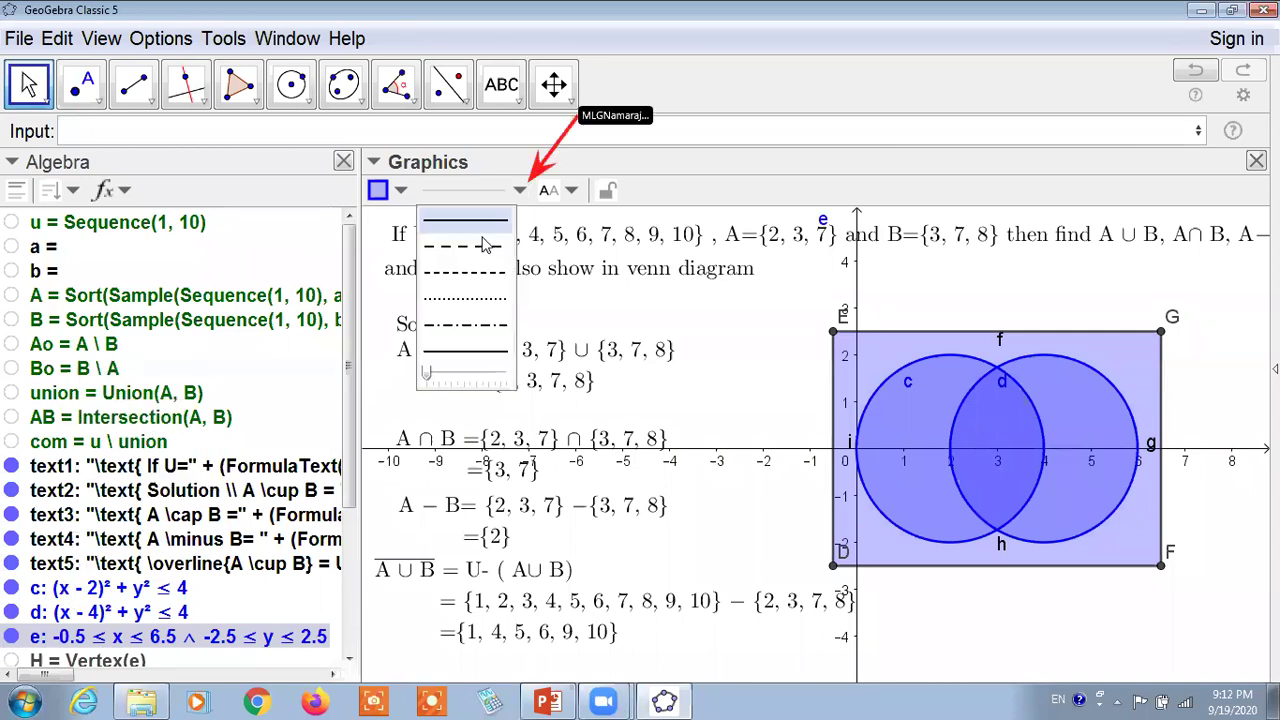
left_click(450, 362)
left_click_drag(455, 380, 427, 385)
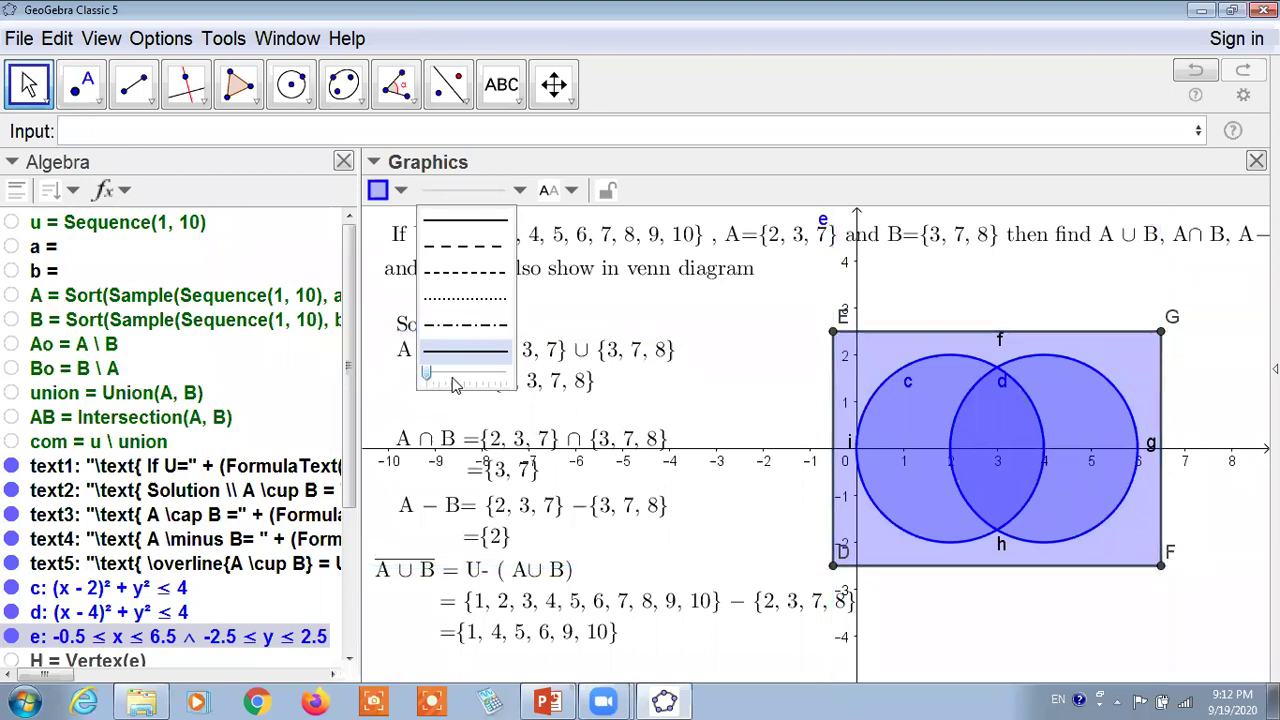
left_click_drag(428, 380, 505, 374)
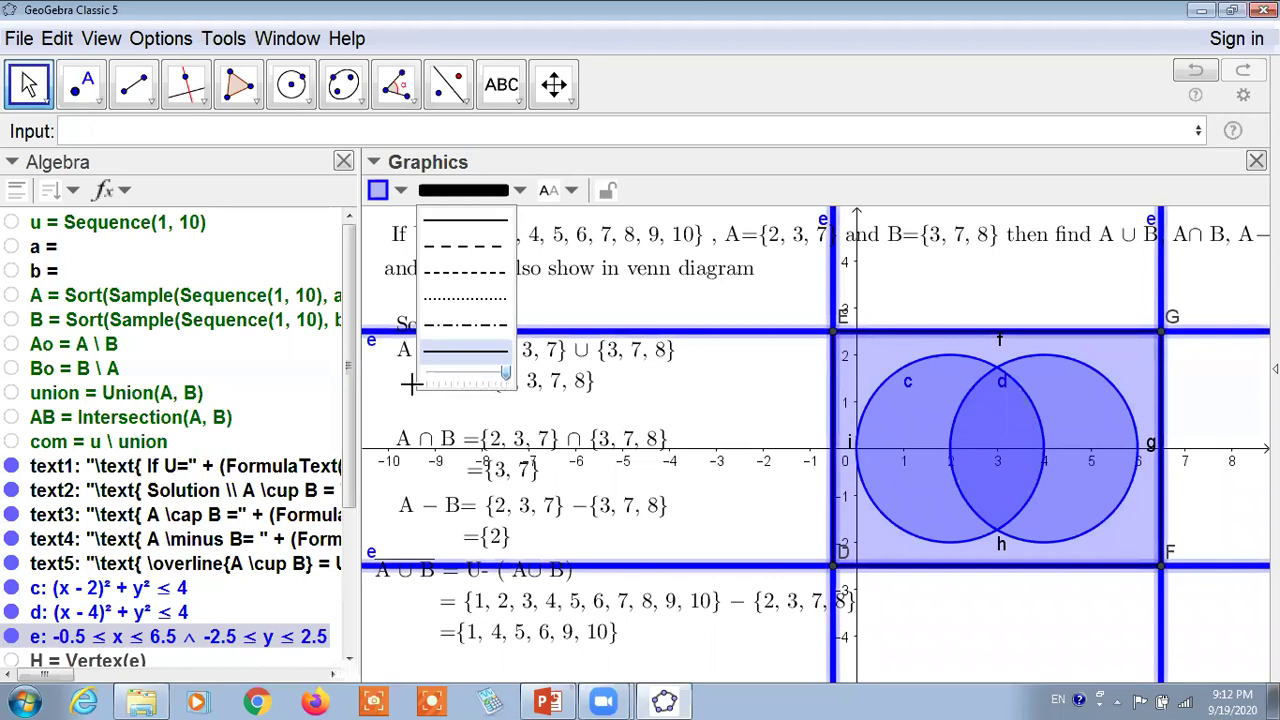
left_click(427, 376)
left_click(444, 384)
left_click(427, 376)
mouse_move(427, 377)
left_mouse_down()
mouse_move(486, 374)
mouse_move(420, 381)
left_mouse_up()
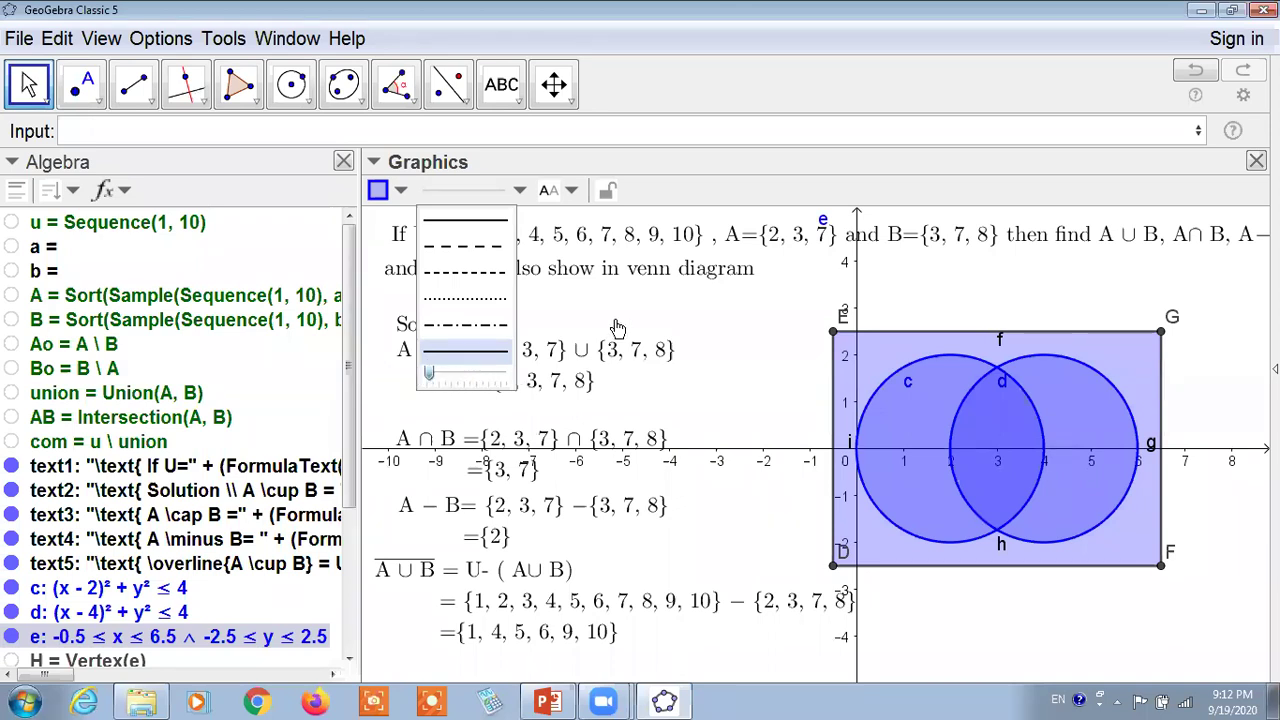
left_click(615, 325)
left_click(757, 328)
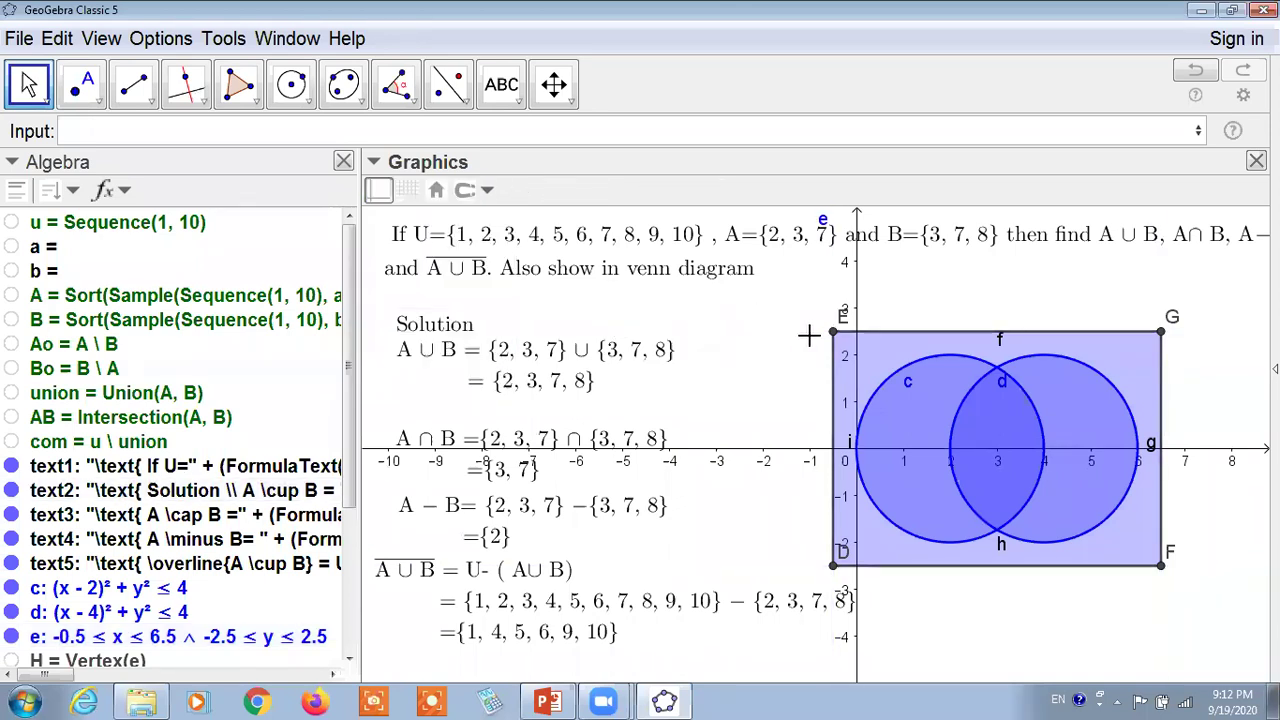
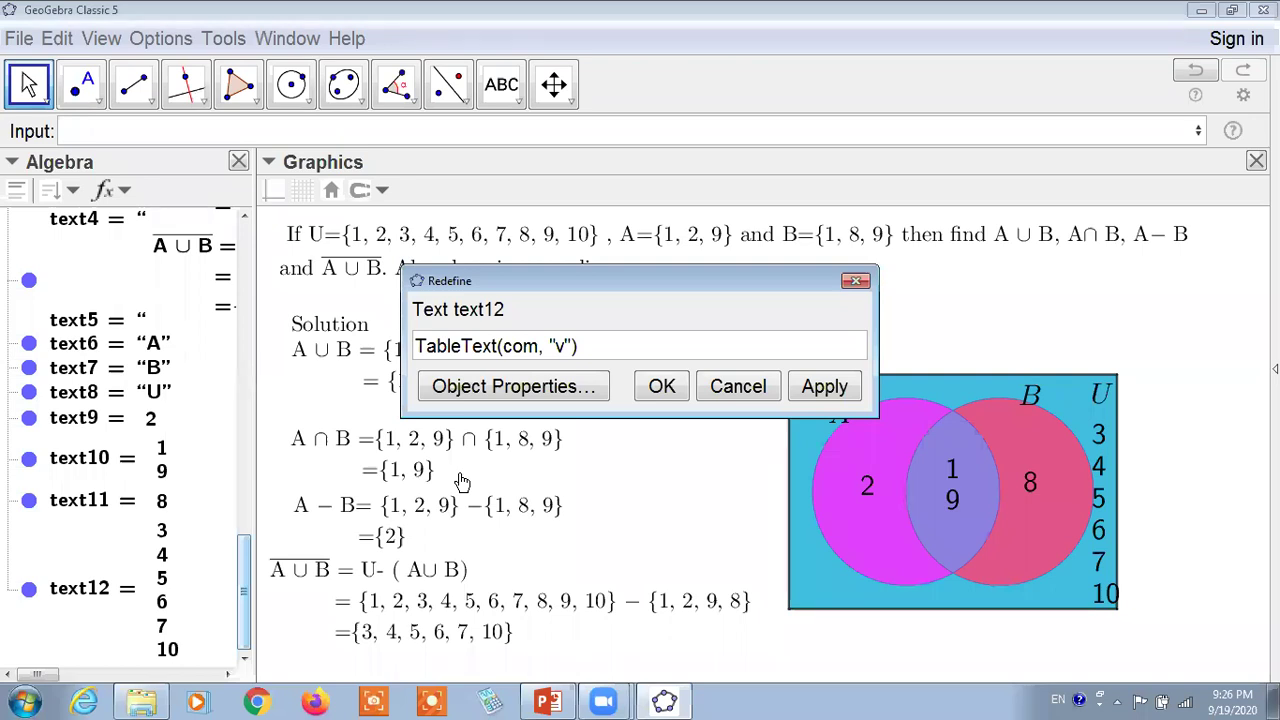
Step: Redefine text12 as TableText(com, " ") and move the horizontal list of complement elements to the rectangle's lower edge beneath the circles
double_click(560, 347)
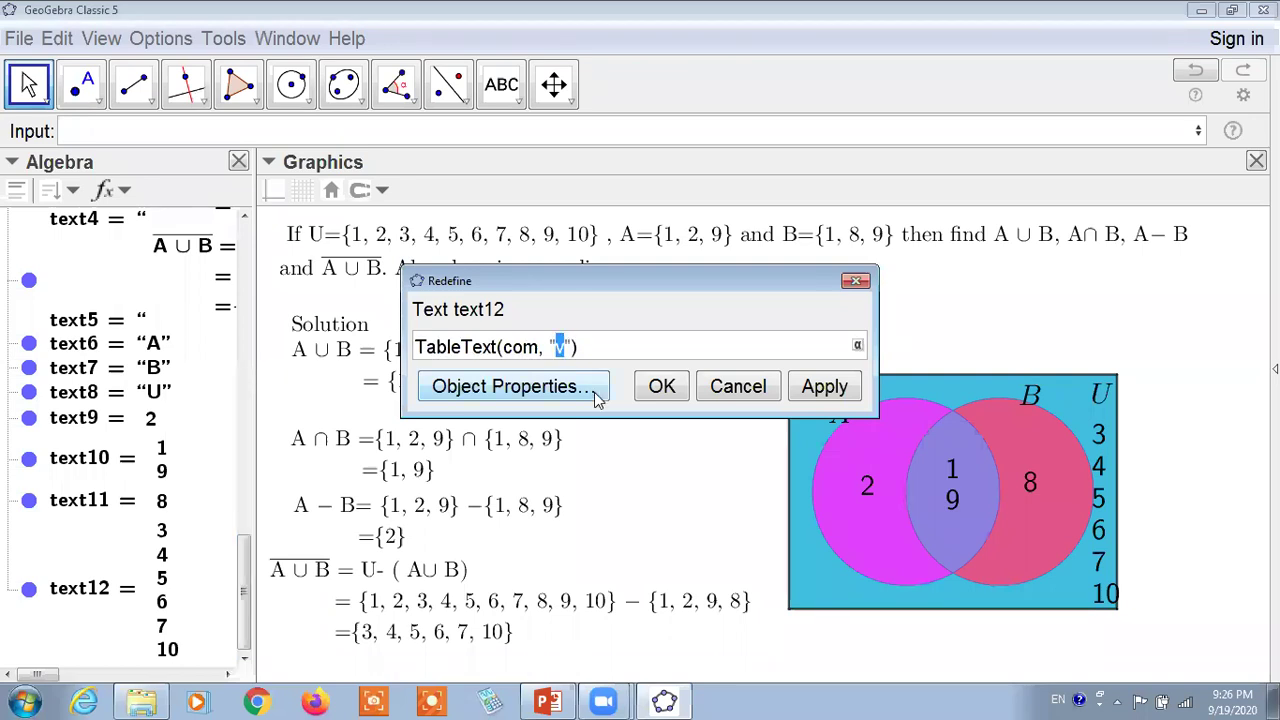
type("V")
key("BackSpace")
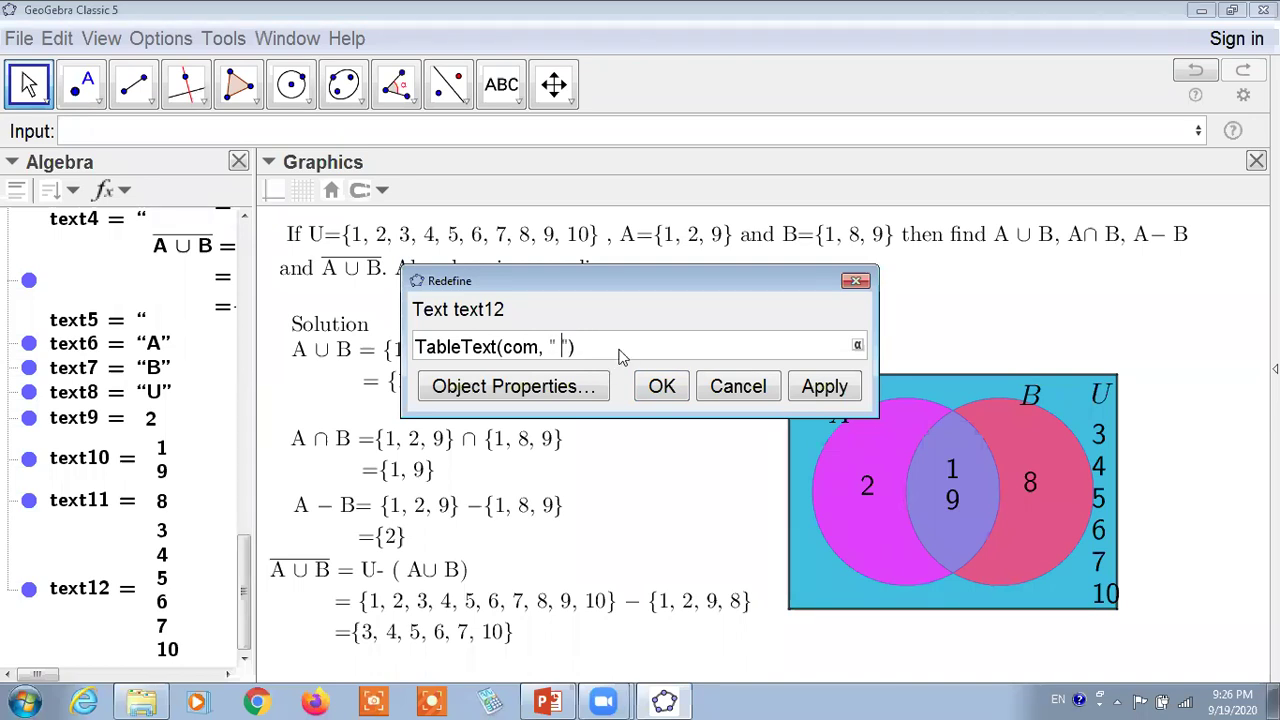
key("Return")
left_click_drag(1030, 597, 933, 597)
left_click(1174, 524)
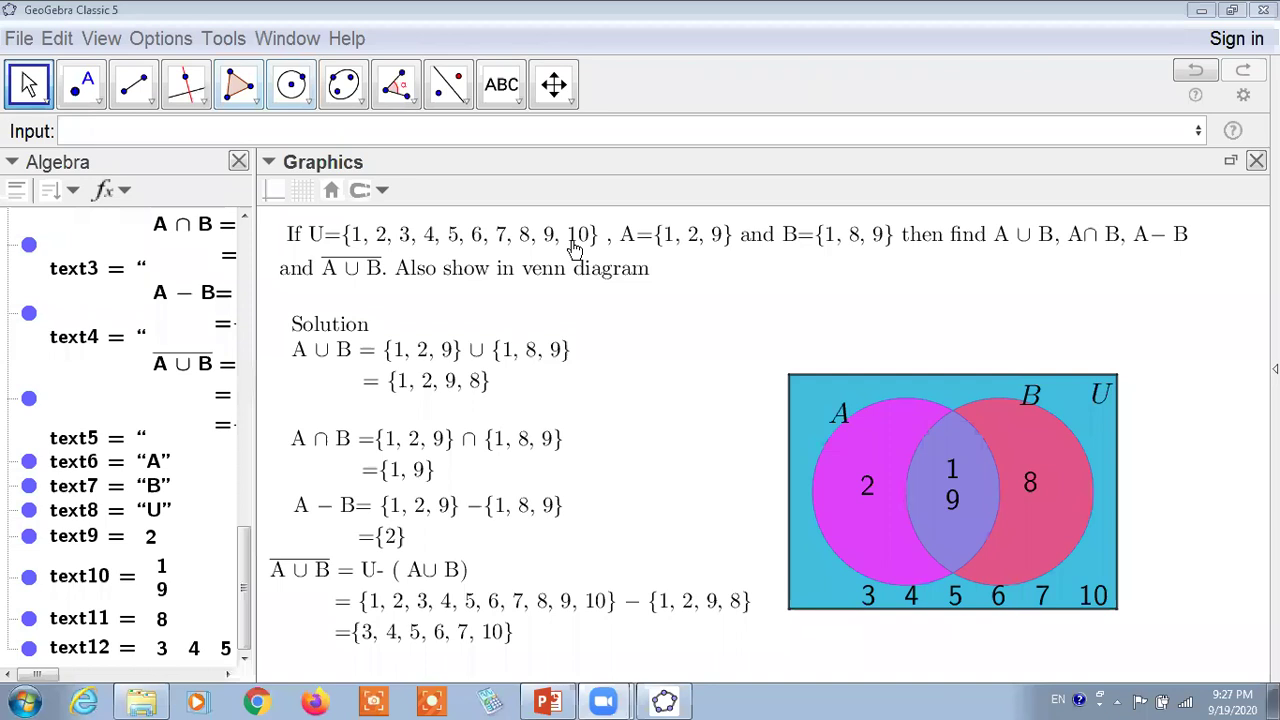
Step: Place a new button above the Venn diagram and caption it "Next Question"
left_click(763, 292)
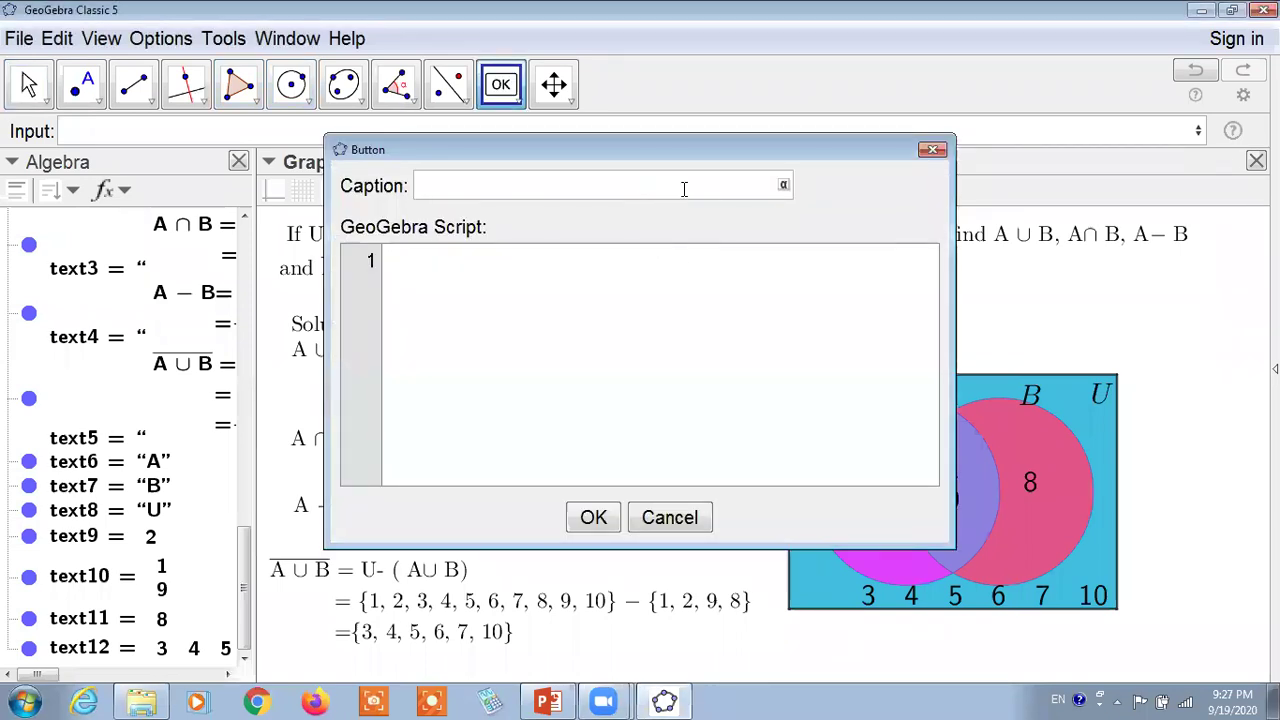
type("Ne")
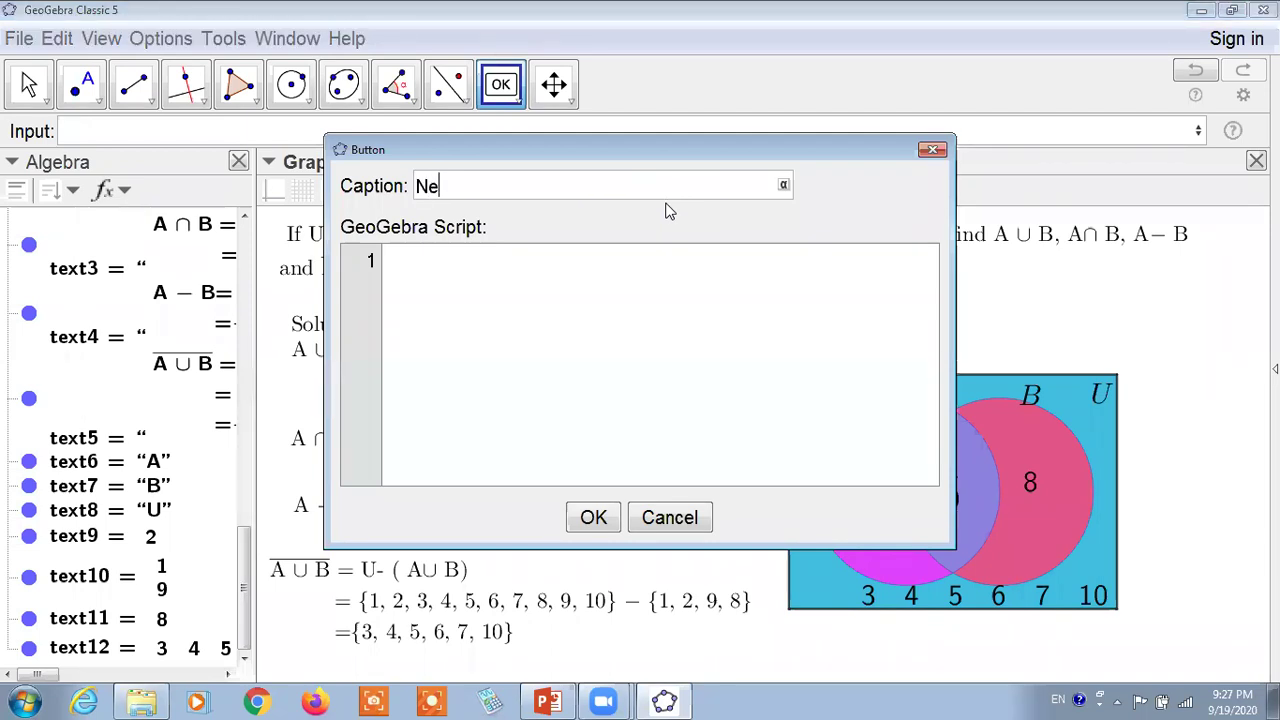
type("xt Qu")
key("BackSpace")
key("BackSpace")
key("BackSpace")
key("BackSpace")
key("BackSpace")
key("BackSpace")
key("BackSpace")
type("Next Questi")
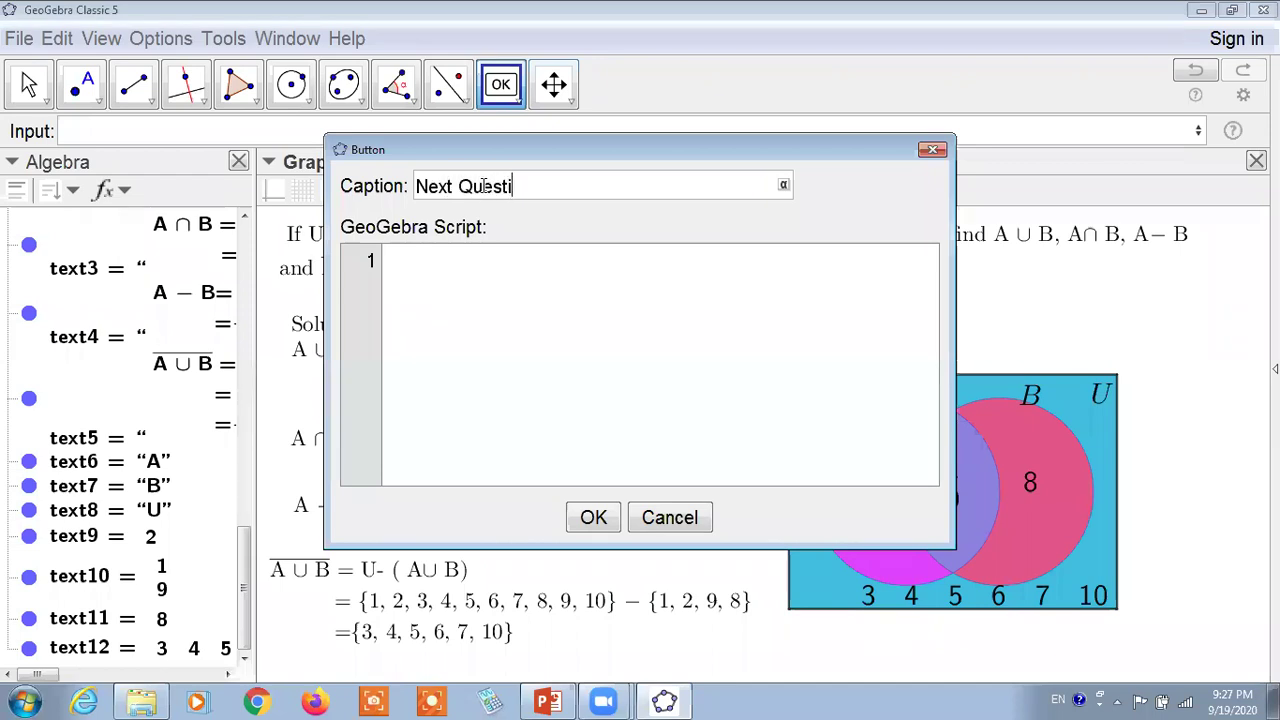
type("on")
Step: Give the button the GeoGebra script UpdateConstruction[] and finish creating it
left_click(481, 290)
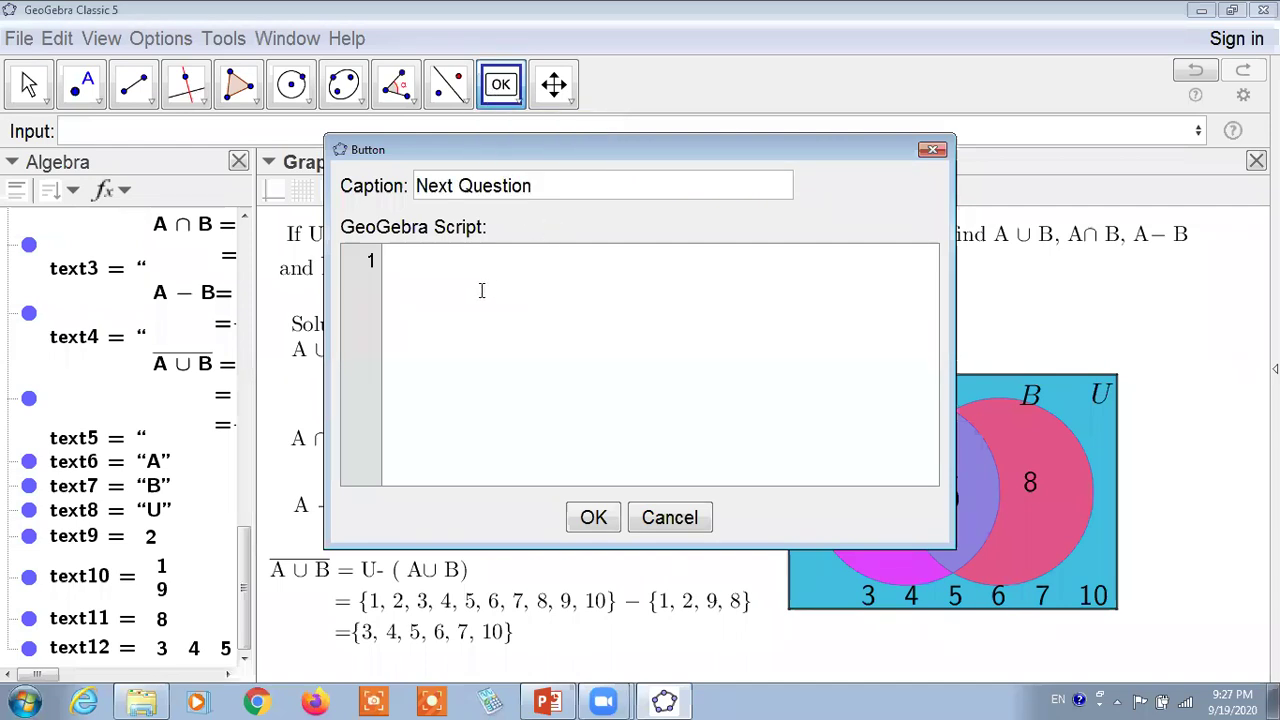
type("UpdateCon")
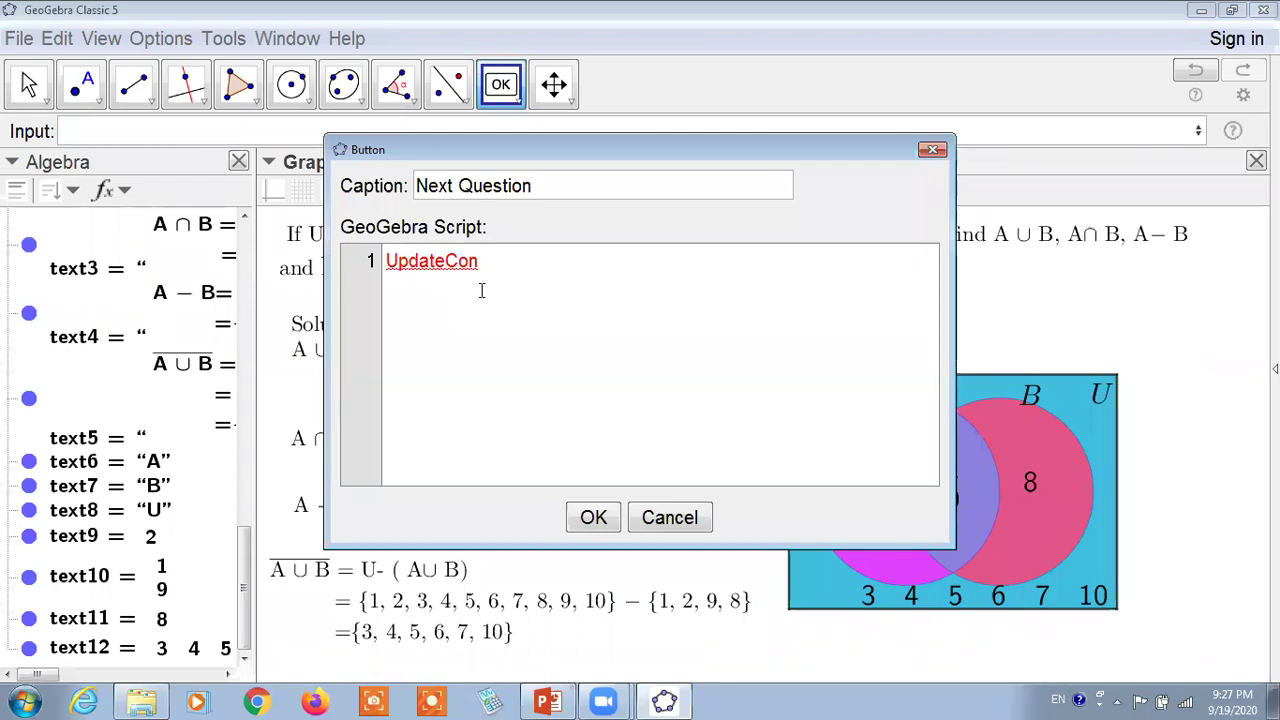
type("struction[]")
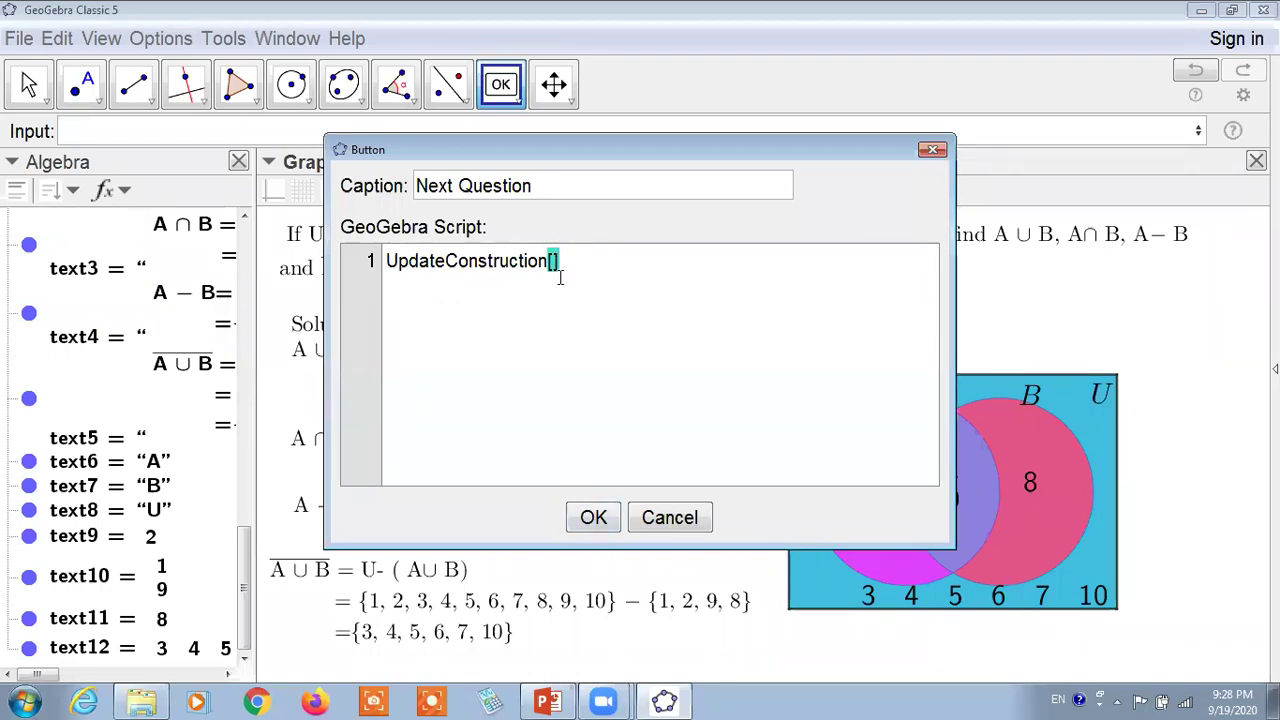
left_click(596, 522)
left_click(803, 303)
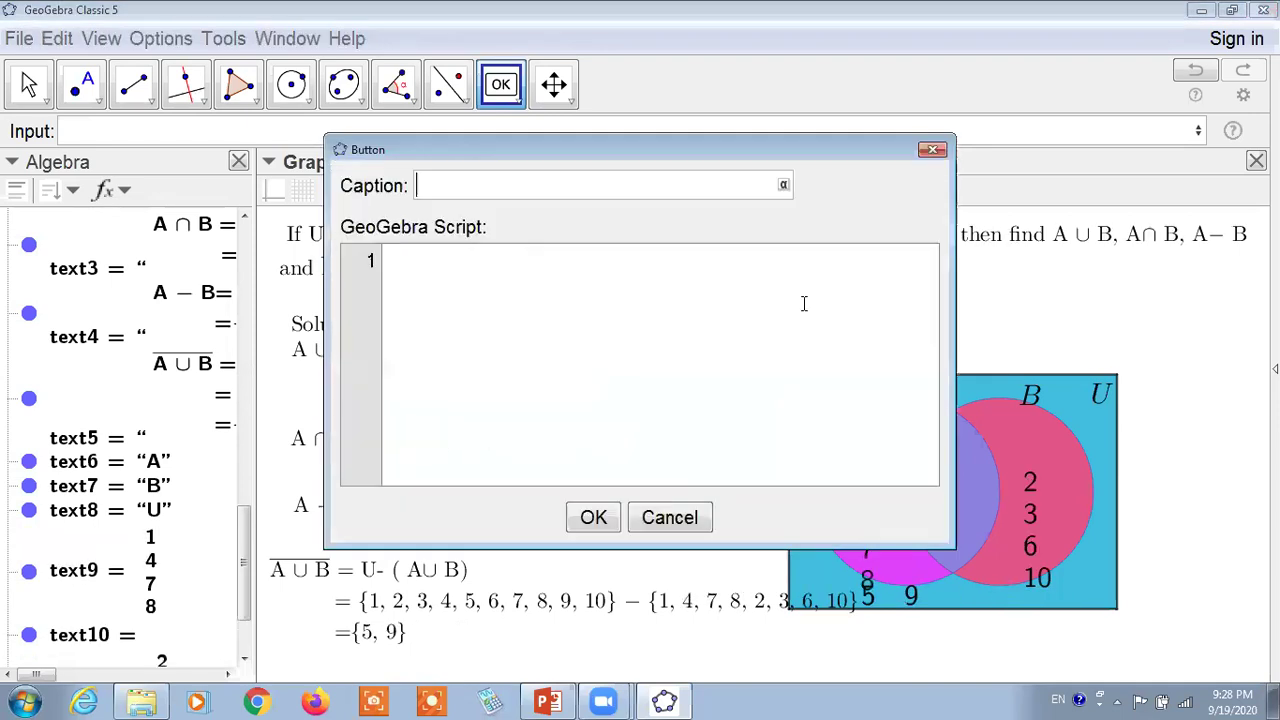
left_click(930, 152)
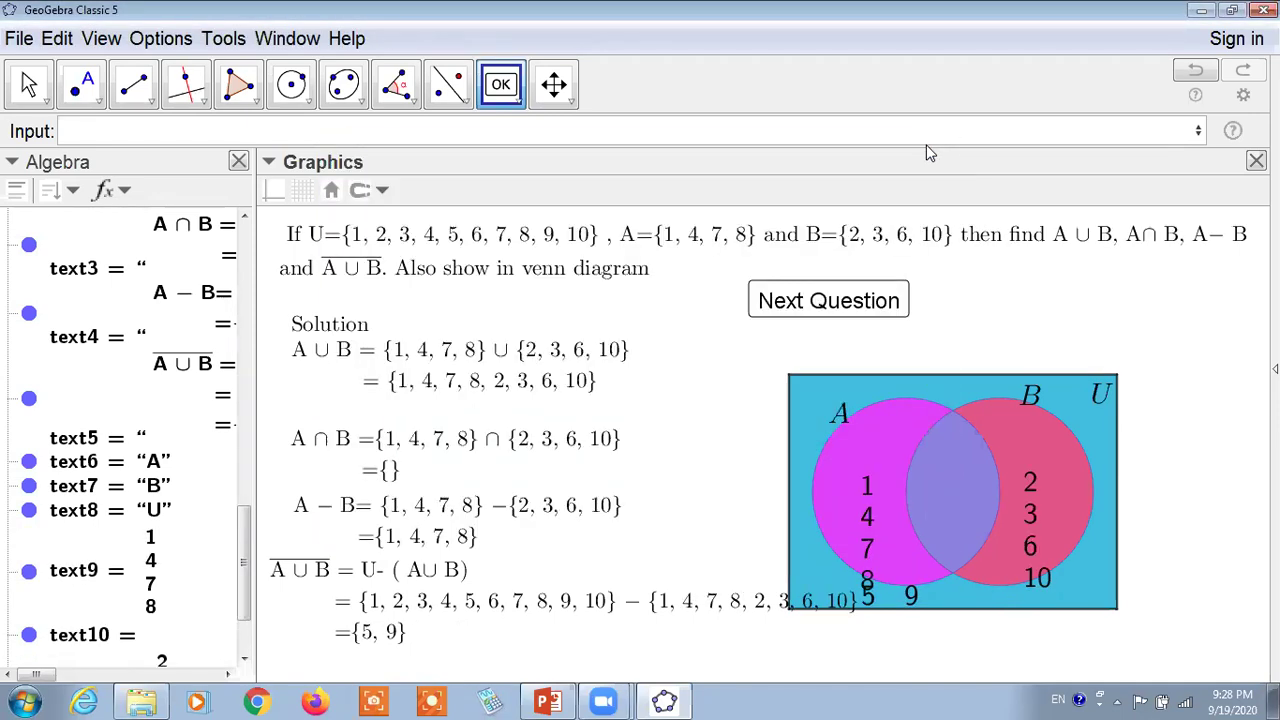
Step: Test the Next Question button by repeatedly generating new random sets and checking the solutions and Venn diagram
key("Escape")
left_click(814, 302)
left_click(817, 306)
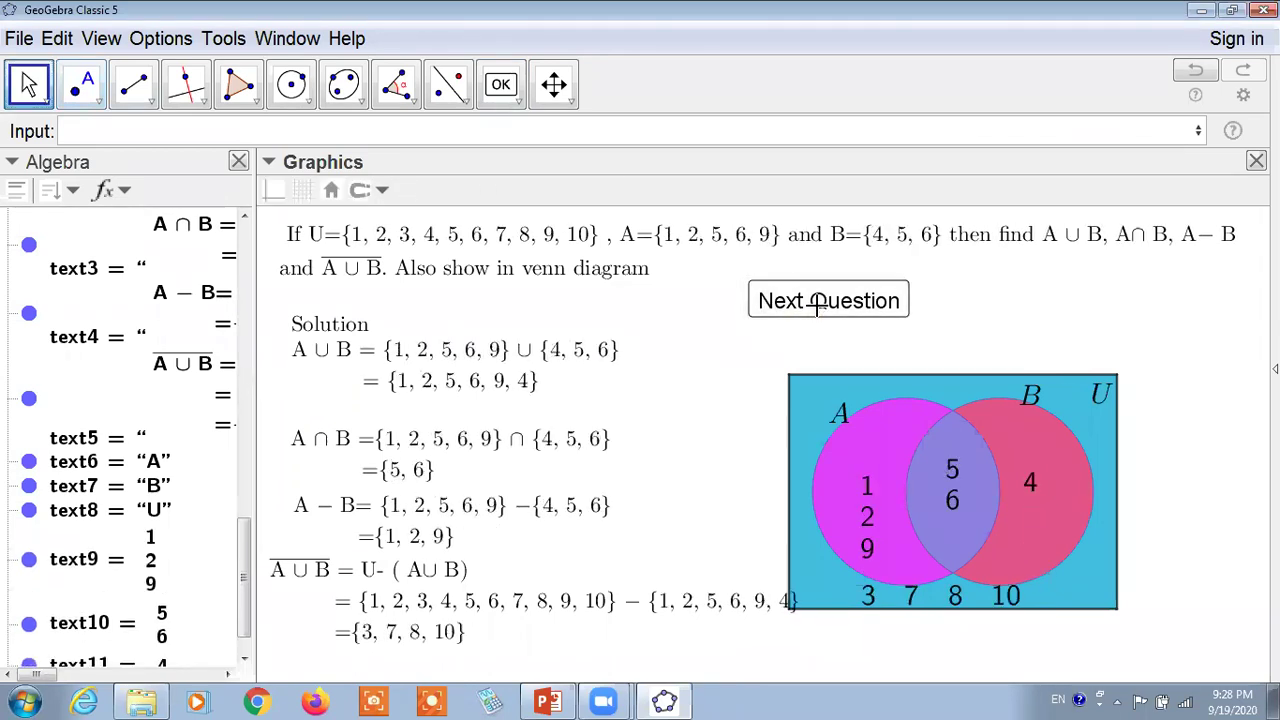
left_click(817, 306)
left_click(817, 306)
left_click(817, 306)
left_click(817, 306)
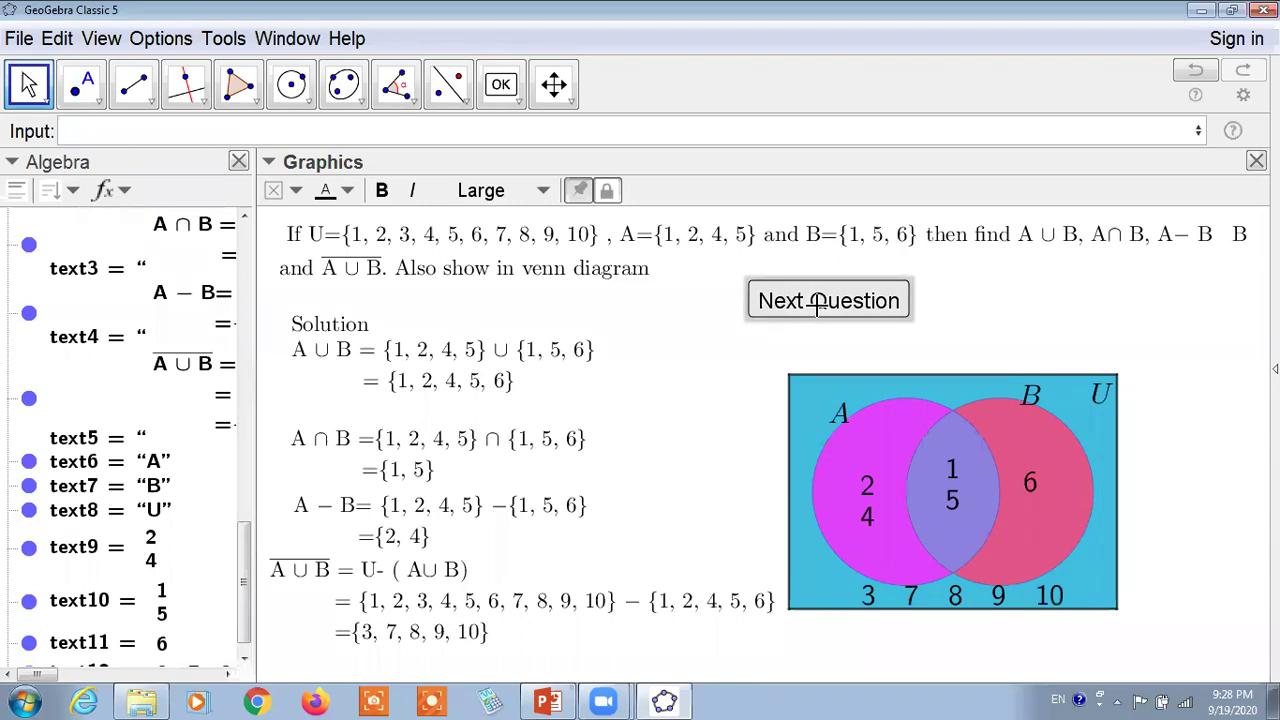
left_click(817, 306)
left_click(817, 306)
left_click(817, 306)
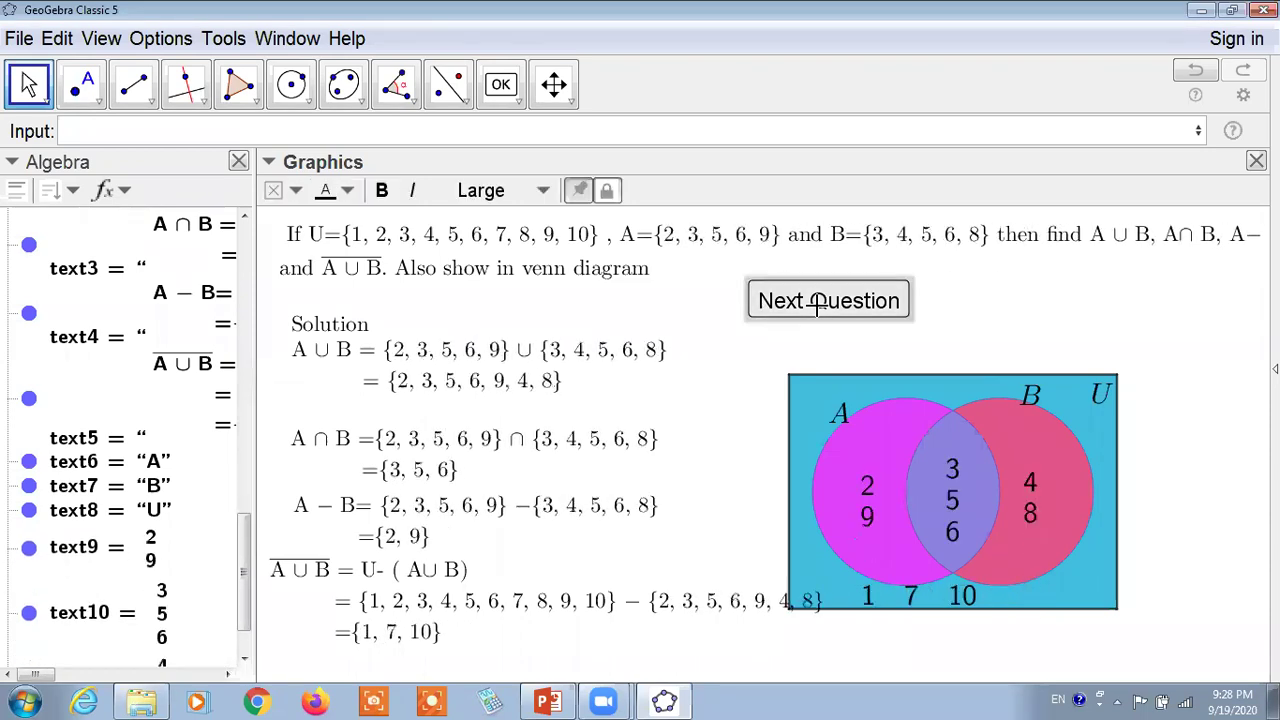
left_click(817, 306)
left_click(817, 306)
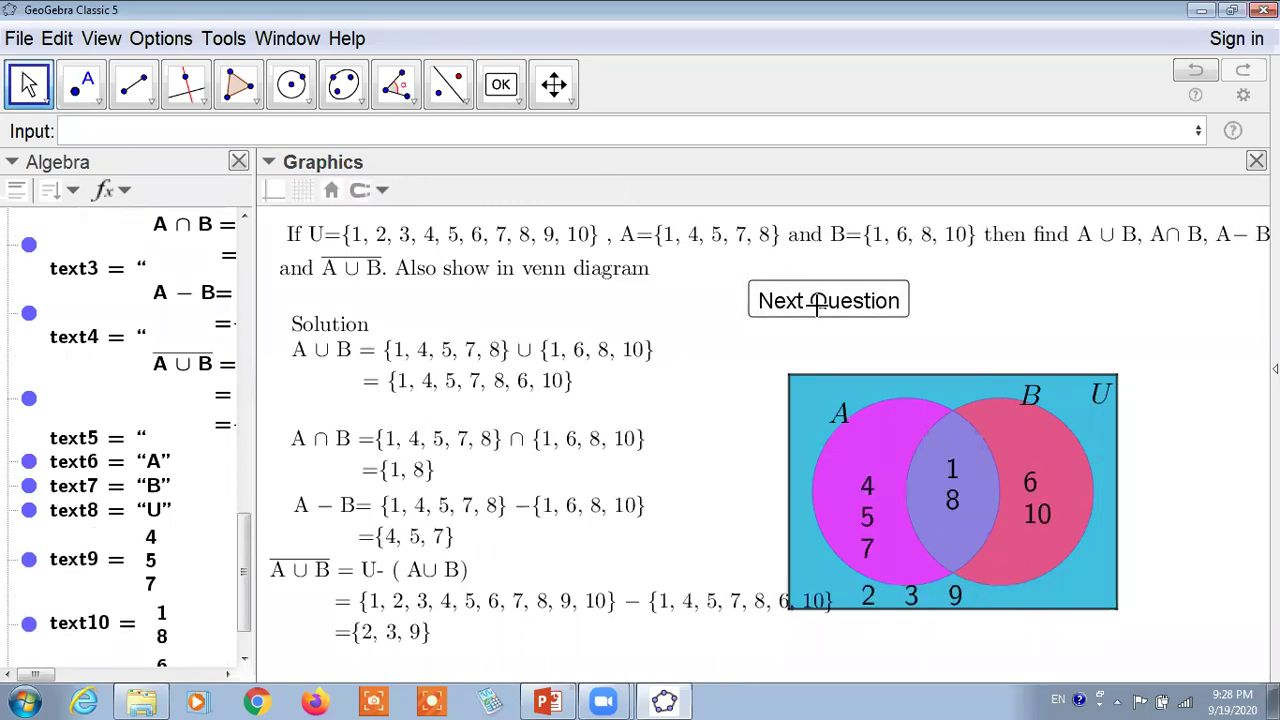
left_click(817, 306)
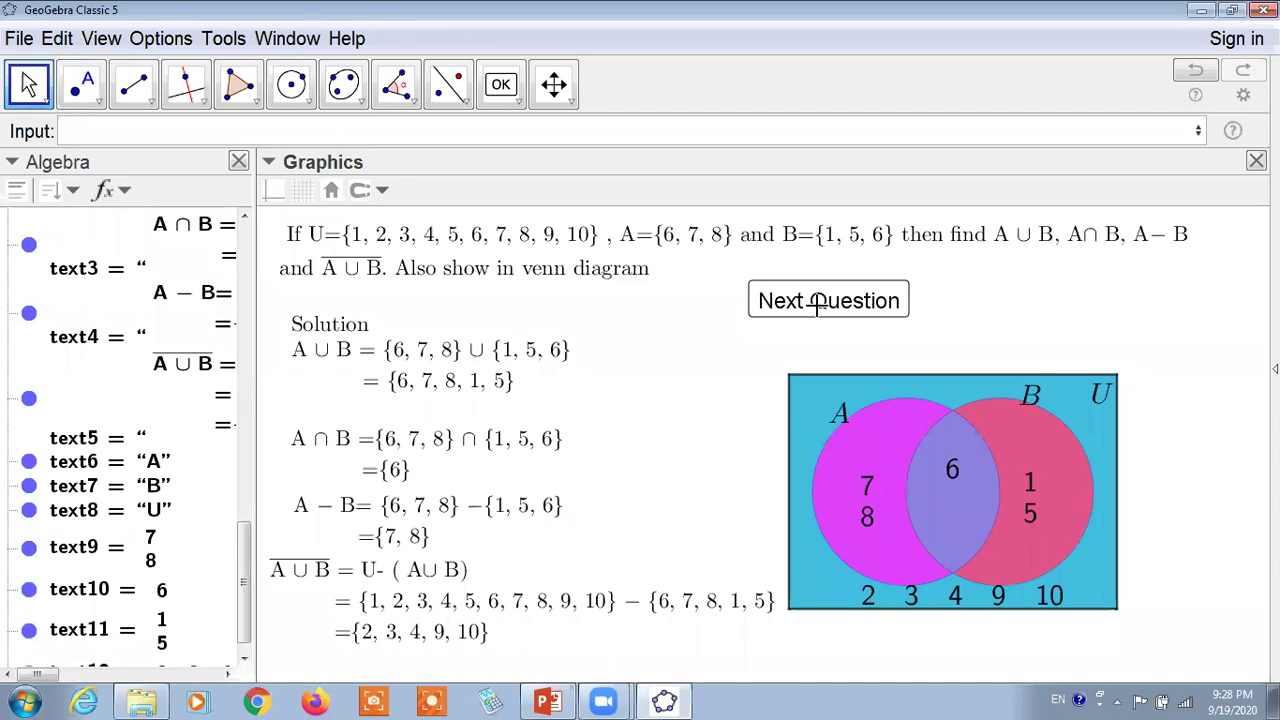
left_click(817, 303)
left_click(817, 303)
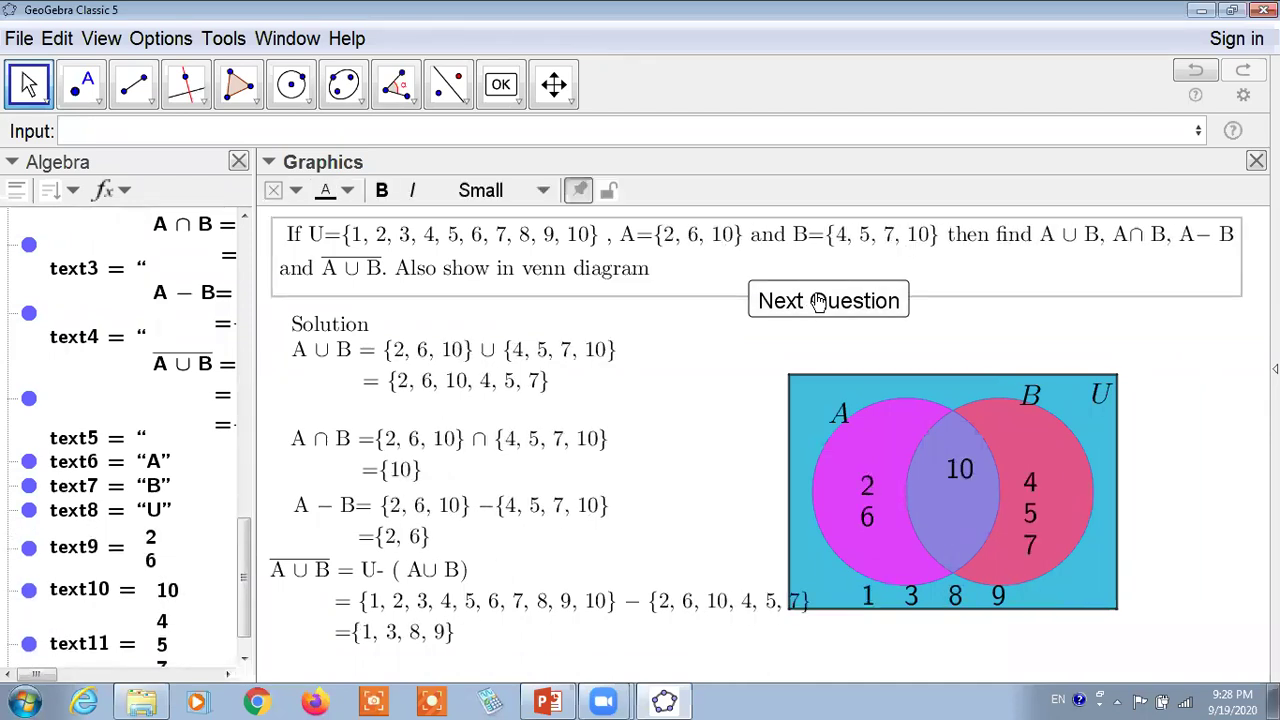
left_click(817, 303)
left_click(817, 303)
left_click(815, 291)
left_click(815, 291)
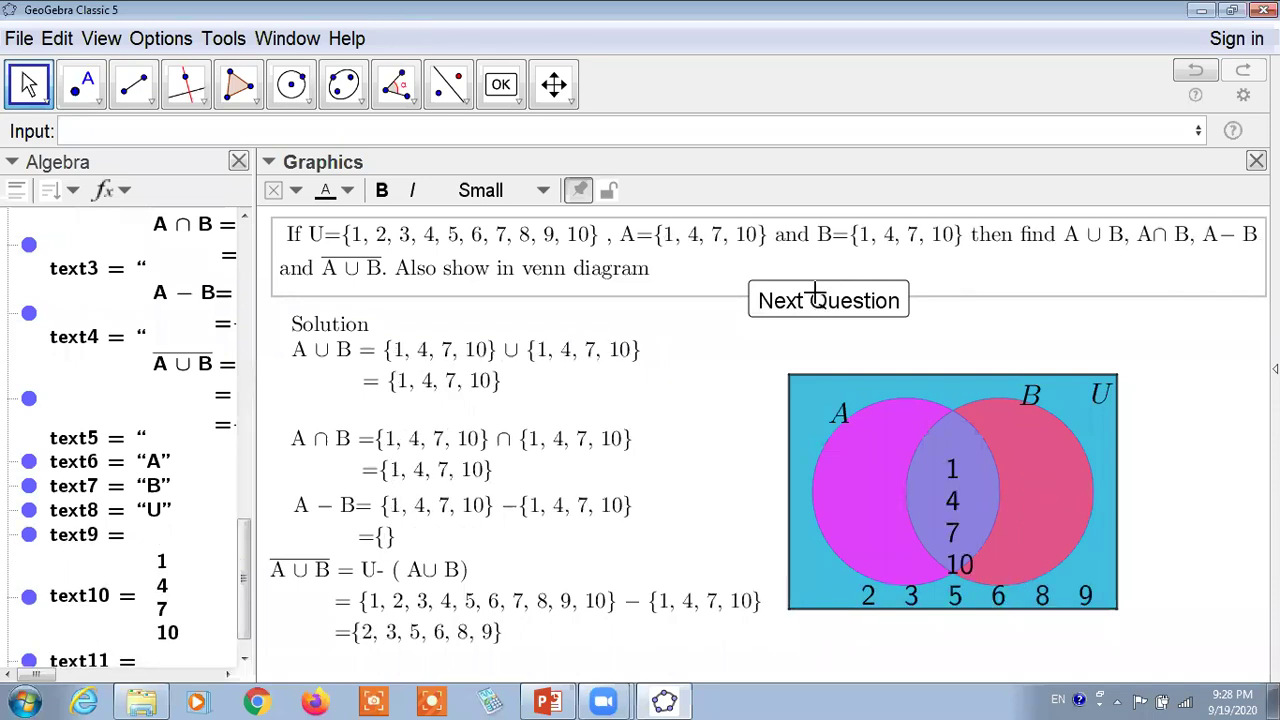
Step: Move the Next Question button to just above the Venn diagram's upper-right corner
left_click(849, 316)
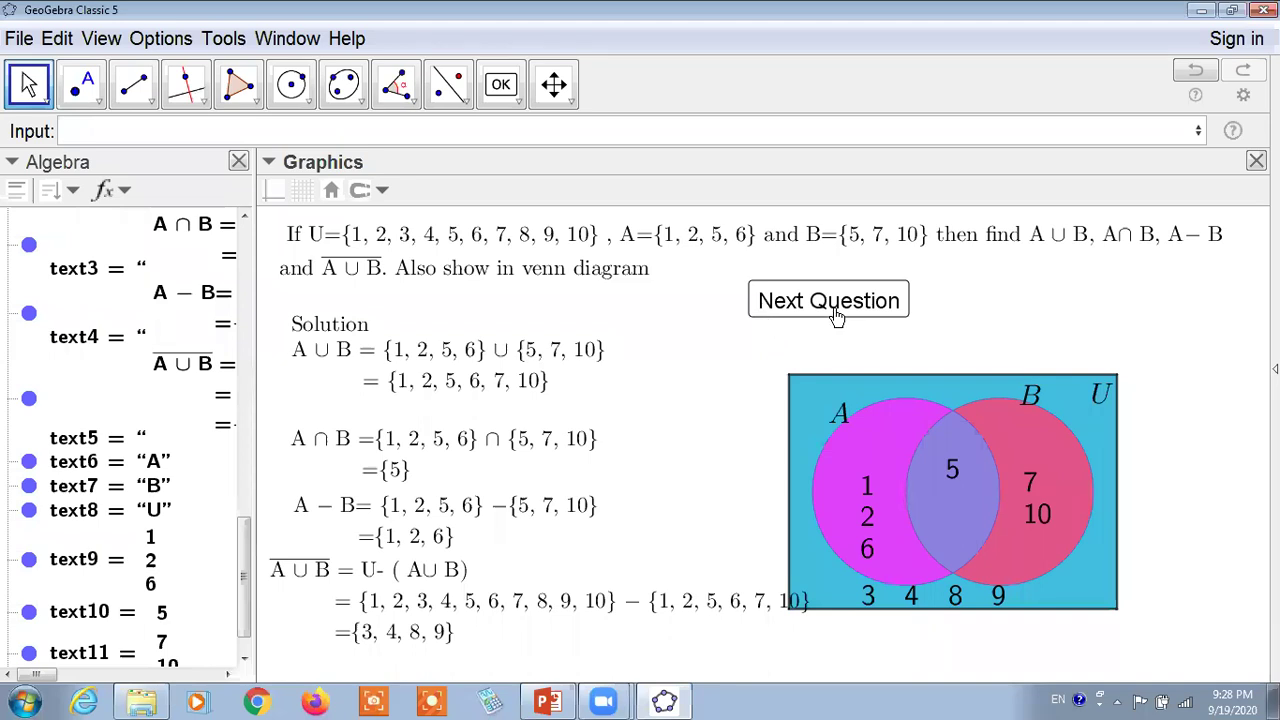
left_click_drag(838, 292, 1176, 286)
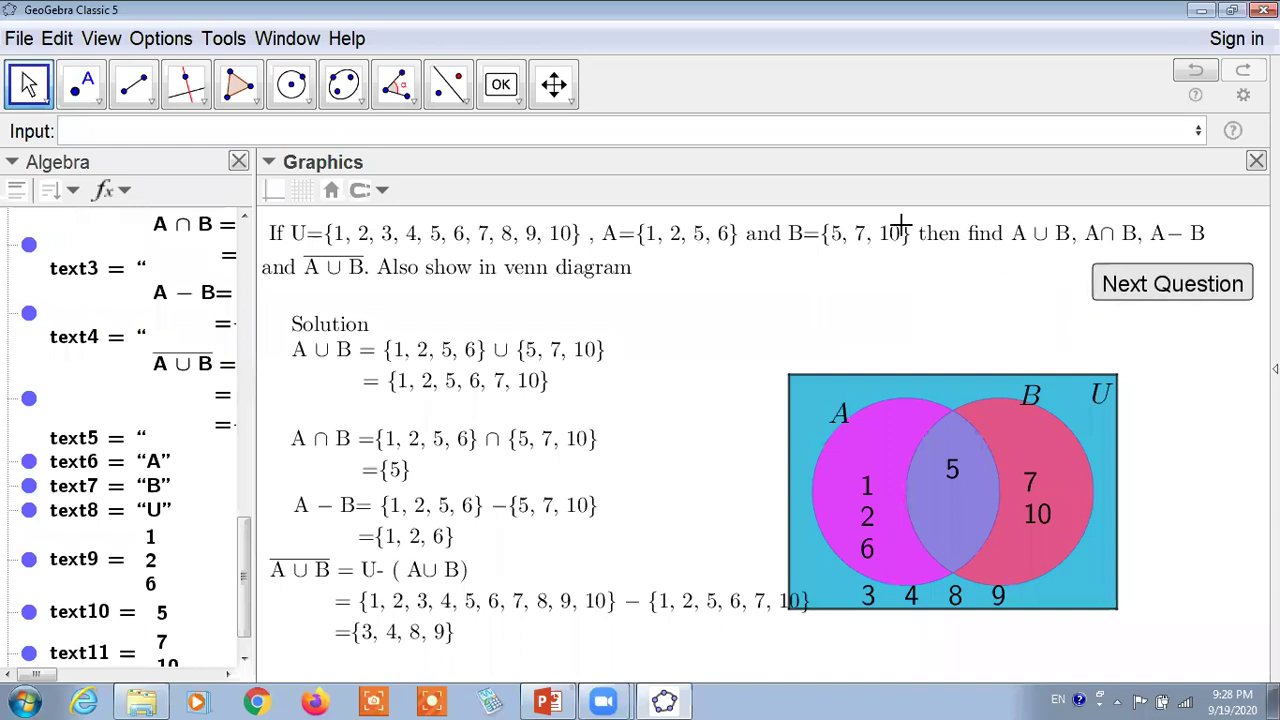
left_click(501, 85)
left_click(658, 296)
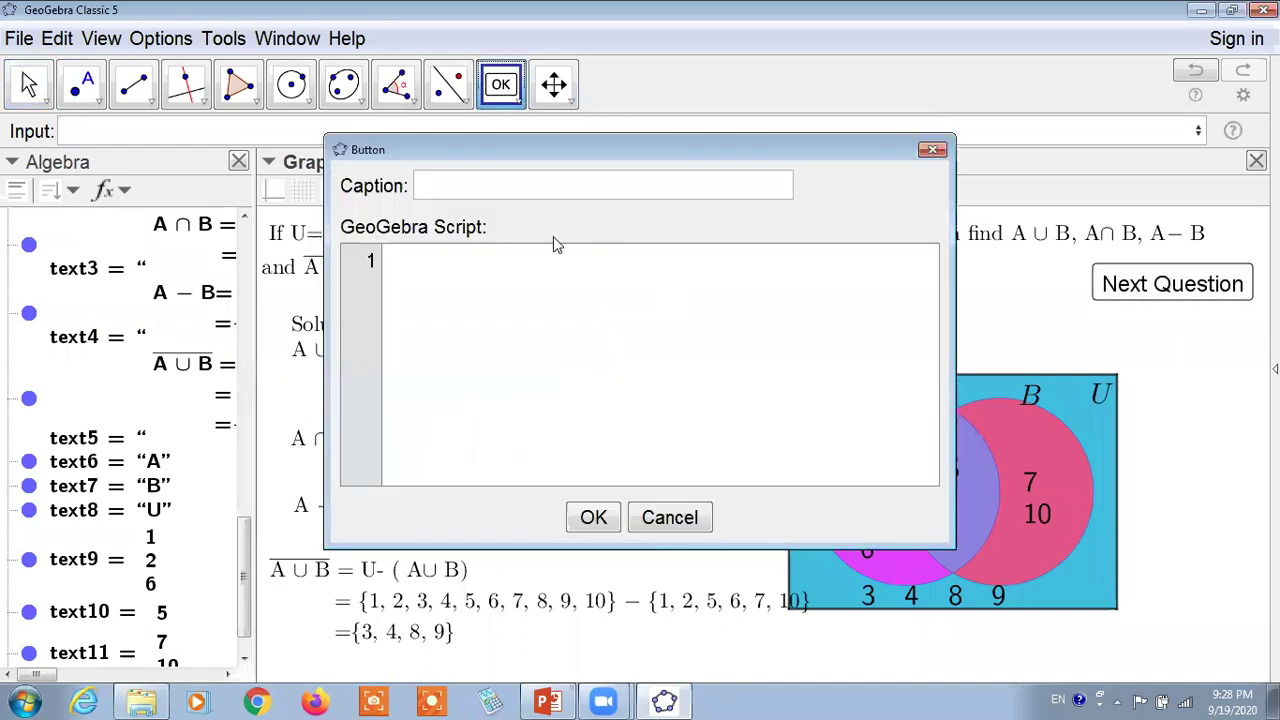
left_click(464, 190)
type("N")
key("BackSpace")
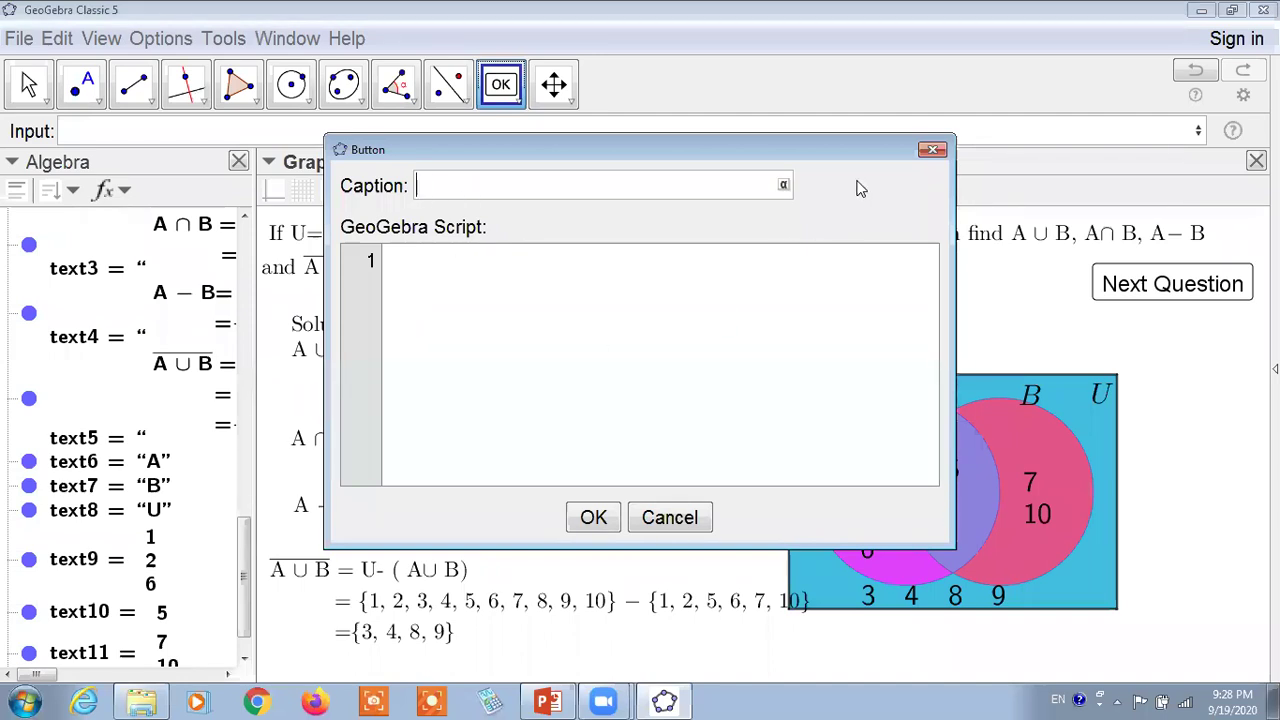
left_click(931, 149)
Step: Define the variable w = 1 and narrow the Algebra view to widen the Graphics view
type("w")
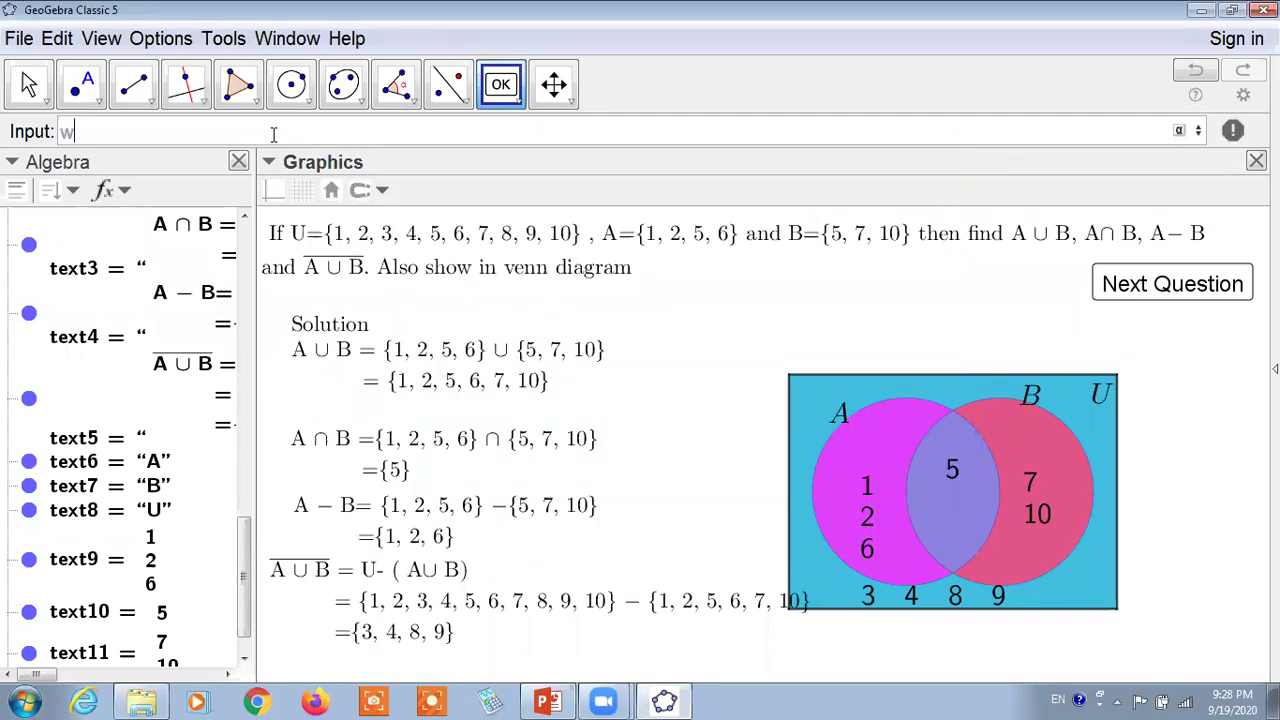
type("=w")
key("BackSpace")
type("1")
key("Return")
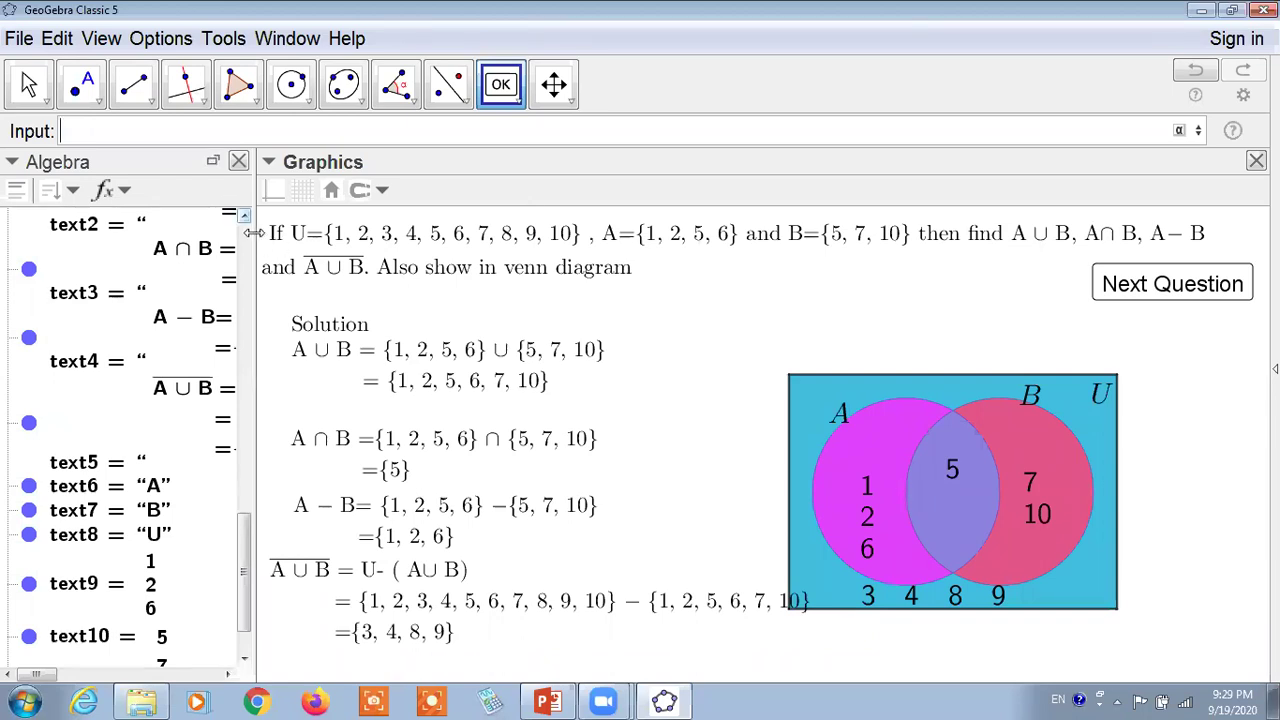
left_click_drag(176, 234, 176, 235)
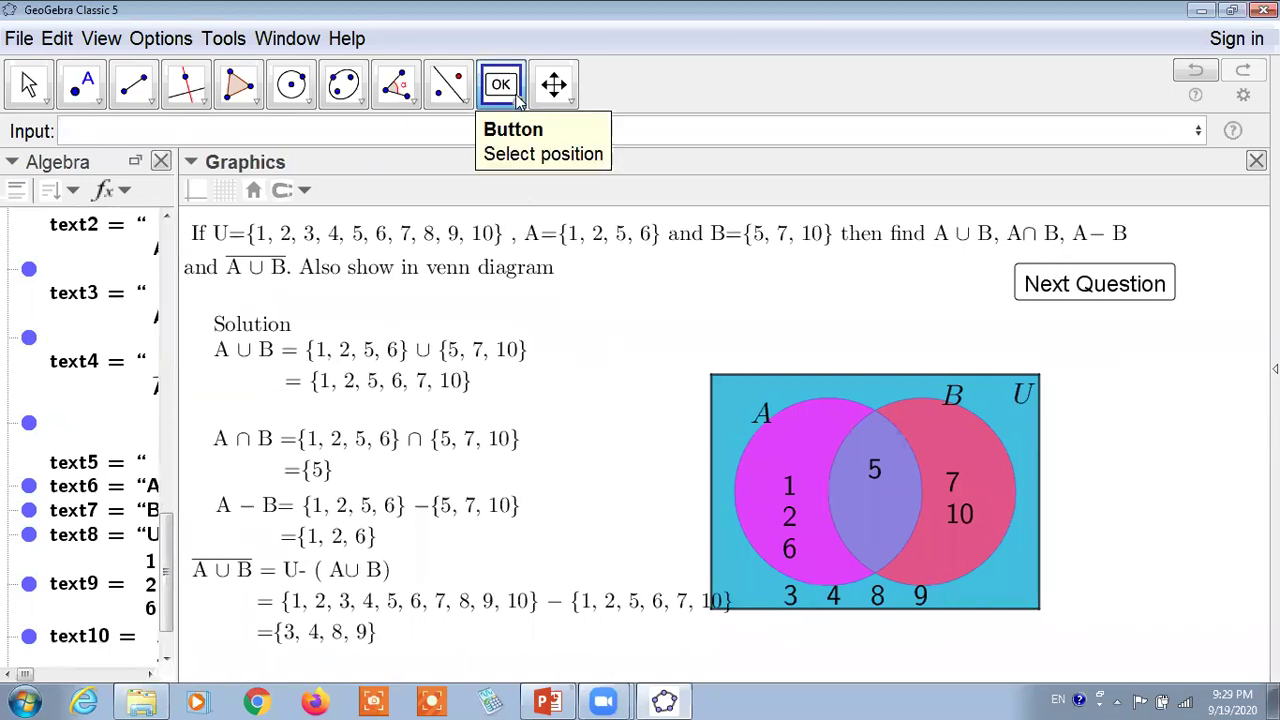
Step: Create a button captioned "Next" with the script w=w+1 and place it beneath the Next Question button
left_click(612, 300)
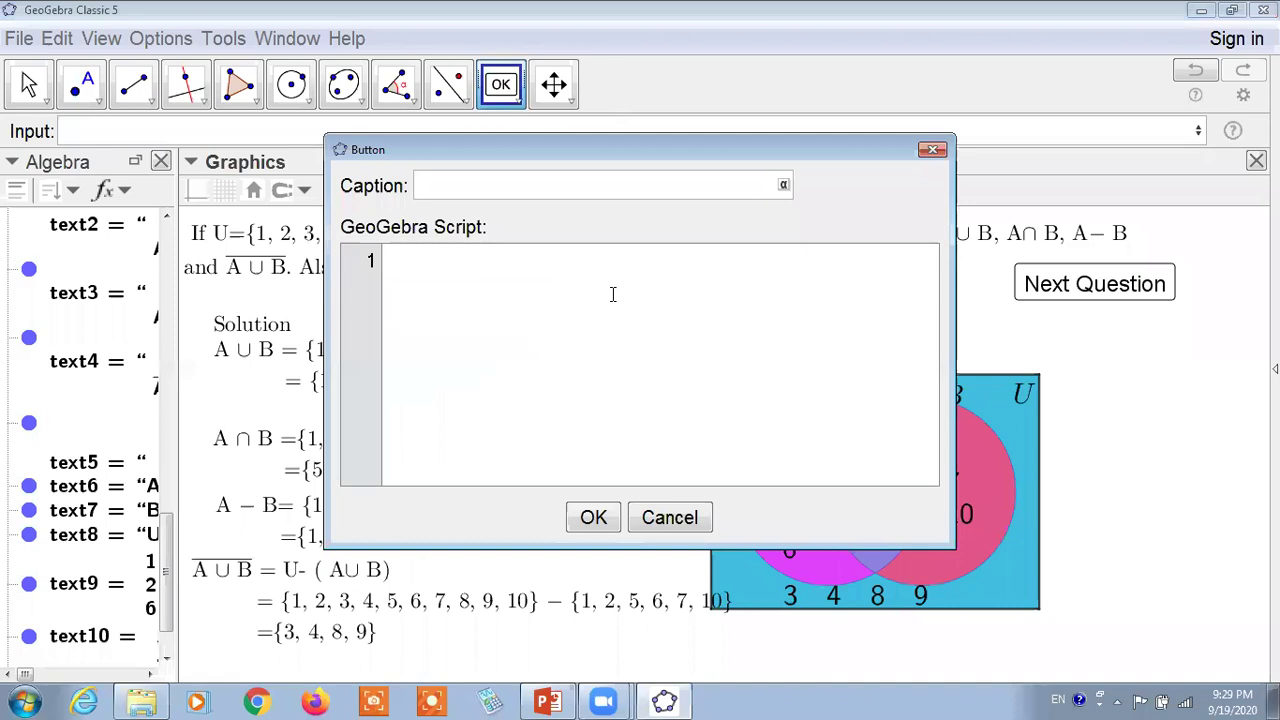
type("Next")
left_click(562, 285)
type("w")
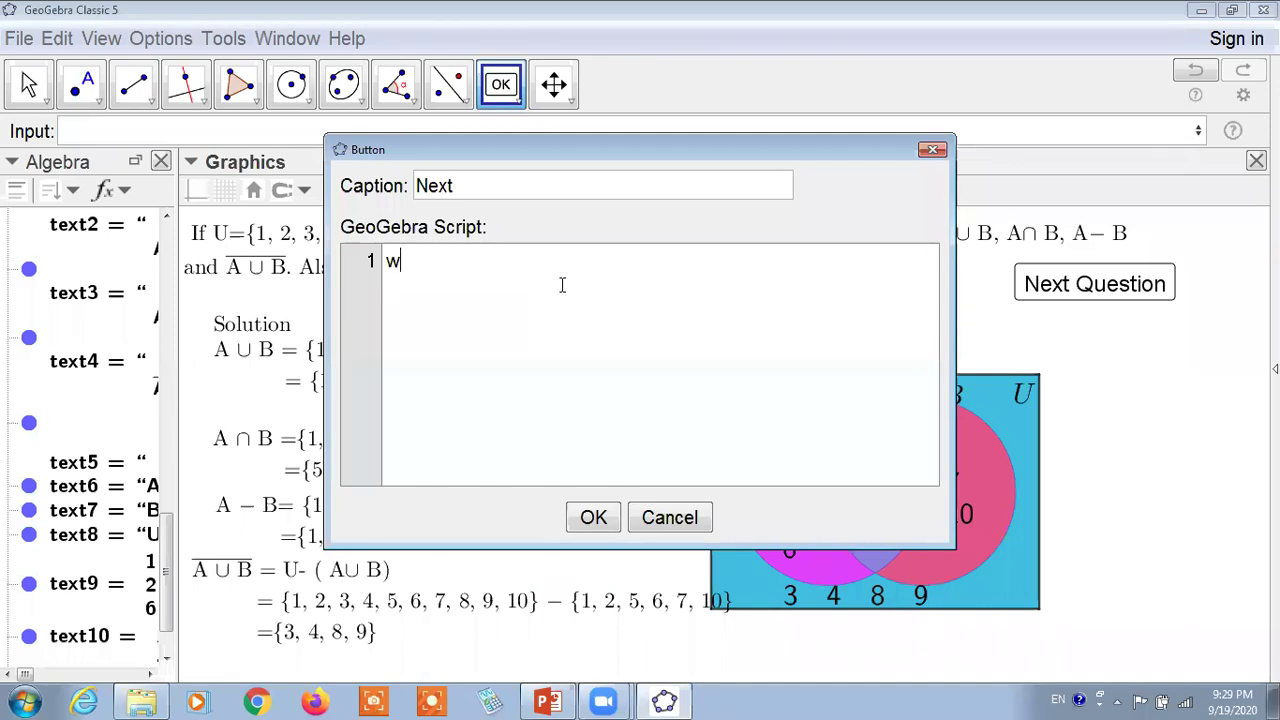
type("=w+1")
left_click(594, 519)
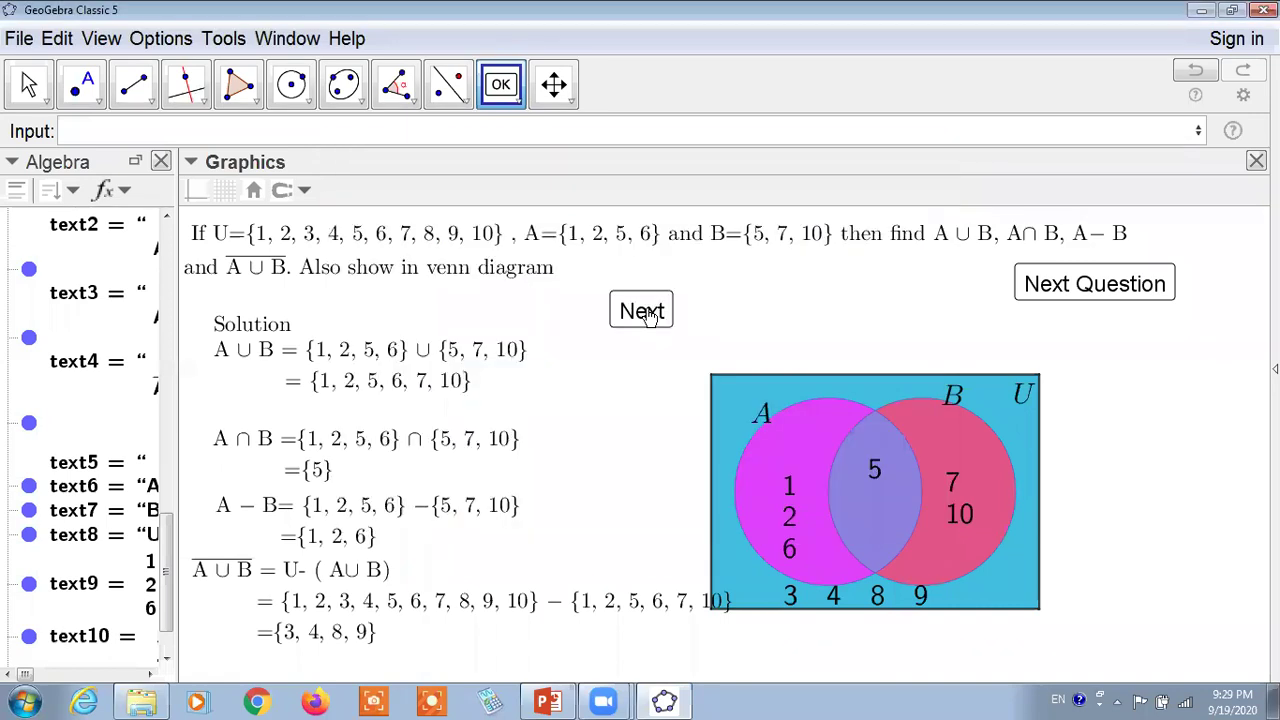
left_click_drag(1135, 357, 1147, 330)
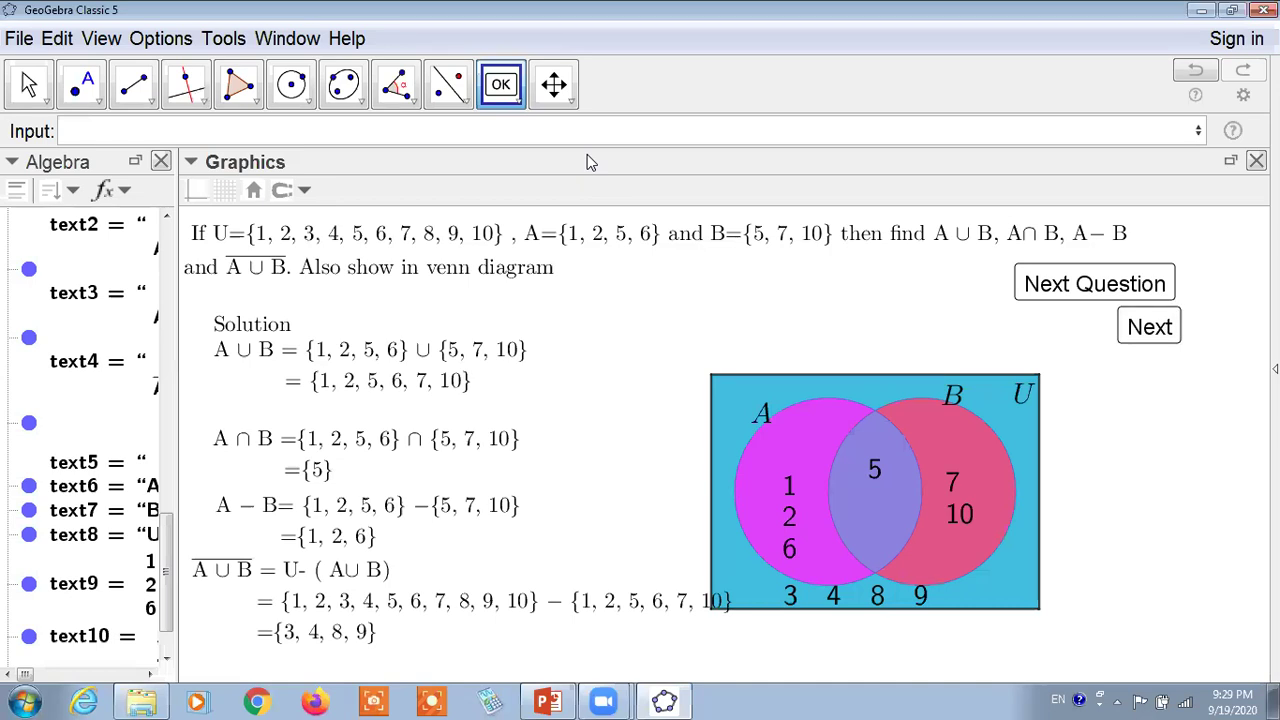
Step: Create a button captioned "Previous" with the script w=w-1 and place it beneath the Next button
left_click(612, 293)
type("Previous")
left_click(609, 284)
type("w=")
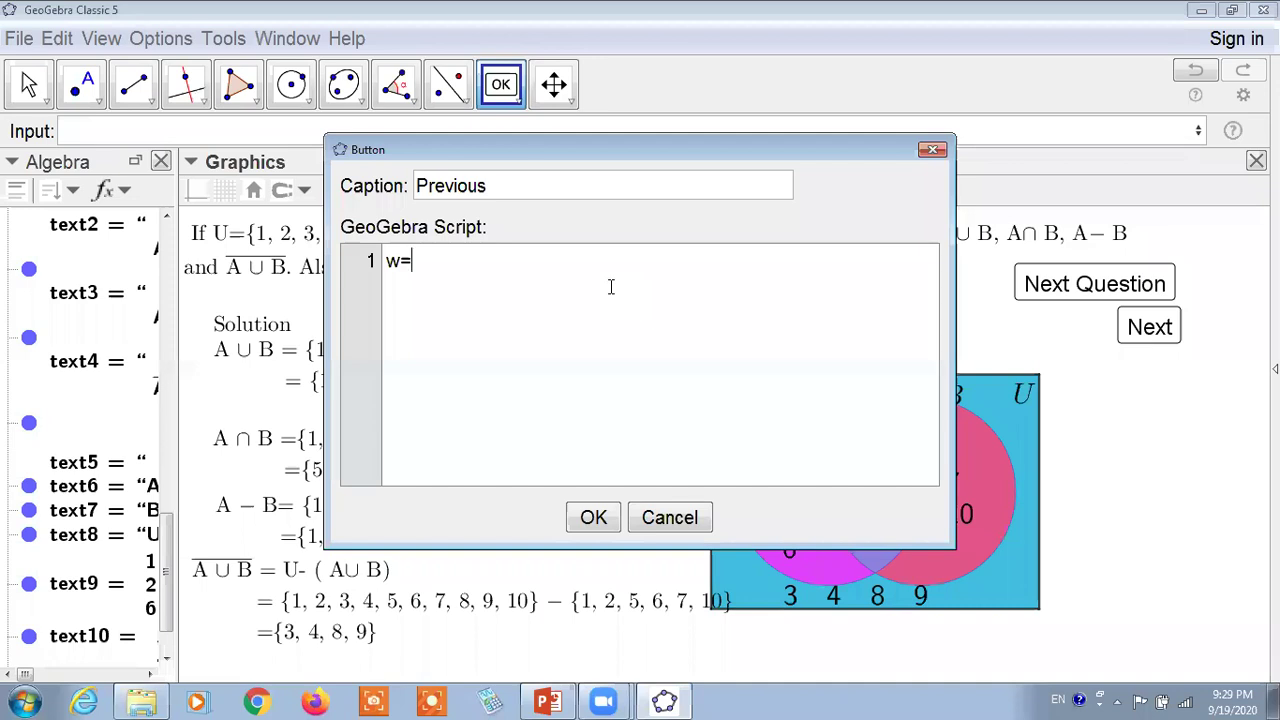
type("w-1")
left_click(593, 517)
left_click_drag(680, 312, 1068, 380)
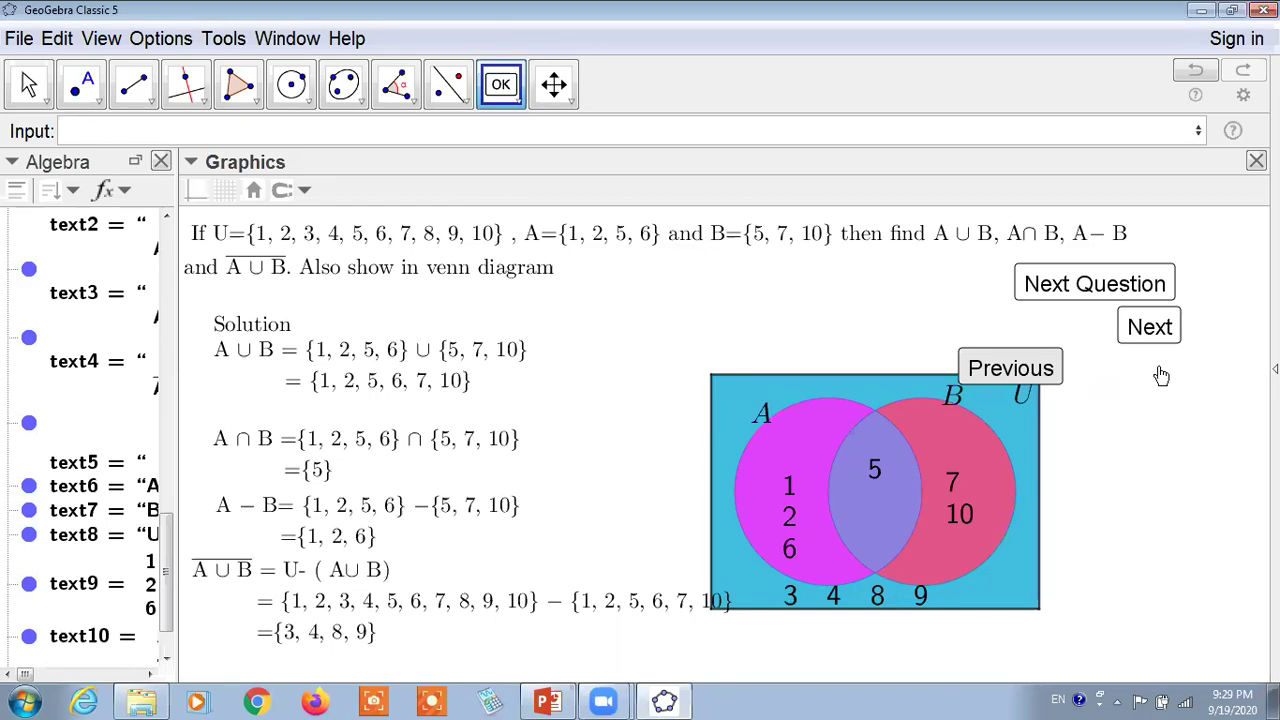
Step: Create a button captioned "Reset" with the script w=0 and place it beneath the Previous button
left_click_drag(513, 102, 517, 221)
left_click(557, 265)
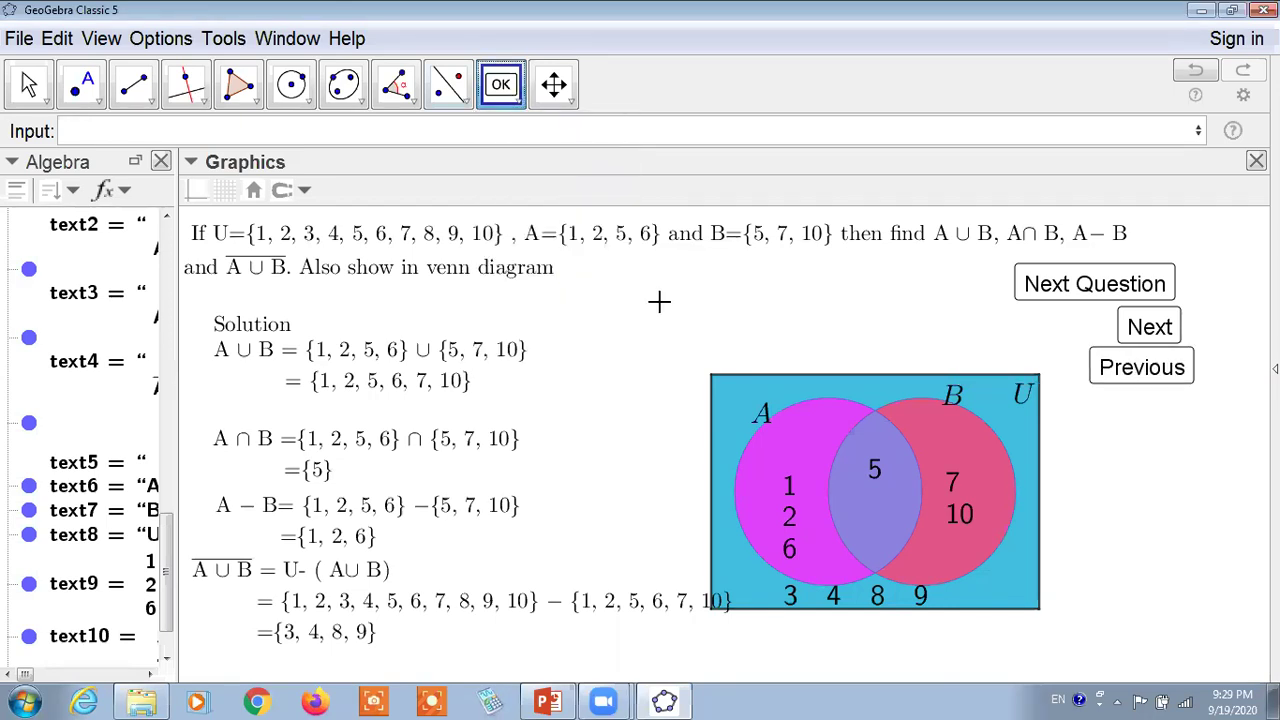
left_click(662, 303)
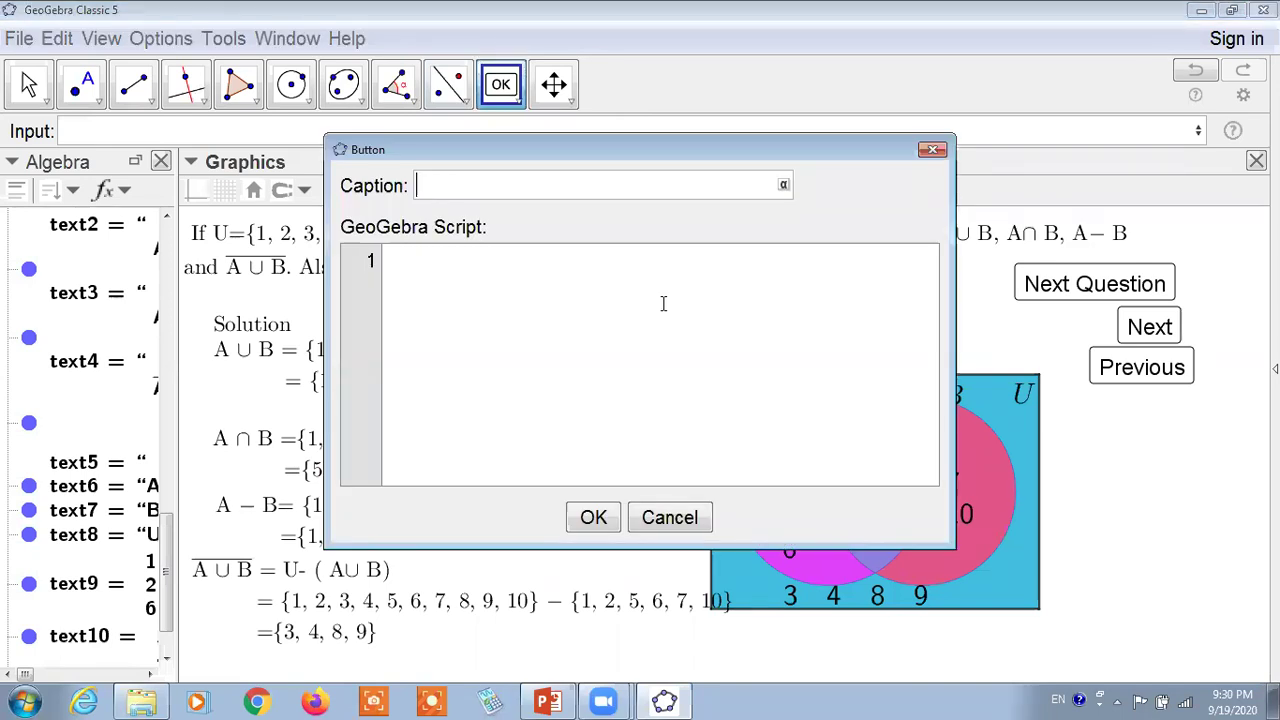
type("Reset")
type("0")
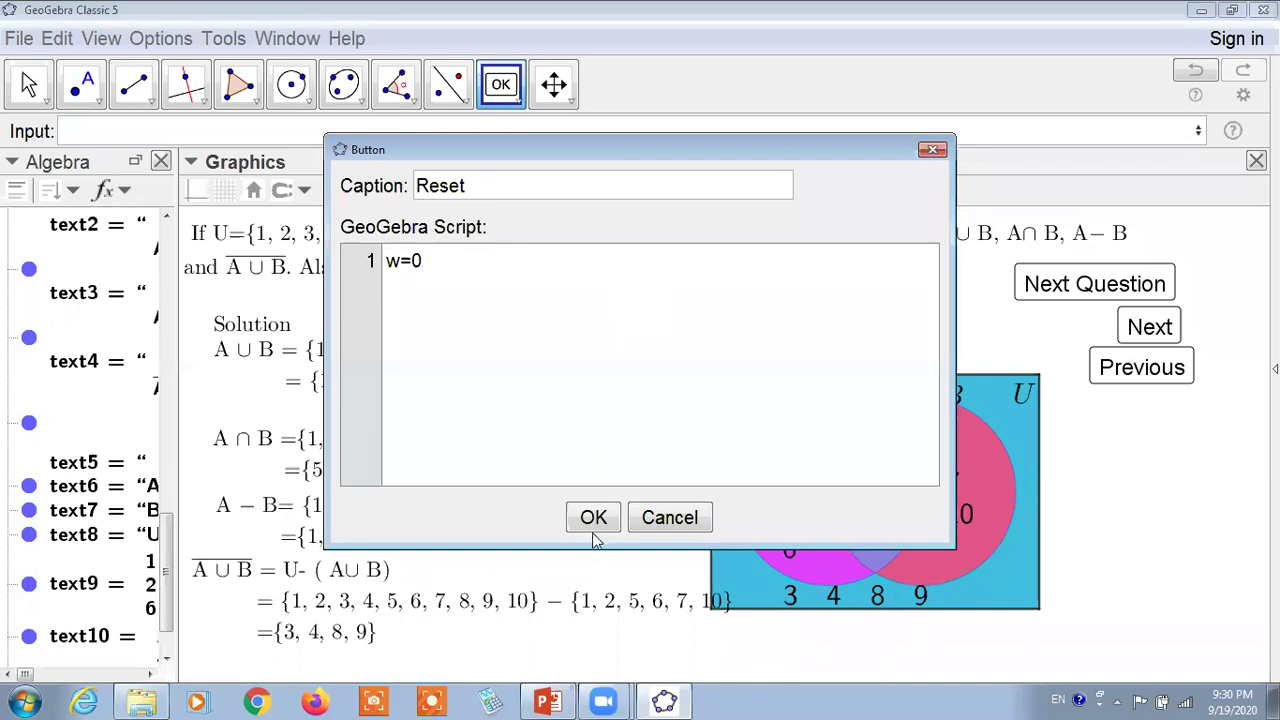
left_click(594, 517)
left_click_drag(710, 335, 1225, 438)
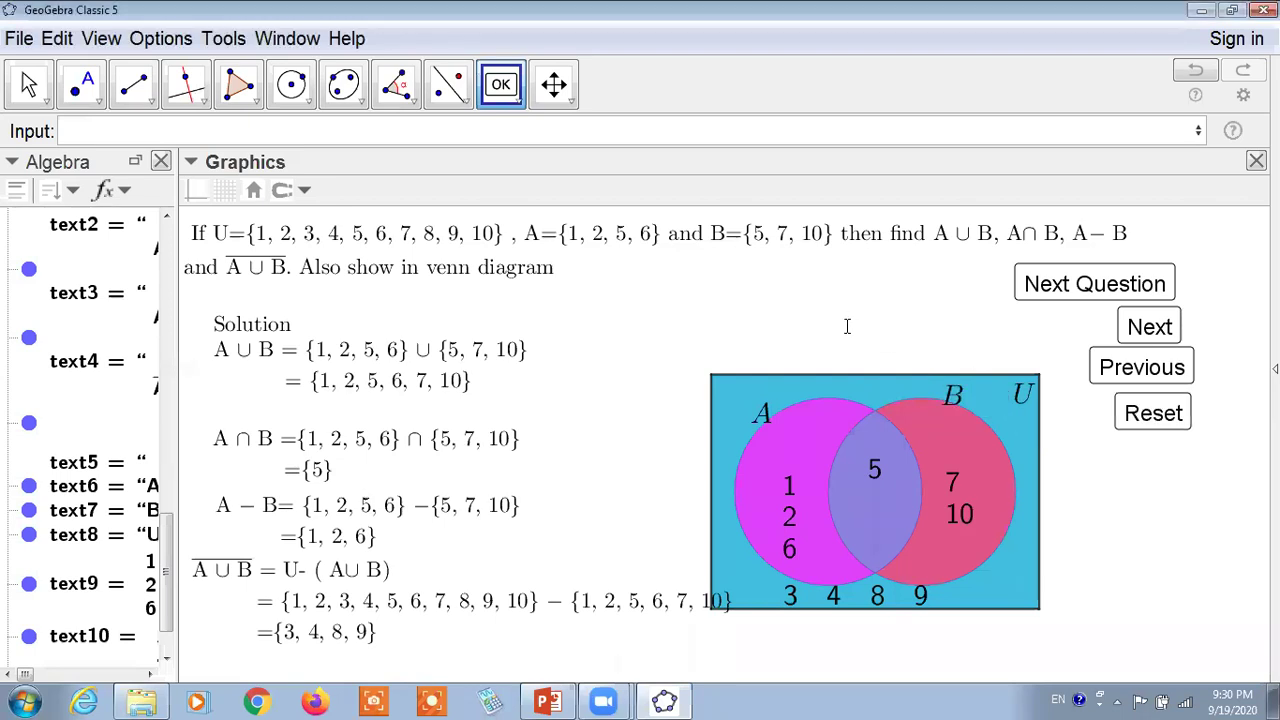
left_click(922, 172)
left_click(930, 152)
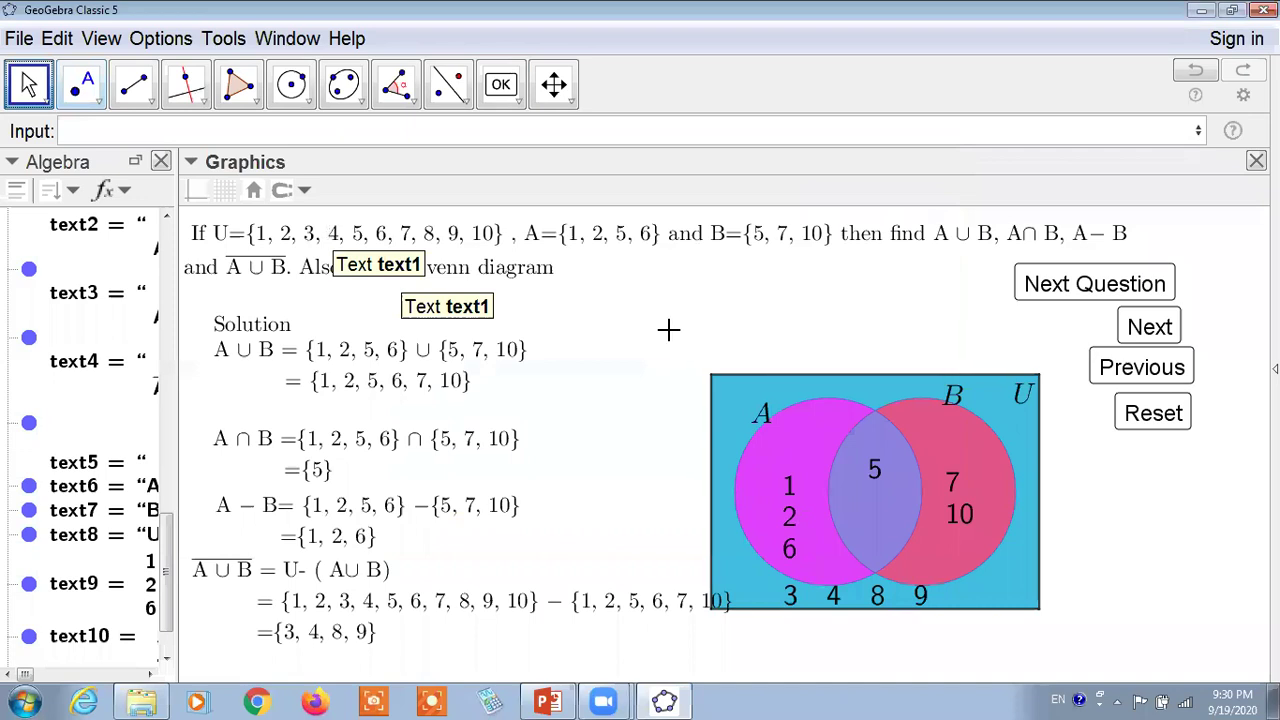
left_click(389, 355)
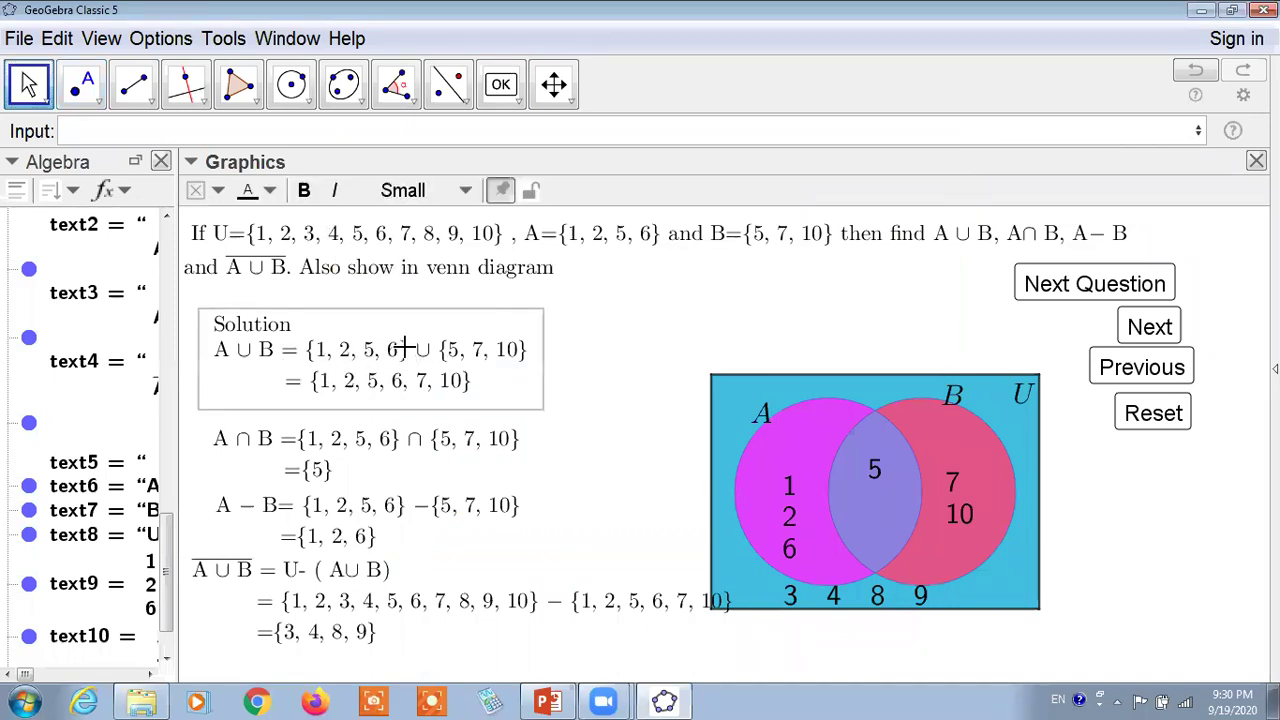
right_click(385, 347)
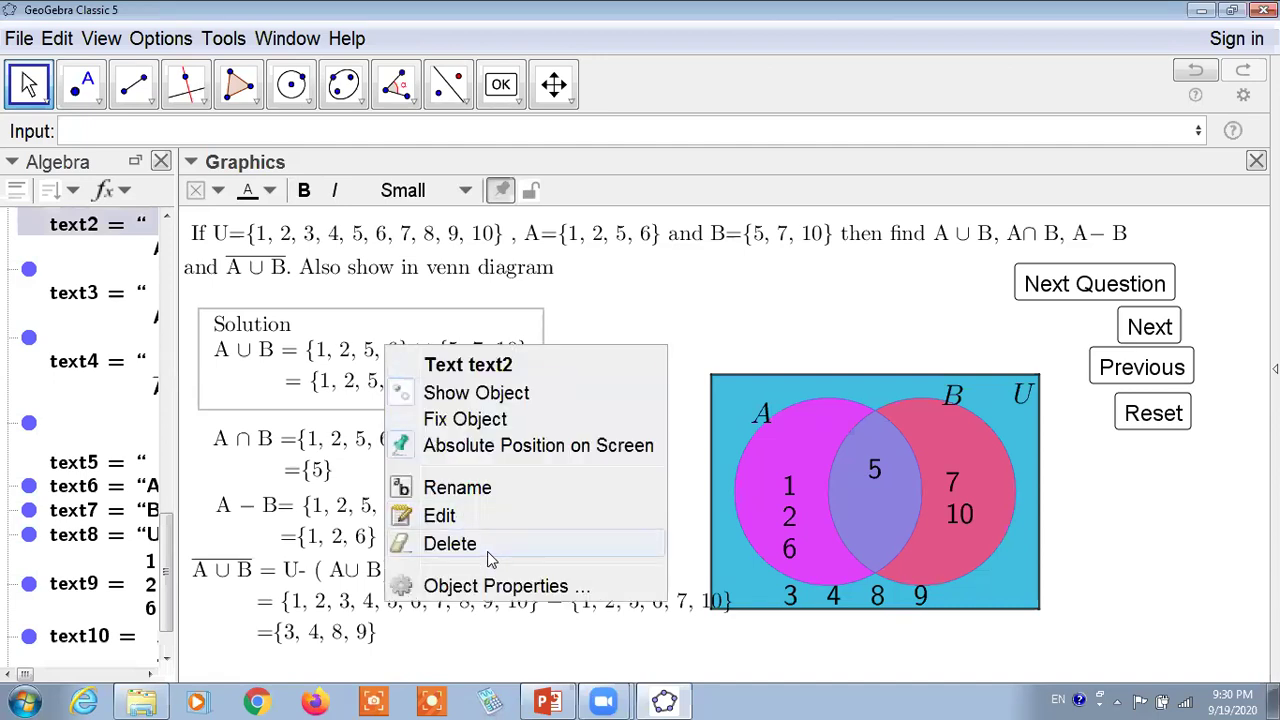
left_click(492, 588)
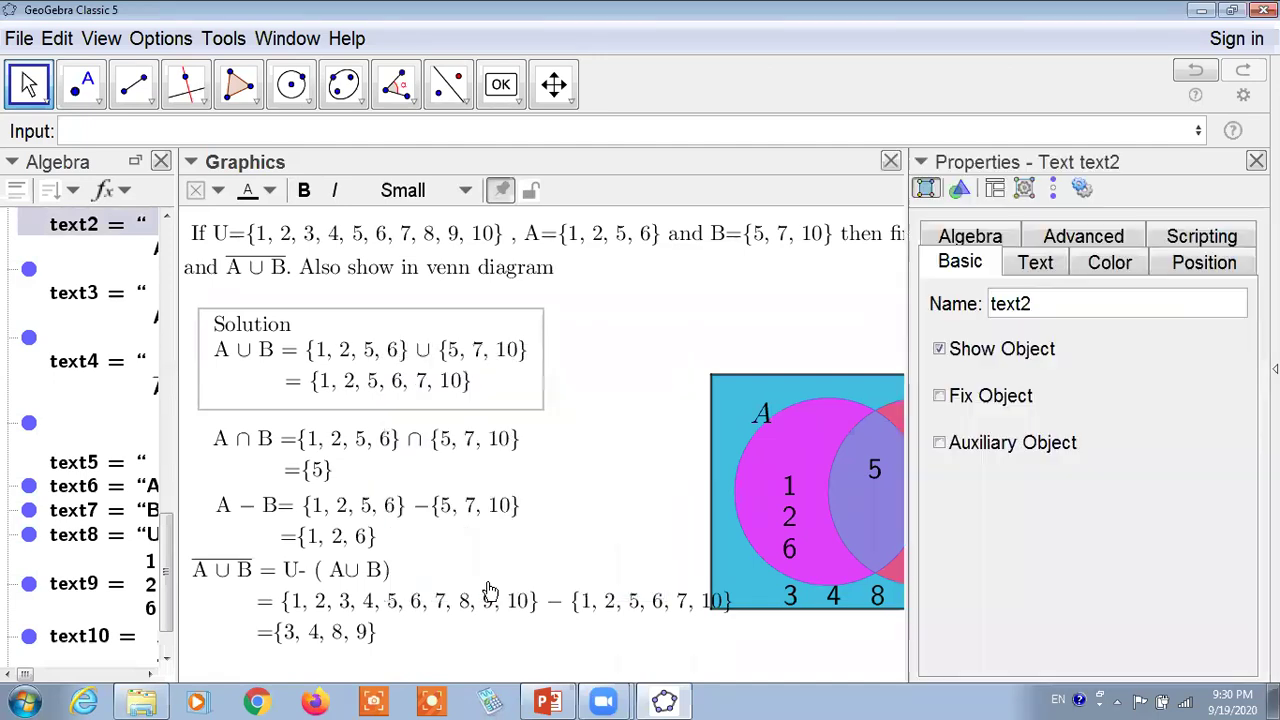
left_click(490, 591)
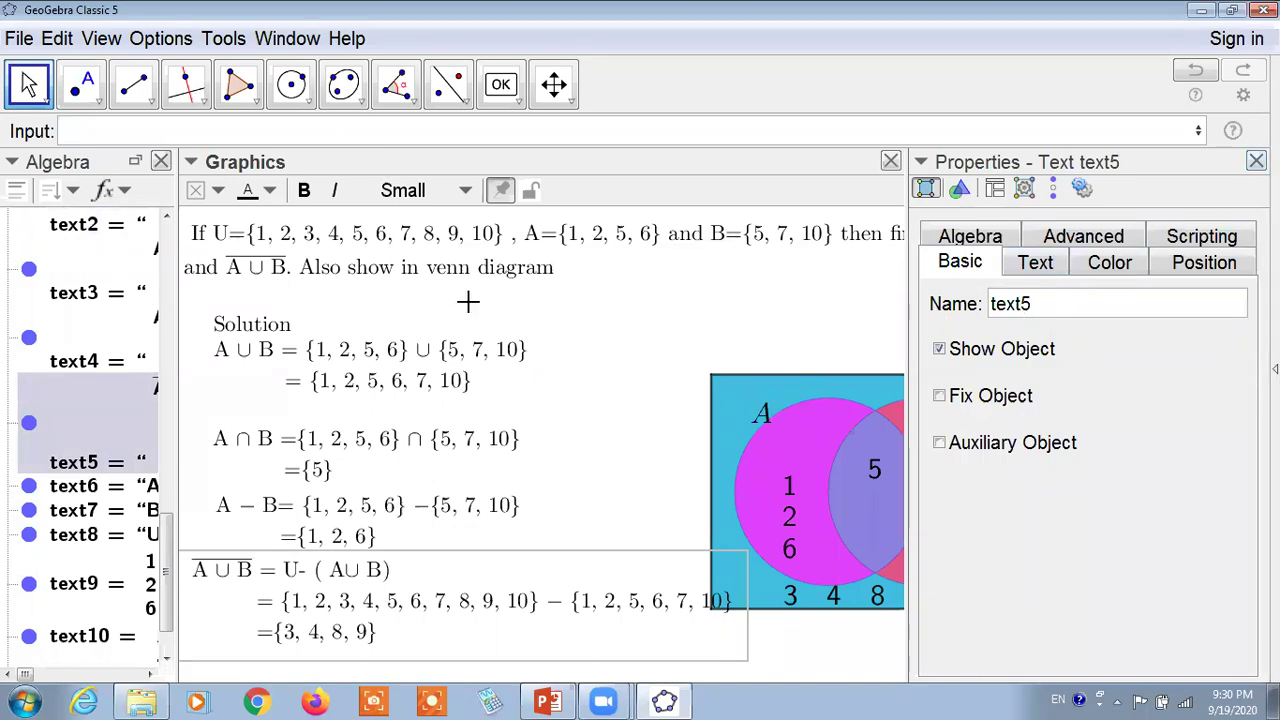
left_click(466, 345)
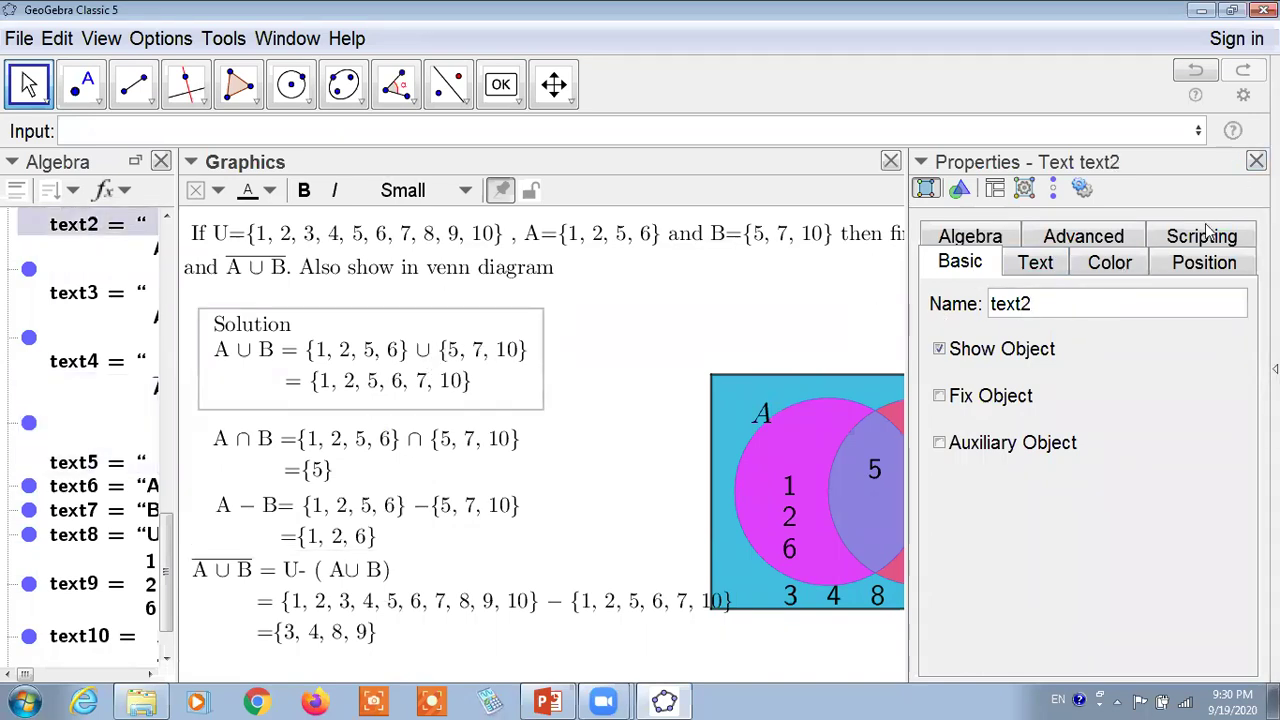
left_click(1256, 161)
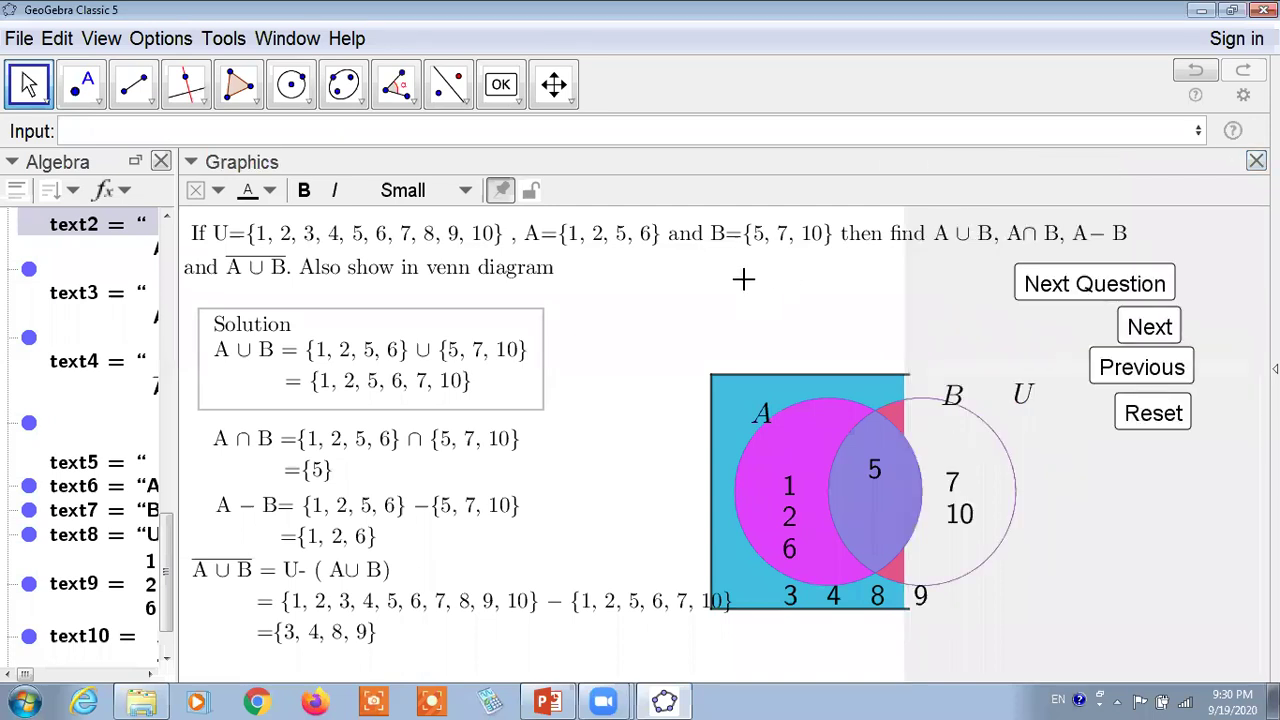
left_click(745, 280)
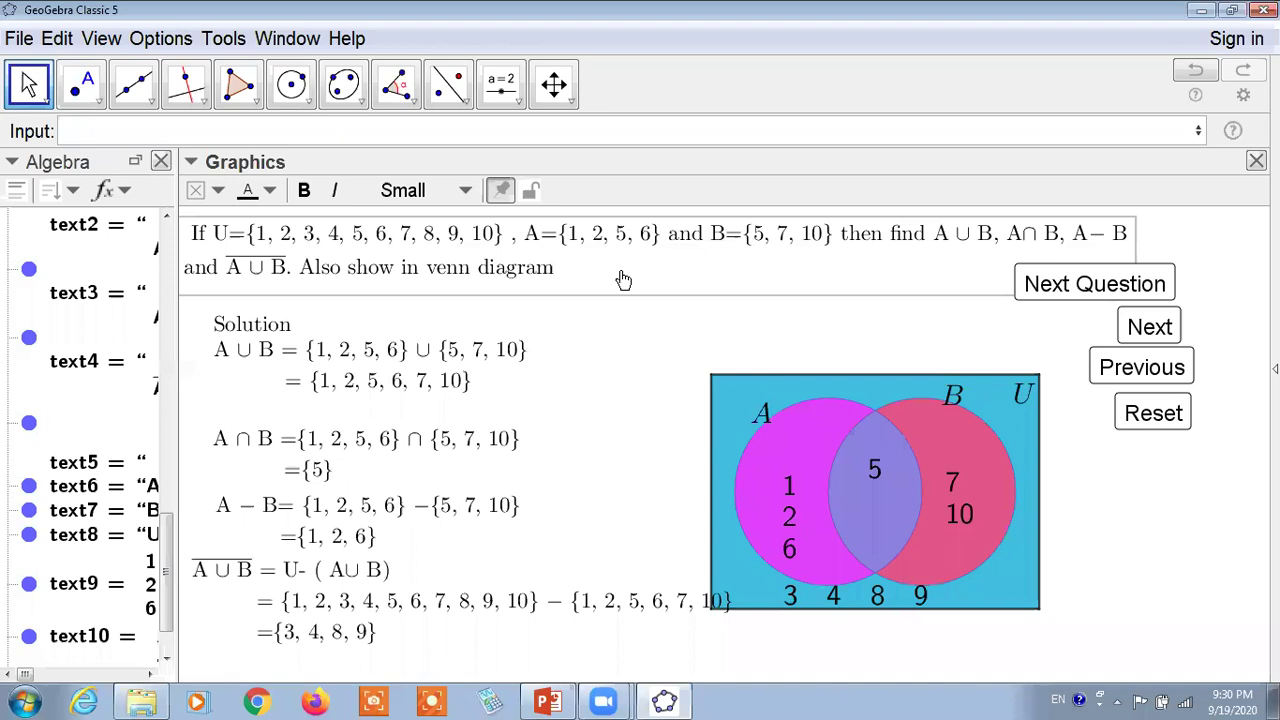
left_click(161, 163)
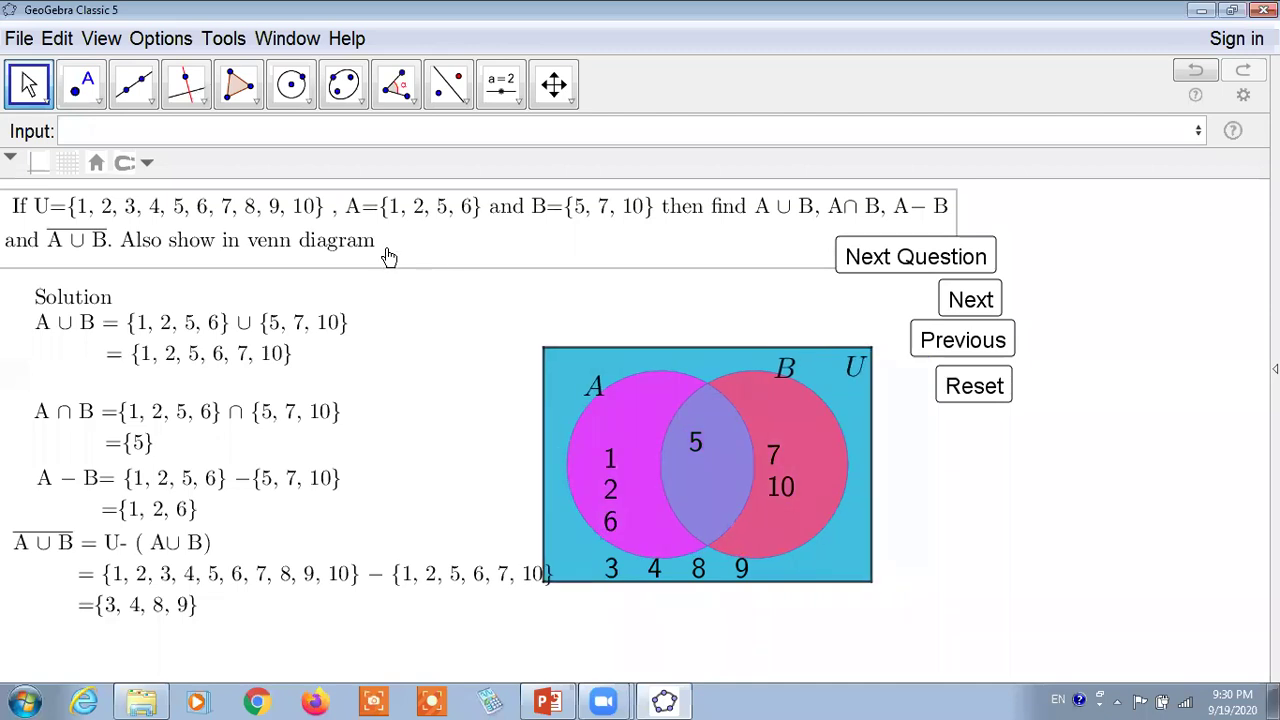
left_click(28, 84)
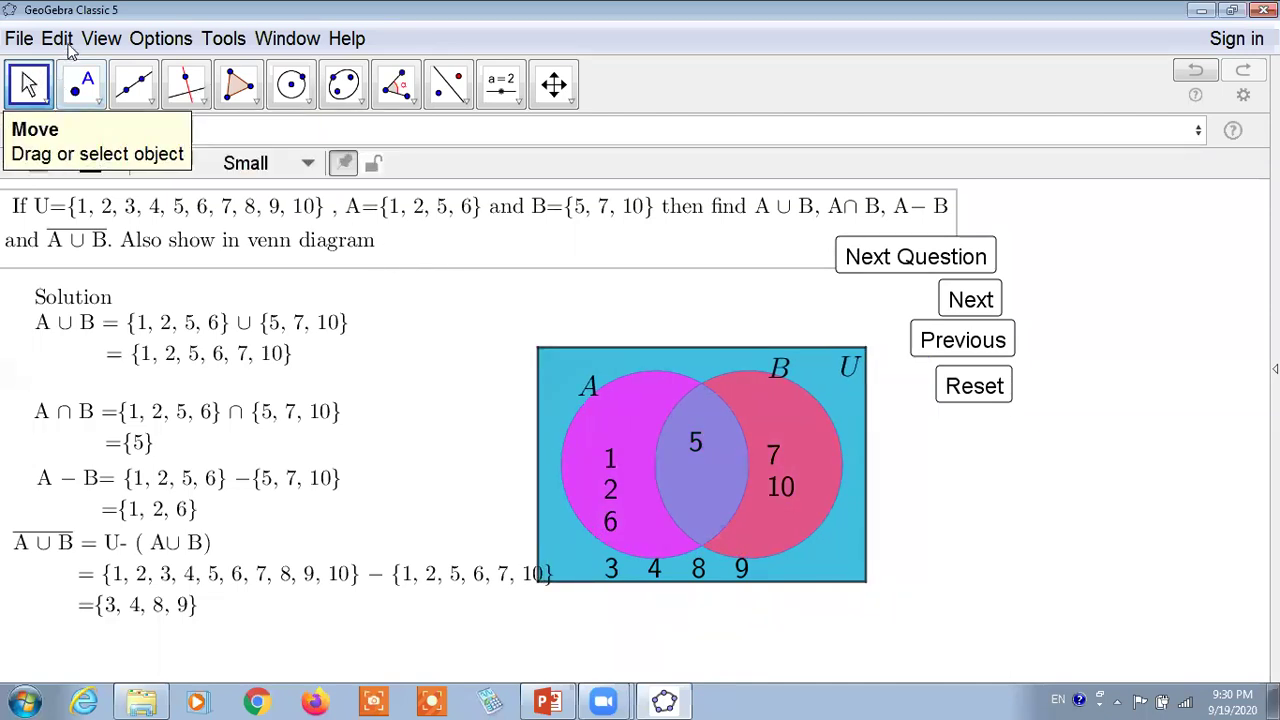
left_click(101, 38)
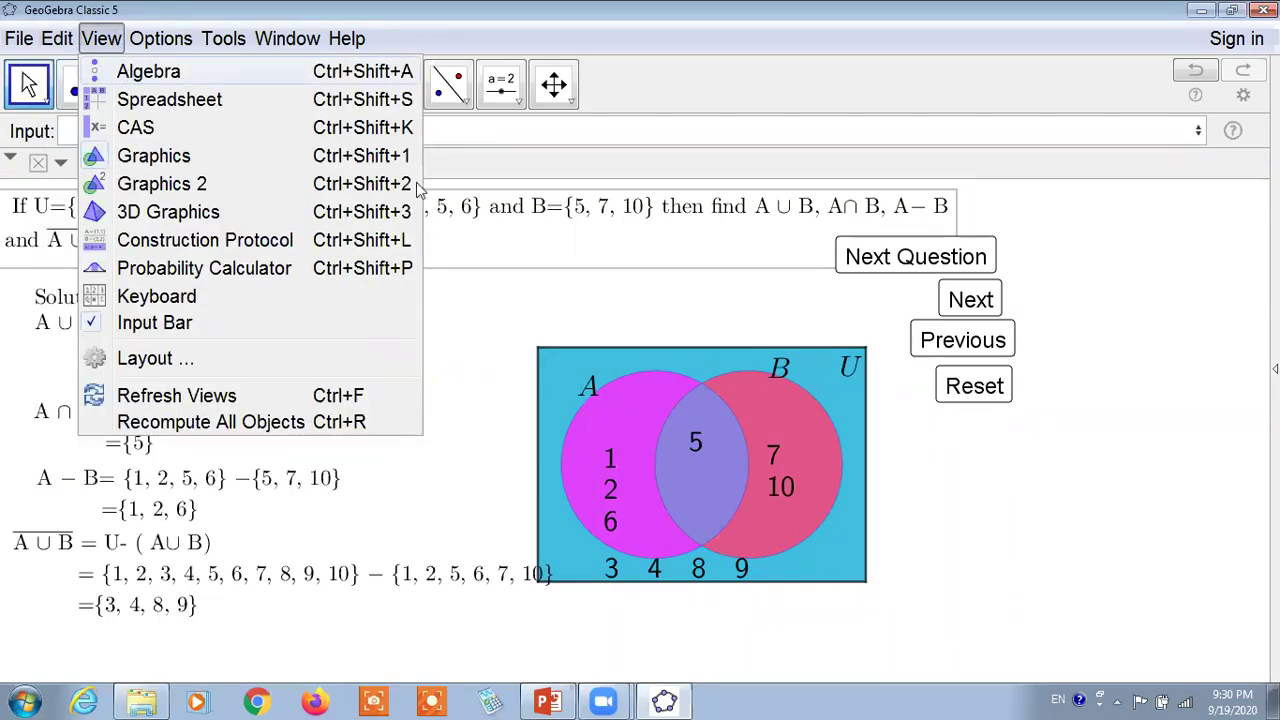
key("ctrl+shift+a")
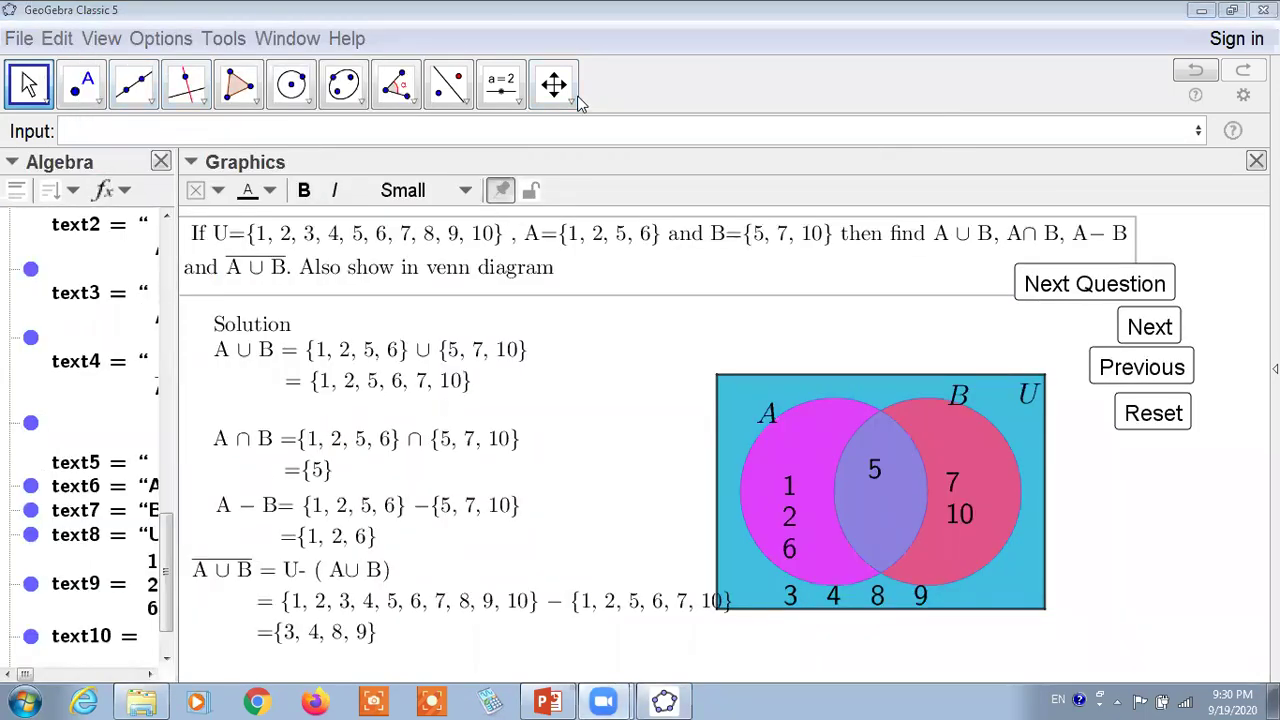
Step: Add an on-screen text annotation above the Venn diagram reading "Next Question UpdateConstruction []"
left_click(756, 318)
type("N")
key("BackSpace")
type("Next Que")
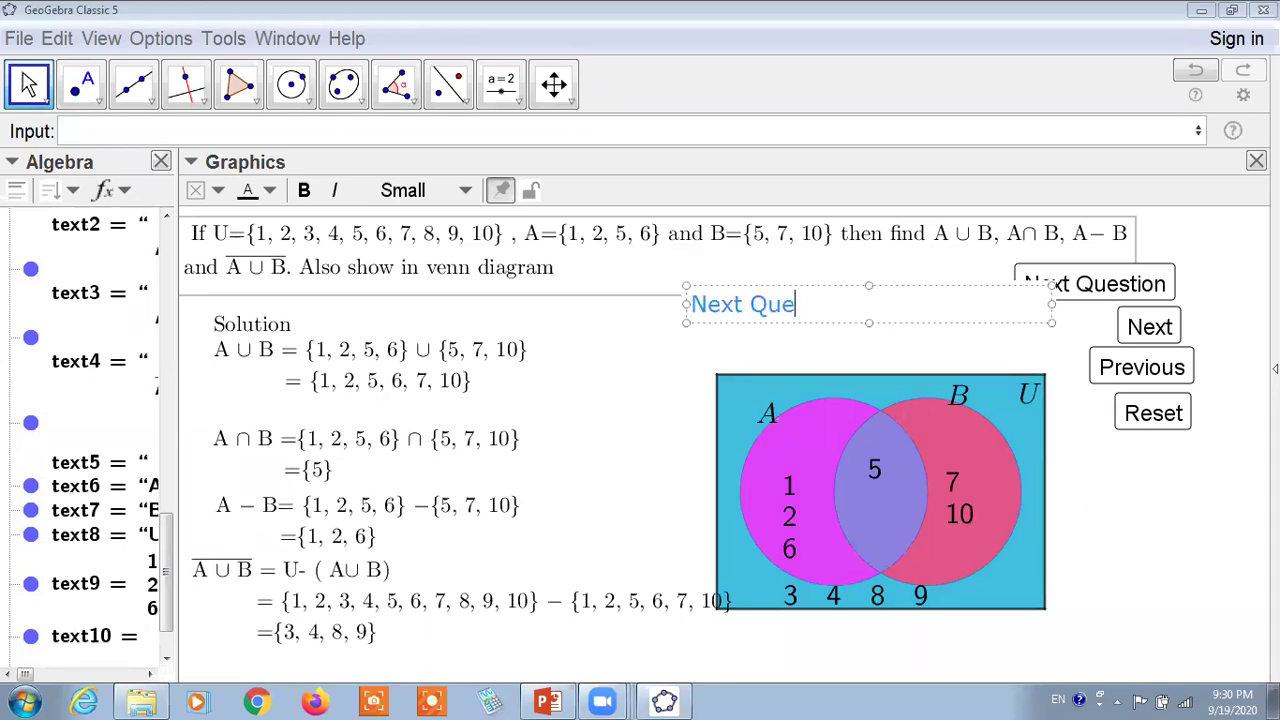
type("stion U")
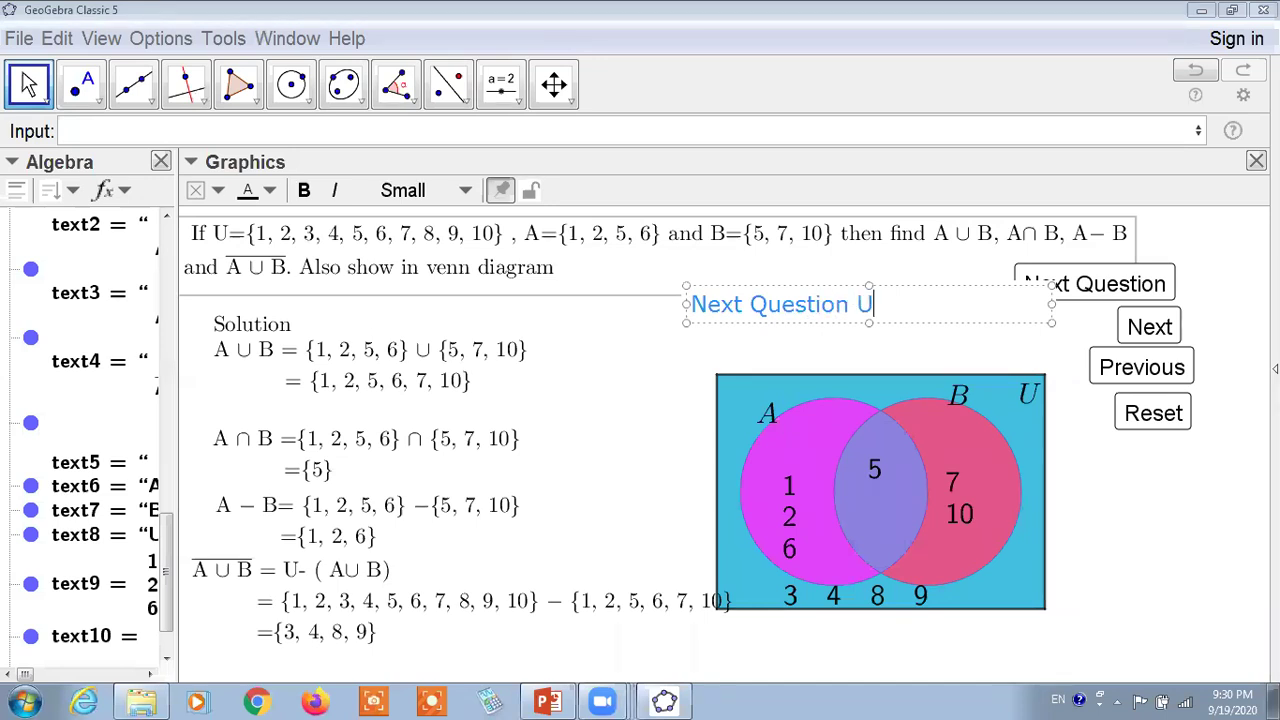
type("pdate Con")
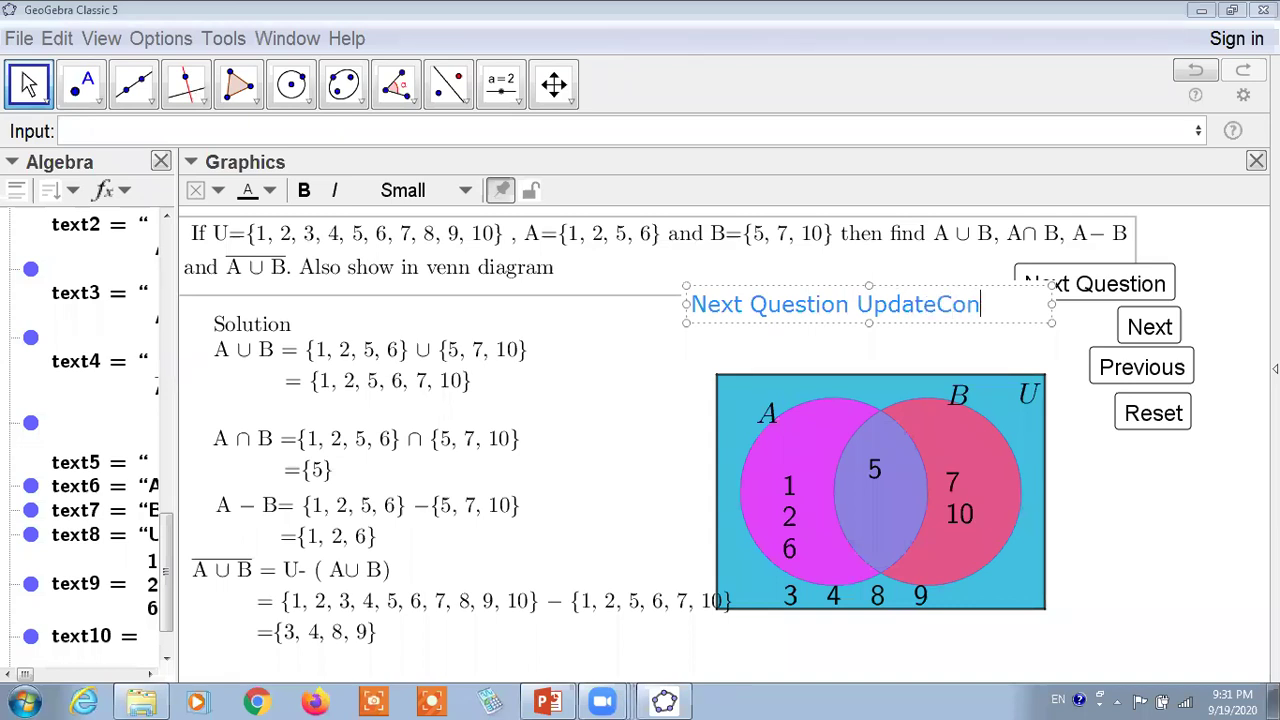
type("struction")
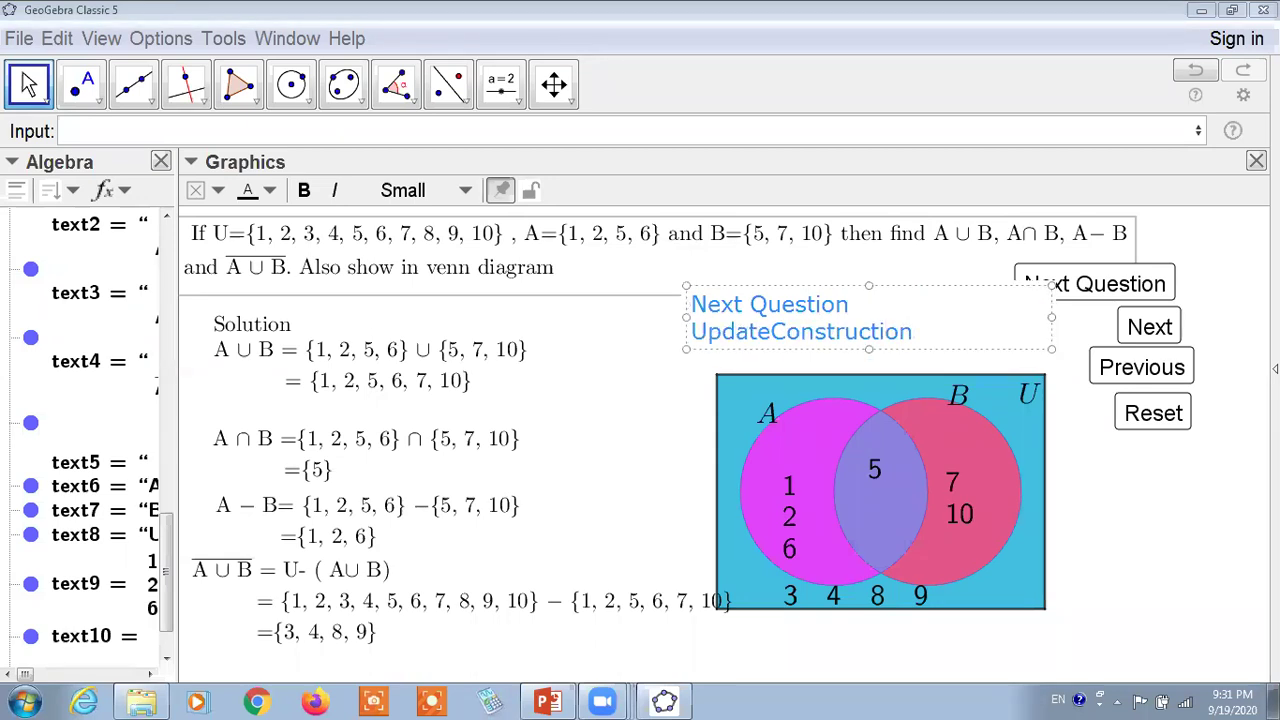
type(" []")
left_click_drag(686, 318, 540, 309)
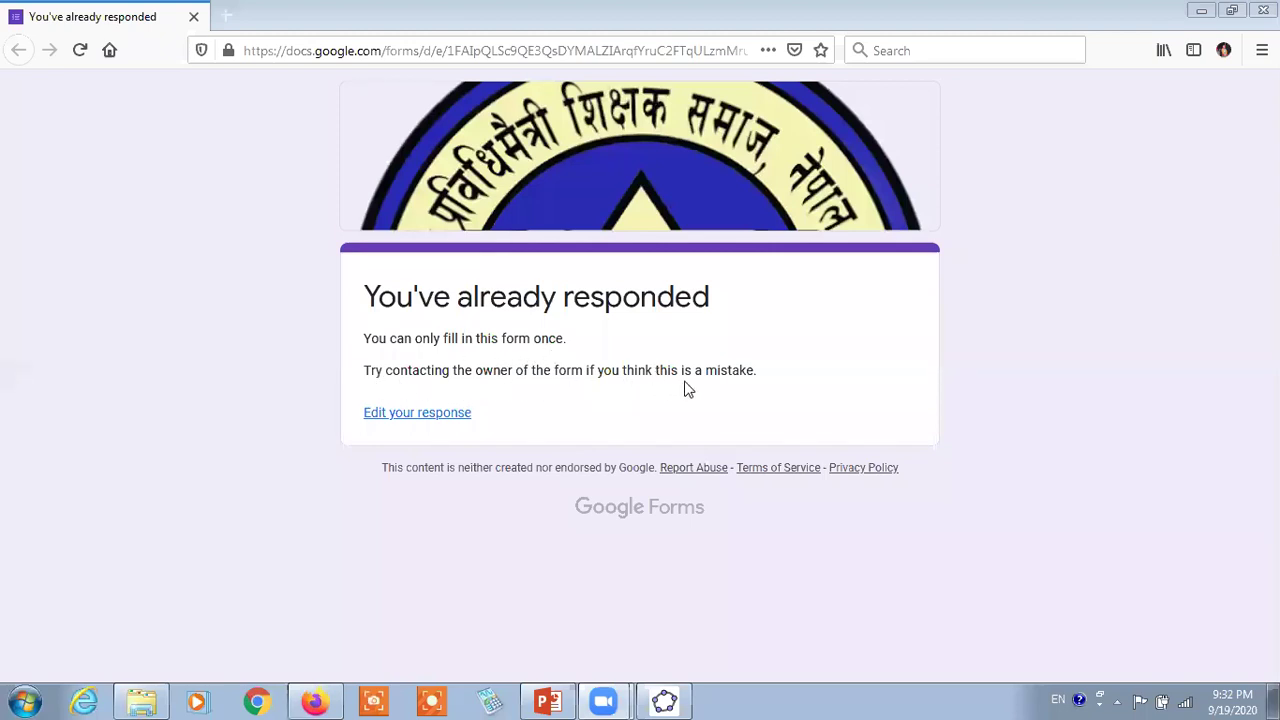
Step: Switch to Firefox, open the submitted GeoGebra training attendance response for editing and go to its Date /06/03 question
left_click(404, 420)
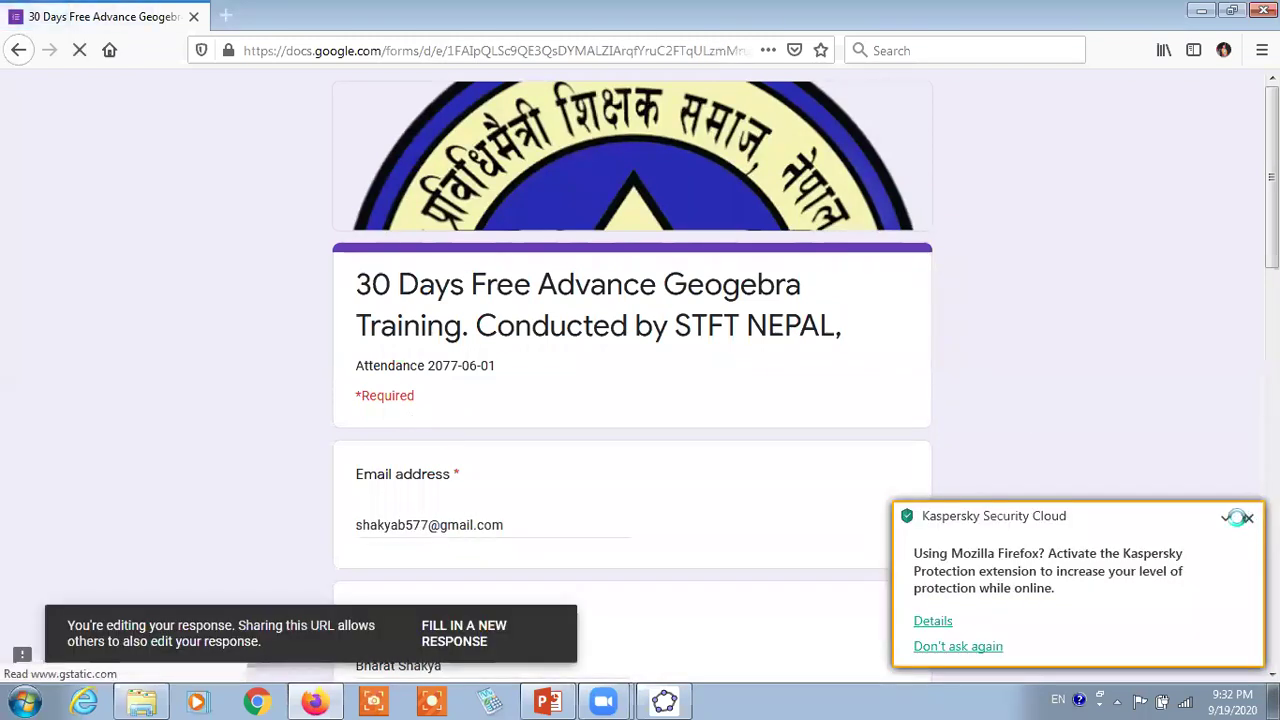
left_click(1249, 521)
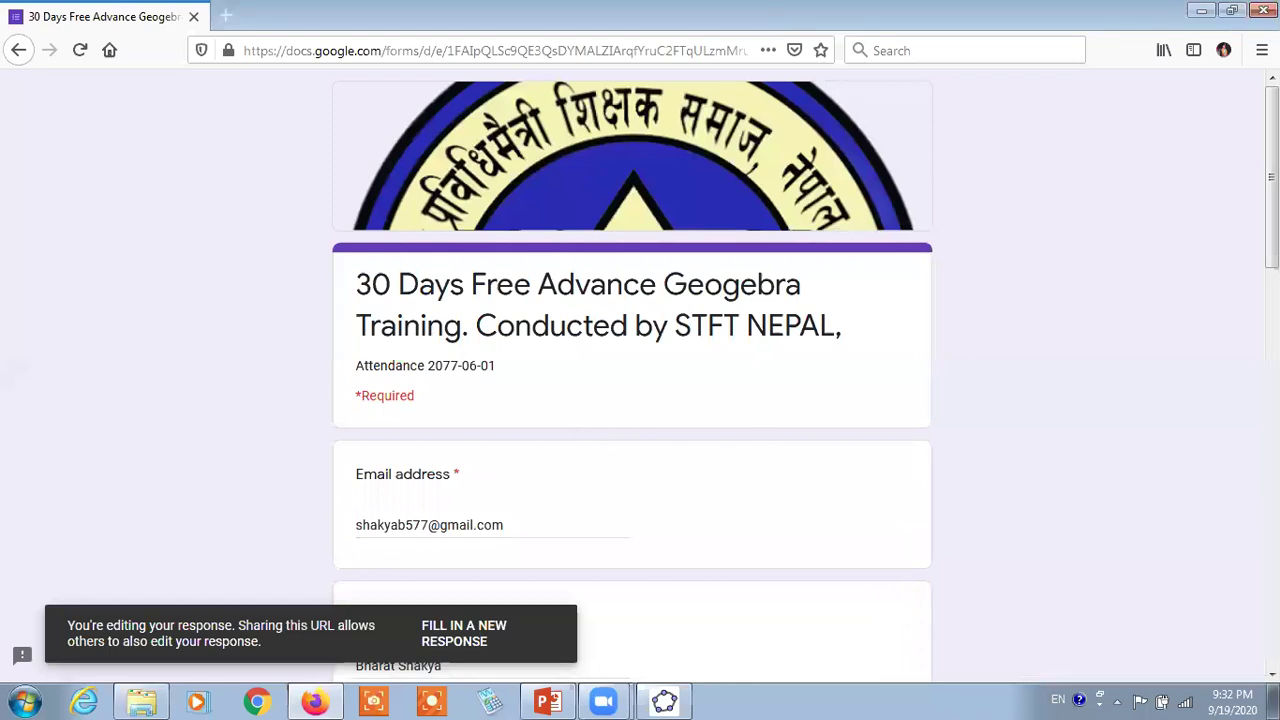
scroll(632, 370, "down", 2)
scroll(632, 370, "down", 5)
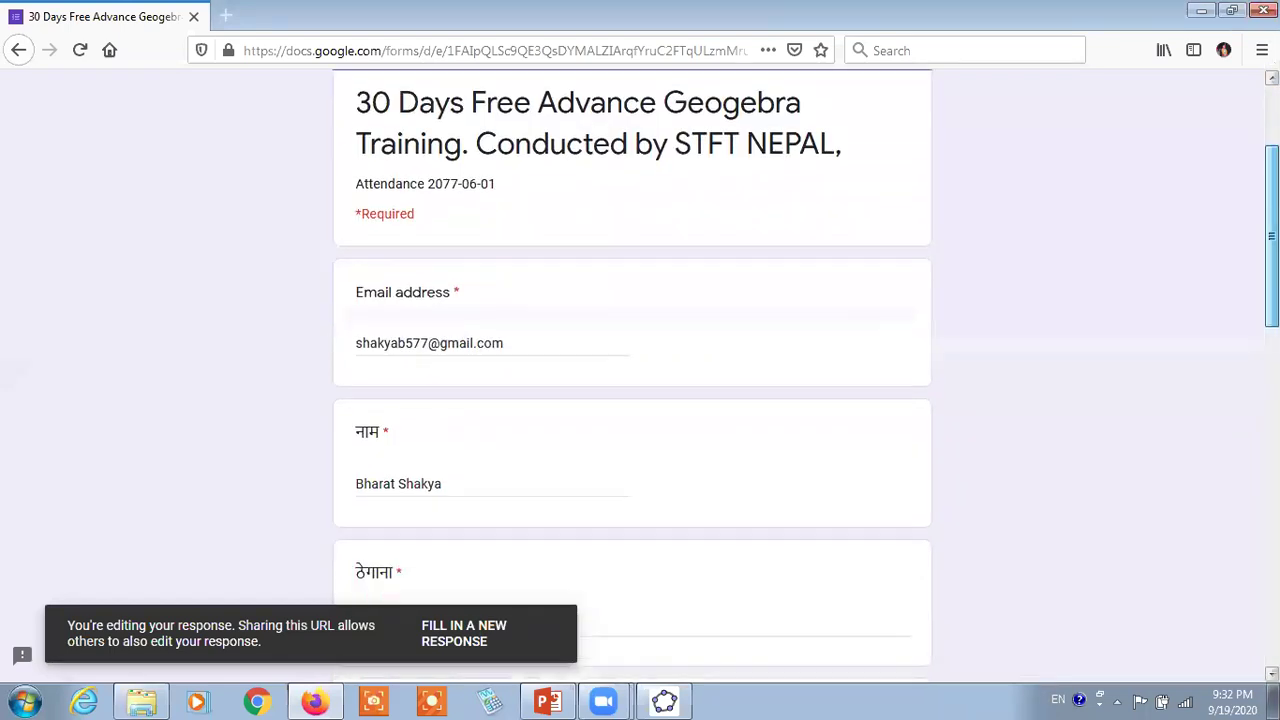
scroll(632, 370, "down", 7)
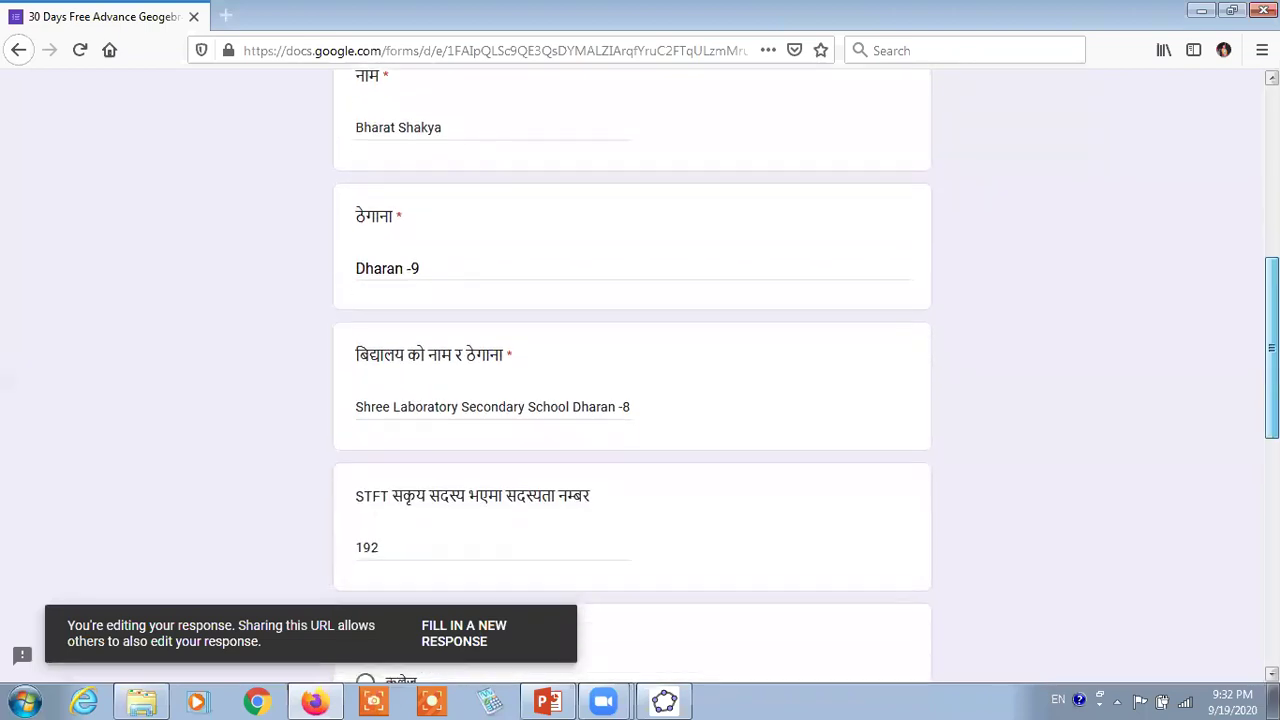
scroll(632, 370, "down", 3)
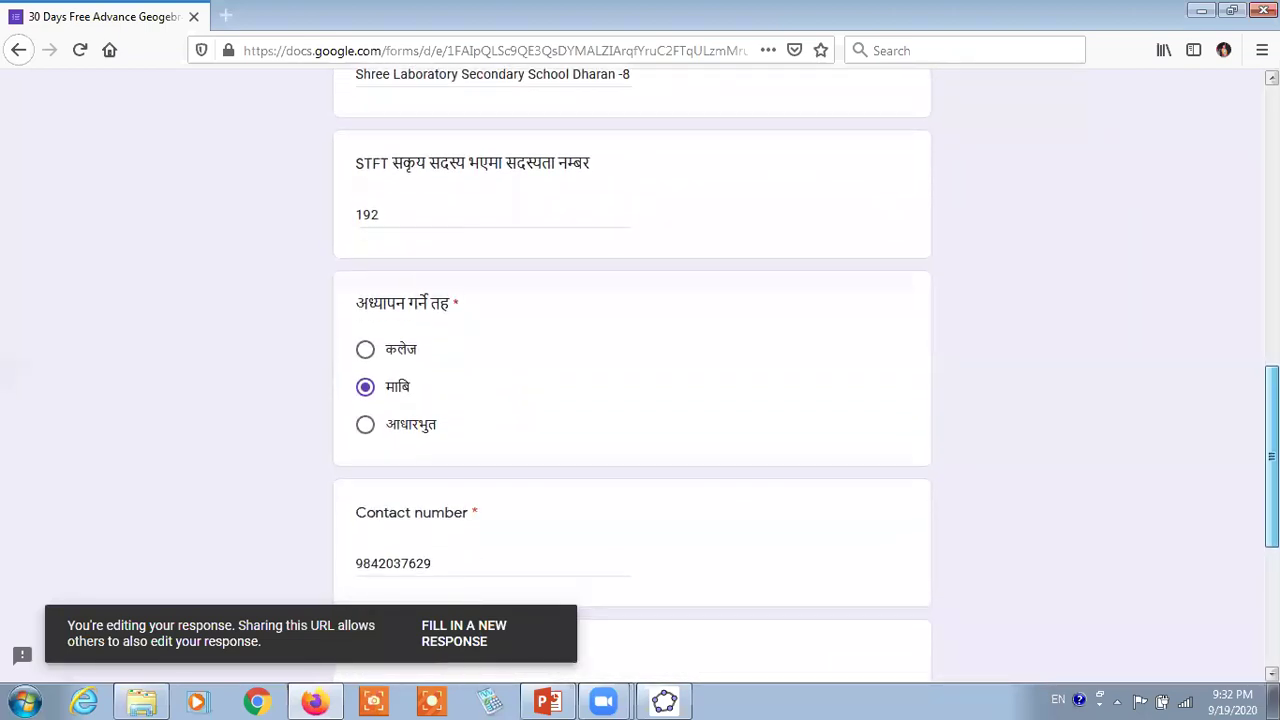
scroll(632, 370, "down", 2)
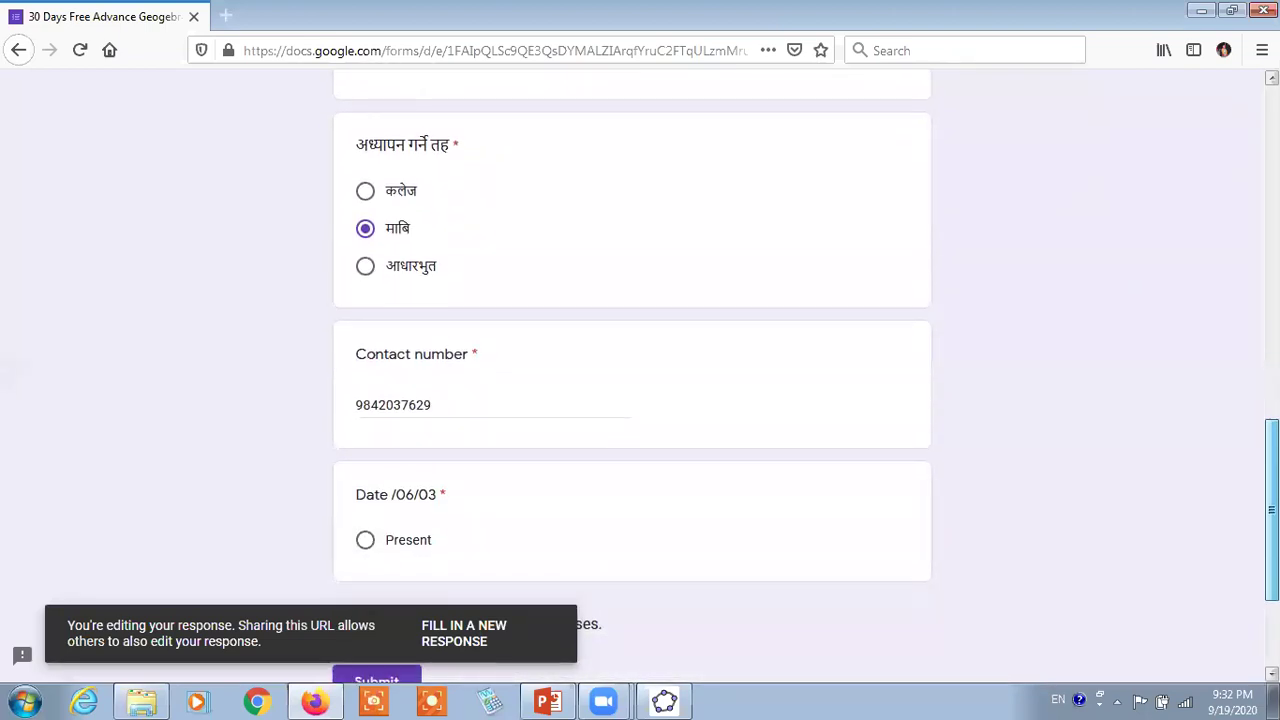
scroll(776, 370, "down", 3)
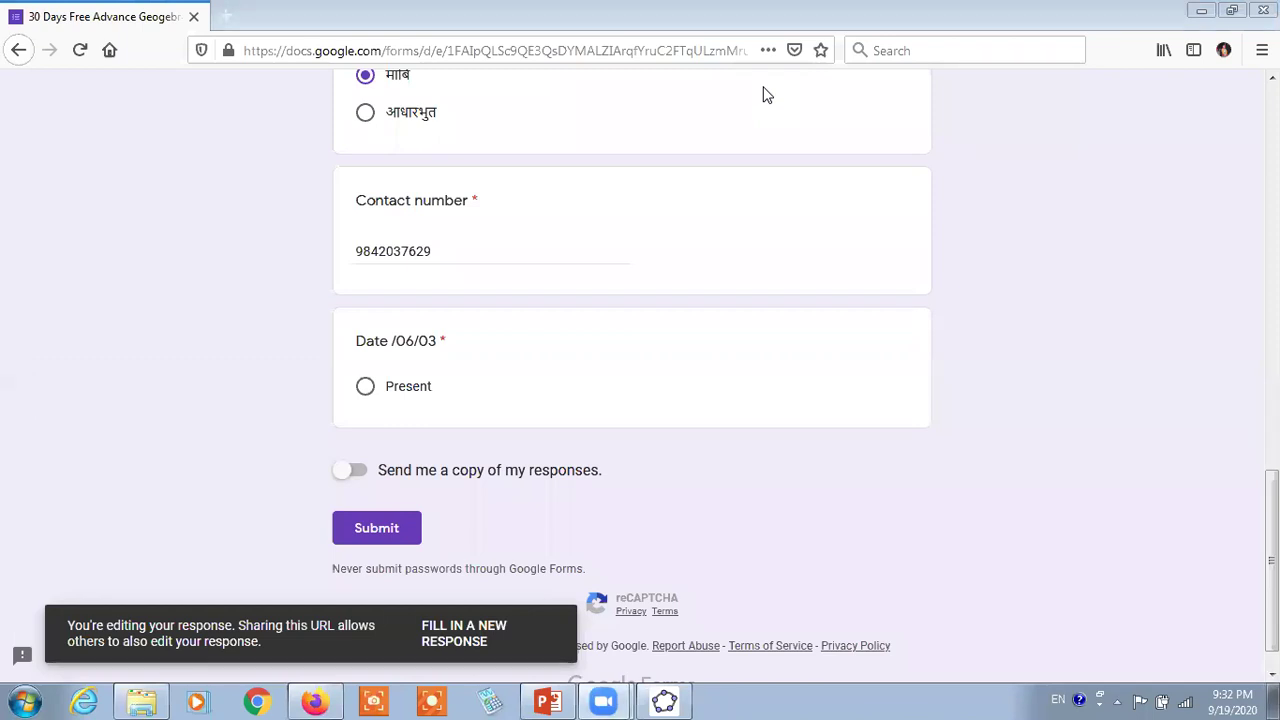
Step: Circle and tick the Date /06/03 question with the annotation pen and set its answer to Present
left_click_drag(482, 305, 508, 320)
left_click_drag(332, 360, 384, 364)
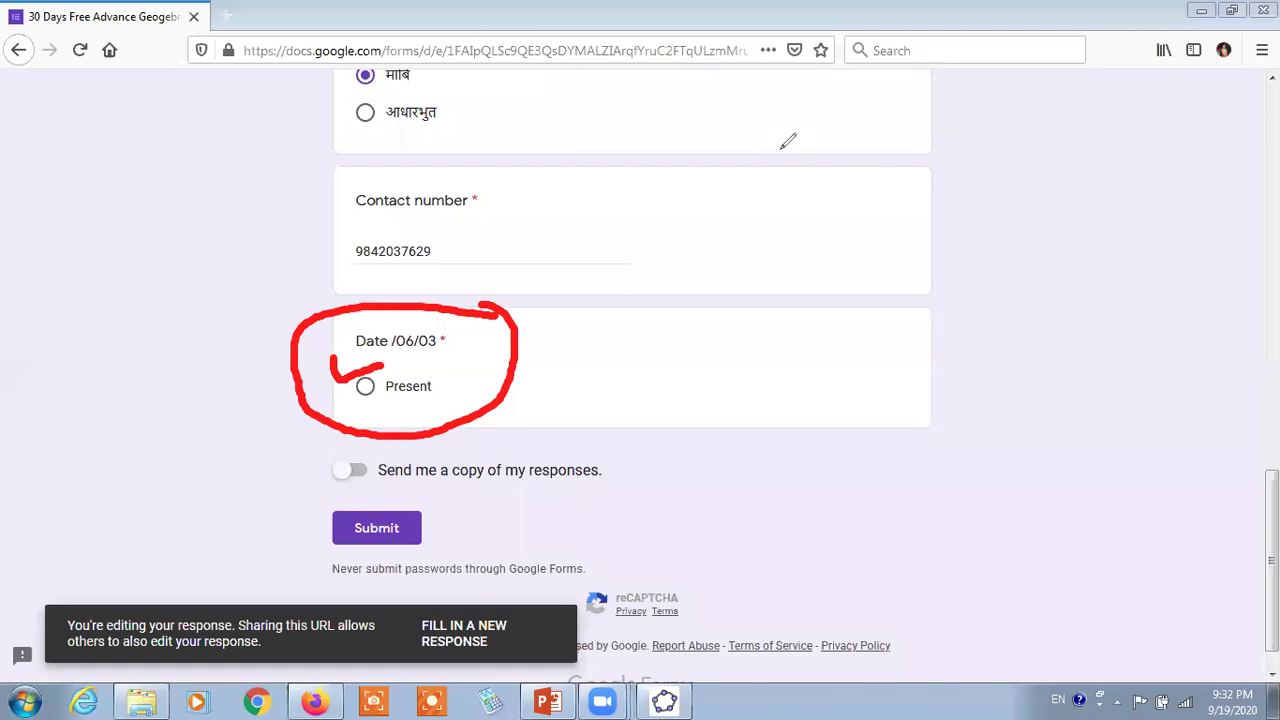
left_click(365, 387)
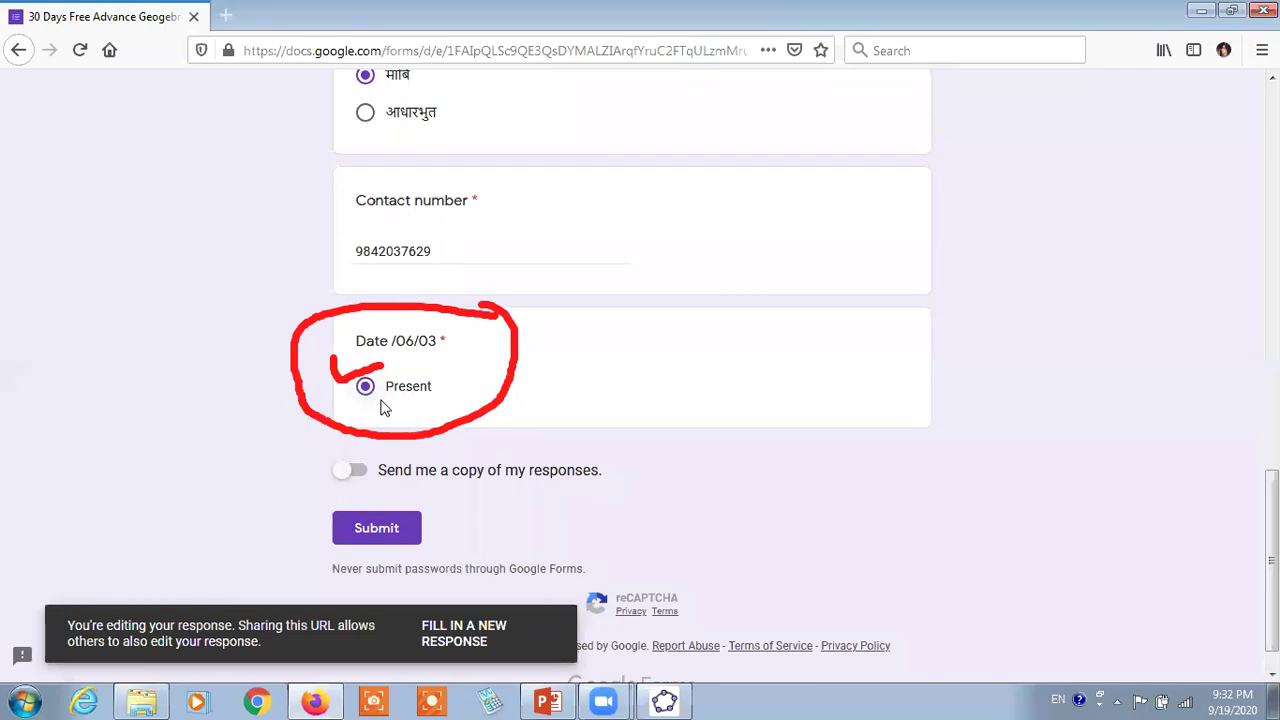
Step: Submit the attendance response with the copy-of-responses option off, clear the pen marks and close the form
left_click(350, 476)
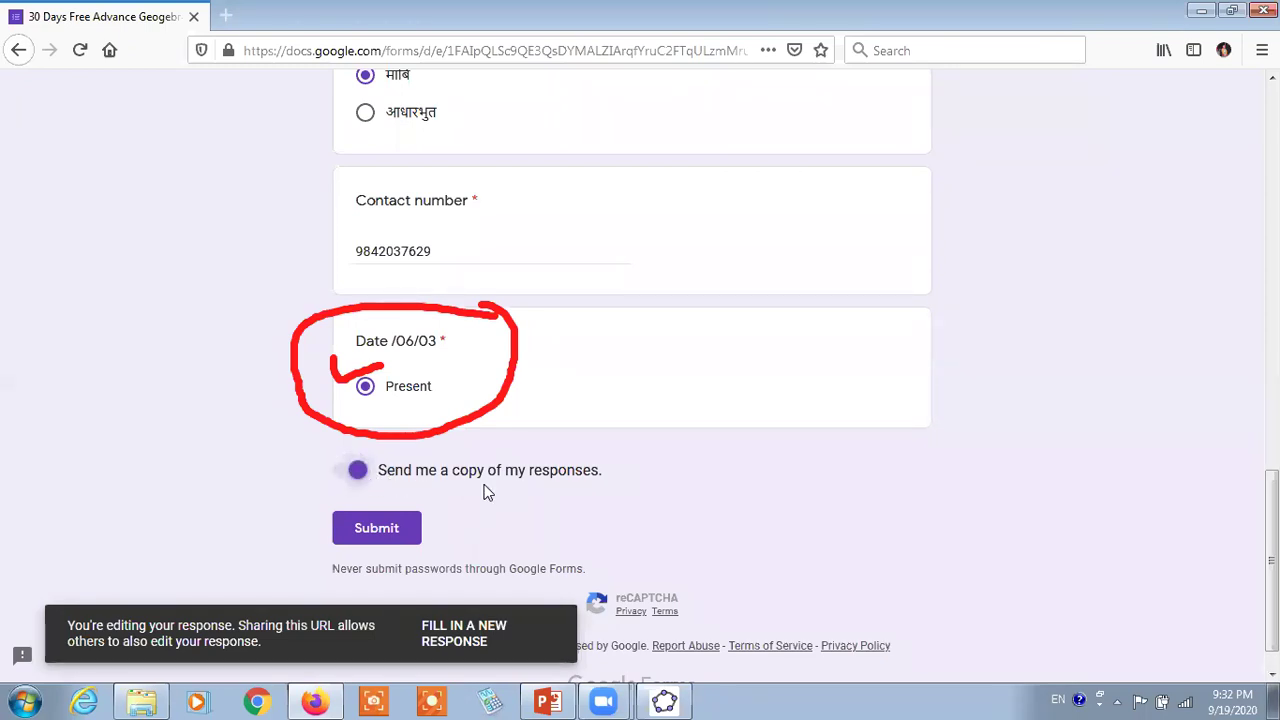
left_click(356, 476)
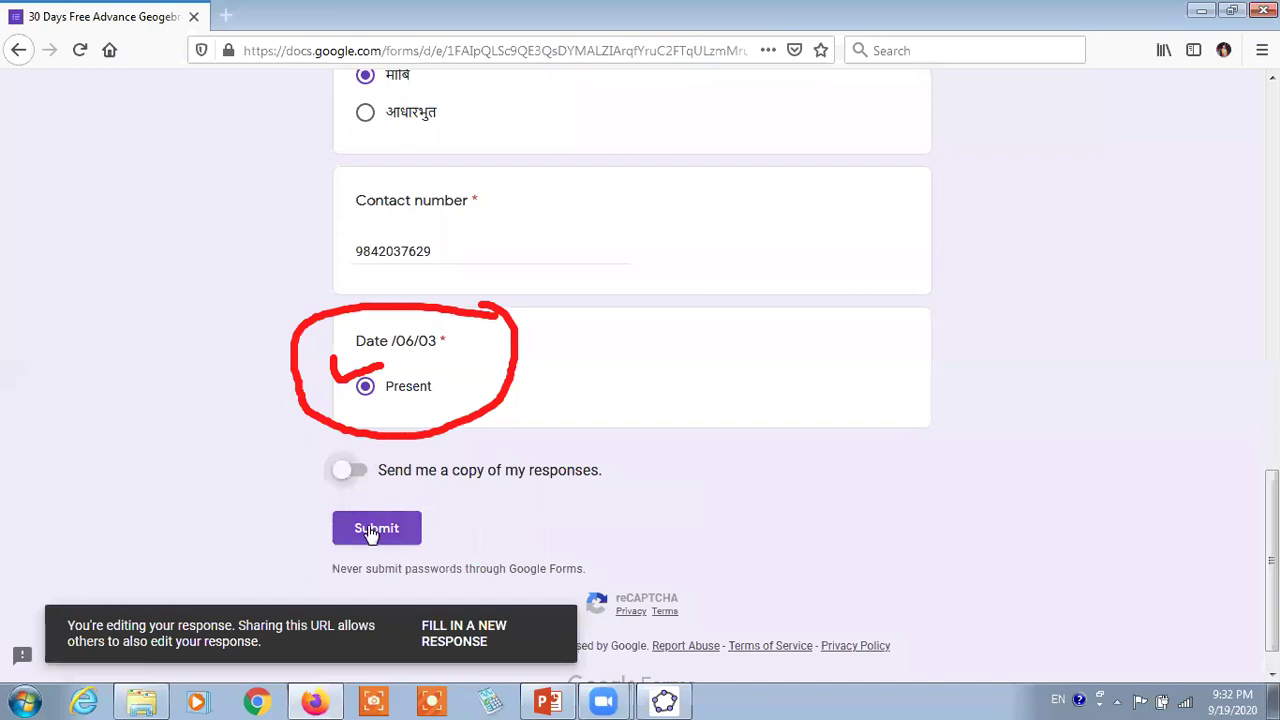
left_click(350, 478)
left_click(360, 482)
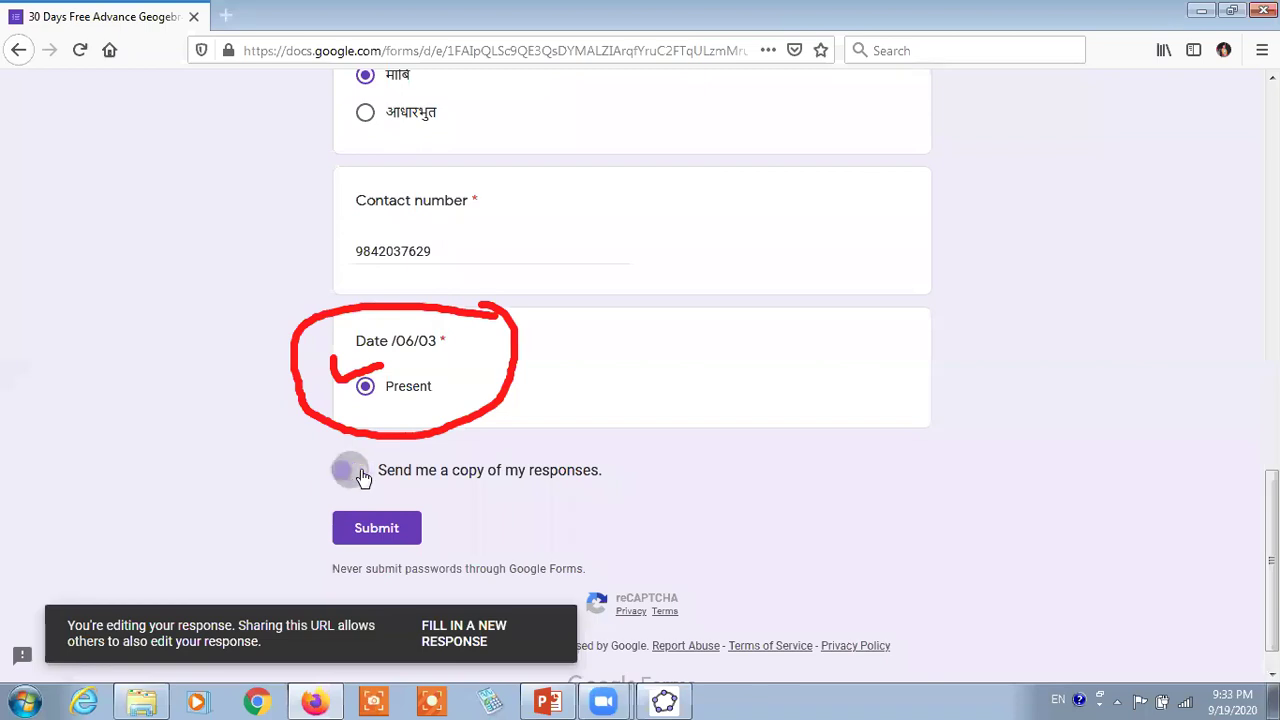
left_click(384, 530)
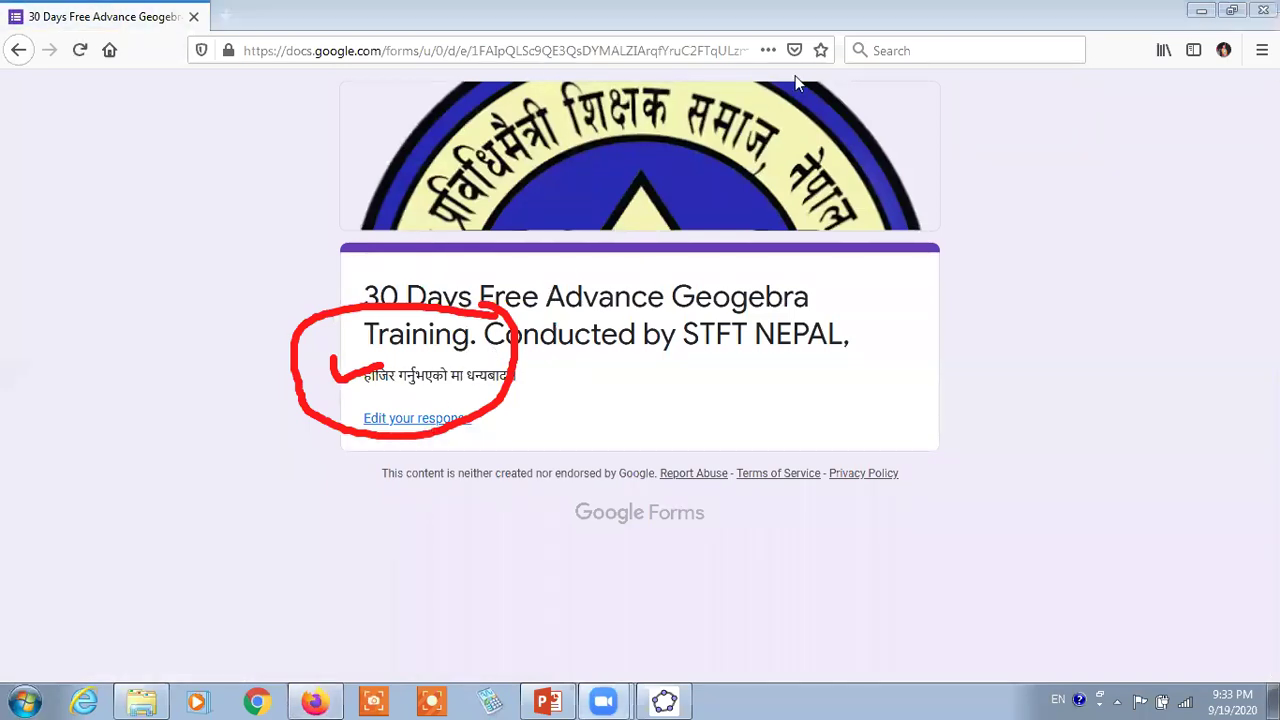
left_click(797, 127)
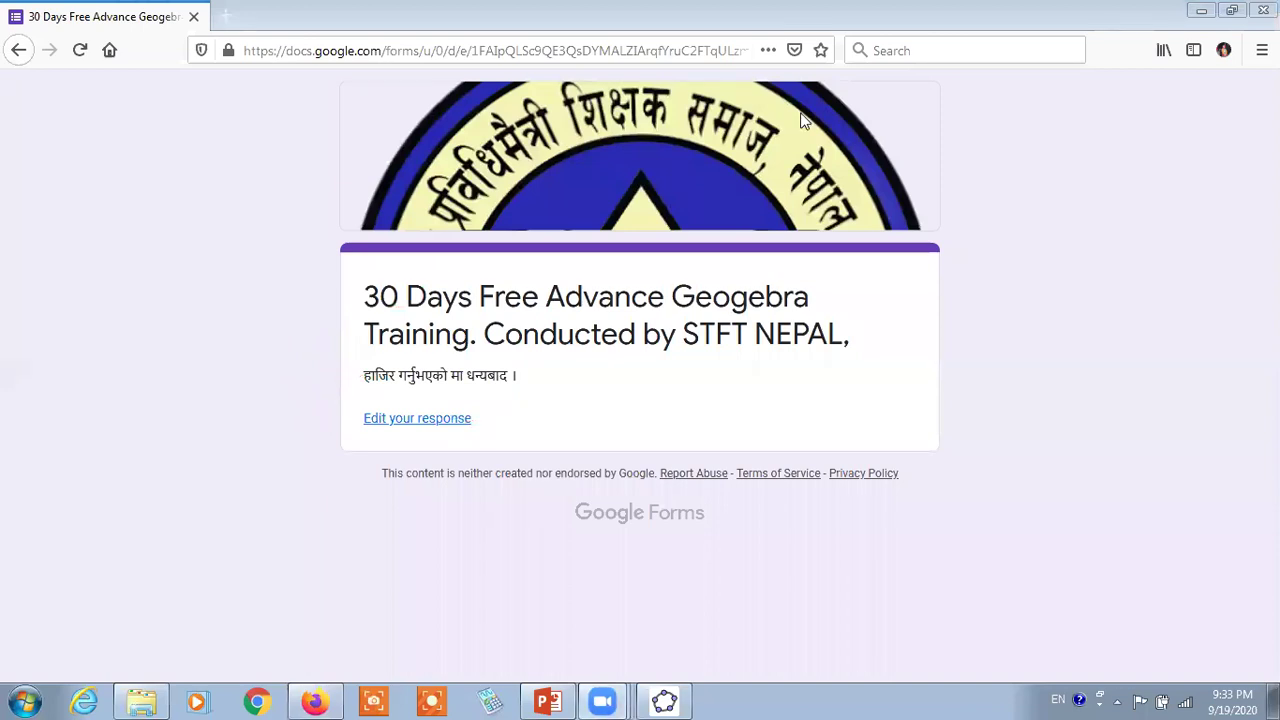
left_click(194, 18)
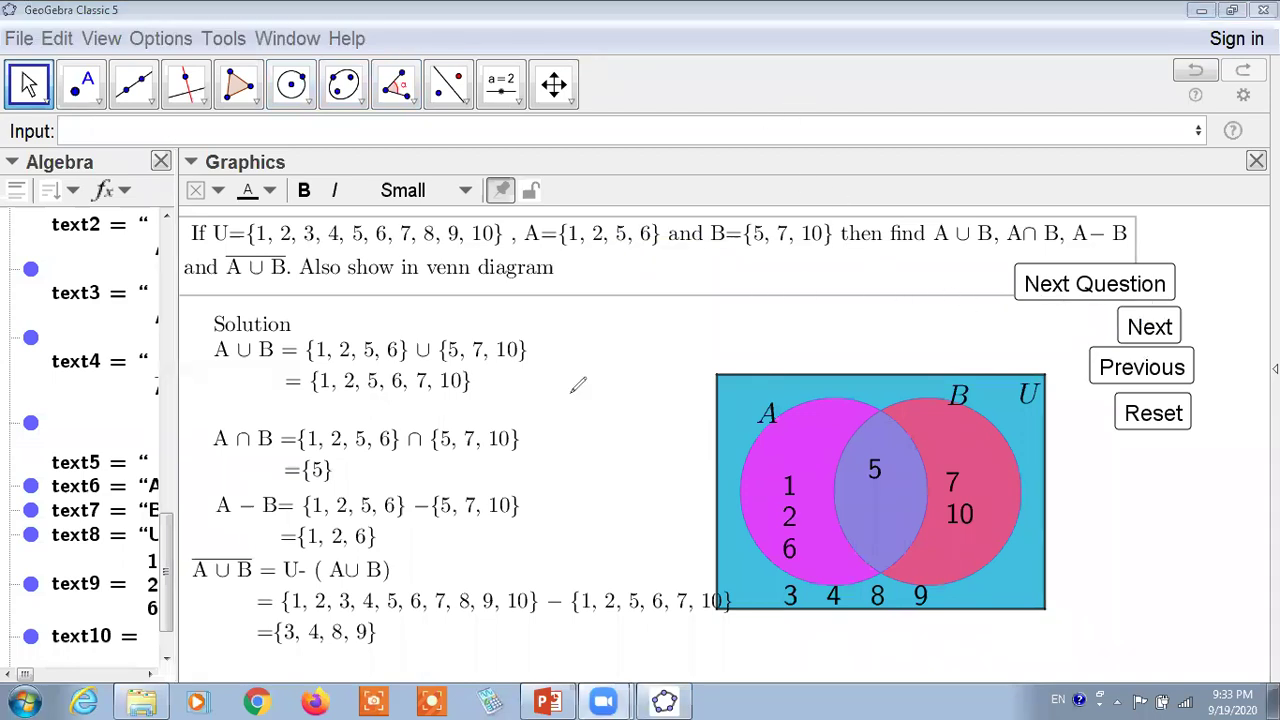
Step: Handwrite the annotation "UpdateCons []" above the Venn diagram in GeoGebra and clear it
mouse_move(716, 303)
left_mouse_down()
mouse_move(749, 320)
mouse_move(782, 303)
mouse_move(801, 329)
mouse_move(814, 292)
mouse_move(831, 330)
left_mouse_up()
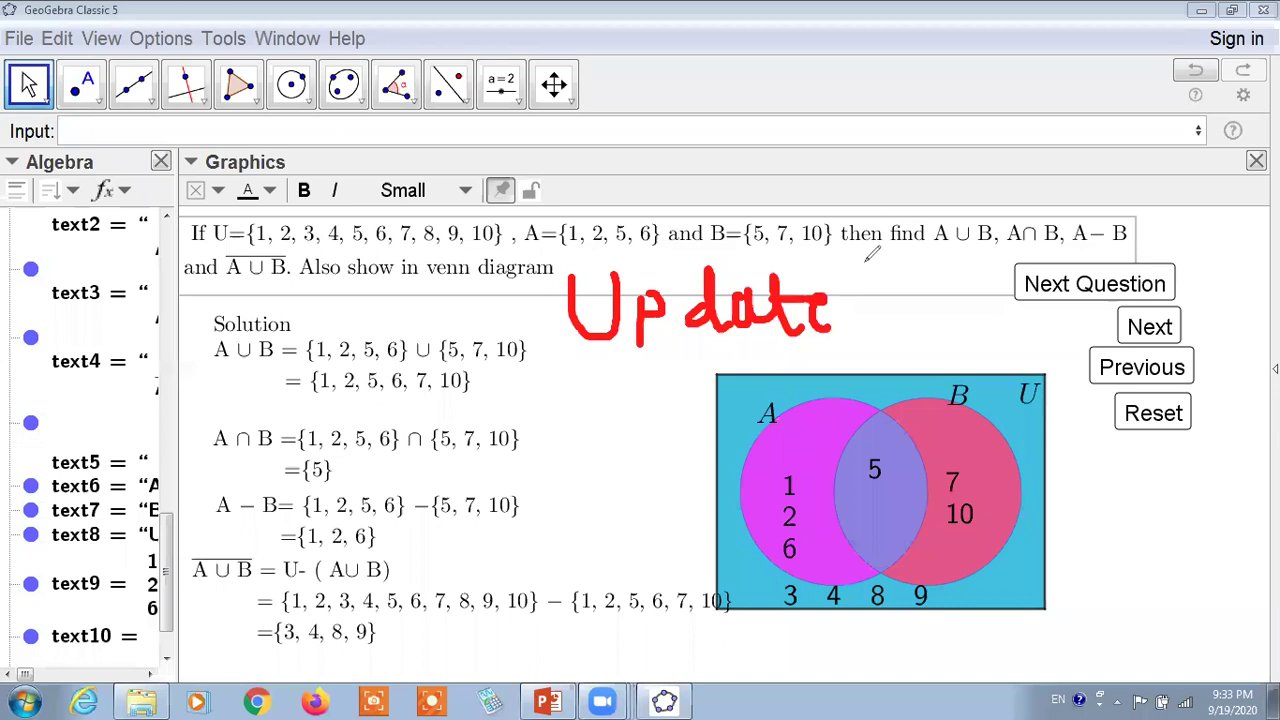
mouse_move(868, 254)
left_mouse_down()
mouse_move(887, 312)
mouse_move(943, 314)
mouse_move(966, 280)
mouse_move(996, 282)
mouse_move(947, 322)
left_mouse_up()
mouse_move(979, 273)
left_mouse_down()
mouse_move(965, 321)
mouse_move(1007, 312)
mouse_move(979, 347)
mouse_move(1016, 353)
left_mouse_up()
mouse_move(1024, 309)
left_mouse_down()
mouse_move(1057, 310)
mouse_move(1032, 352)
left_mouse_up()
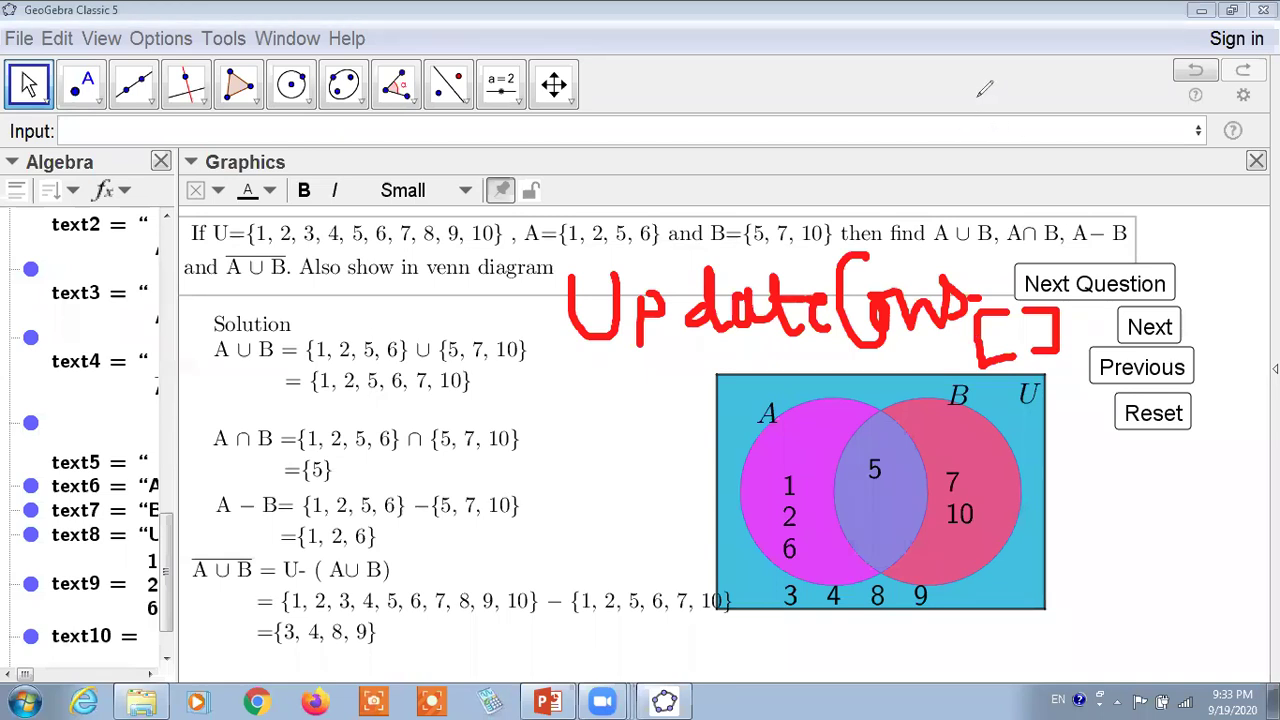
left_click(928, 214)
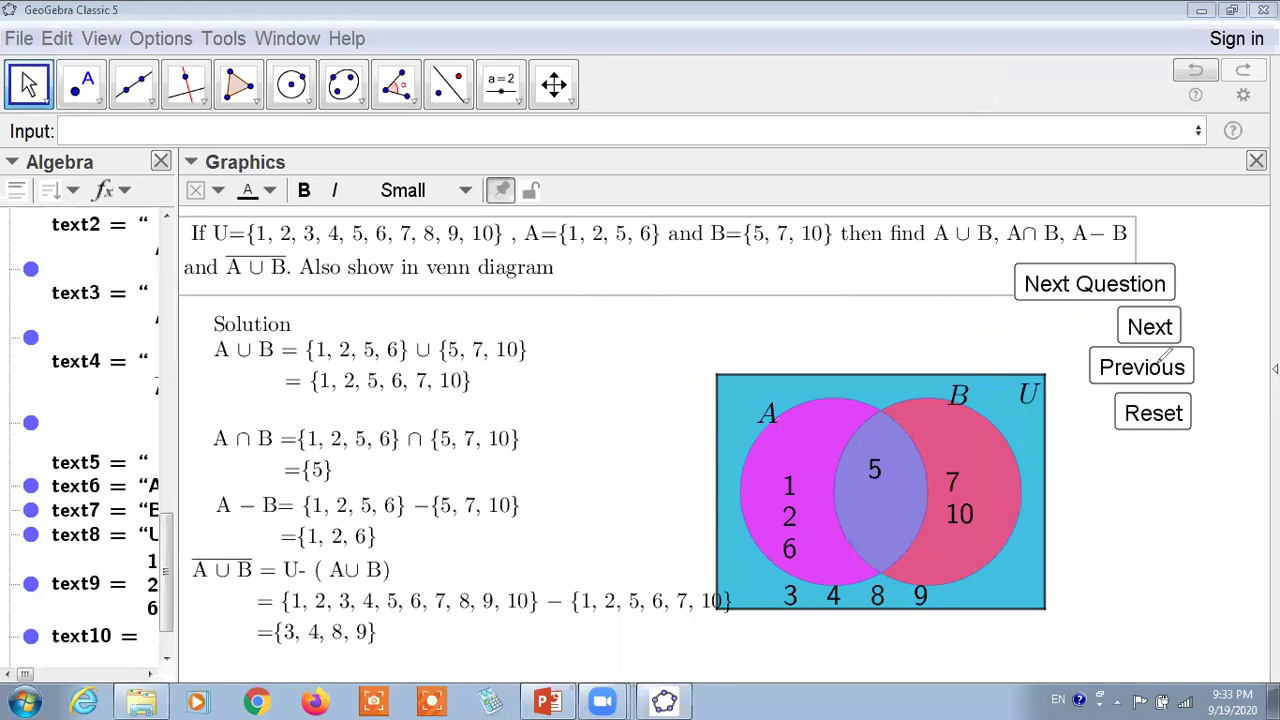